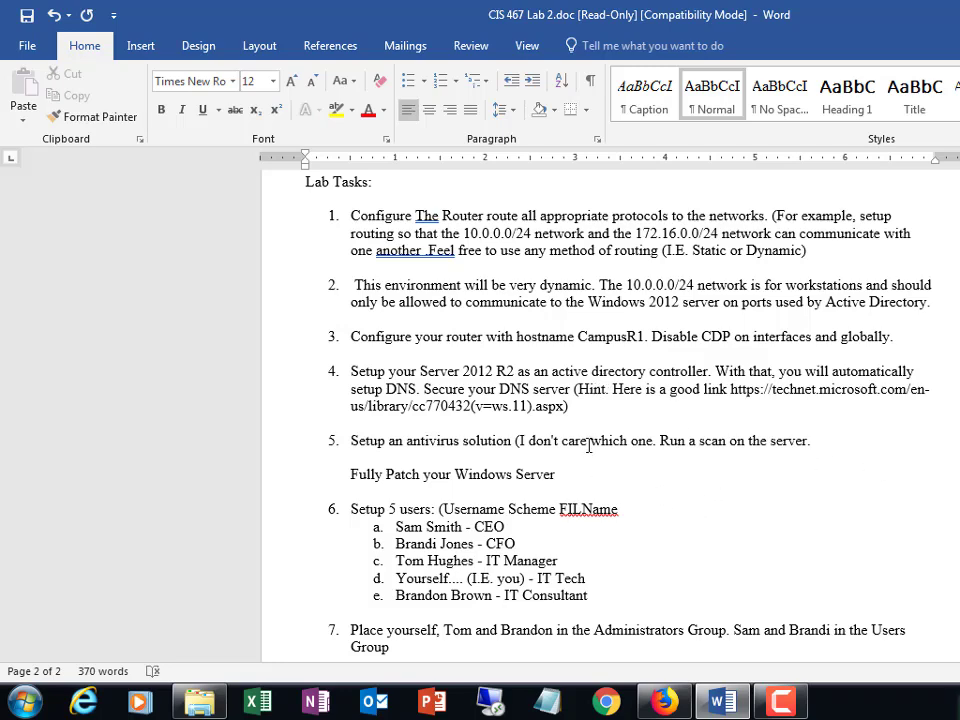
Examine the network topology diagram and the numbered Lab Tasks in the CIS 467 Lab 2 document
{"action": "scroll", "coordinate": [598, 417], "scroll_direction": "up", "scroll_amount": 1}
{"action": "scroll", "coordinate": [598, 417], "scroll_direction": "up", "scroll_amount": 10}
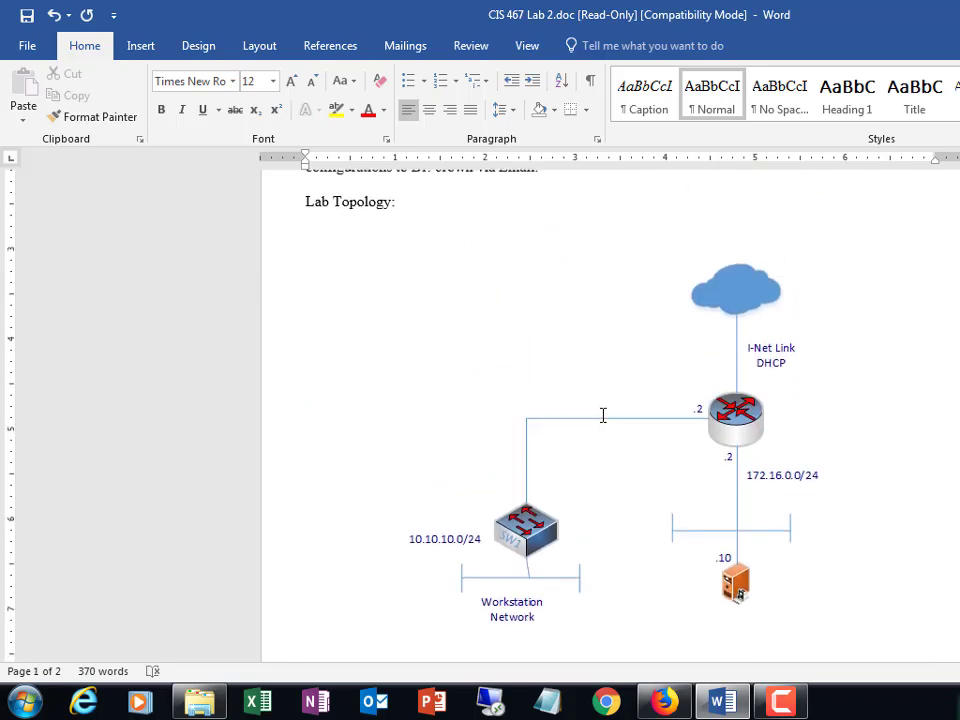
{"action": "scroll", "coordinate": [607, 416], "scroll_direction": "down", "scroll_amount": 1}
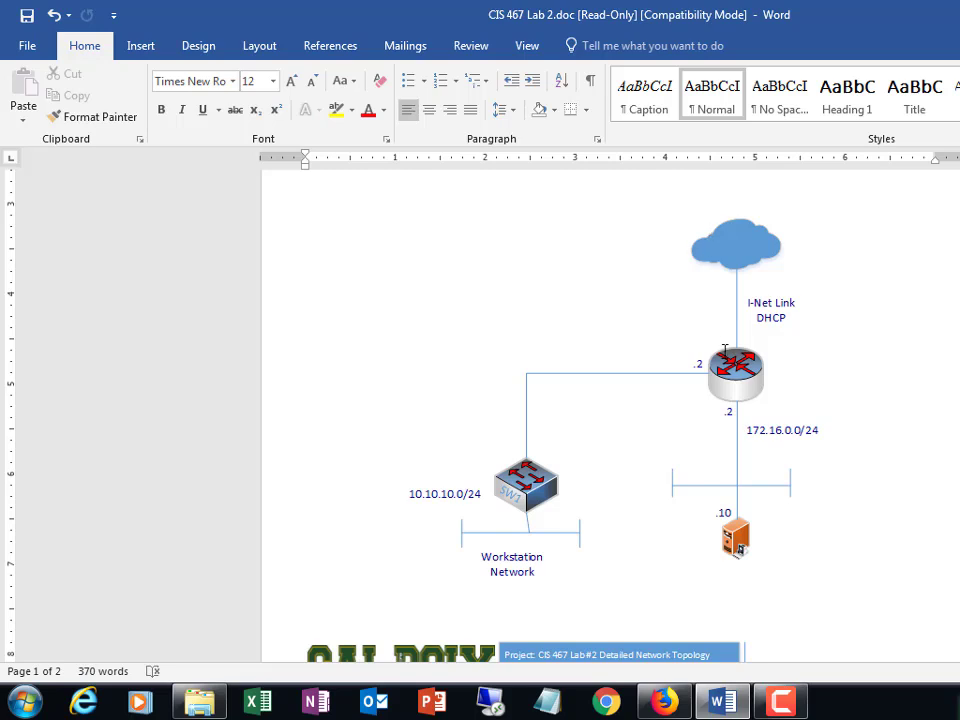
{"action": "scroll", "coordinate": [713, 540], "scroll_direction": "down", "scroll_amount": 2}
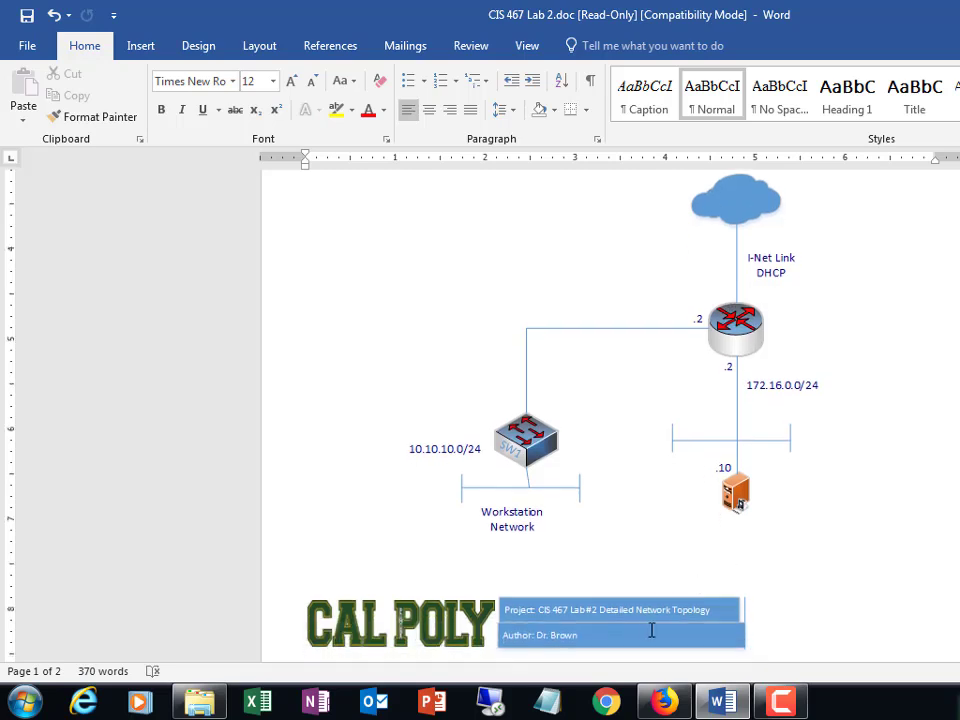
{"action": "scroll", "coordinate": [703, 634], "scroll_direction": "down", "scroll_amount": 2}
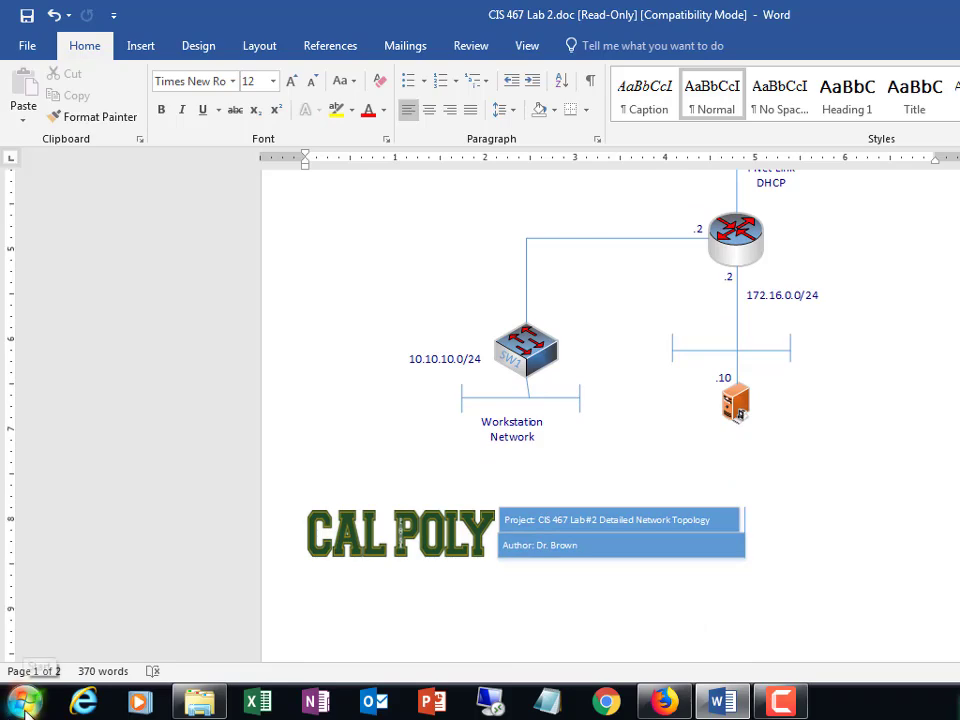
{"action": "scroll", "coordinate": [364, 606], "scroll_direction": "down", "scroll_amount": 10}
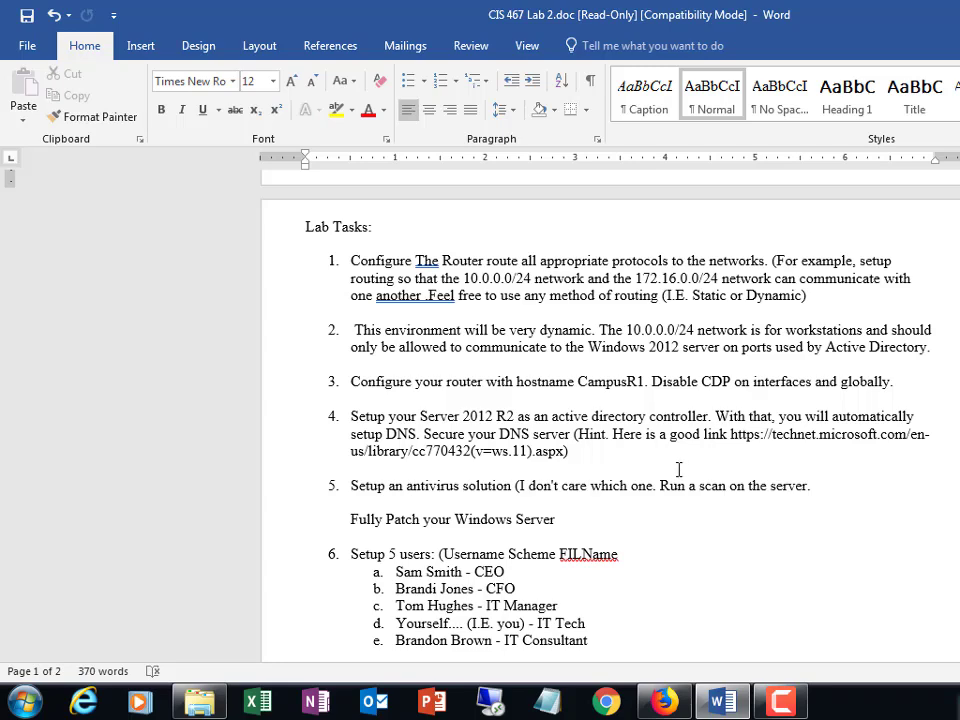
{"action": "scroll", "coordinate": [675, 470], "scroll_direction": "down", "scroll_amount": 3}
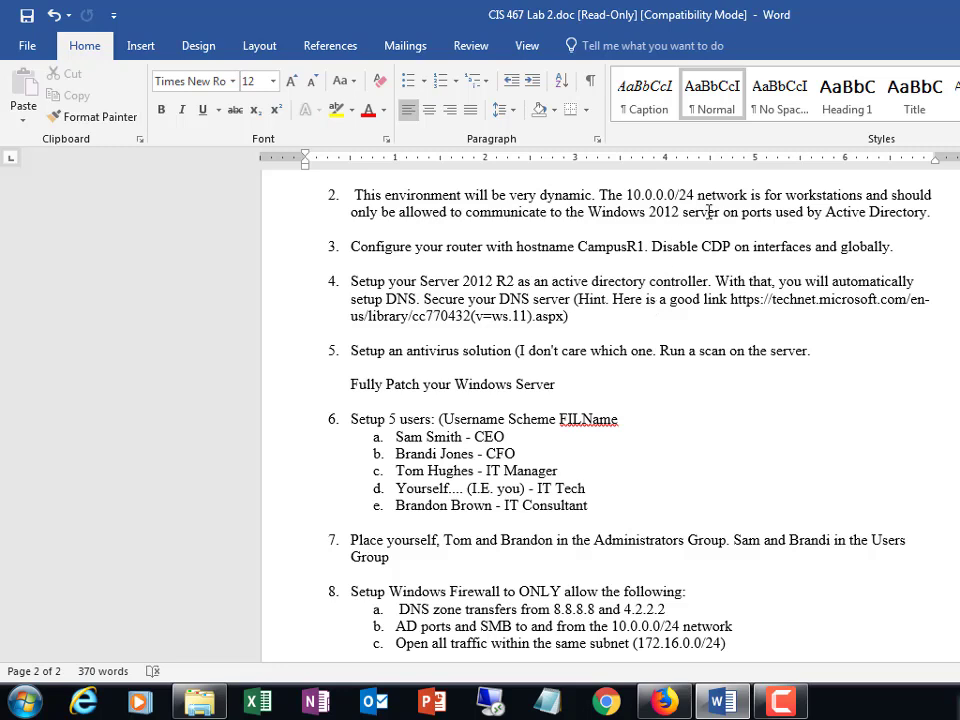
Highlight in turn the TechNet link in task 4, the antivirus sentence in task 5 and the Windows Server patching line
{"action": "left_click_drag", "start_coordinate": [733, 299], "coordinate": [869, 316]}
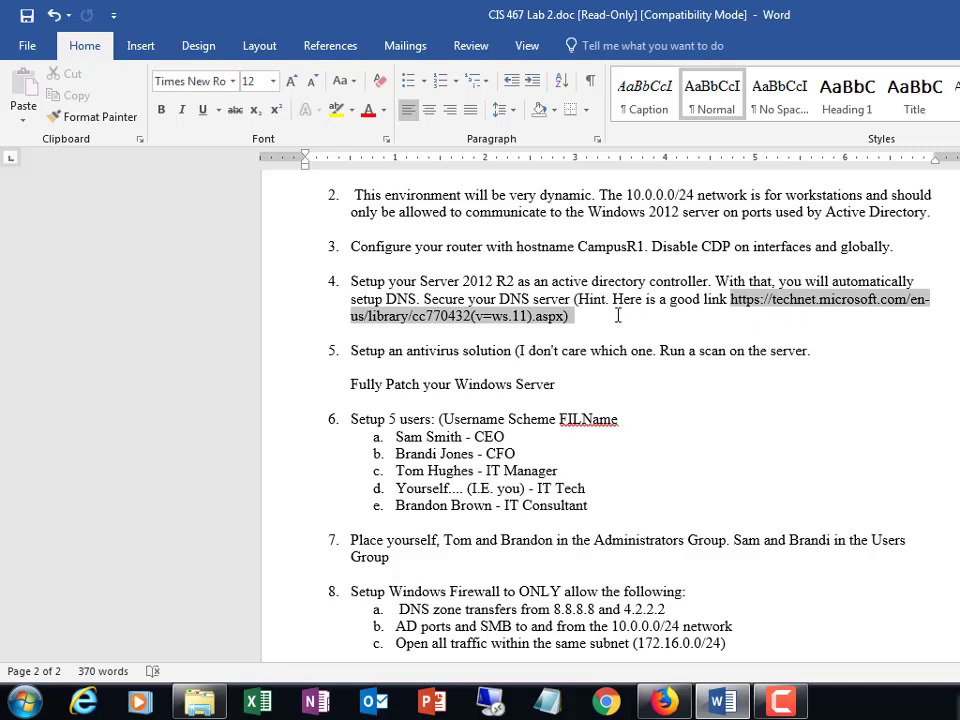
{"action": "left_click_drag", "start_coordinate": [585, 316], "coordinate": [585, 316]}
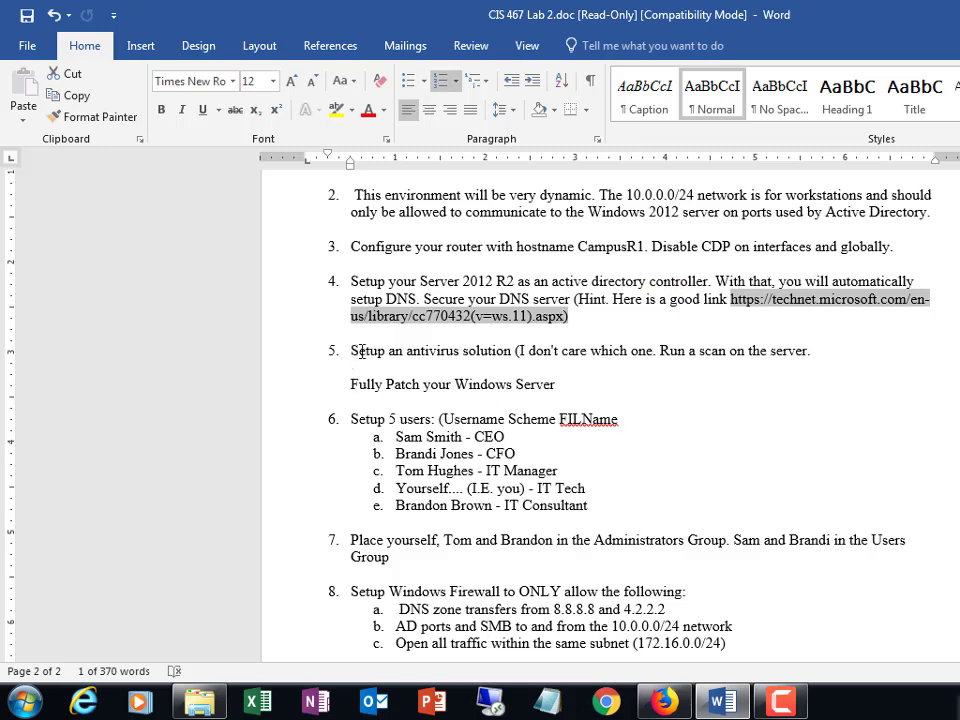
{"action": "left_click_drag", "start_coordinate": [351, 350], "coordinate": [816, 357]}
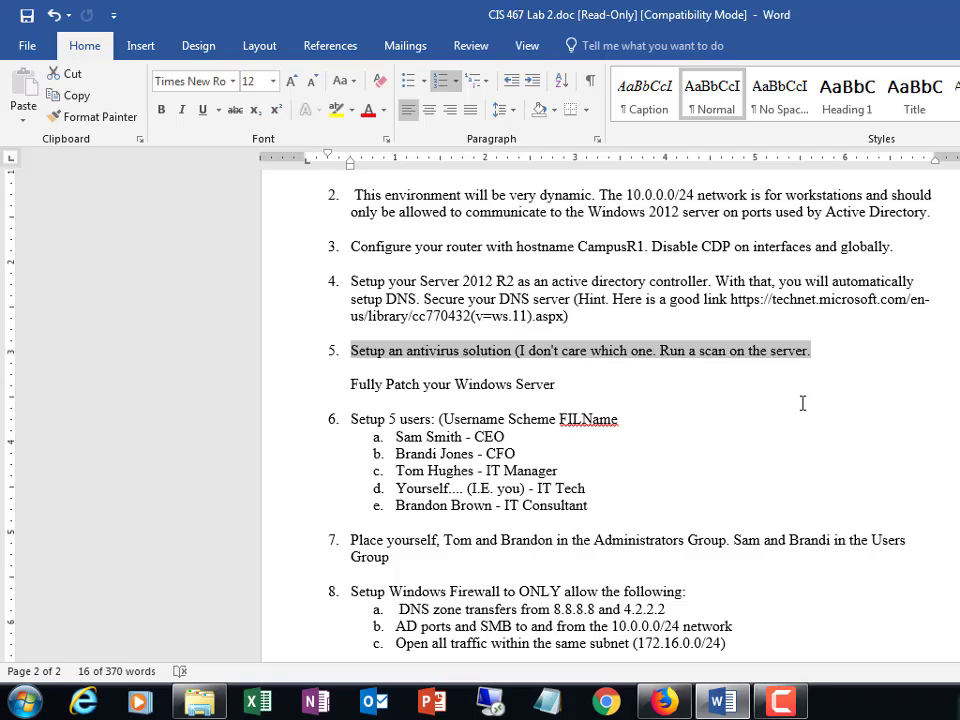
{"action": "left_click", "coordinate": [821, 448]}
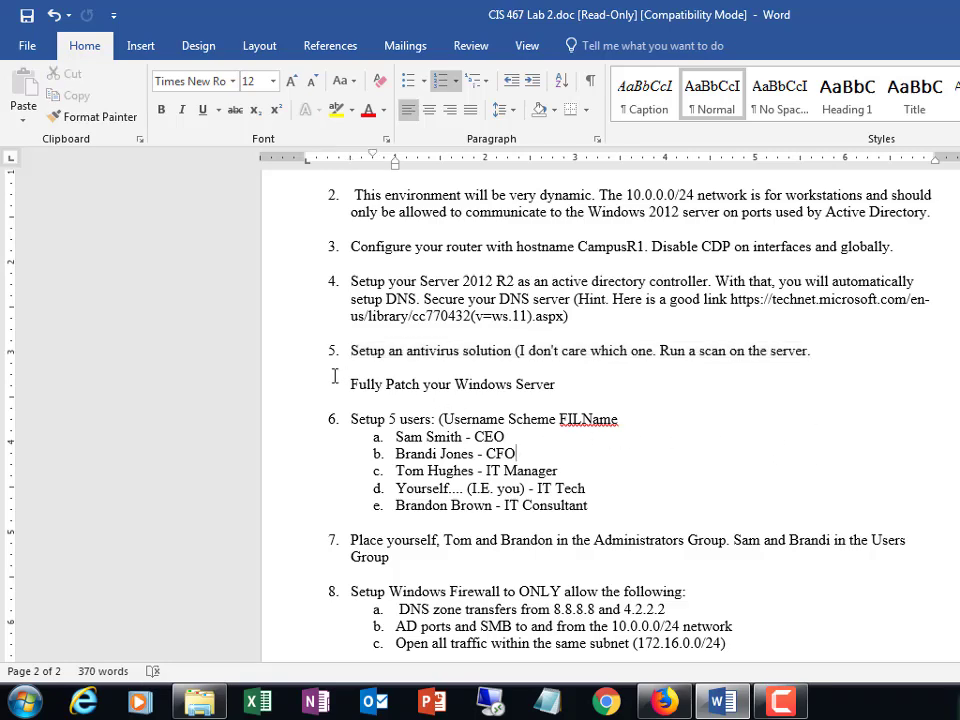
{"action": "left_click_drag", "start_coordinate": [354, 381], "coordinate": [572, 388]}
Revisit the lab topology diagram and launch VMware Workstation Pro
{"action": "scroll", "coordinate": [707, 286], "scroll_direction": "up", "scroll_amount": 3}
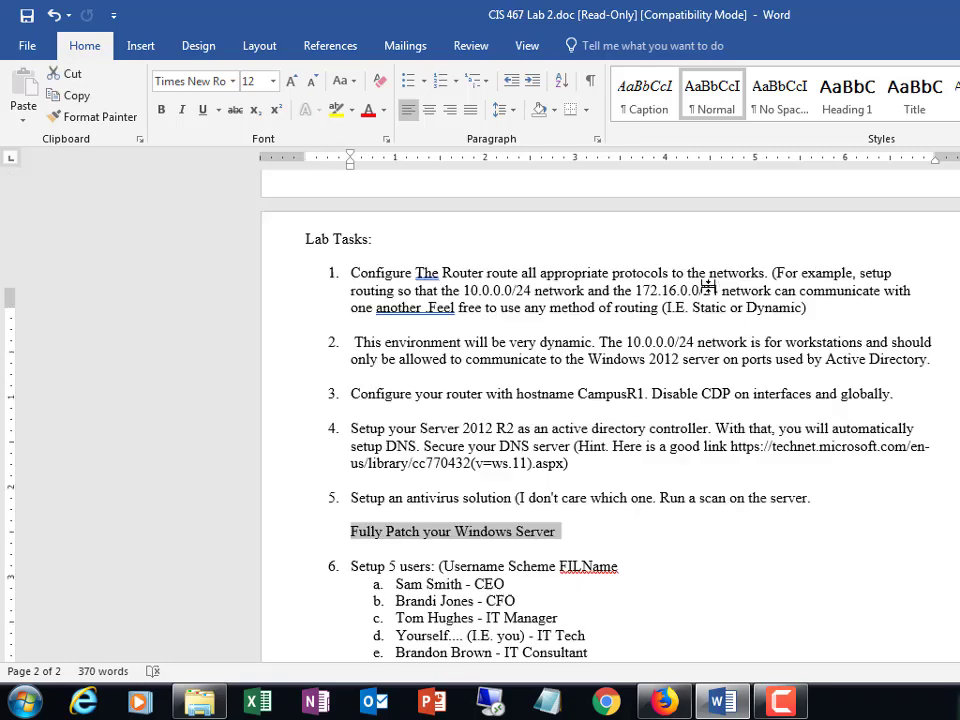
{"action": "scroll", "coordinate": [700, 290], "scroll_direction": "up", "scroll_amount": 13}
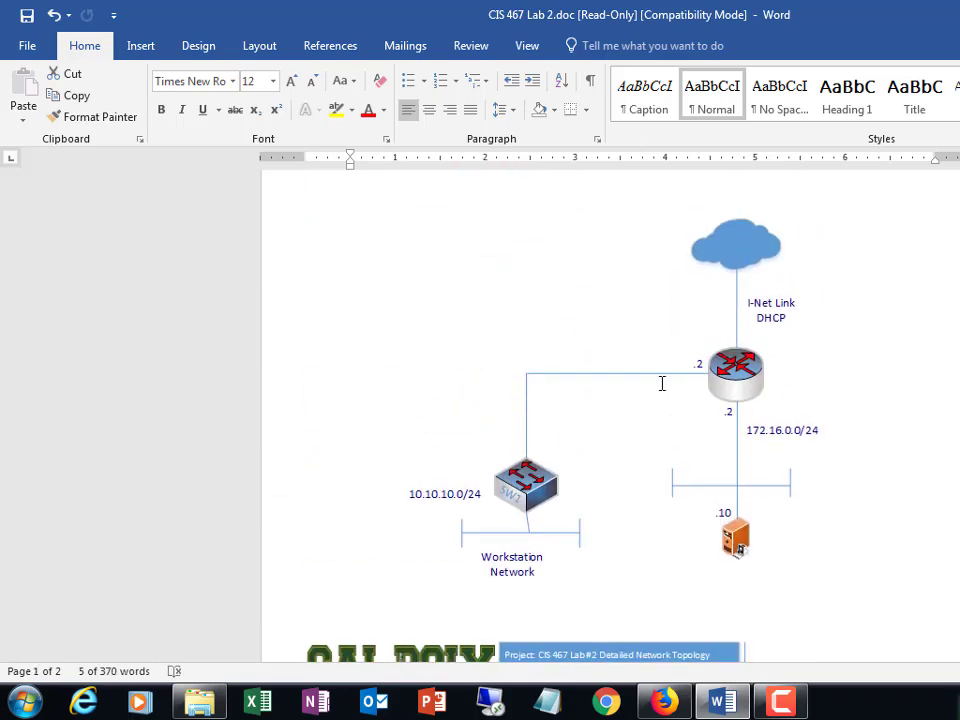
{"action": "scroll", "coordinate": [661, 383], "scroll_direction": "down", "scroll_amount": 5}
{"action": "left_click", "coordinate": [28, 700]}
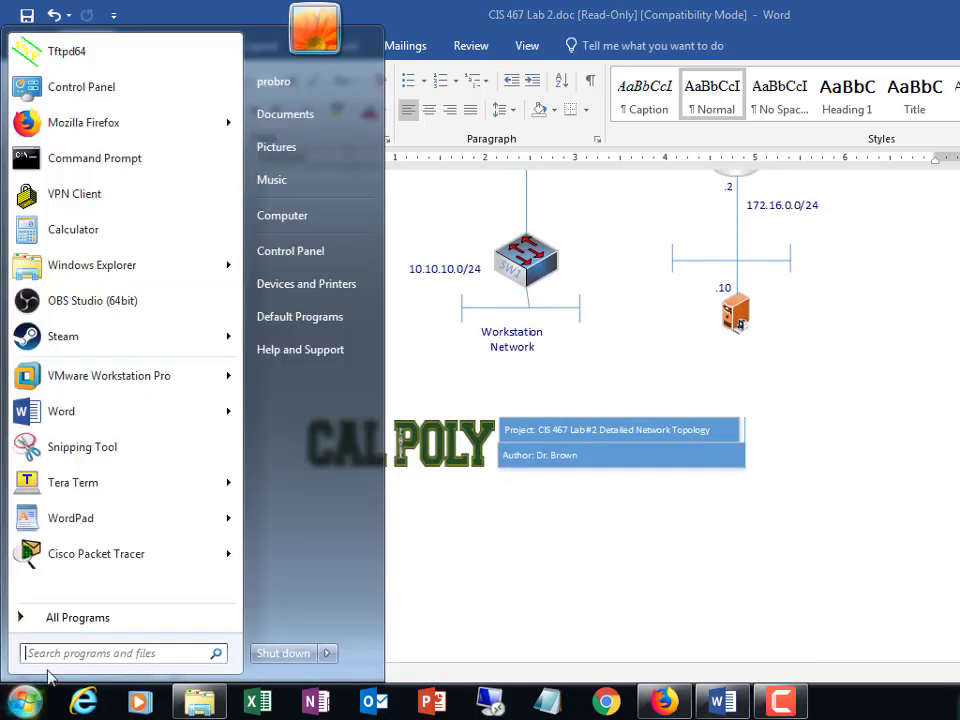
{"action": "left_click", "coordinate": [20, 376]}
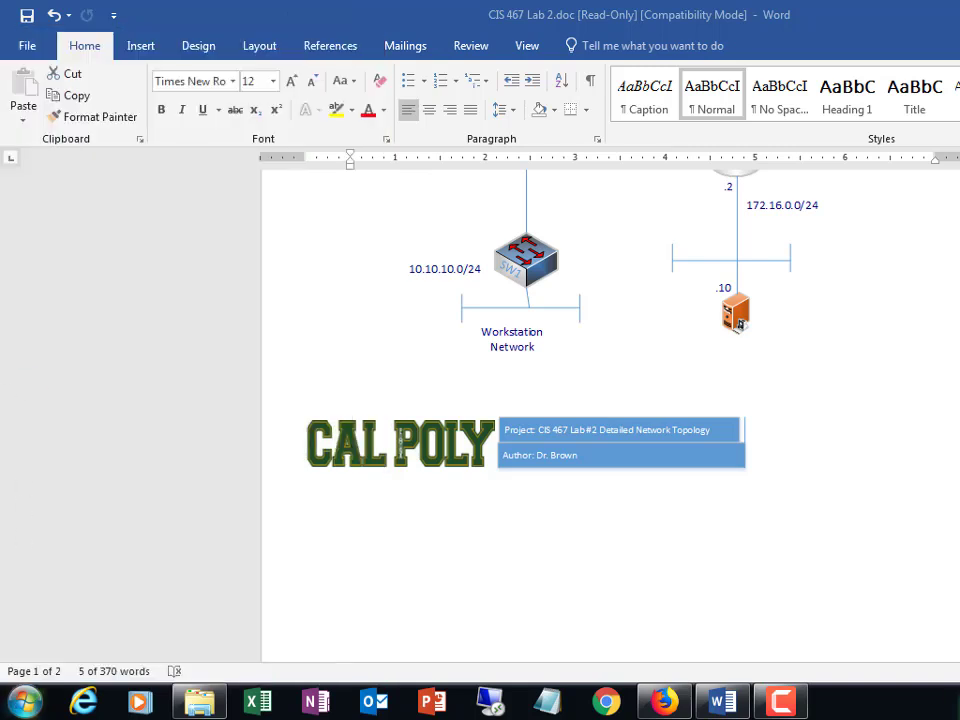
Launch GNS3 from its program folder and postpone the VMware Workstation software update
{"action": "left_click", "coordinate": [22, 700]}
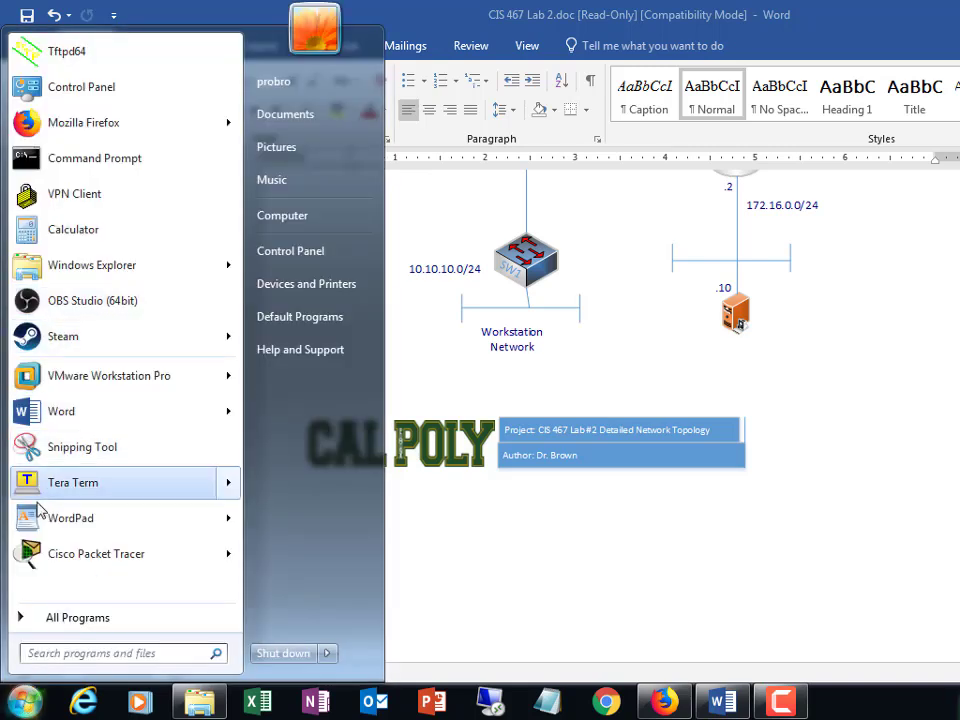
{"action": "left_click", "coordinate": [82, 618]}
{"action": "scroll", "coordinate": [83, 425], "scroll_direction": "down", "scroll_amount": 5}
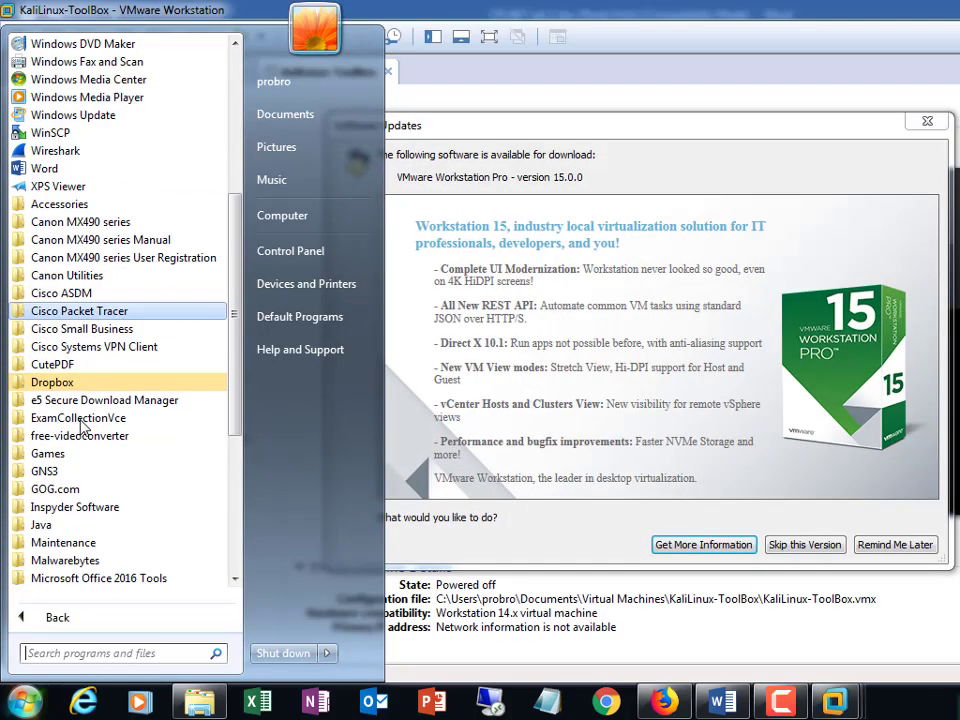
{"action": "left_click", "coordinate": [50, 471]}
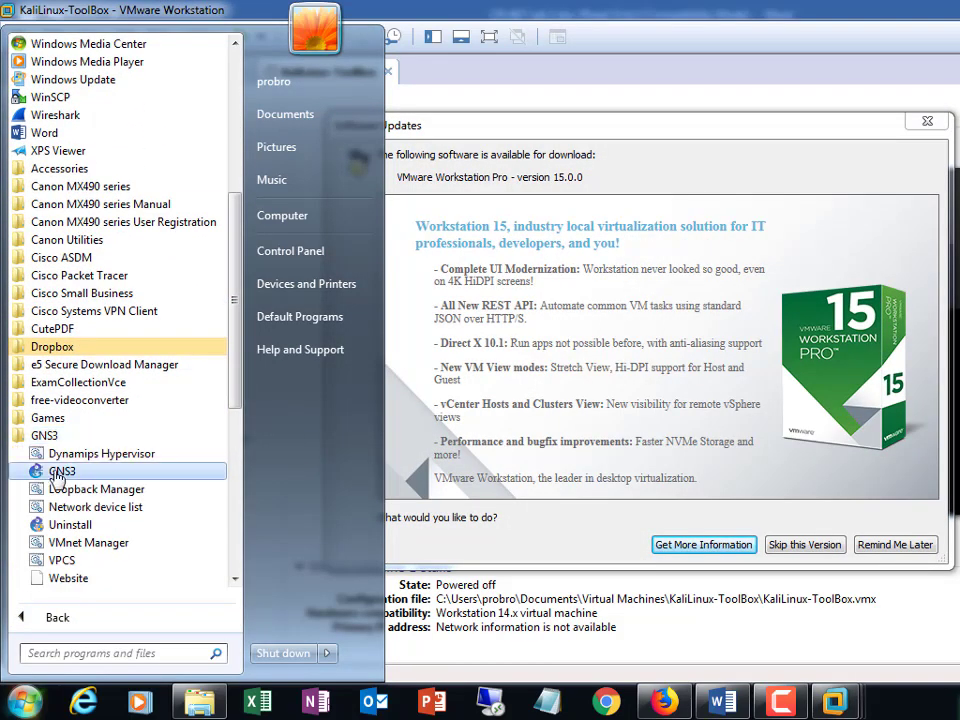
{"action": "left_click", "coordinate": [56, 474]}
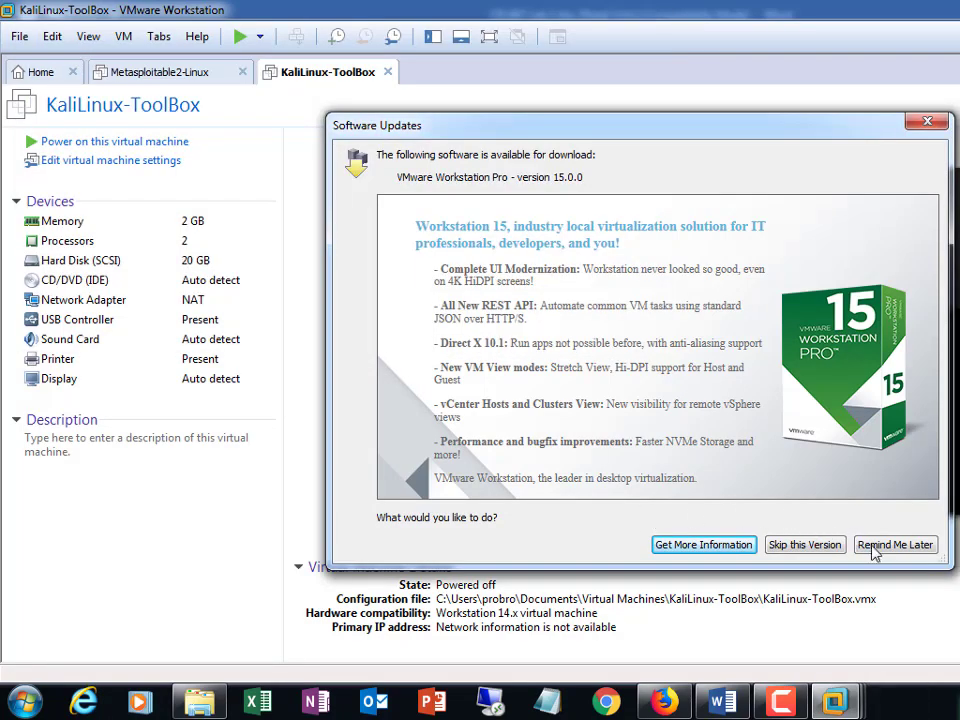
{"action": "left_click", "coordinate": [878, 548]}
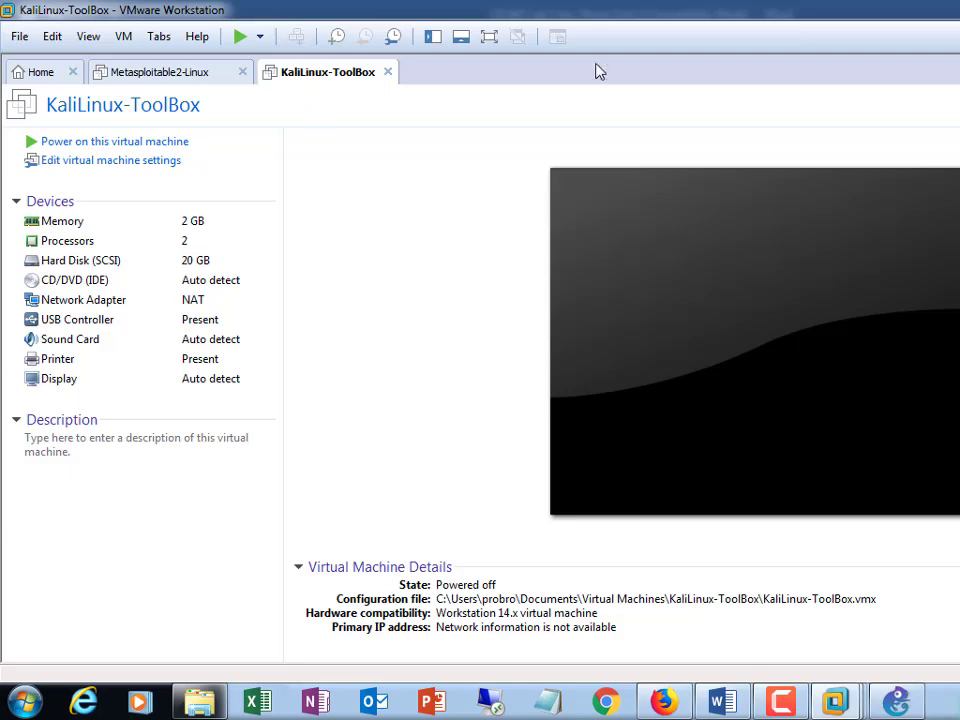
Switch to Firefox and search the web in a new tab for "Cal Poly pomona Dreamspark"
{"action": "left_click", "coordinate": [664, 702]}
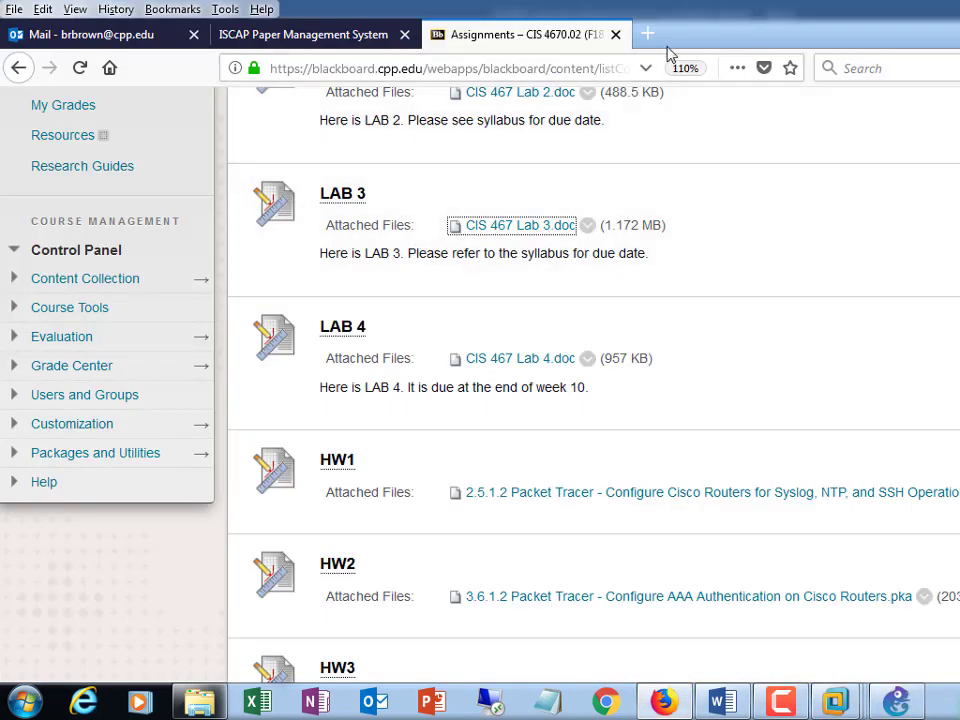
{"action": "left_click", "coordinate": [648, 36]}
{"action": "left_click", "coordinate": [396, 137]}
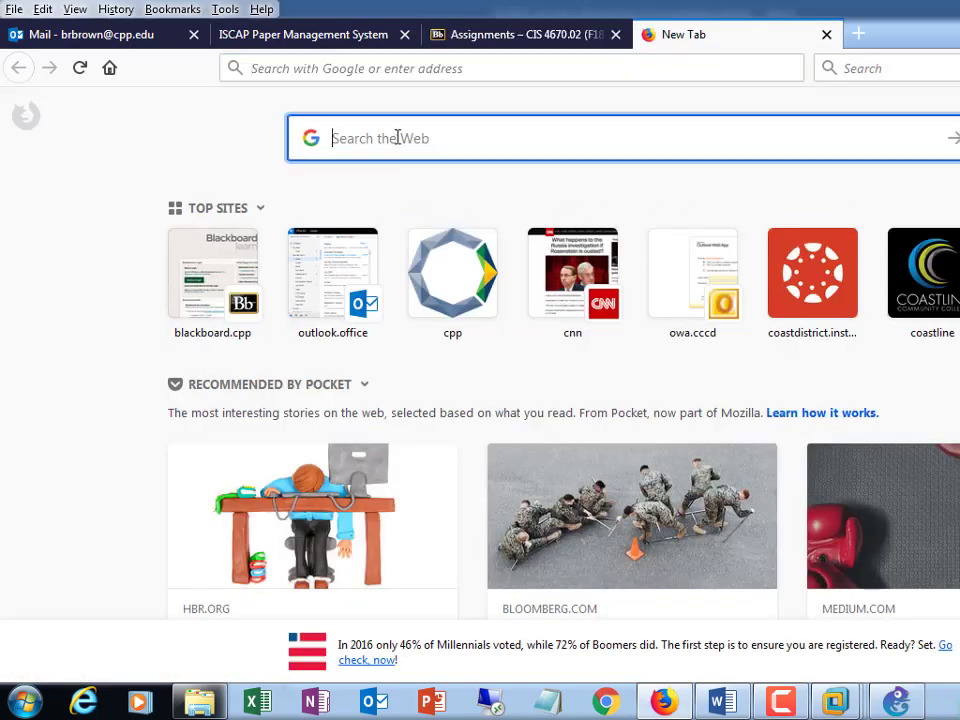
{"action": "type", "text": "Cal"}
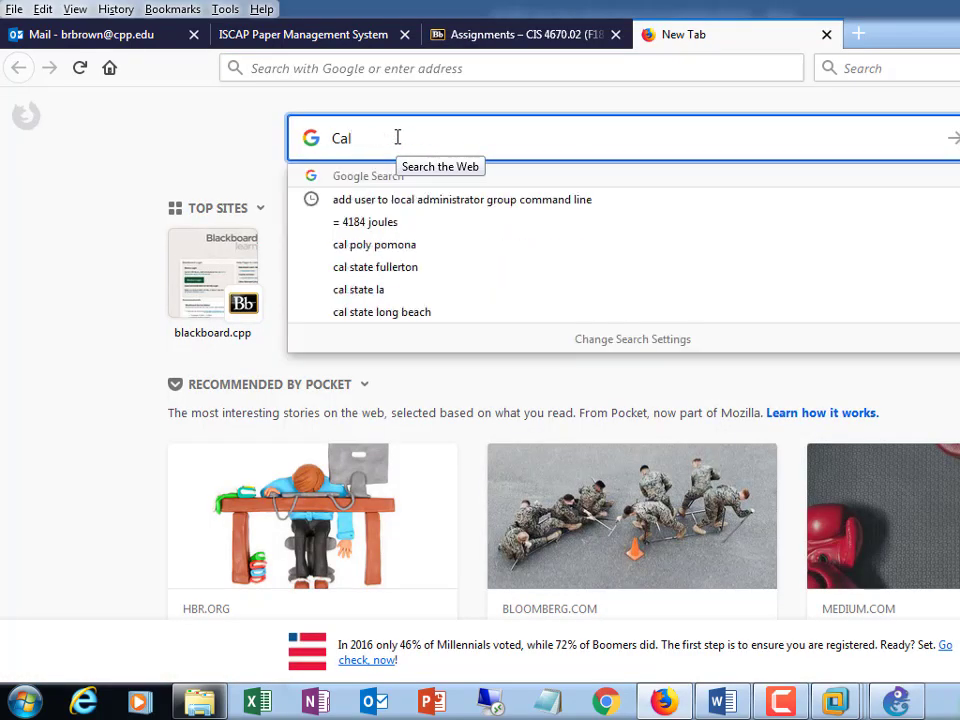
{"action": "type", "text": " Poly "}
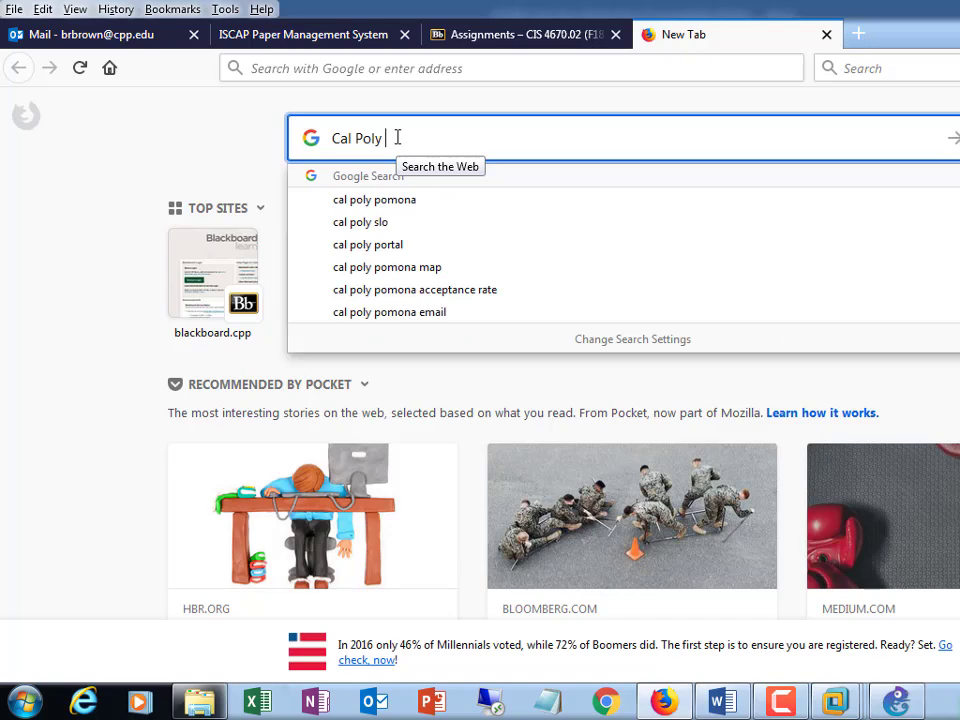
{"action": "type", "text": "pomona "}
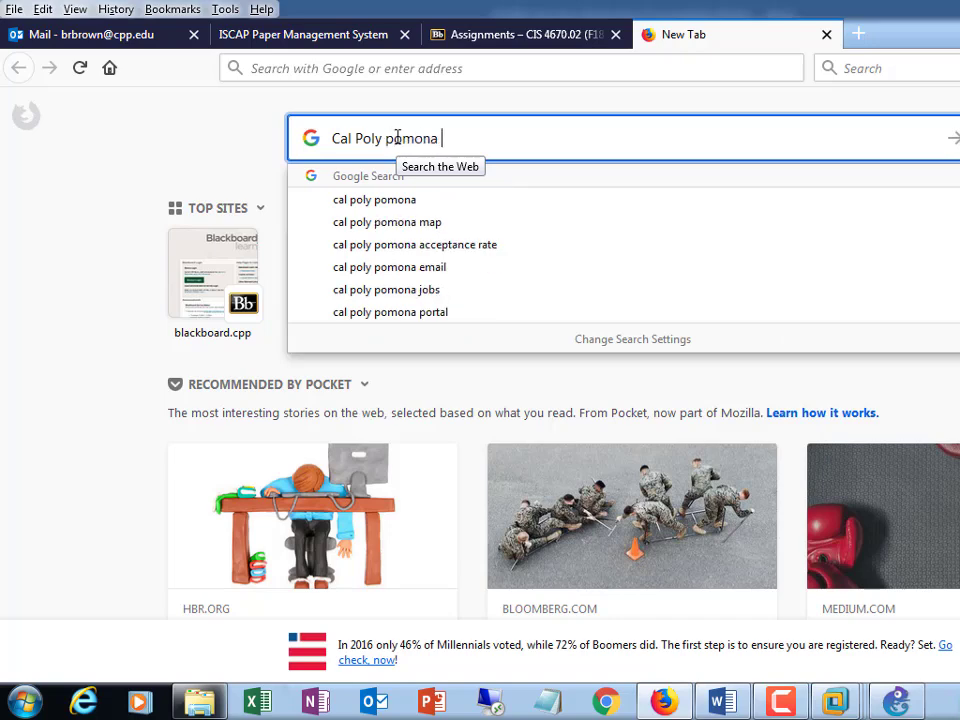
{"action": "type", "text": "Dreams"}
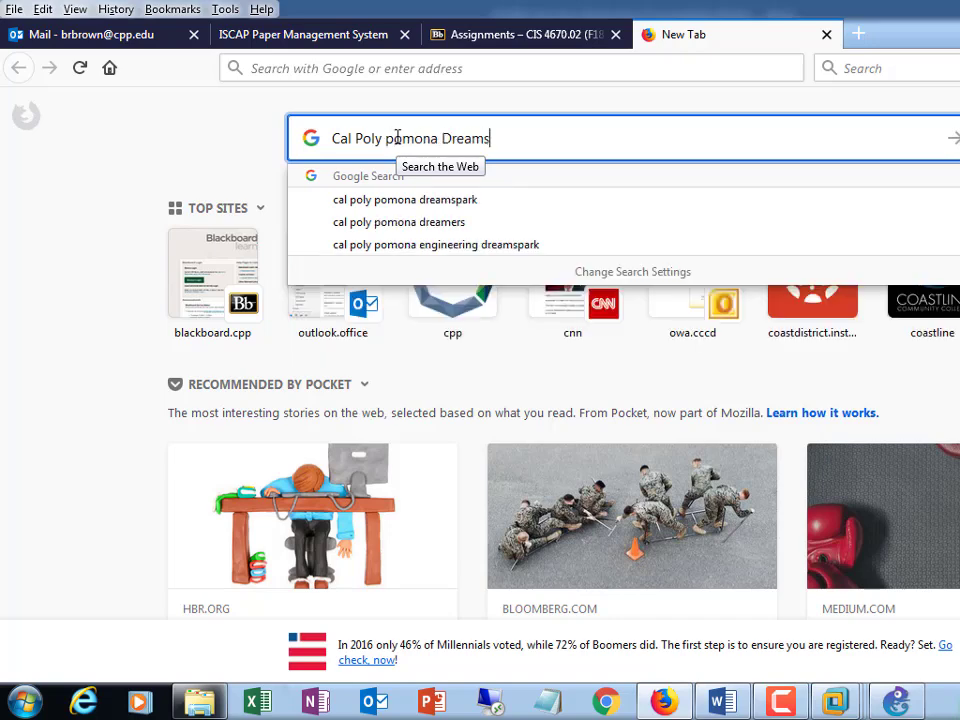
{"action": "type", "text": "part"}
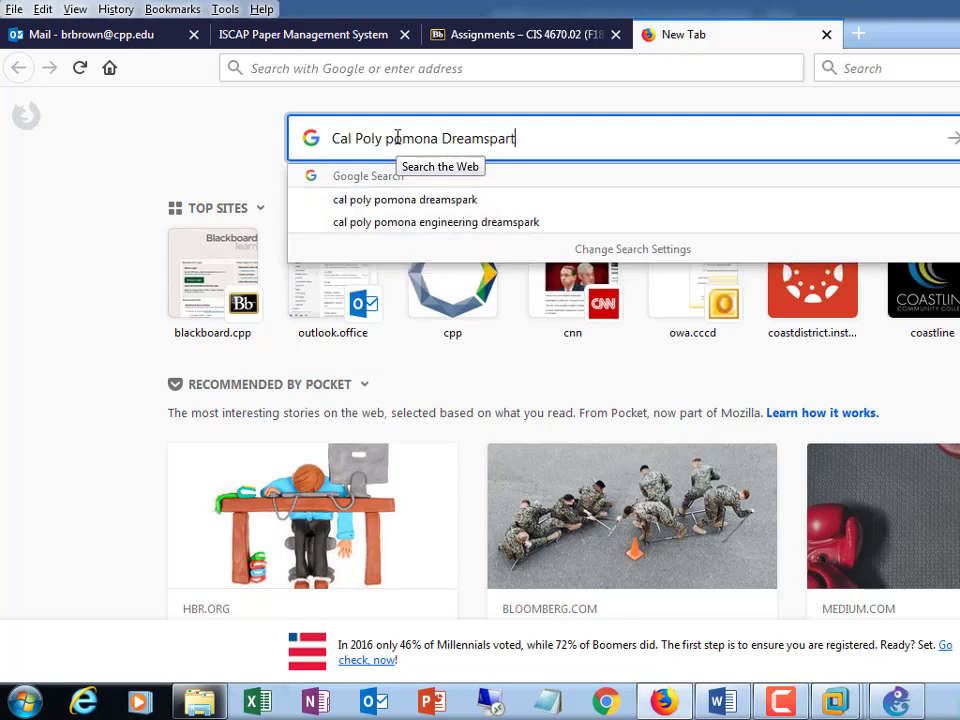
{"action": "key", "text": "BackSpace"}
{"action": "type", "text": "k"}
{"action": "key", "text": "Return"}
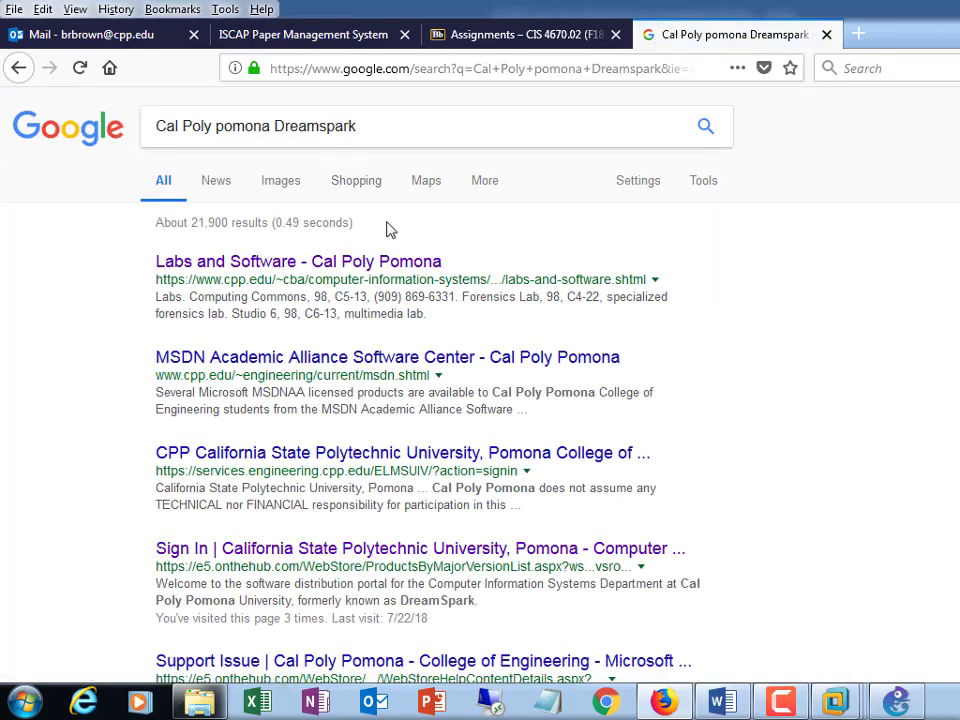
Open the Cal Poly Pomona Labs and Software page and follow its Computer Information Systems Microsoft Imagine link
{"action": "left_click", "coordinate": [349, 265]}
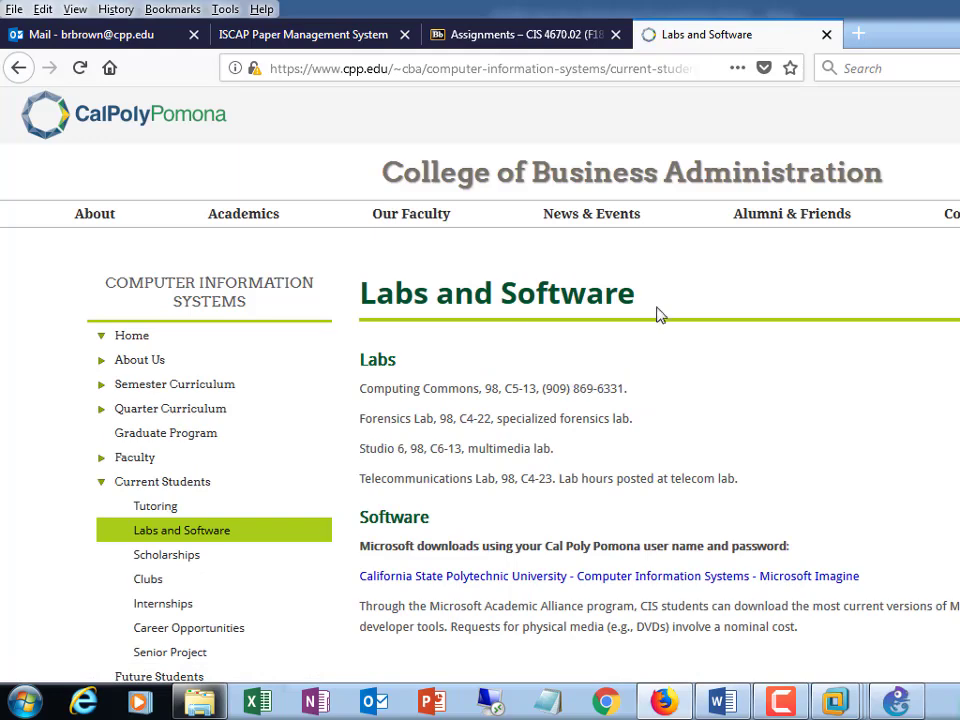
{"action": "scroll", "coordinate": [521, 440], "scroll_direction": "down", "scroll_amount": 3}
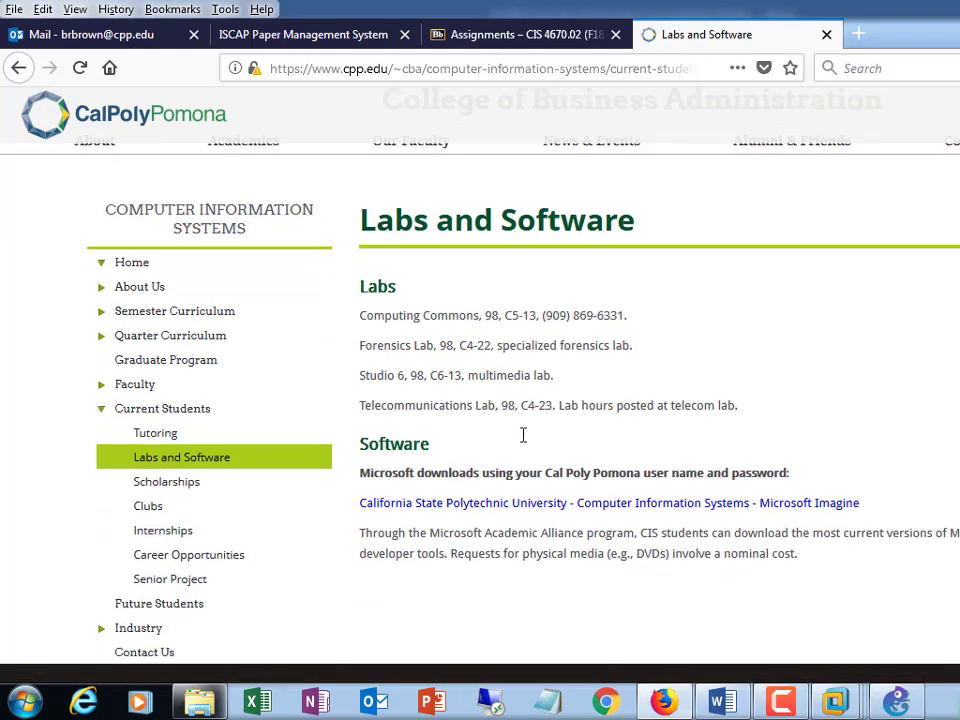
{"action": "left_click", "coordinate": [552, 396]}
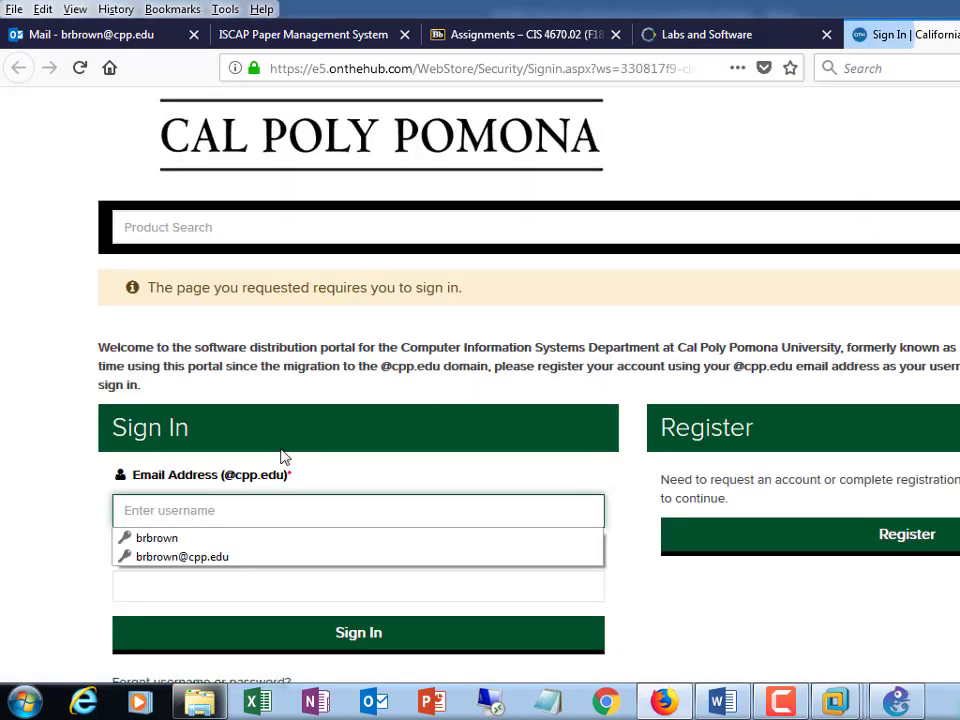
Sign in to the software distribution portal with the full account e-mail address and its saved password
{"action": "left_click", "coordinate": [175, 543]}
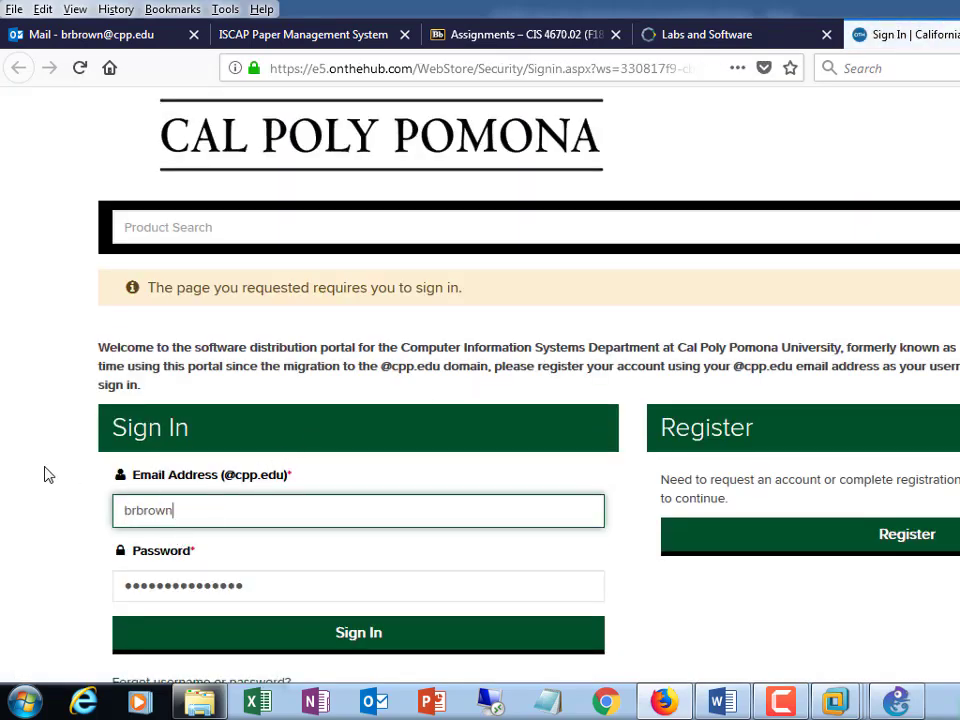
{"action": "left_click", "coordinate": [361, 636]}
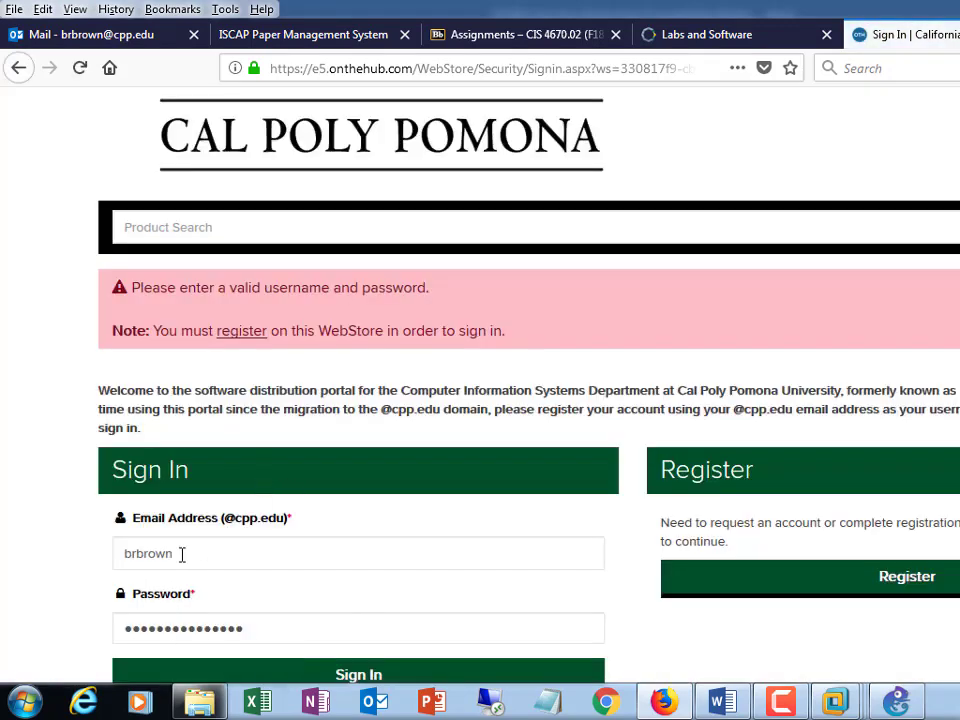
{"action": "left_click", "coordinate": [182, 555]}
{"action": "type", "text": "@"}
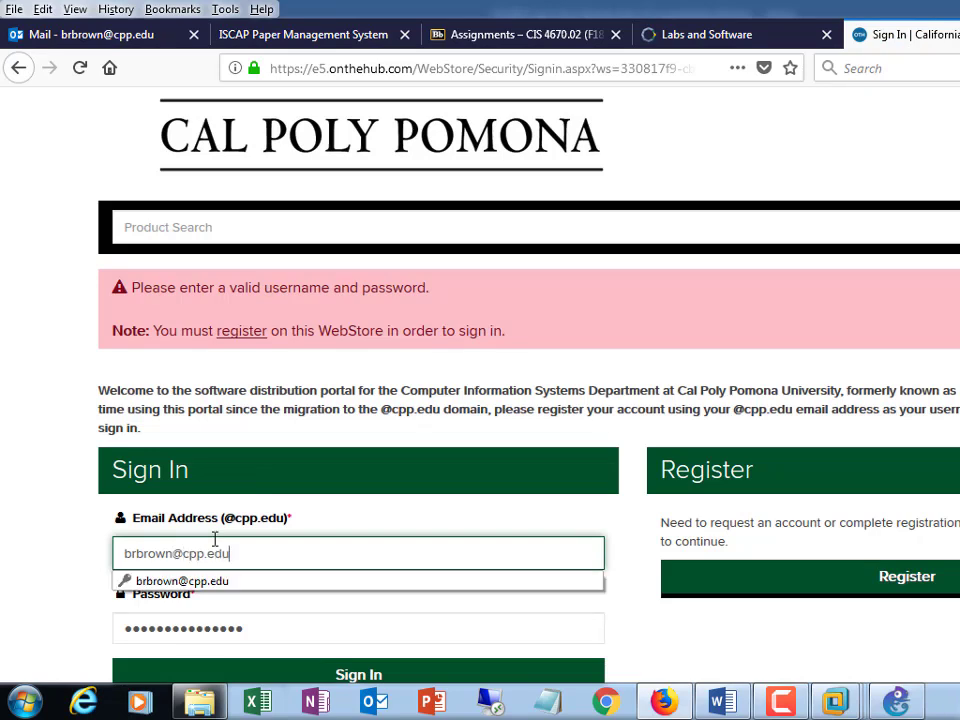
{"action": "type", "text": "cpp.edu"}
{"action": "left_click", "coordinate": [232, 582]}
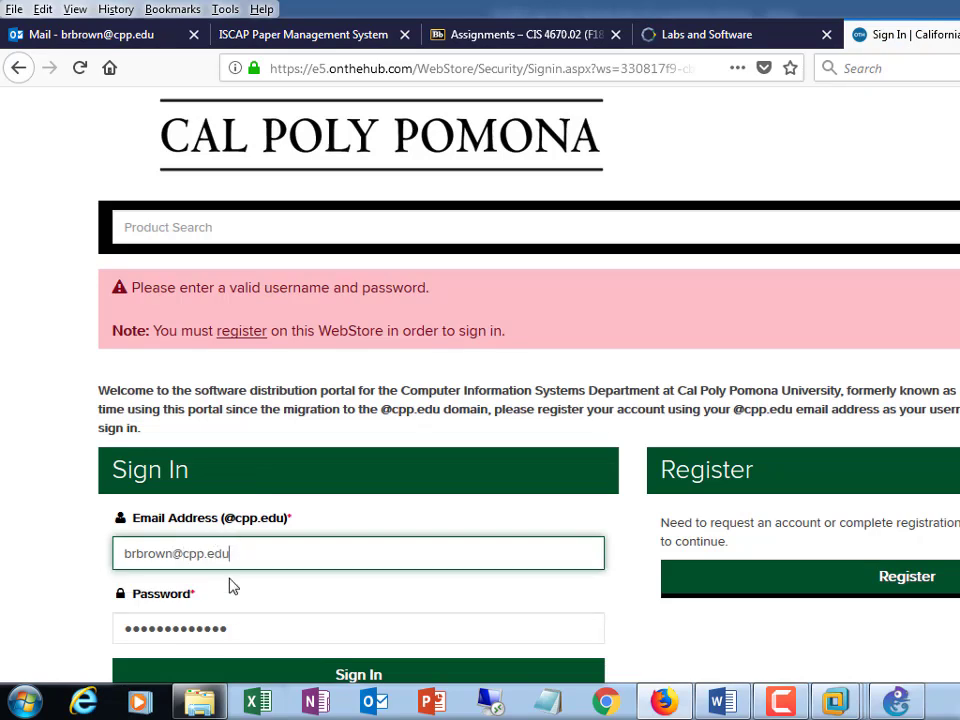
{"action": "left_click", "coordinate": [287, 673]}
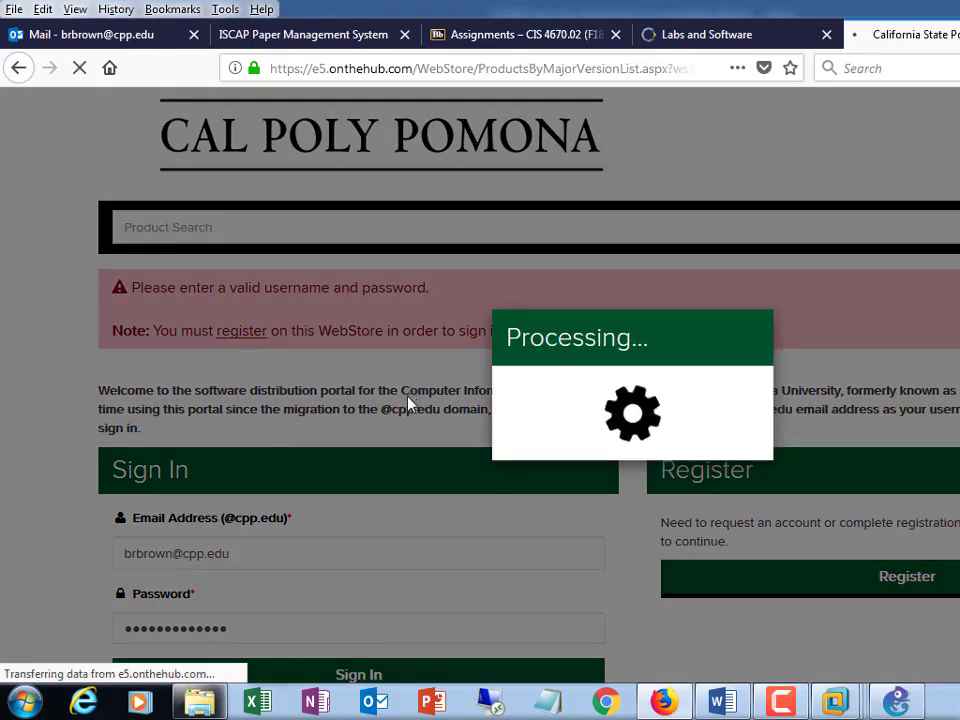
Browse the Microsoft Imagine Premium software and display its Operating Systems category
{"action": "scroll", "coordinate": [433, 405], "scroll_direction": "down", "scroll_amount": 4}
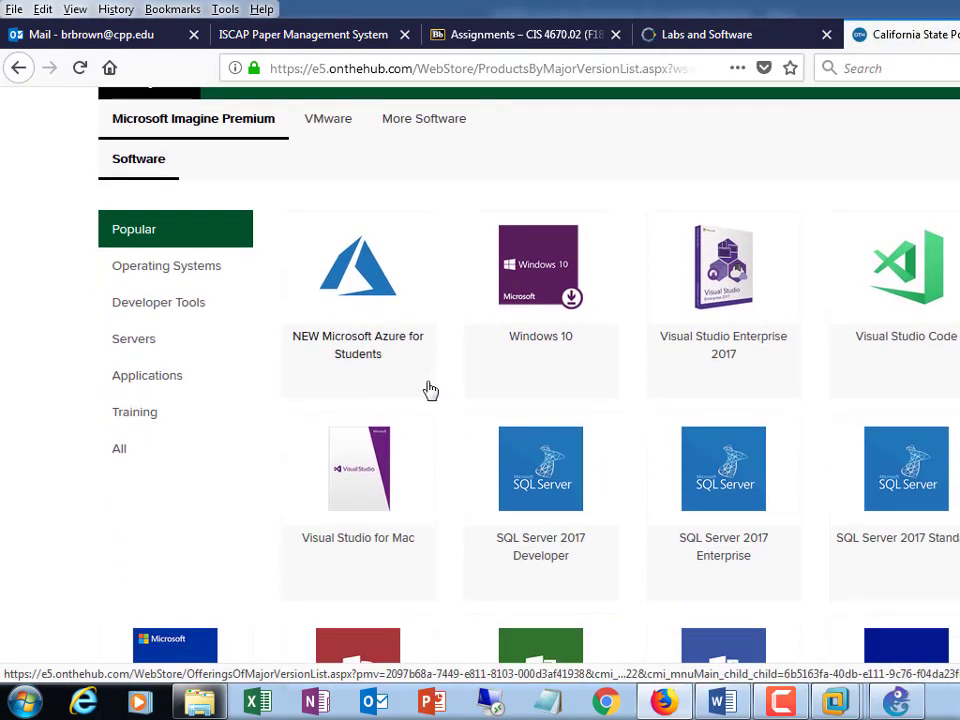
{"action": "scroll", "coordinate": [300, 340], "scroll_direction": "up", "scroll_amount": 2}
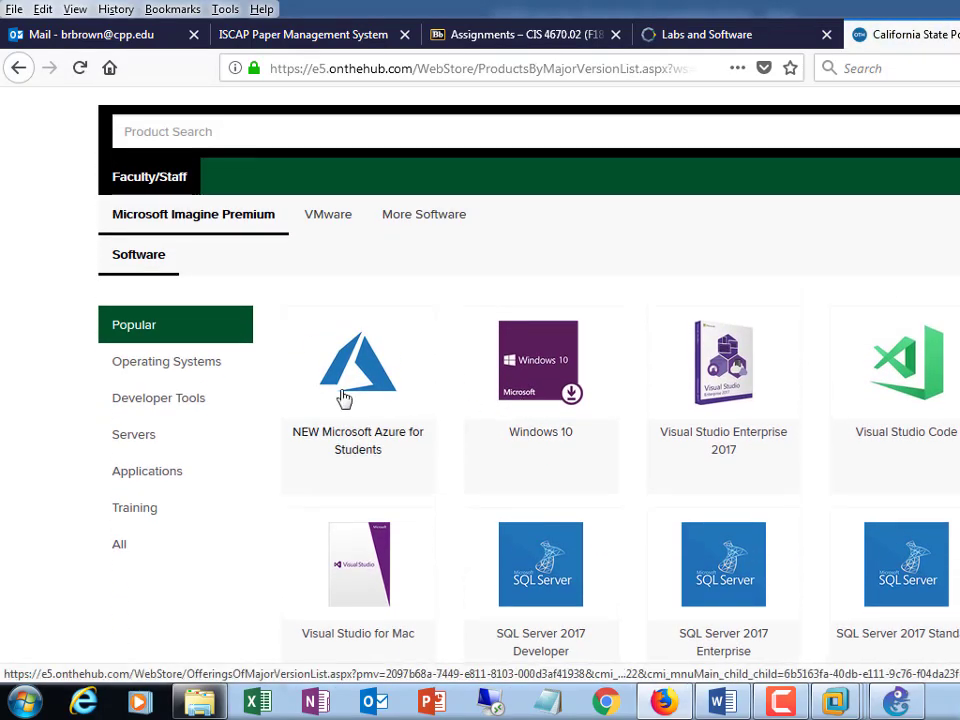
{"action": "left_click", "coordinate": [171, 366]}
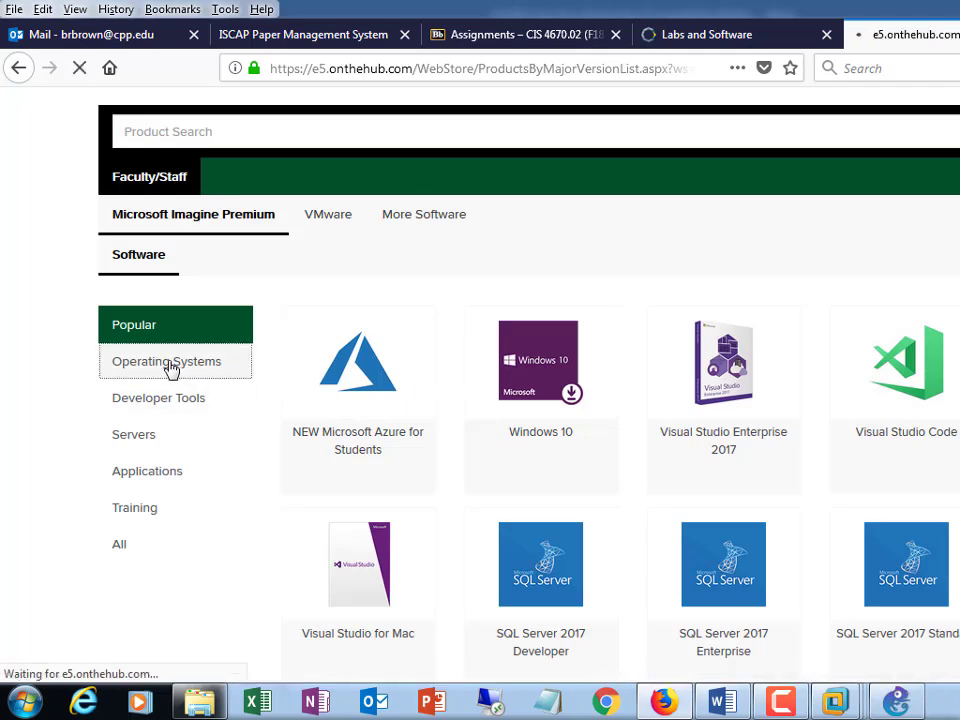
{"action": "scroll", "coordinate": [660, 510], "scroll_direction": "down", "scroll_amount": 2}
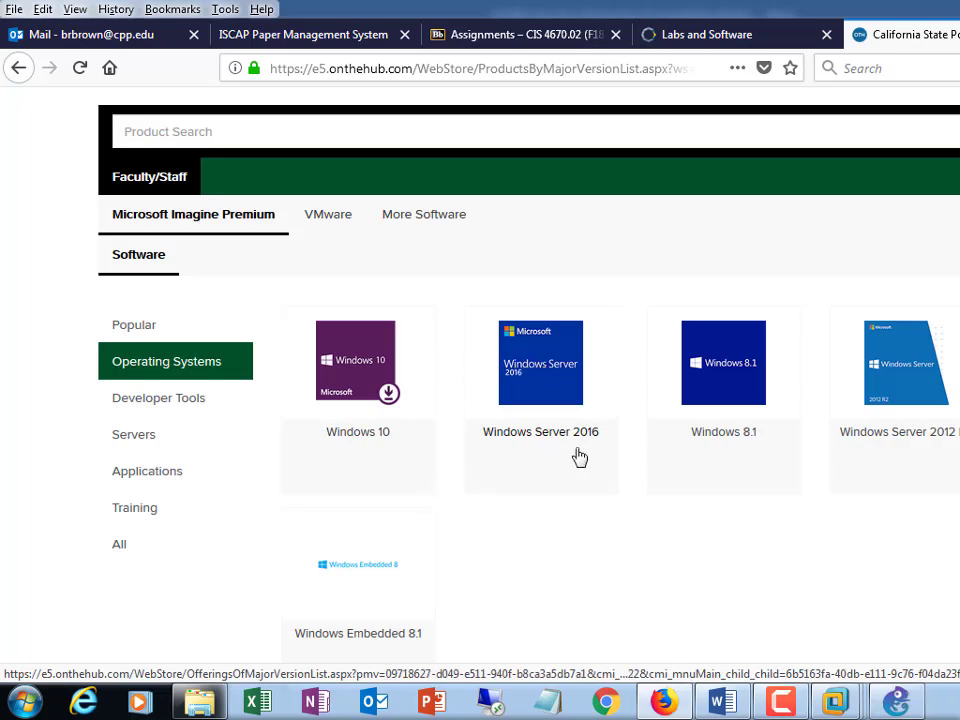
Switch to File Explorer and open the Windows Server 2012R2 folder on the My Passport (D:) drive
{"action": "left_click", "coordinate": [663, 702]}
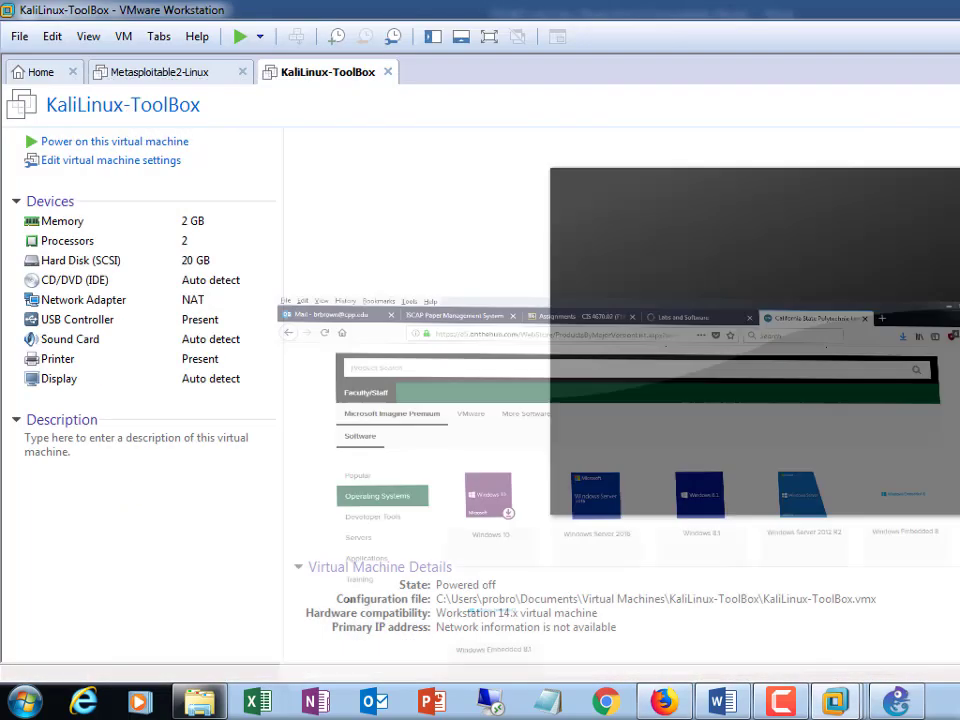
{"action": "left_click", "coordinate": [200, 708]}
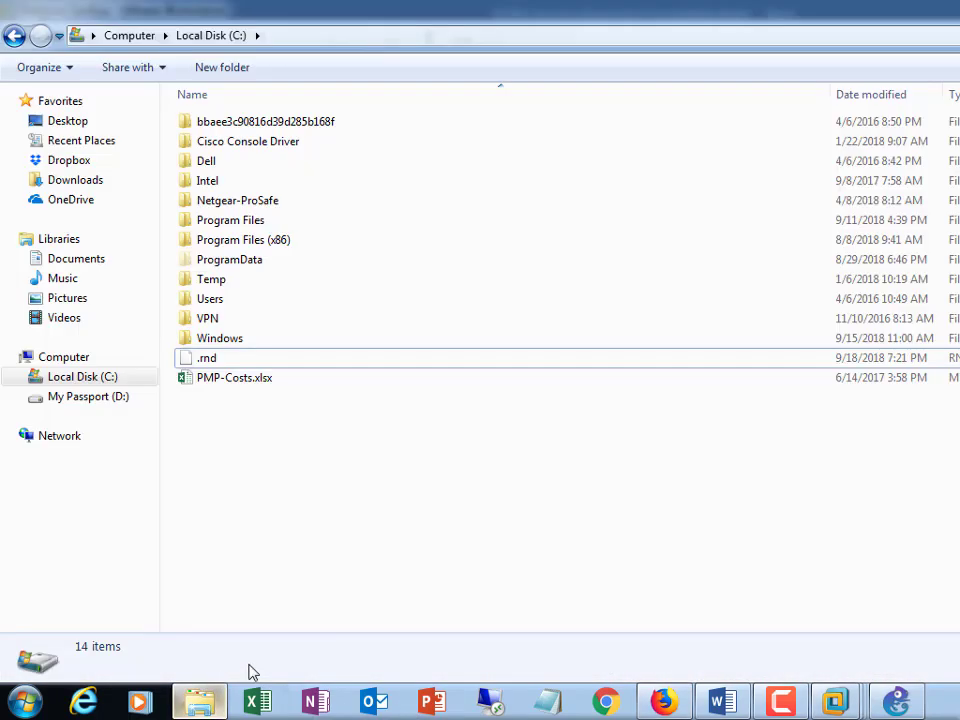
{"action": "left_click", "coordinate": [92, 397]}
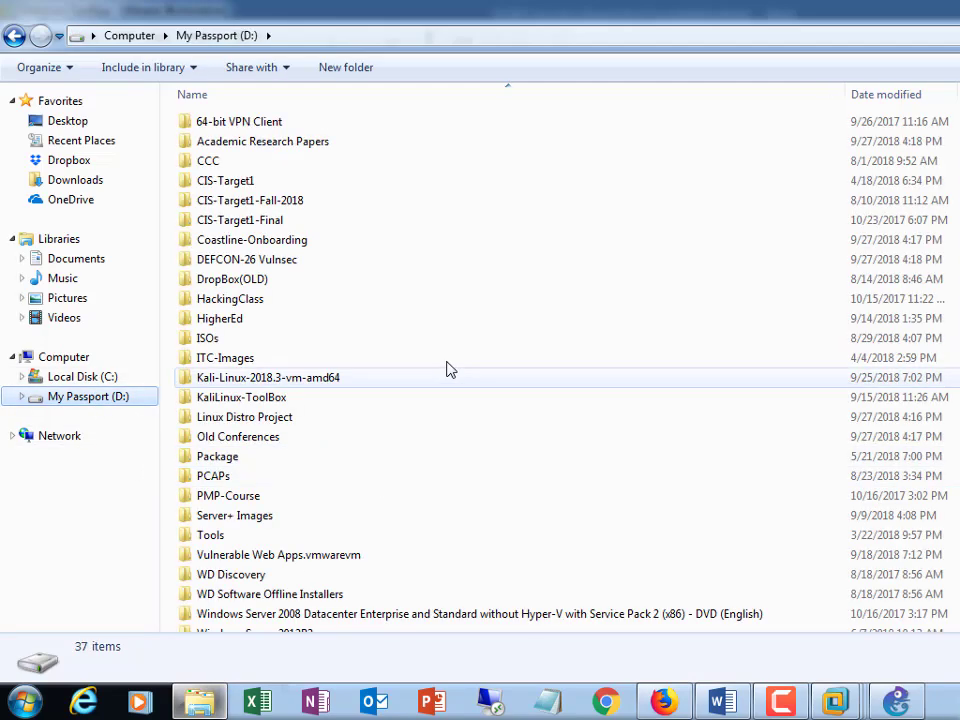
{"action": "left_click", "coordinate": [325, 460]}
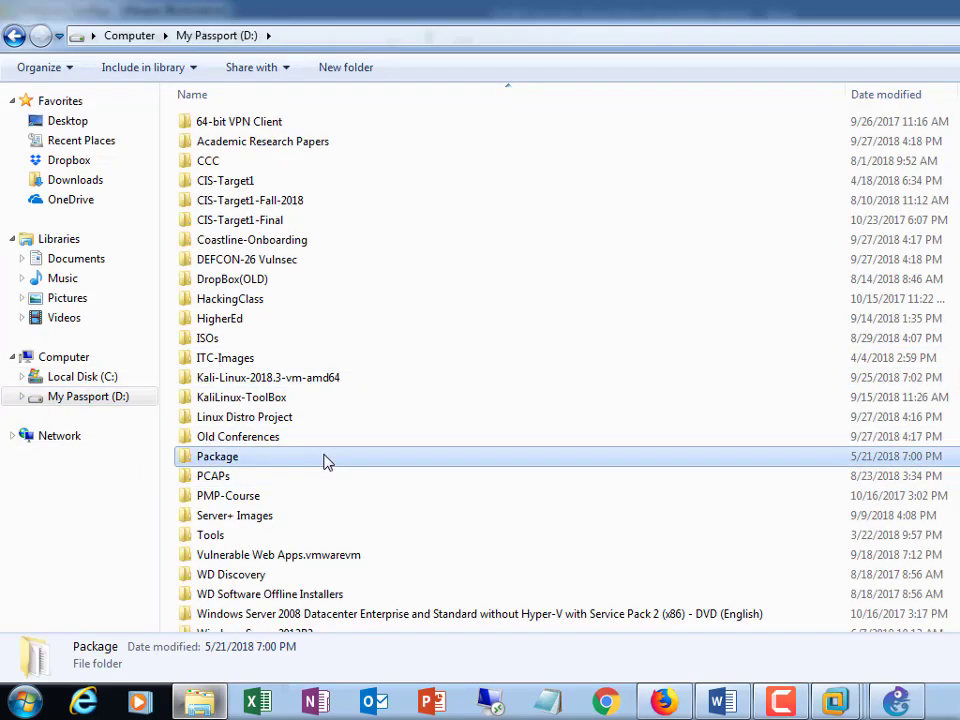
{"action": "scroll", "coordinate": [325, 460], "scroll_direction": "down", "scroll_amount": 3}
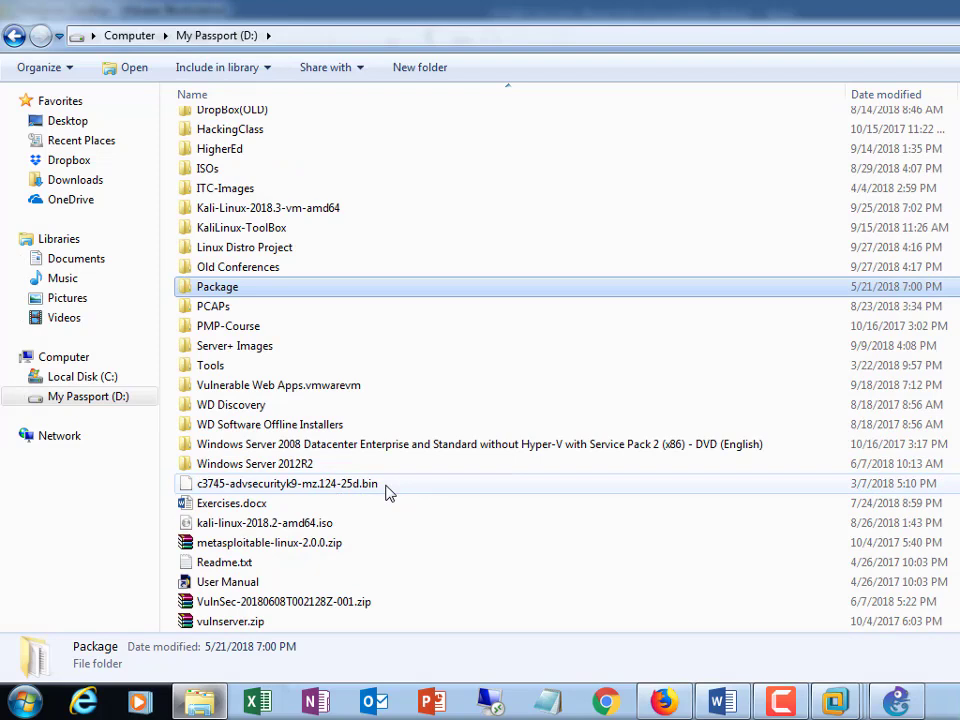
{"action": "scroll", "coordinate": [390, 493], "scroll_direction": "down", "scroll_amount": 1}
{"action": "left_click", "coordinate": [300, 426]}
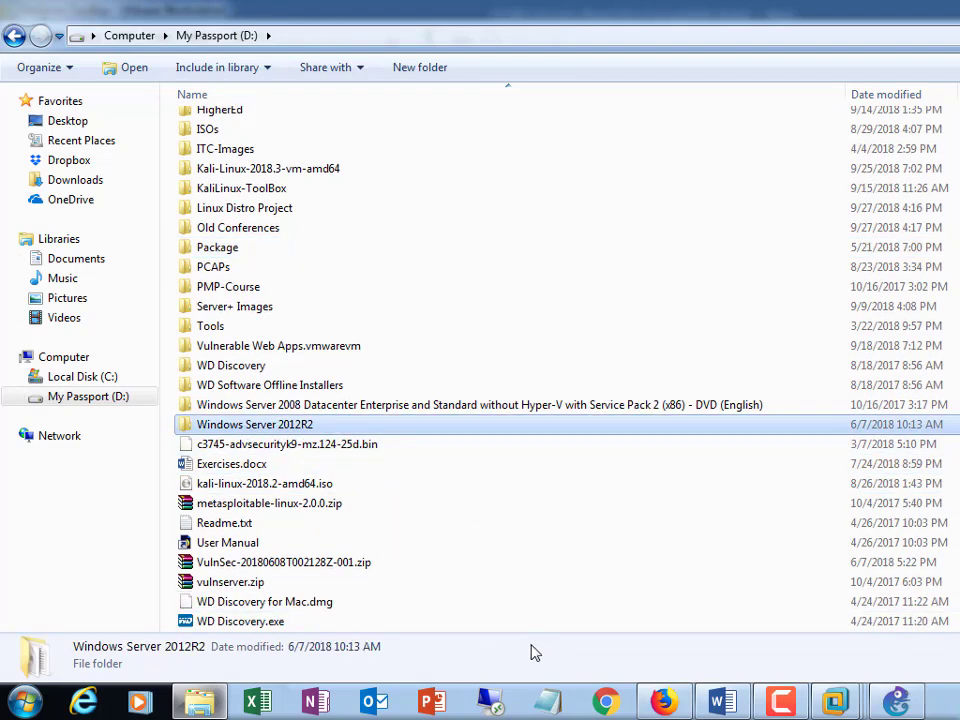
{"action": "double_click", "coordinate": [250, 426]}
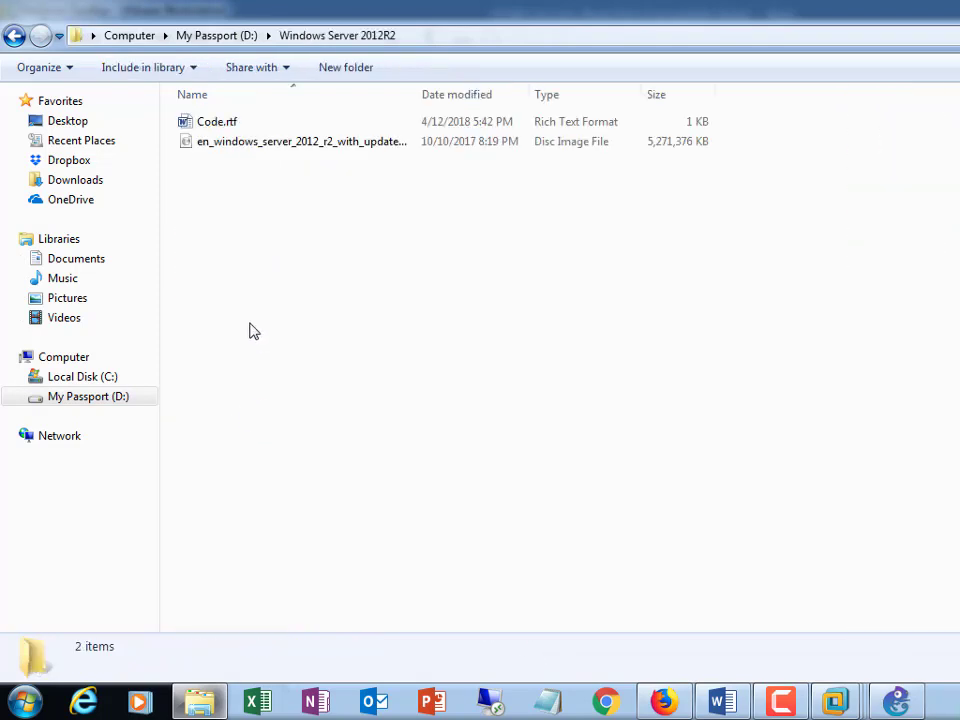
Copy the Windows Server 2012 R2 disc image file from this folder into the Documents library
{"action": "left_click", "coordinate": [281, 141]}
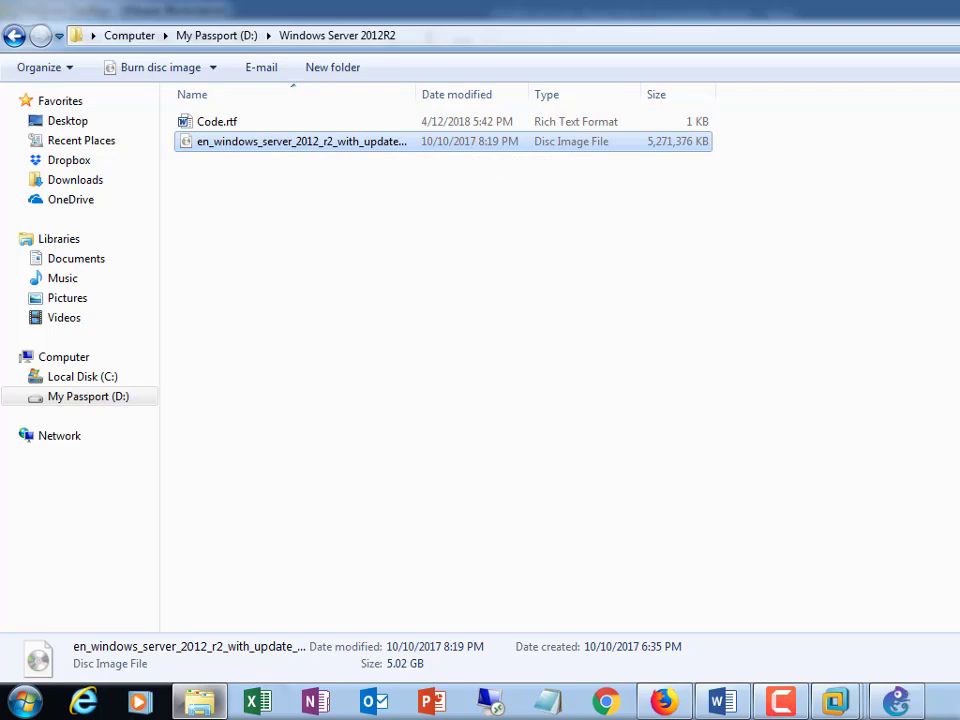
{"action": "left_click", "coordinate": [365, 199]}
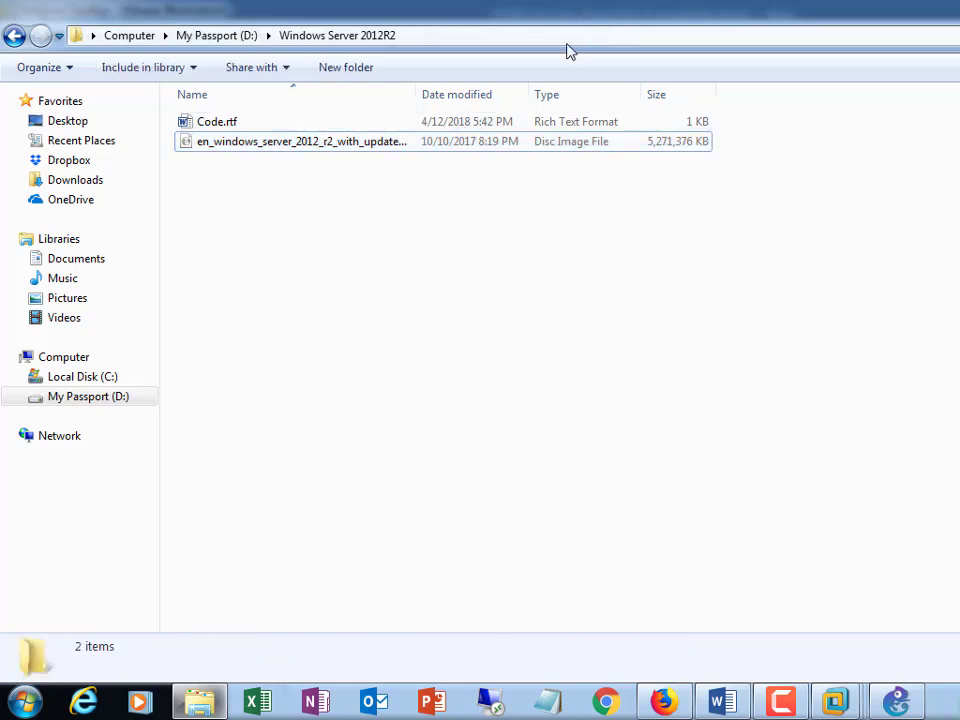
{"action": "left_click", "coordinate": [338, 144]}
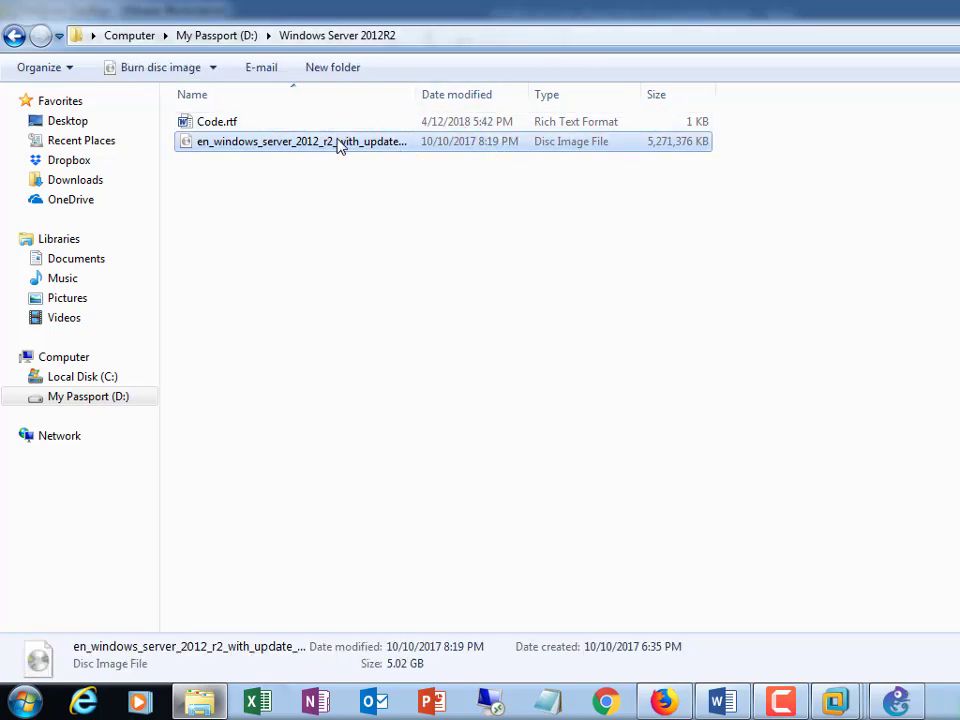
{"action": "right_click", "coordinate": [337, 143]}
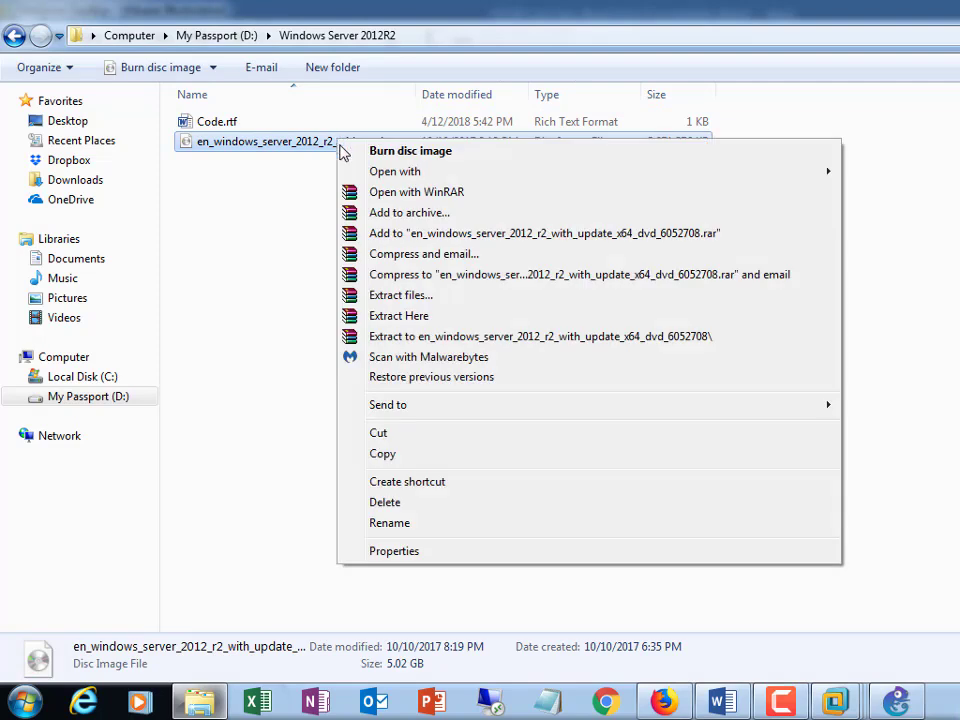
{"action": "left_click", "coordinate": [383, 455]}
{"action": "left_click", "coordinate": [82, 383]}
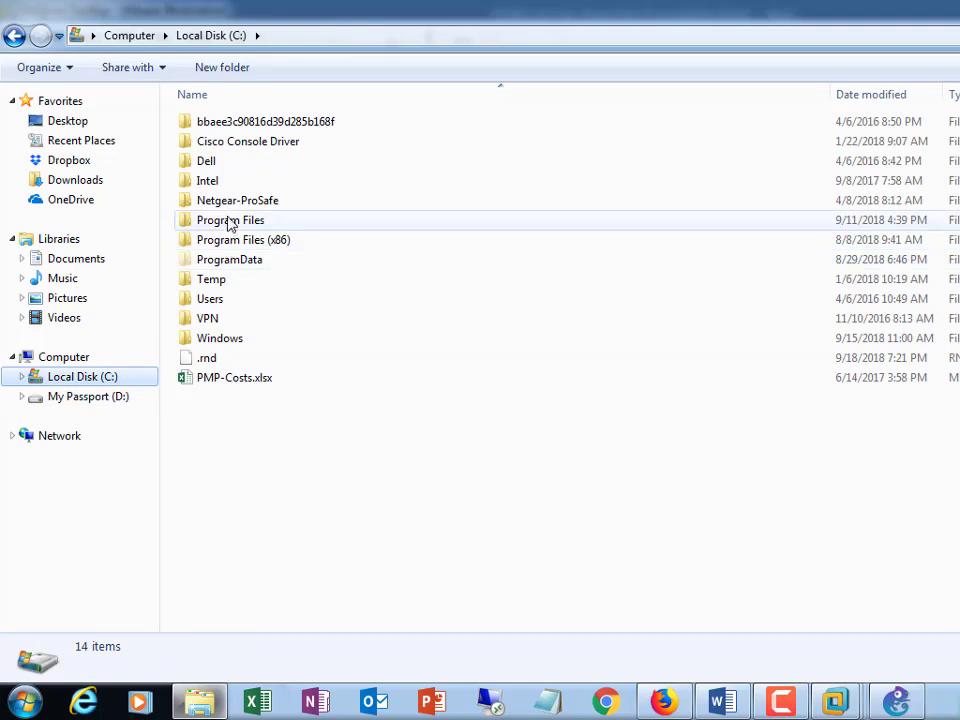
{"action": "left_click", "coordinate": [84, 260]}
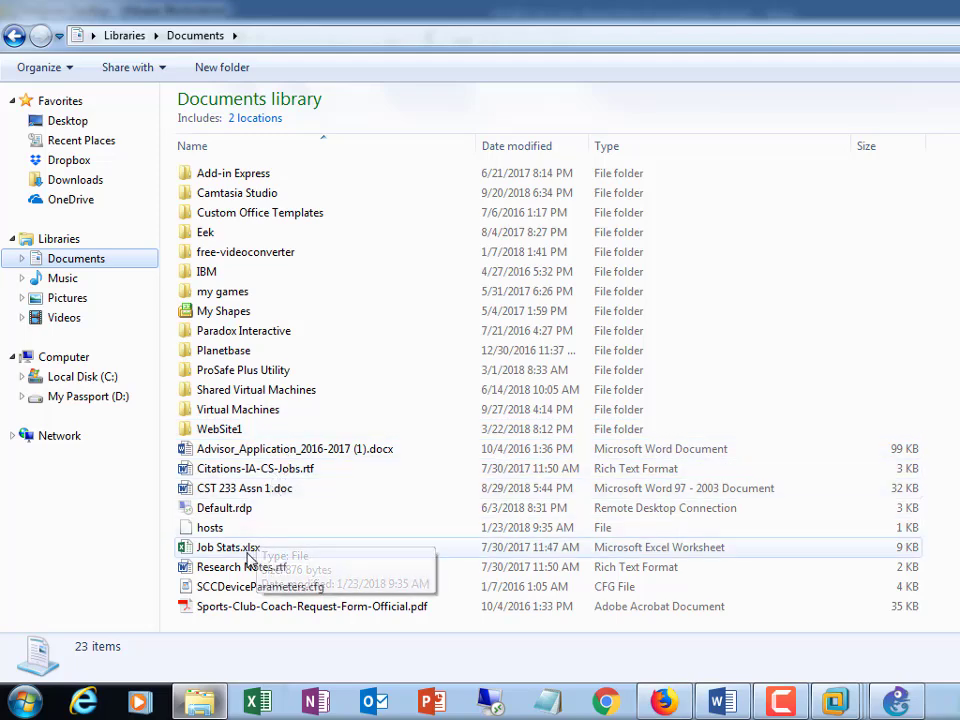
{"action": "left_click", "coordinate": [245, 530]}
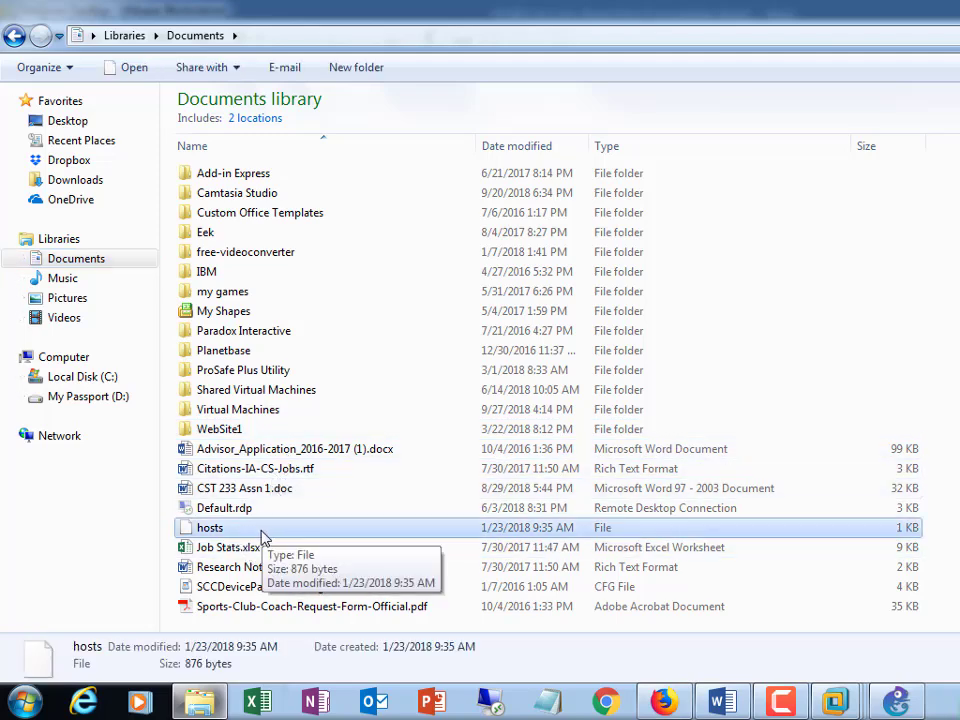
{"action": "key", "text": "ctrl+v"}
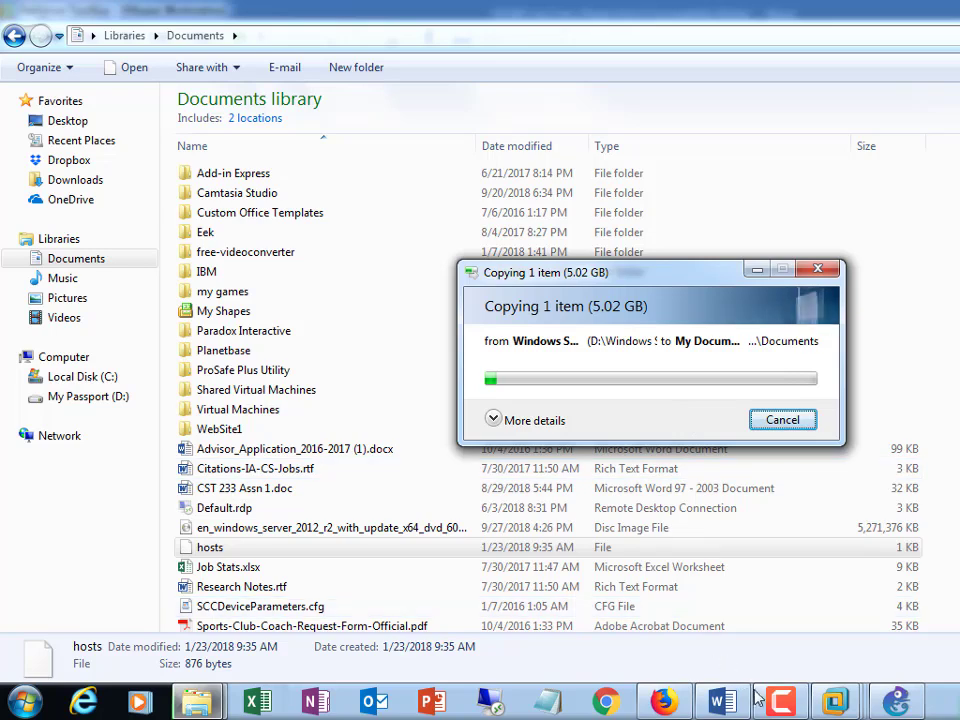
Return to Firefox, open the Windows Server 2012 R2 product page and review the editions offered
{"action": "left_click", "coordinate": [672, 706]}
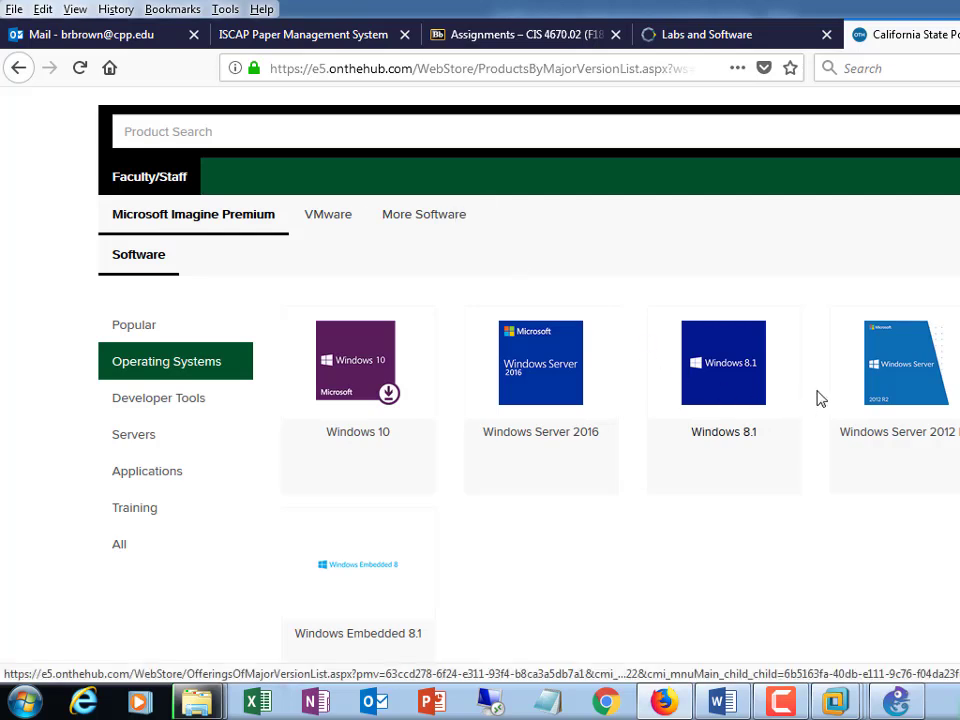
{"action": "left_click", "coordinate": [903, 383]}
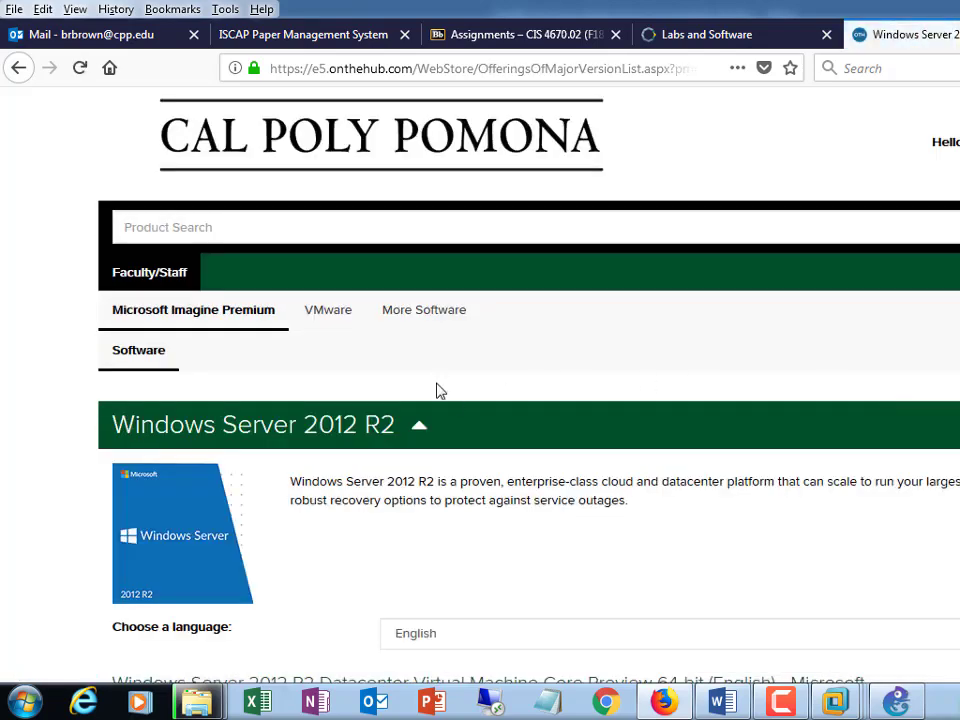
{"action": "scroll", "coordinate": [439, 390], "scroll_direction": "down", "scroll_amount": 8}
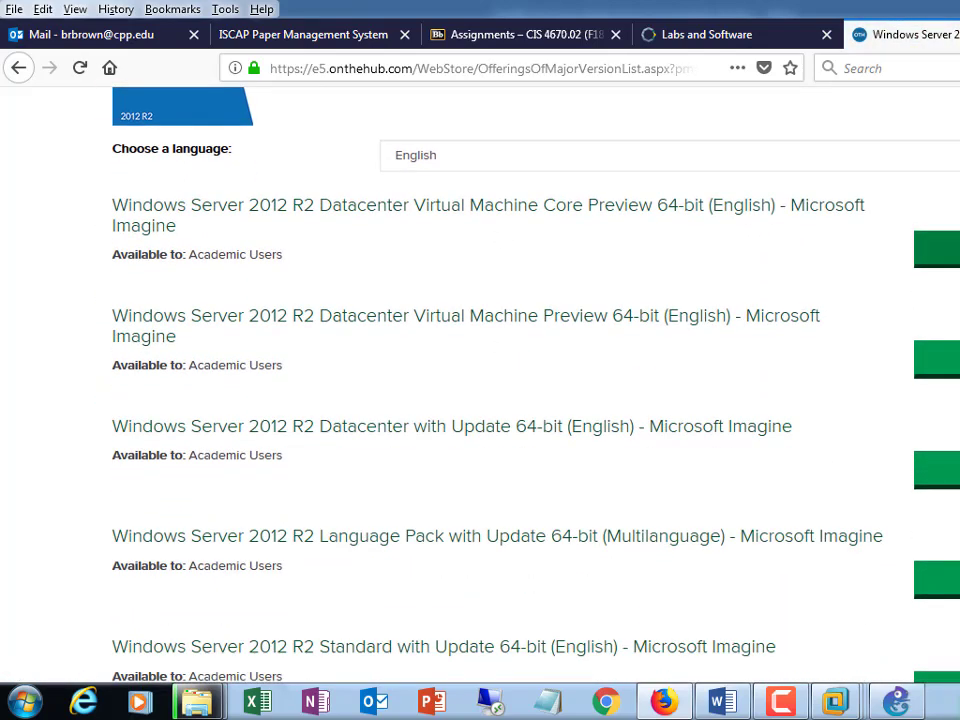
{"action": "scroll", "coordinate": [480, 380], "scroll_direction": "down", "scroll_amount": 2}
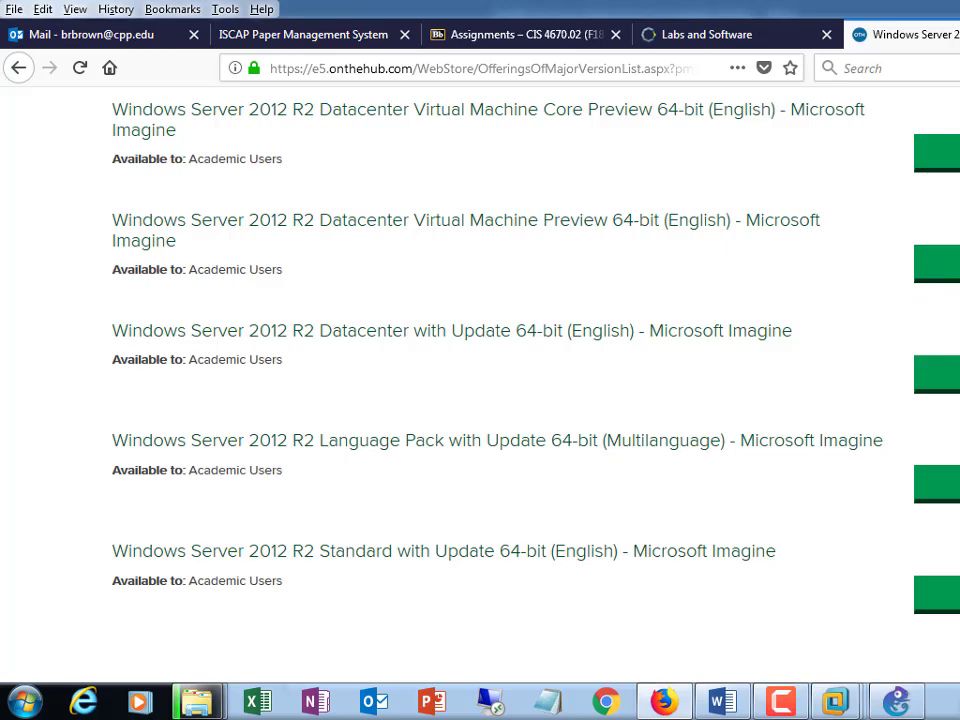
{"action": "scroll", "coordinate": [956, 343], "scroll_direction": "up", "scroll_amount": 10}
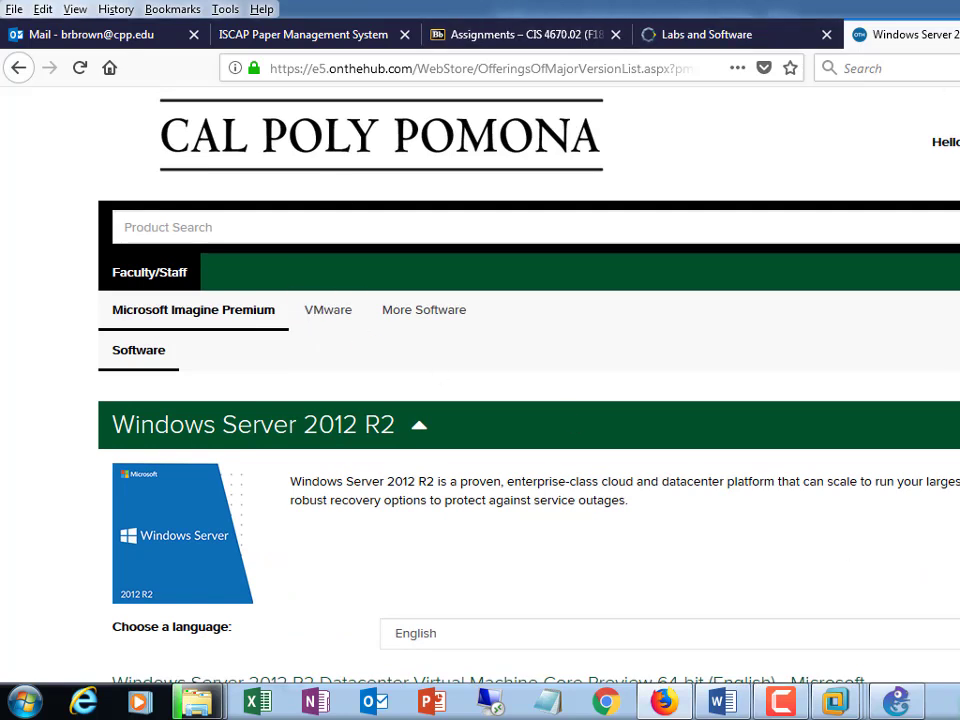
Switch to GNS3, create a project named "CIS-4670-LAB2-" plus the student's first initial and surname, and decline the GNS3 update
{"action": "mouse_move", "coordinate": [835, 702]}
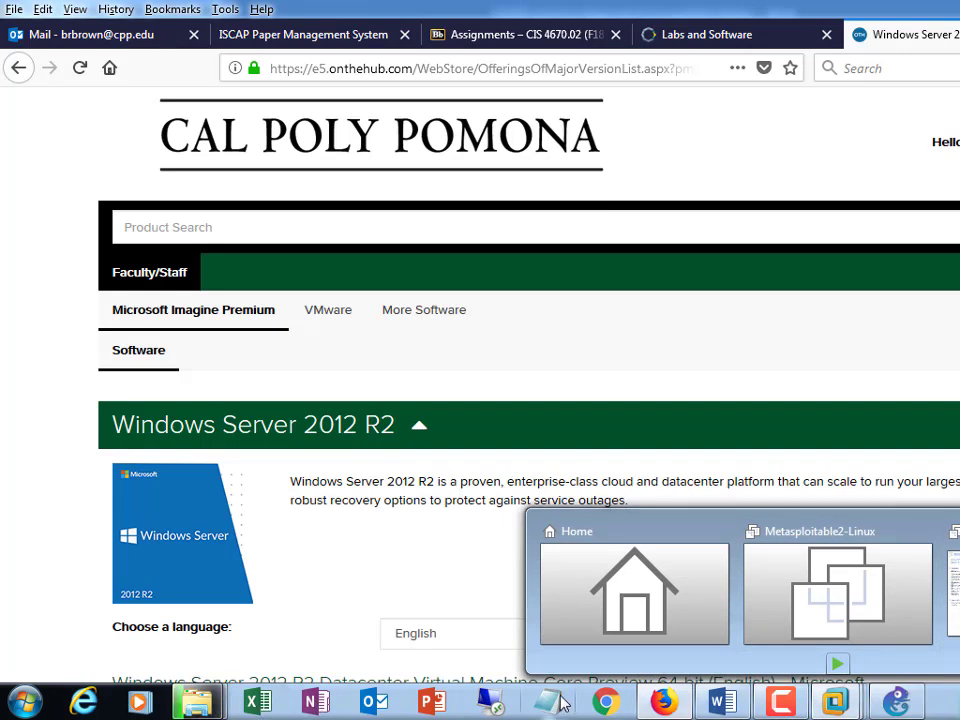
{"action": "left_click", "coordinate": [916, 710]}
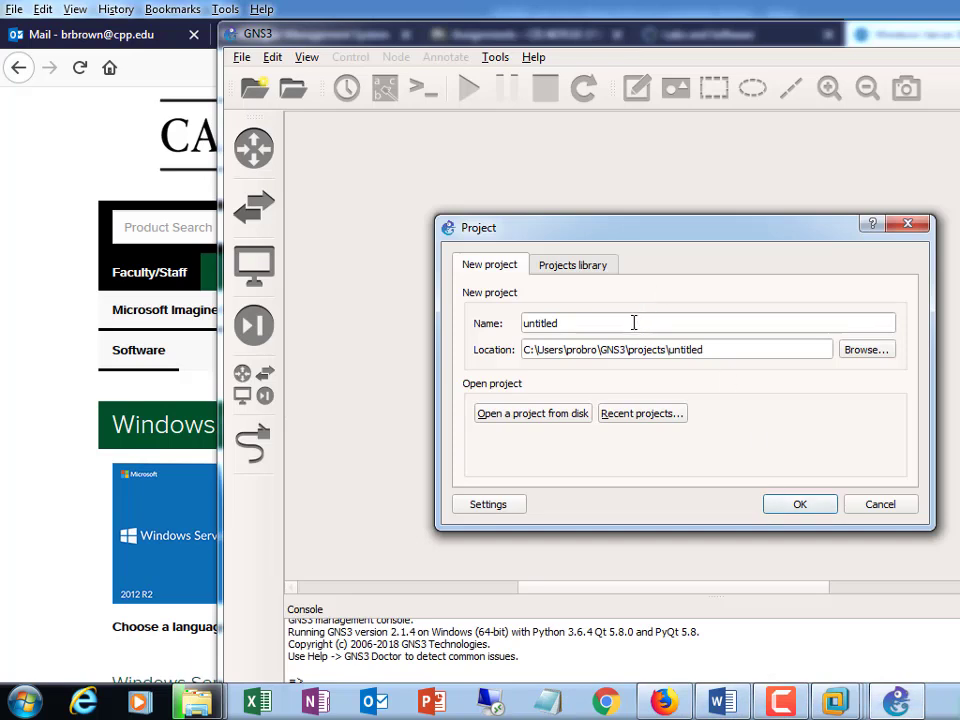
{"action": "left_click_drag", "start_coordinate": [634, 323], "coordinate": [367, 294]}
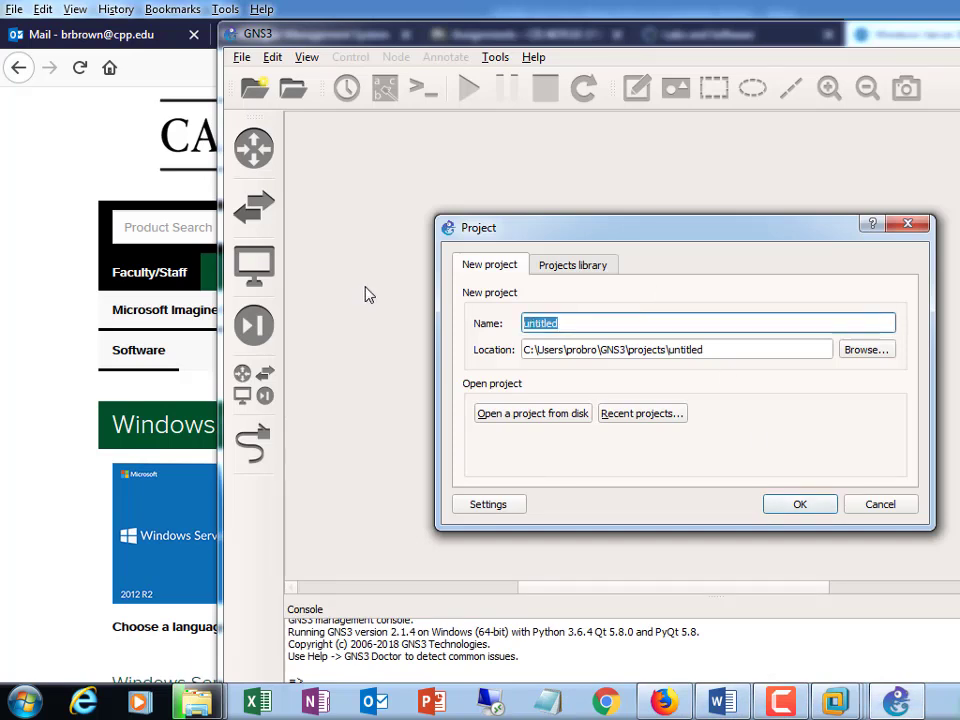
{"action": "type", "text": "CIS-"}
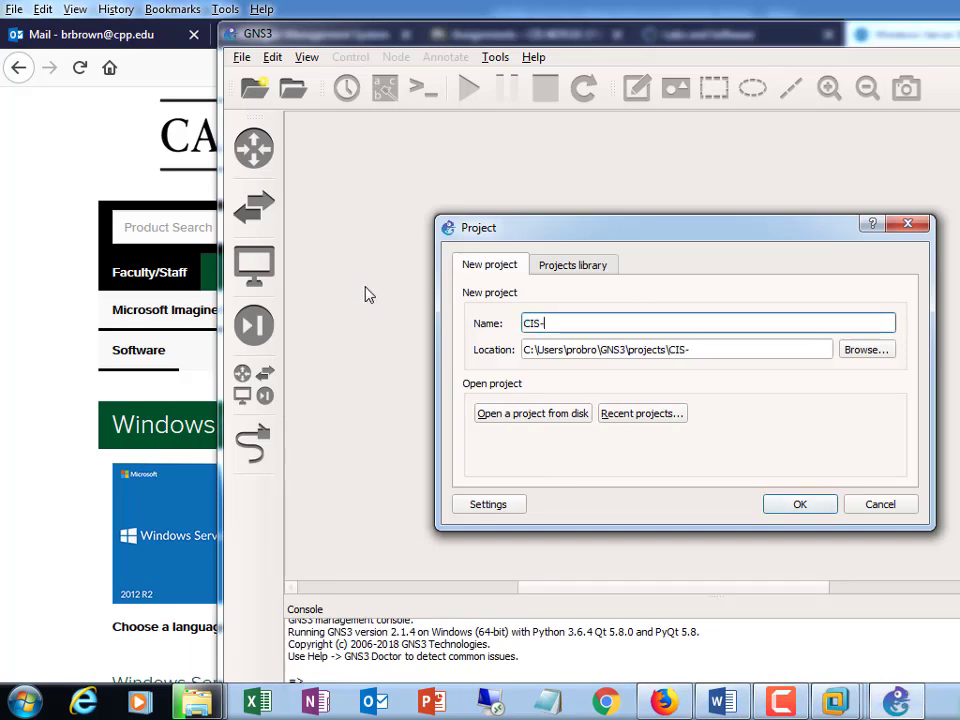
{"action": "type", "text": "4670-LAB2-BBrown"}
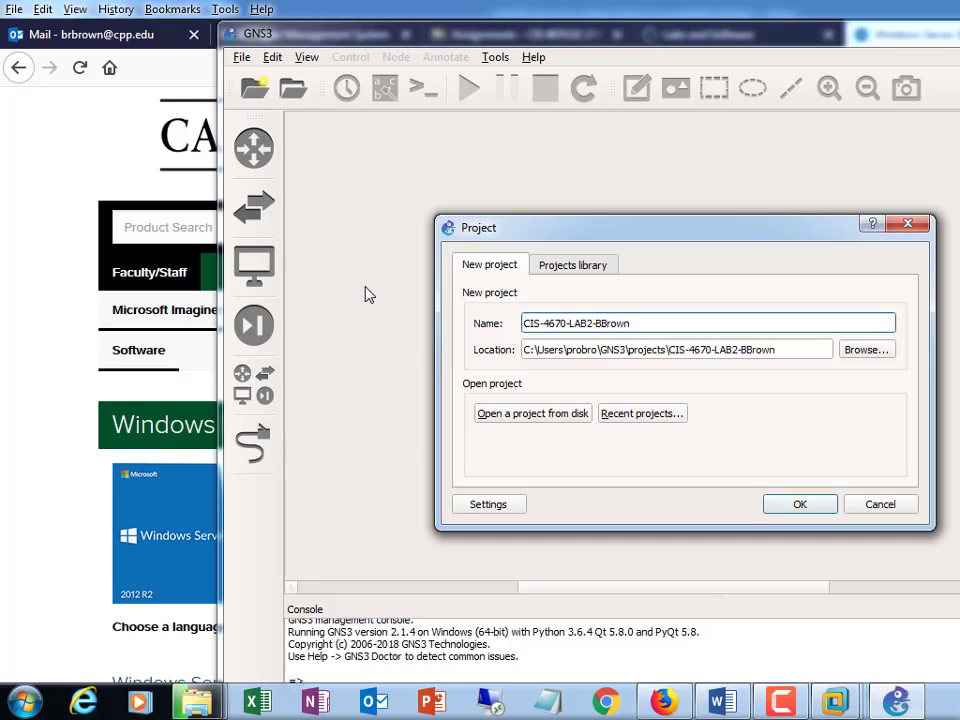
{"action": "left_click", "coordinate": [800, 505]}
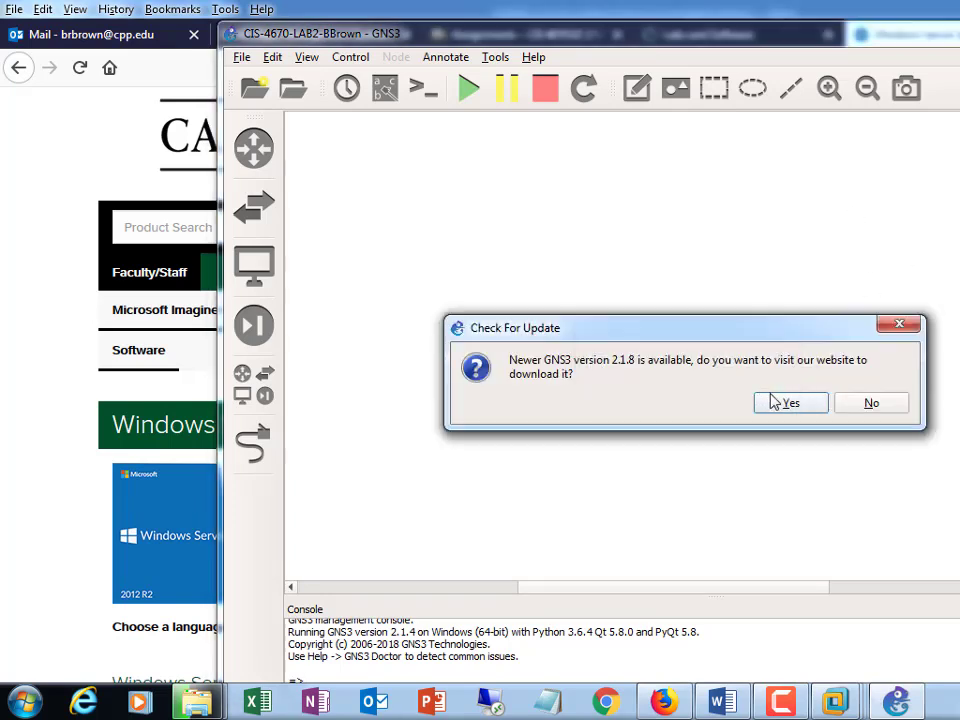
{"action": "left_click", "coordinate": [868, 403]}
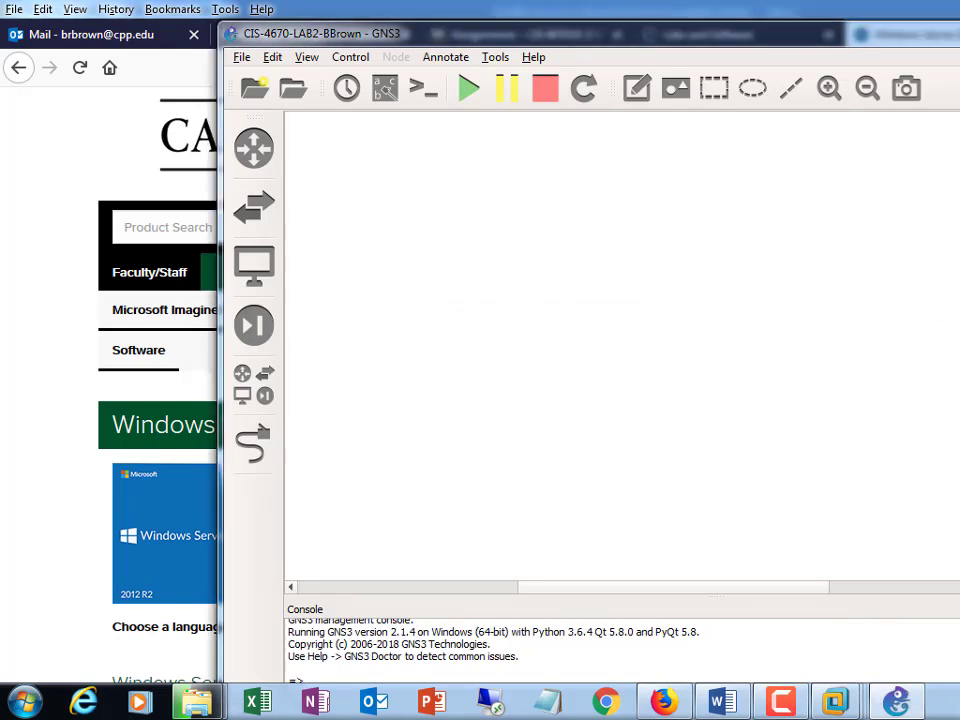
Maximize the GNS3 window and place a c7200 router in the project workspace
{"action": "key", "text": "super+Up"}
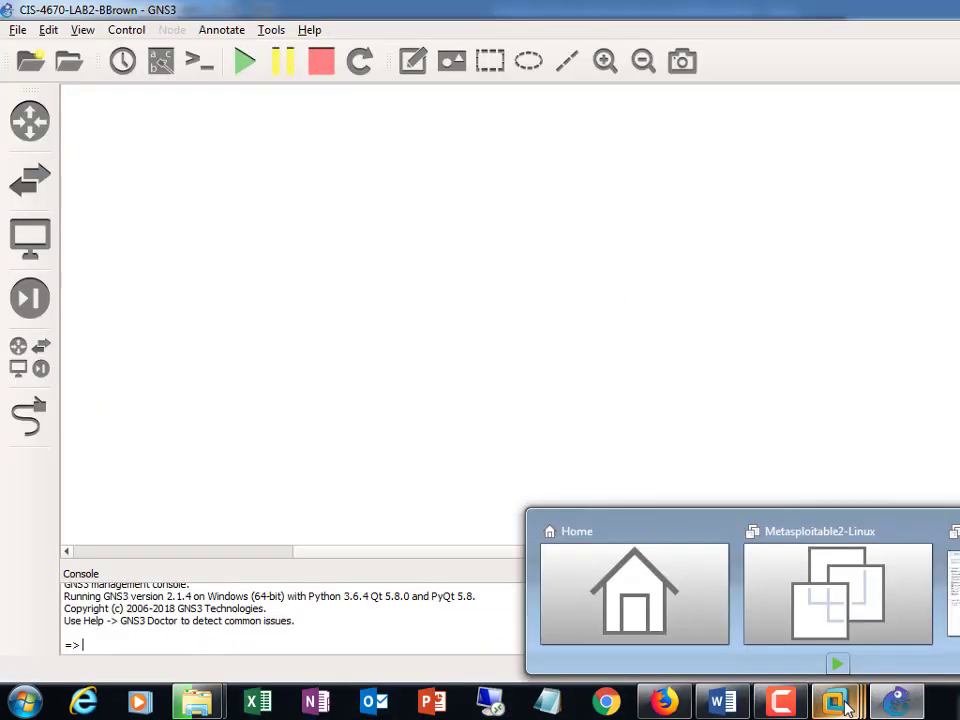
{"action": "mouse_move", "coordinate": [896, 700]}
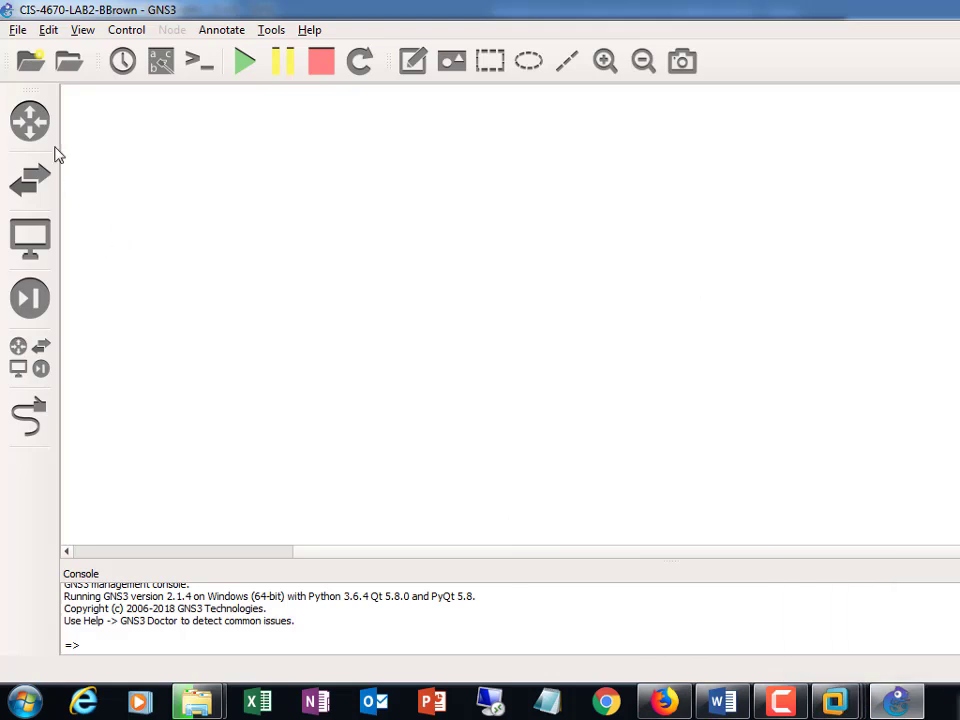
{"action": "left_click", "coordinate": [29, 122]}
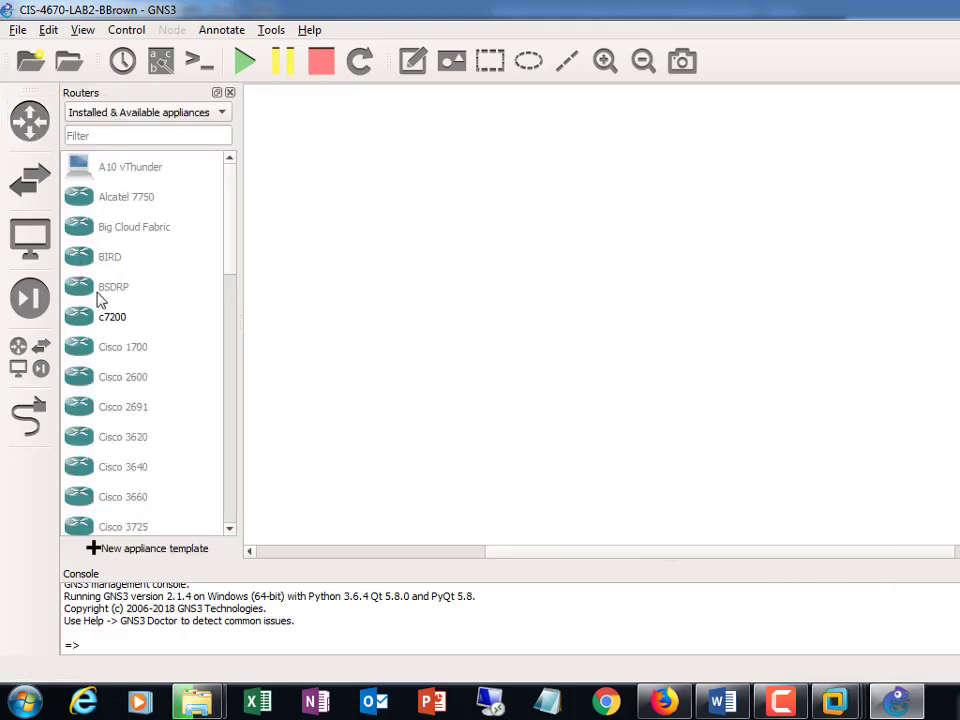
{"action": "left_click_drag", "start_coordinate": [85, 318], "coordinate": [815, 288]}
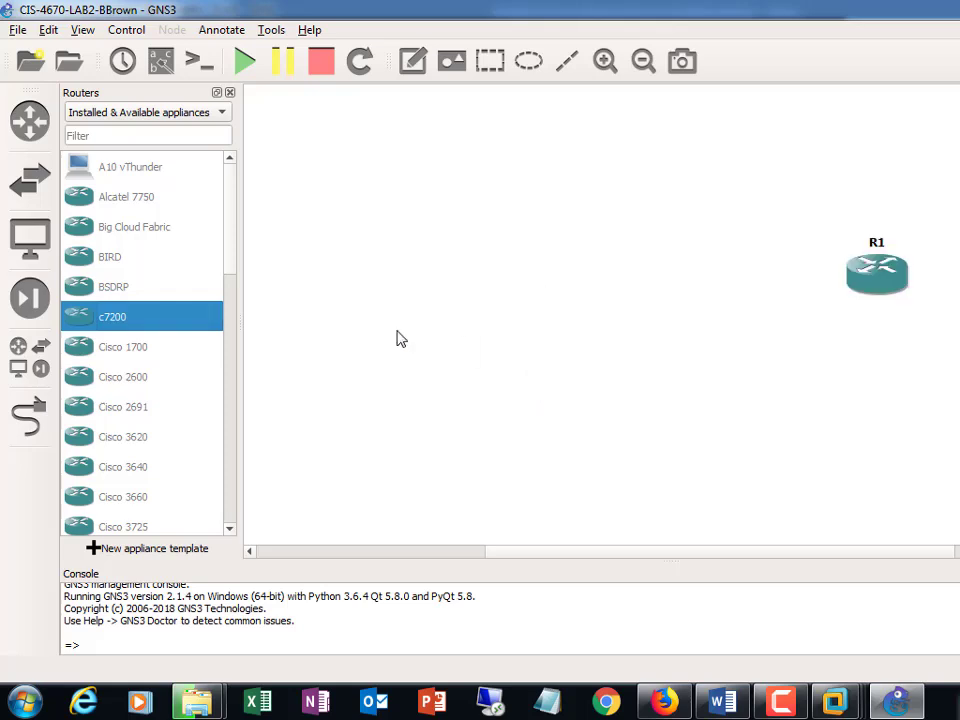
Show the list of all devices and browse its Cisco appliances for a suitable switch
{"action": "left_click", "coordinate": [37, 362]}
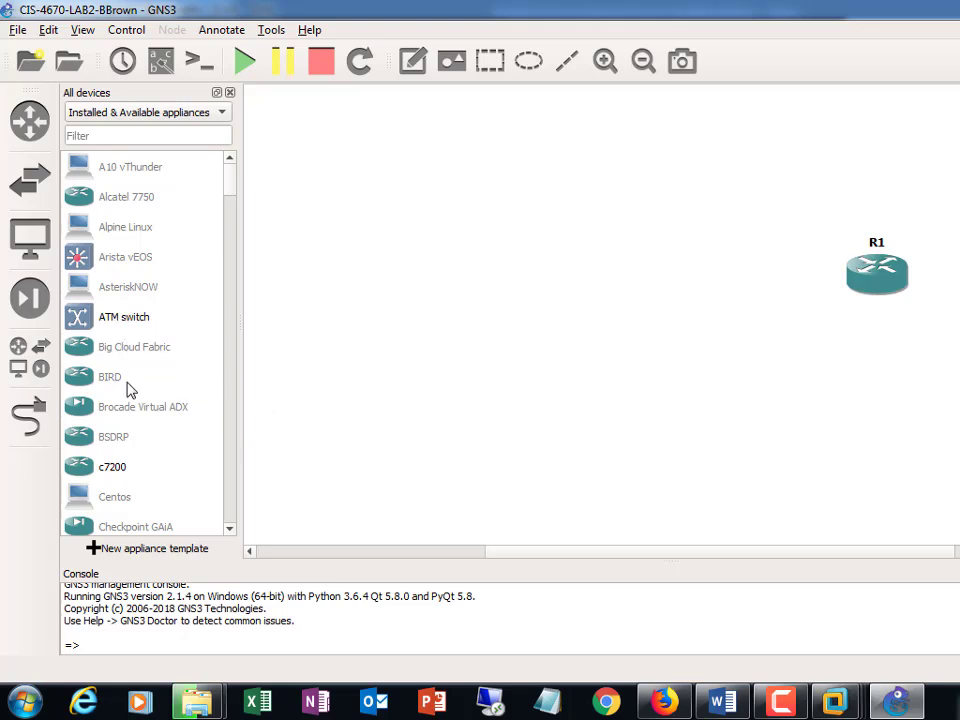
{"action": "scroll", "coordinate": [130, 334], "scroll_direction": "down", "scroll_amount": 9}
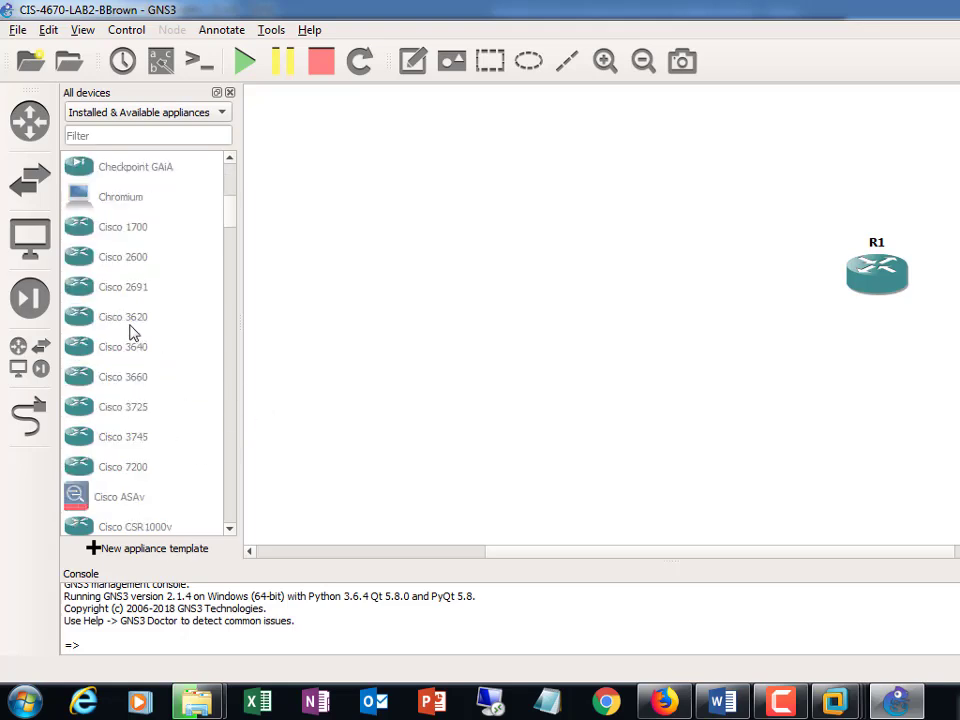
{"action": "left_click", "coordinate": [30, 356]}
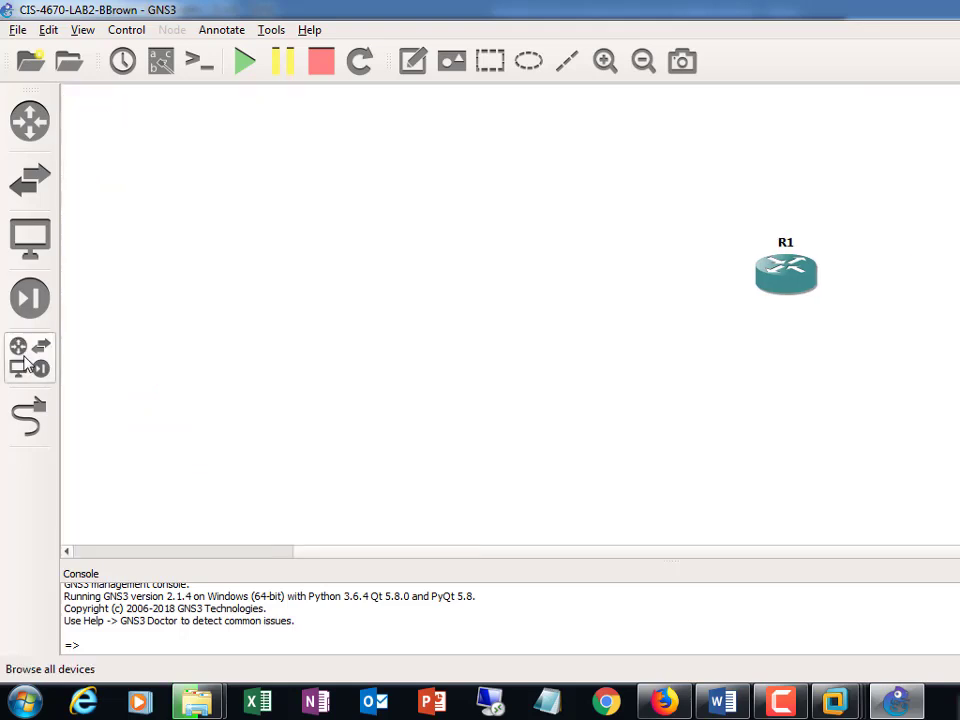
{"action": "left_click", "coordinate": [30, 356]}
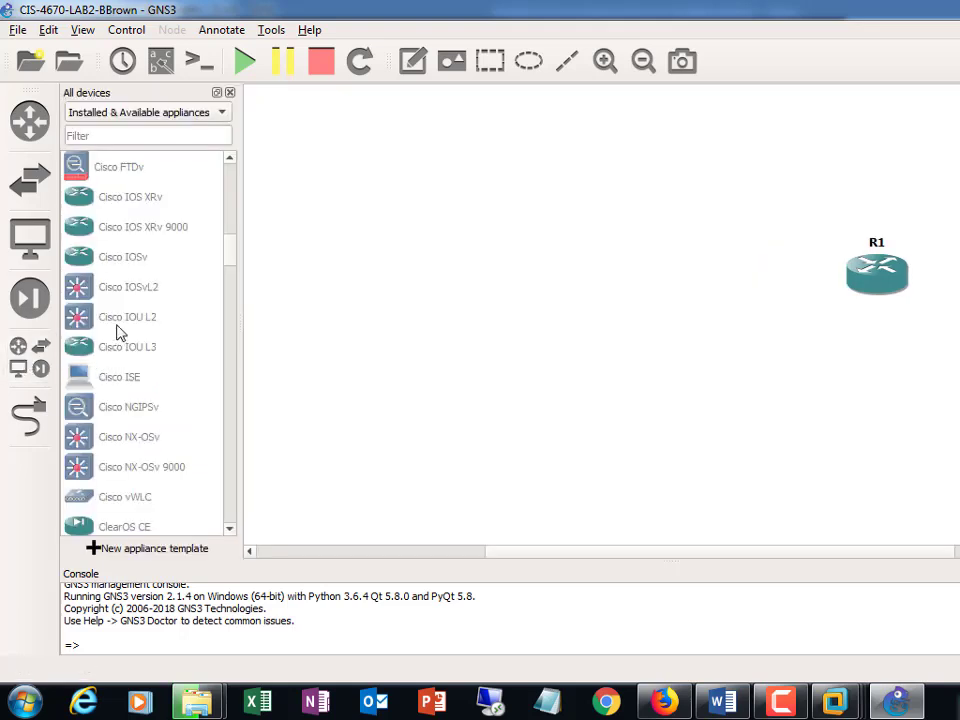
{"action": "left_click", "coordinate": [78, 288]}
{"action": "left_click_drag", "start_coordinate": [171, 289], "coordinate": [439, 336]}
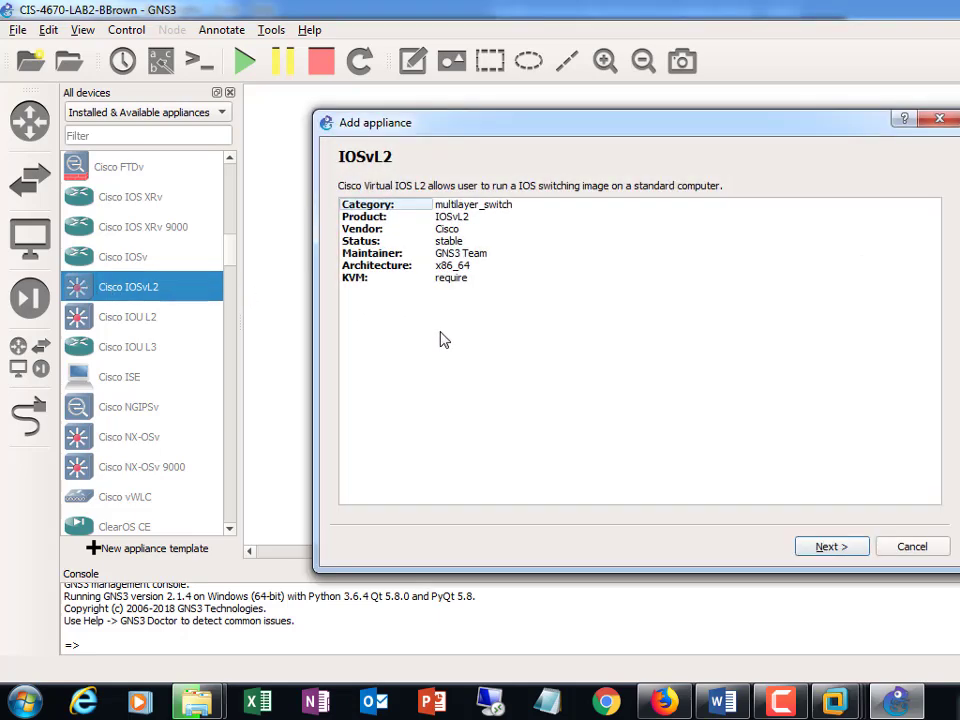
{"action": "left_click", "coordinate": [910, 547]}
Place an Ethernet switch in the project workspace, below and to the left of router R1
{"action": "scroll", "coordinate": [178, 360], "scroll_direction": "down", "scroll_amount": 2}
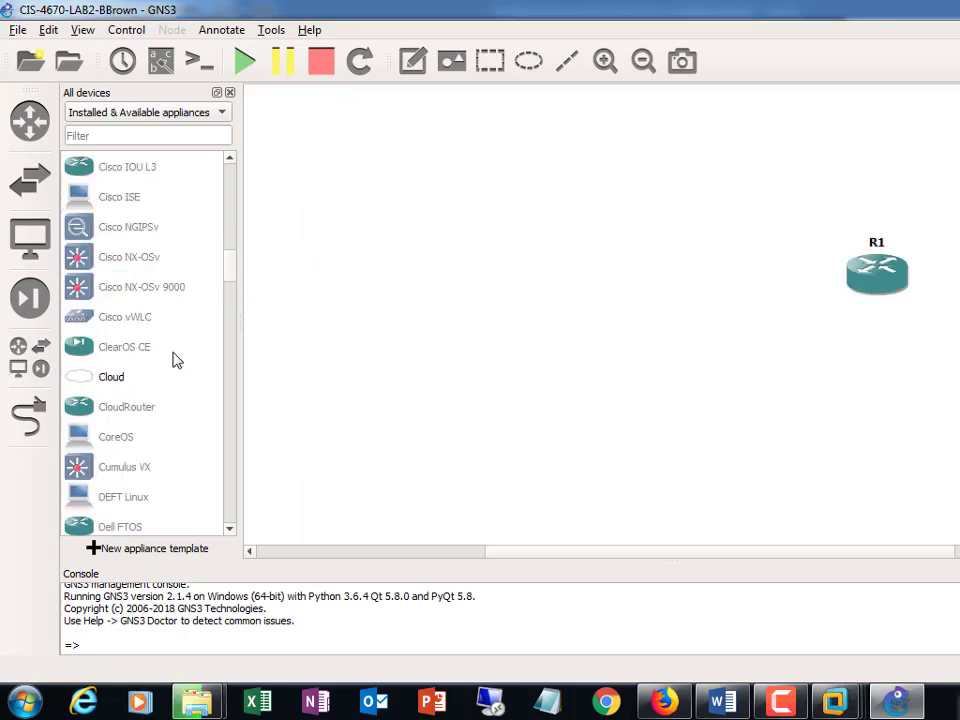
{"action": "scroll", "coordinate": [174, 360], "scroll_direction": "down", "scroll_amount": 3}
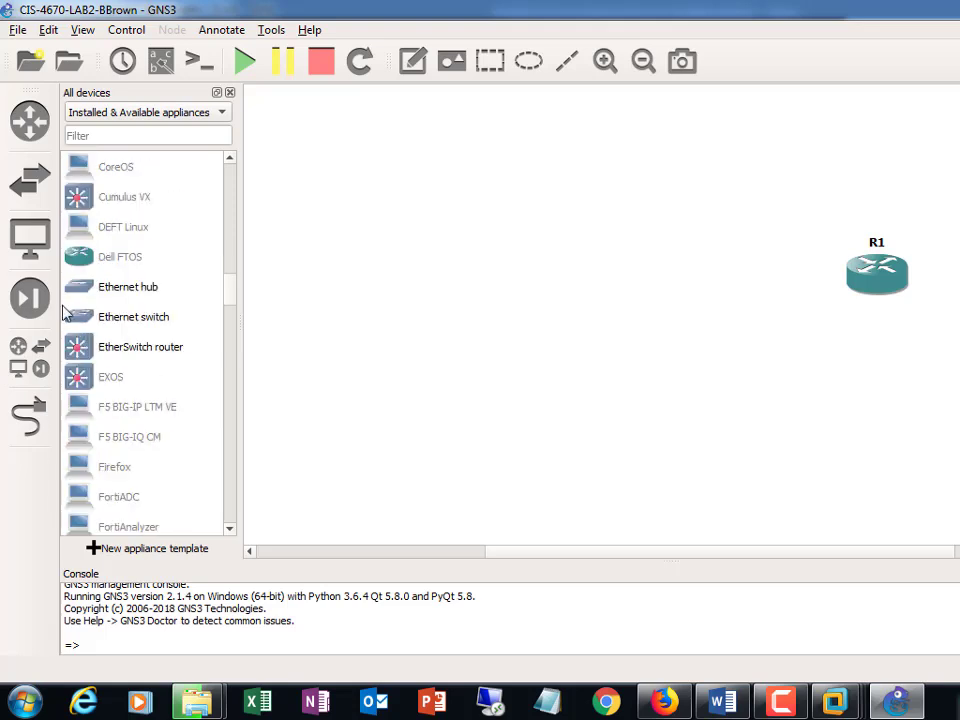
{"action": "left_click_drag", "start_coordinate": [133, 316], "coordinate": [645, 388]}
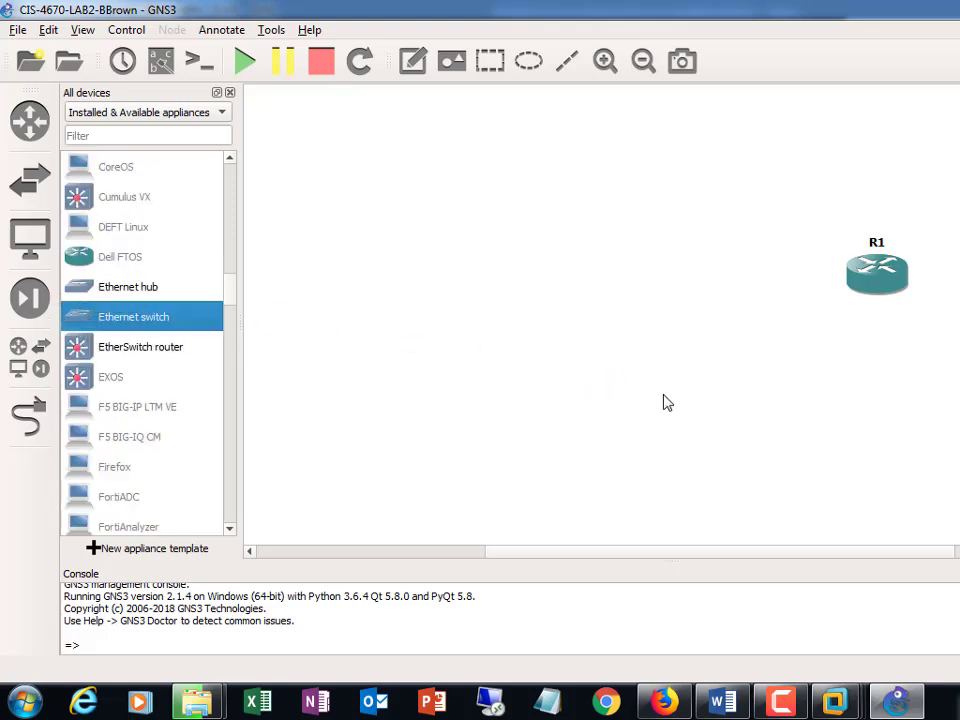
Switch to Word to review the Lab 2 topology diagram, glance at the KaliLinux-ToolBox machine in VMware Workstation, and return to GNS3
{"action": "left_click", "coordinate": [722, 702]}
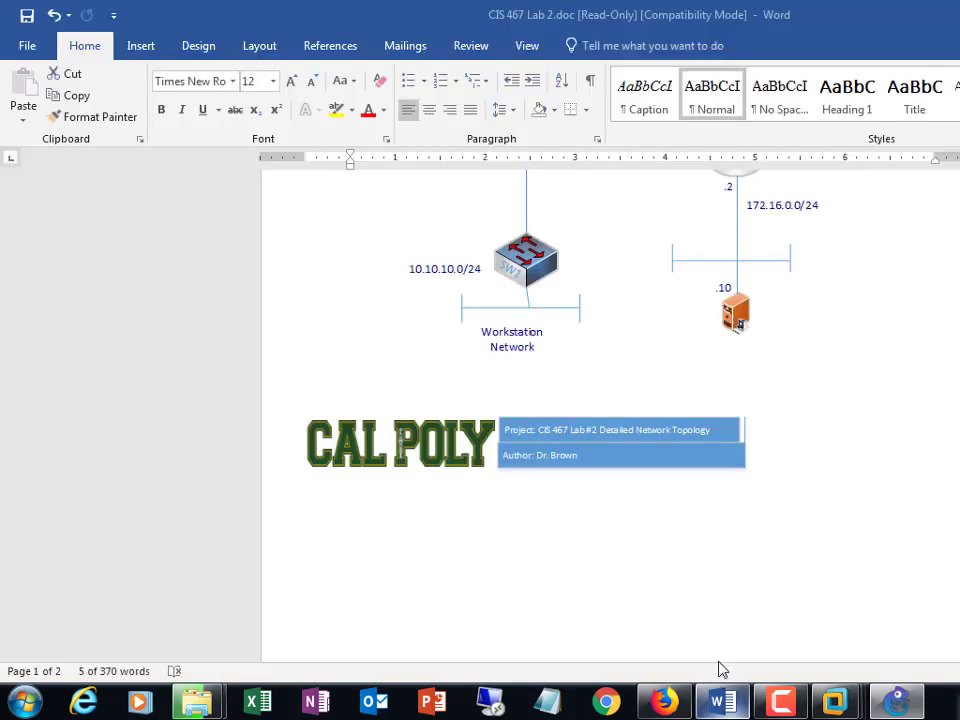
{"action": "scroll", "coordinate": [724, 566], "scroll_direction": "up", "scroll_amount": 4}
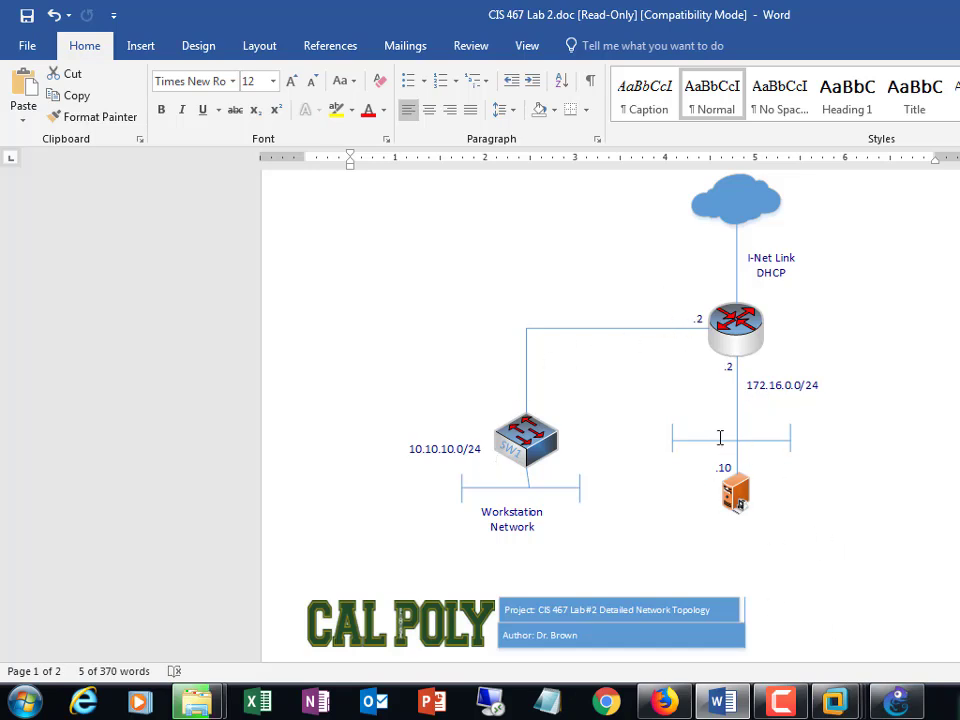
{"action": "mouse_move", "coordinate": [841, 703]}
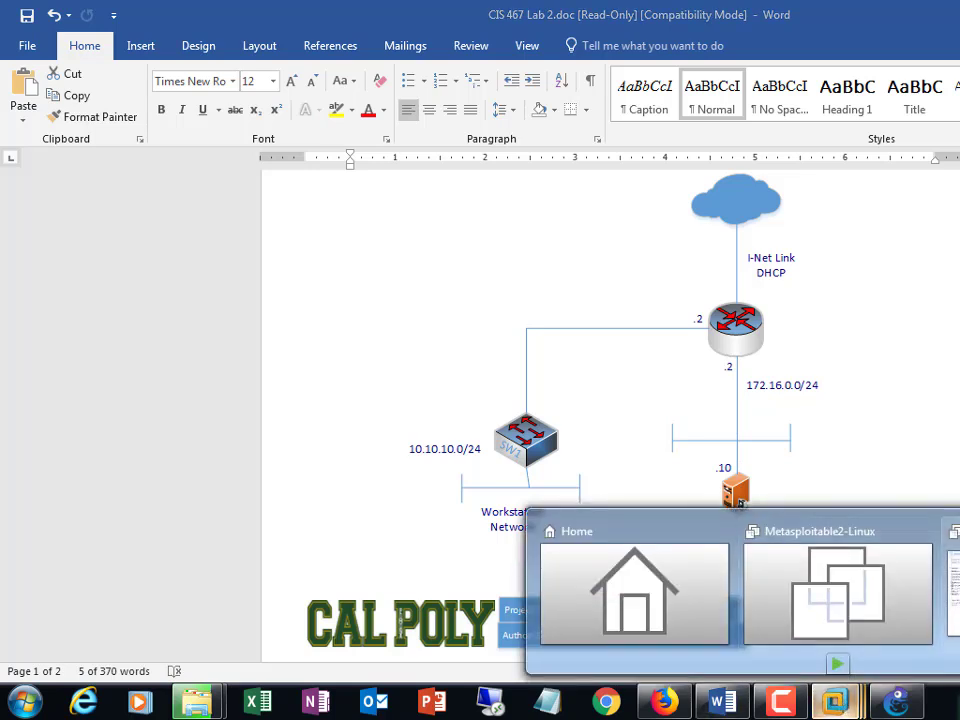
{"action": "left_click", "coordinate": [815, 543]}
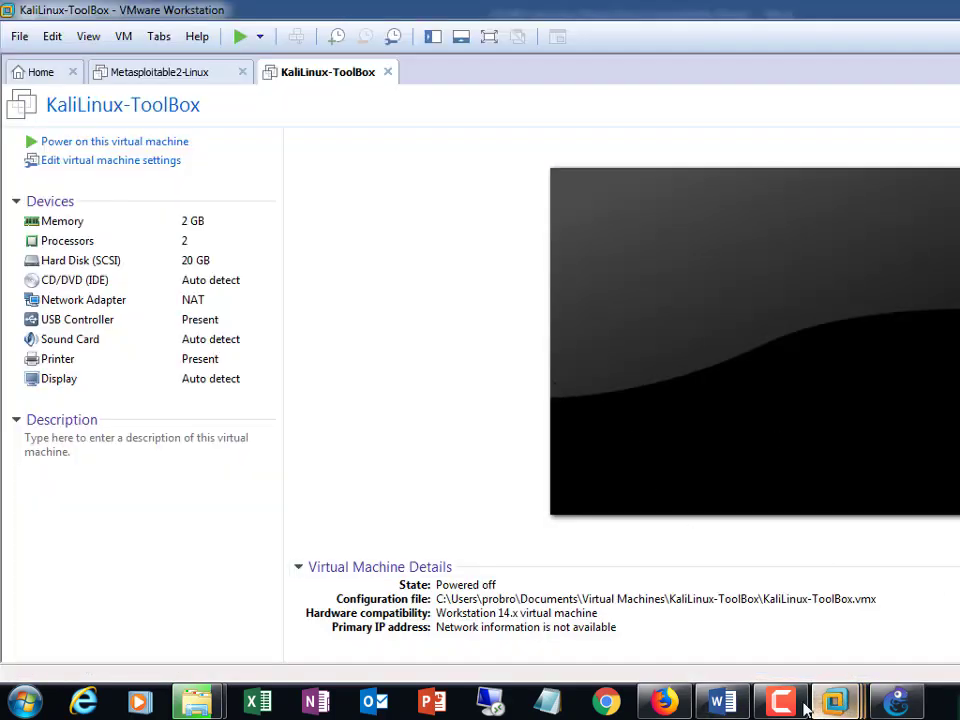
{"action": "left_click", "coordinate": [897, 703]}
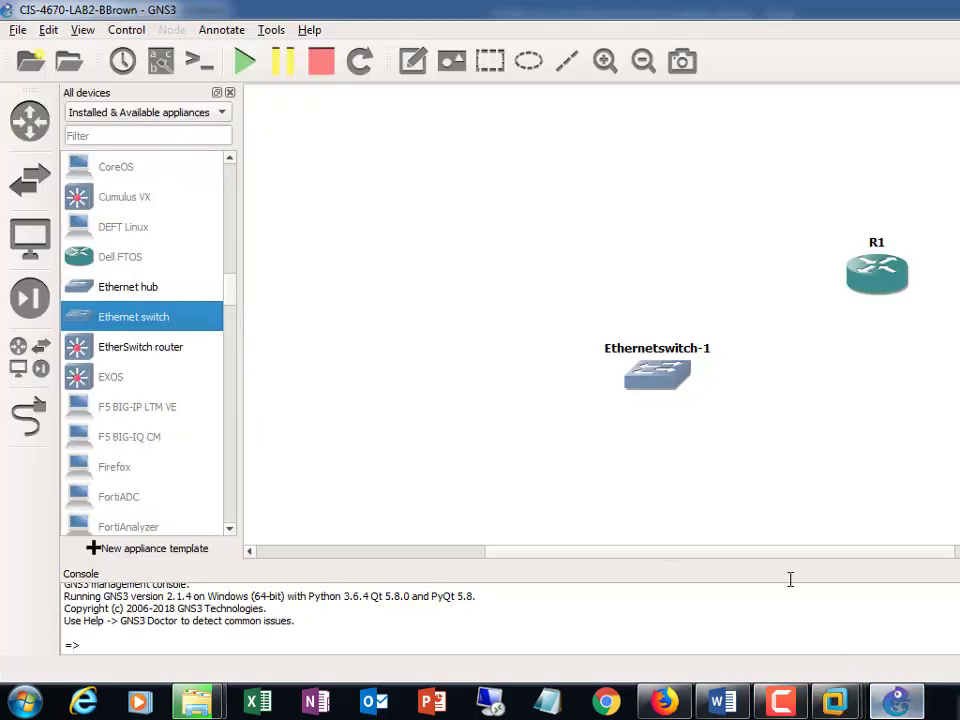
Change the Ethernet switch's hostname to "Workstation LAN" and move the switch closer to router R1
{"action": "left_click", "coordinate": [660, 378]}
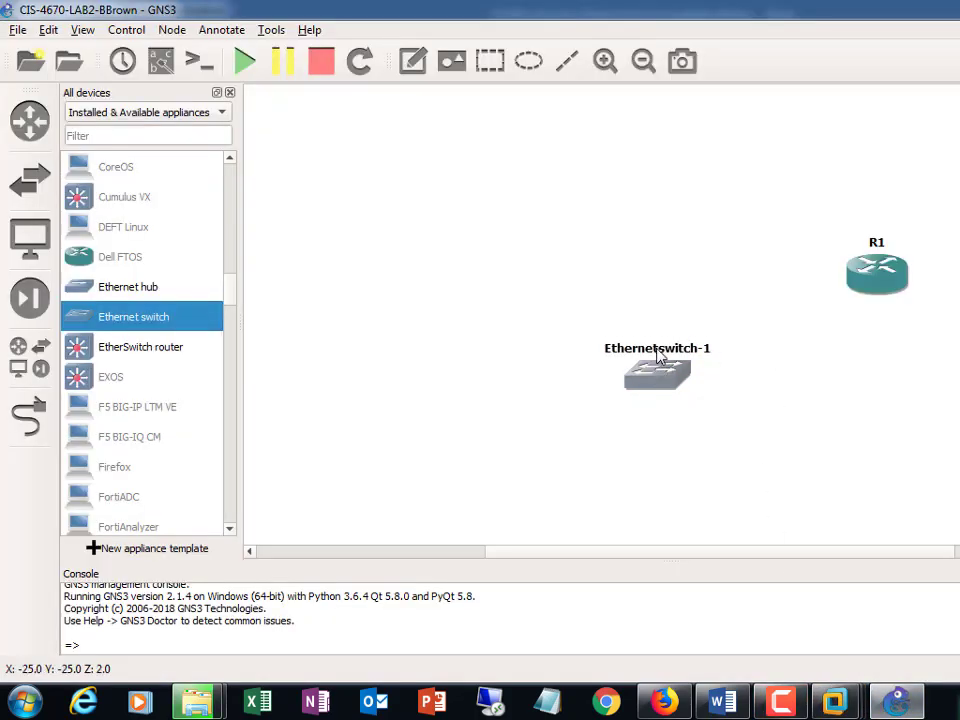
{"action": "double_click", "coordinate": [657, 350]}
{"action": "left_click", "coordinate": [660, 348]}
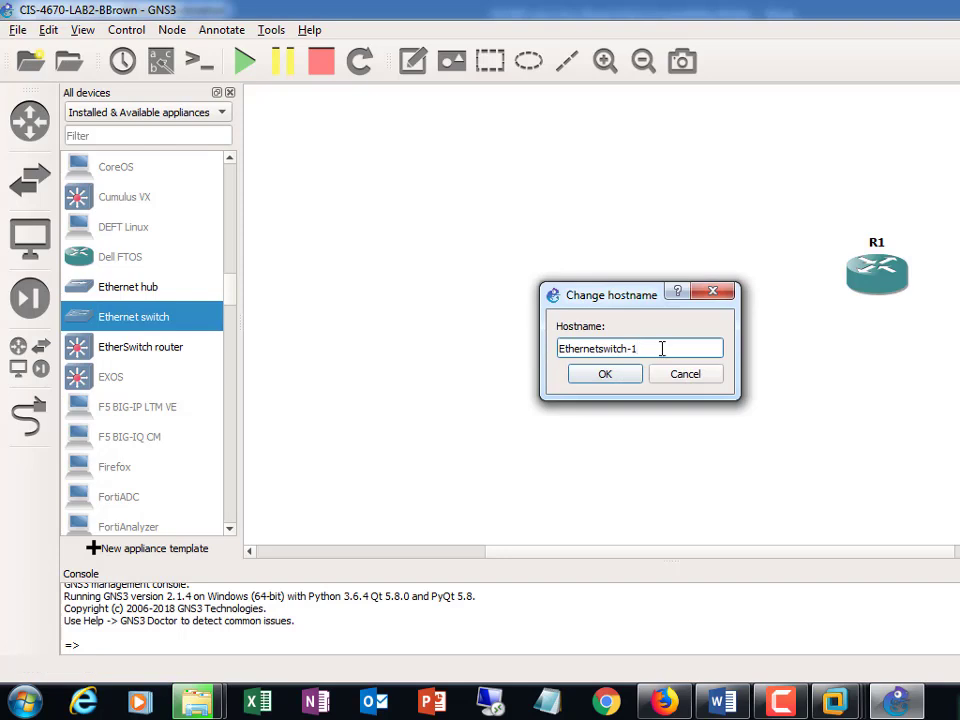
{"action": "key", "text": "BackSpace"}
{"action": "key", "text": "BackSpace"}
{"action": "key", "text": "BackSpace"}
{"action": "key", "text": "BackSpace"}
{"action": "key", "text": "BackSpace"}
{"action": "key", "text": "BackSpace"}
{"action": "key", "text": "BackSpace"}
{"action": "key", "text": "BackSpace"}
{"action": "key", "text": "BackSpace"}
{"action": "key", "text": "BackSpace"}
{"action": "key", "text": "BackSpace"}
{"action": "key", "text": "BackSpace"}
{"action": "key", "text": "BackSpace"}
{"action": "key", "text": "BackSpace"}
{"action": "key", "text": "BackSpace"}
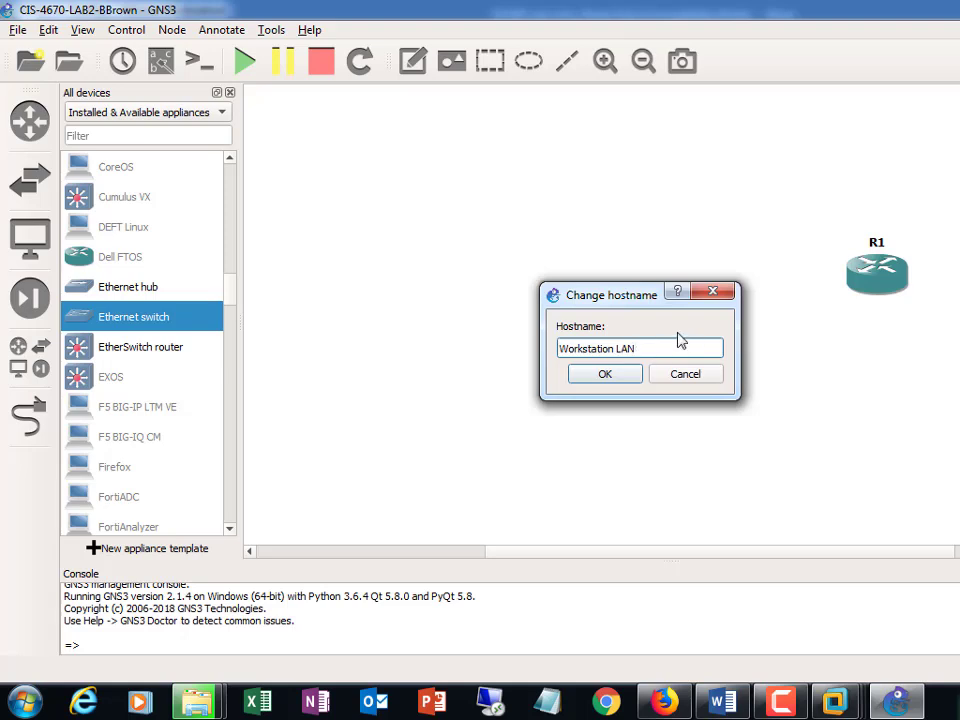
{"action": "type", "text": "Workstation LAN"}
{"action": "left_click", "coordinate": [580, 374]}
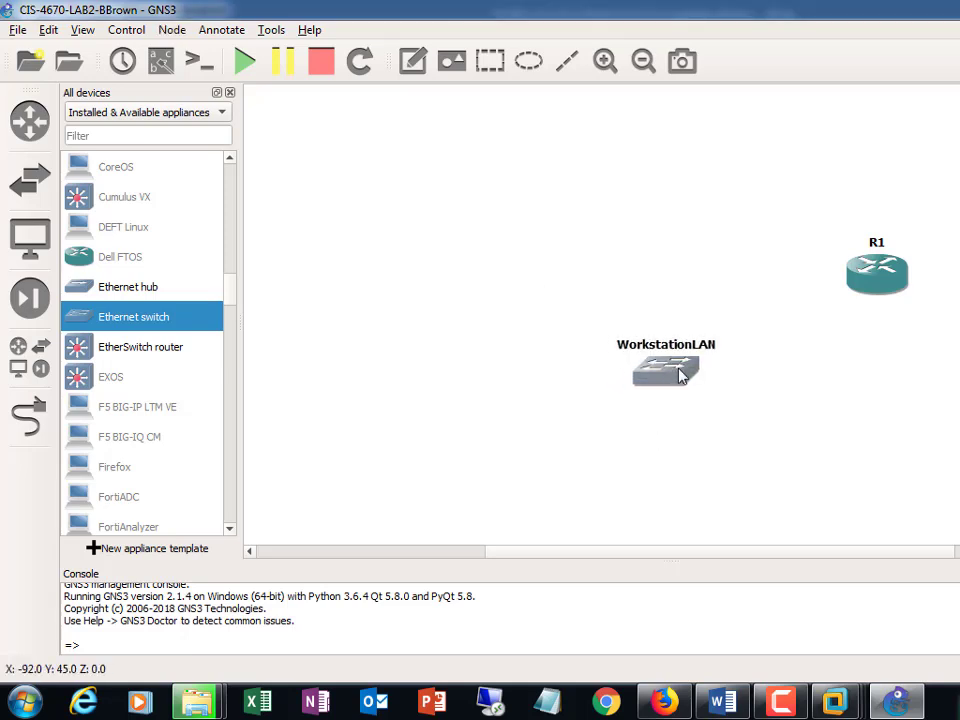
{"action": "left_click_drag", "start_coordinate": [680, 374], "coordinate": [748, 372]}
Open router R1's configuration and review its general settings, memory and disk sizes, and slot adapters
{"action": "right_click", "coordinate": [862, 288]}
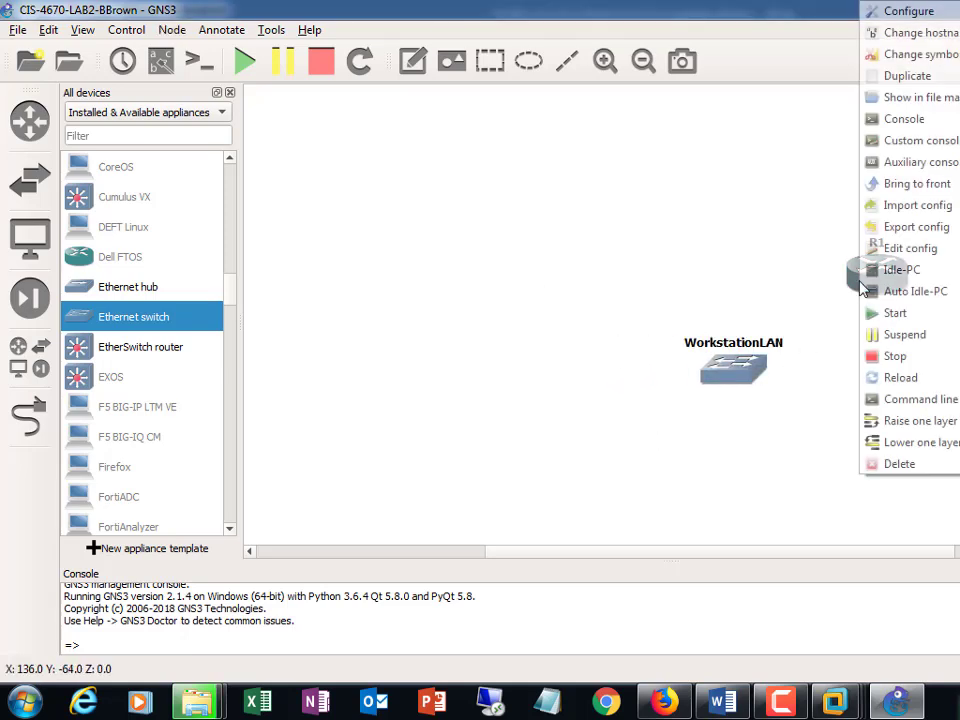
{"action": "left_click", "coordinate": [910, 11]}
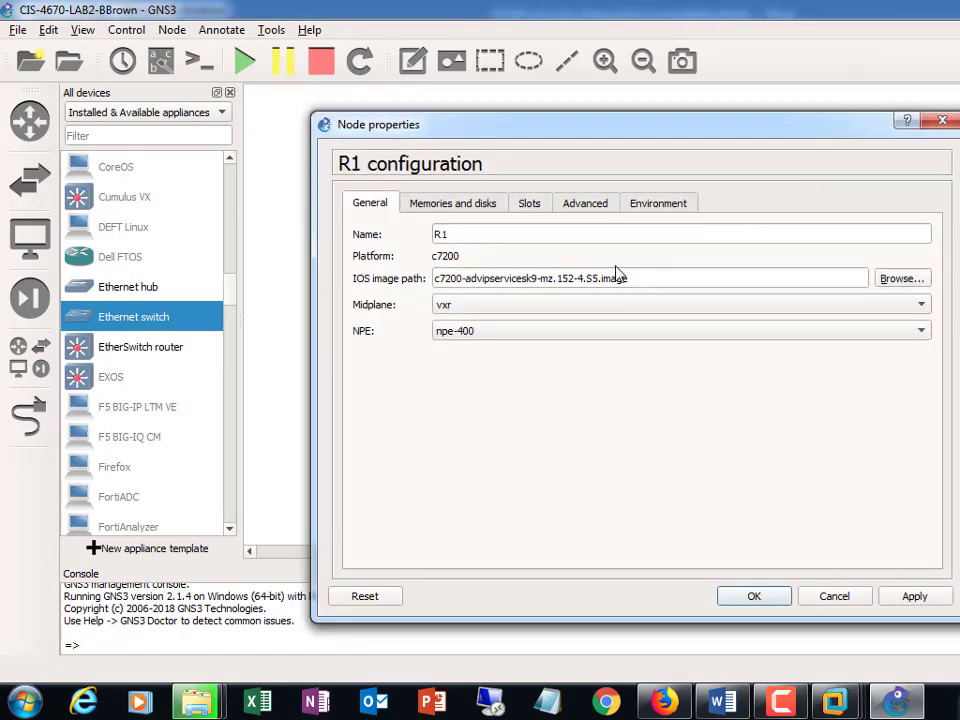
{"action": "left_click", "coordinate": [463, 205]}
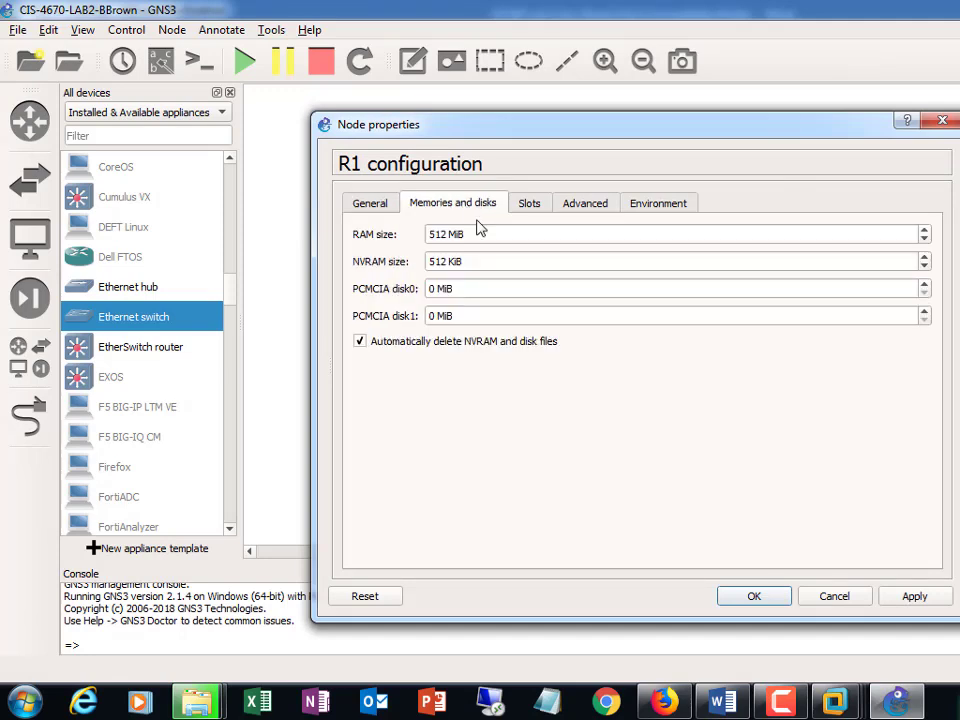
{"action": "left_click", "coordinate": [530, 208]}
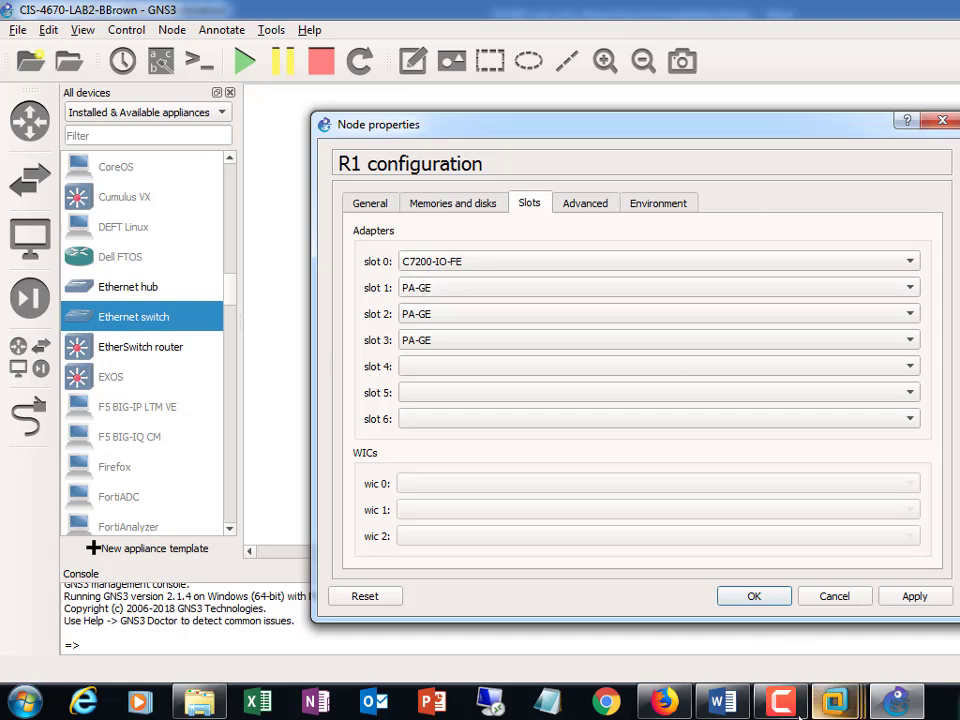
Switch to Firefox and read through the Windows Server 2012 R2 editions offered on the product page
{"action": "left_click", "coordinate": [664, 703]}
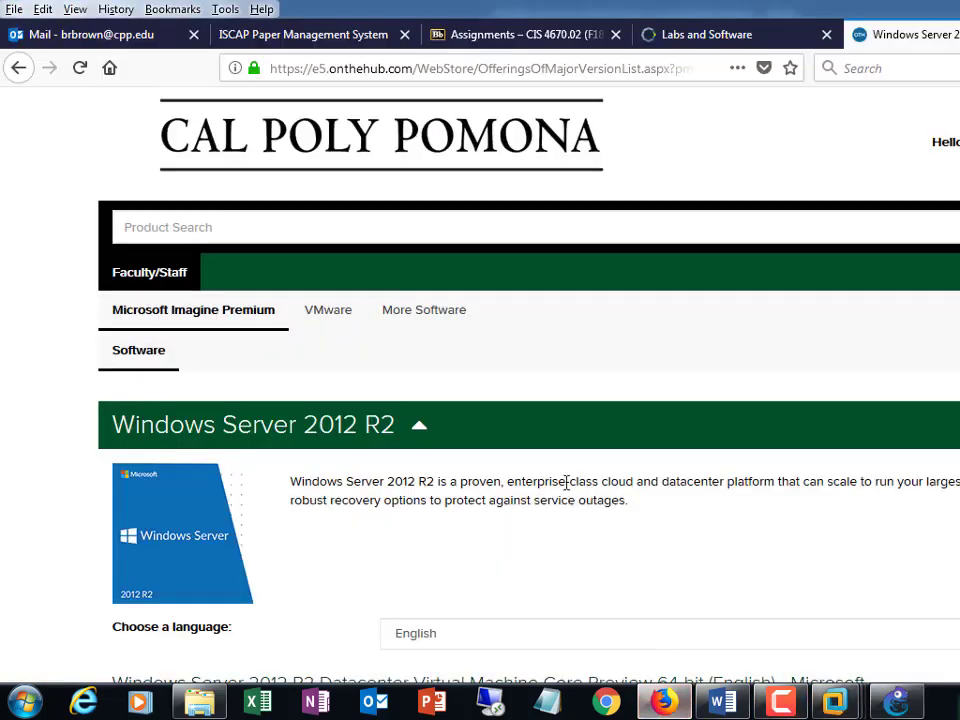
{"action": "scroll", "coordinate": [497, 527], "scroll_direction": "down", "scroll_amount": 5}
{"action": "scroll", "coordinate": [489, 519], "scroll_direction": "down", "scroll_amount": 3}
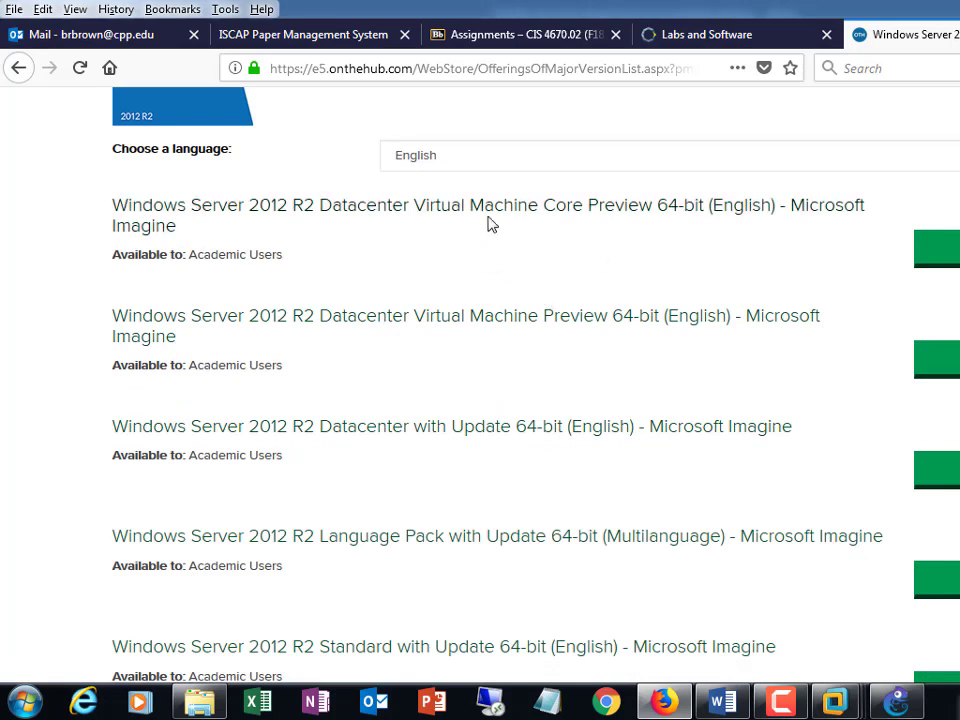
{"action": "scroll", "coordinate": [487, 368], "scroll_direction": "down", "scroll_amount": 2}
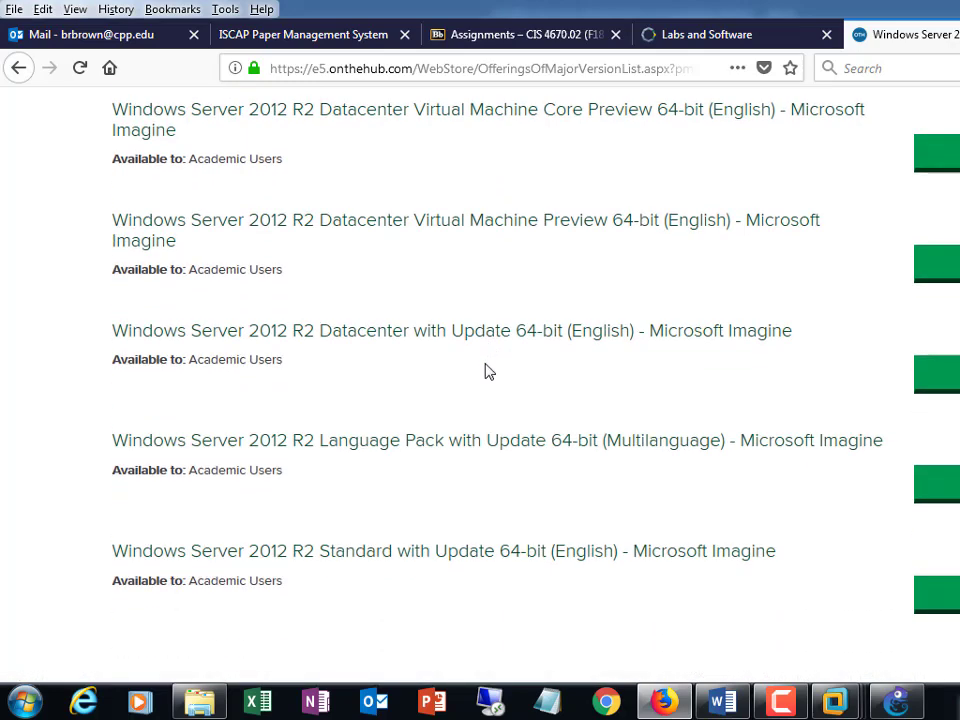
{"action": "scroll", "coordinate": [489, 372], "scroll_direction": "down", "scroll_amount": 2}
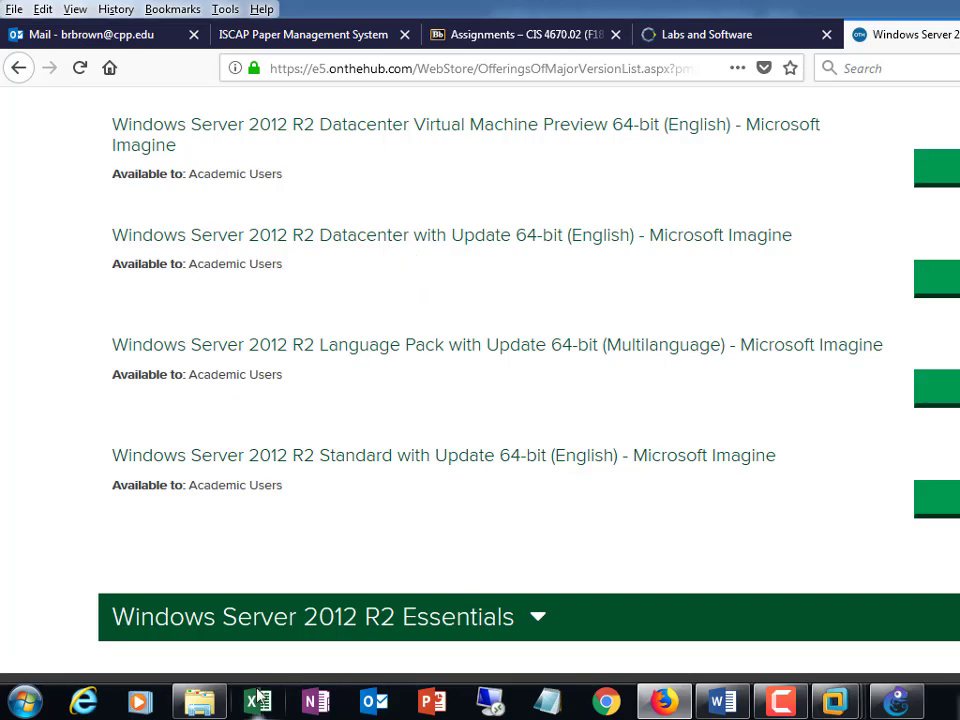
Switch to the Documents library in Windows Explorer and widen the Name column enough to read the Windows Server disc image's full file name
{"action": "left_click", "coordinate": [199, 701]}
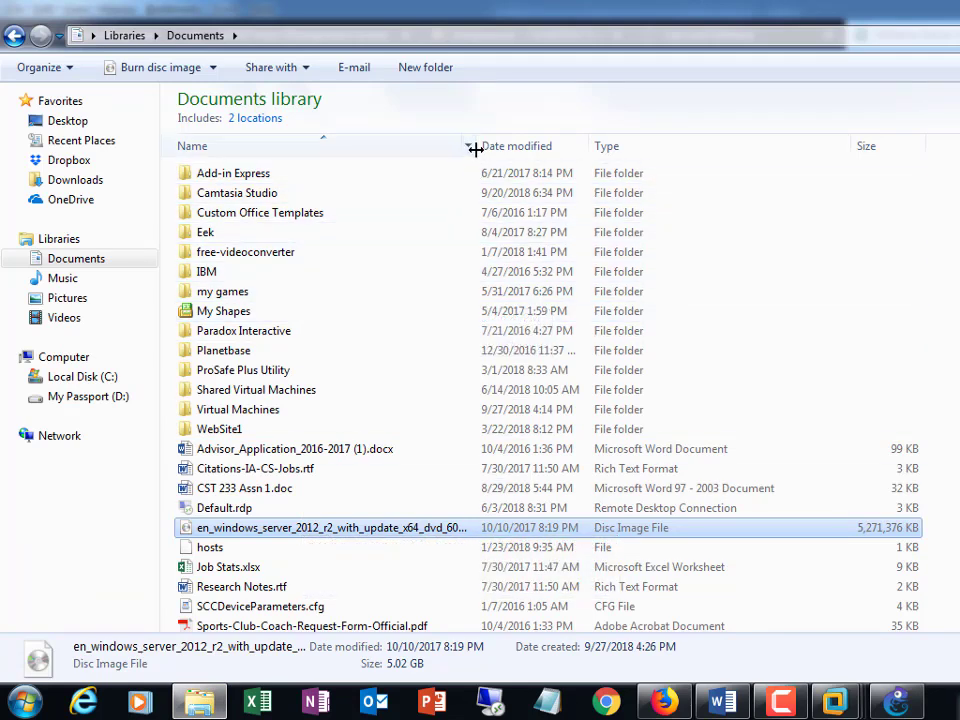
{"action": "left_click_drag", "start_coordinate": [476, 146], "coordinate": [767, 214]}
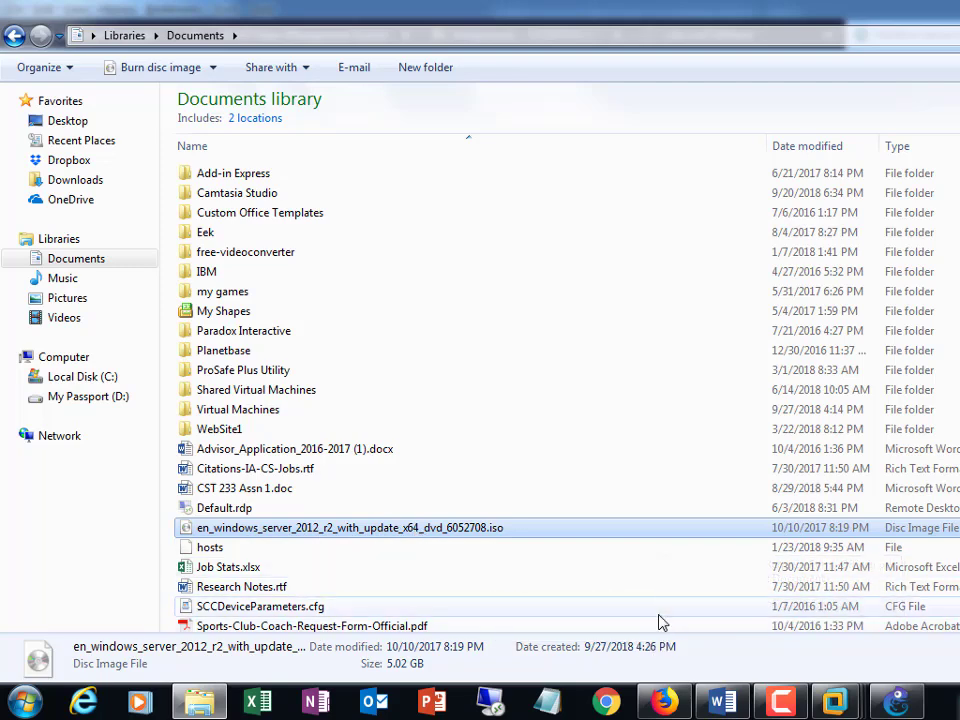
{"action": "mouse_move", "coordinate": [776, 706]}
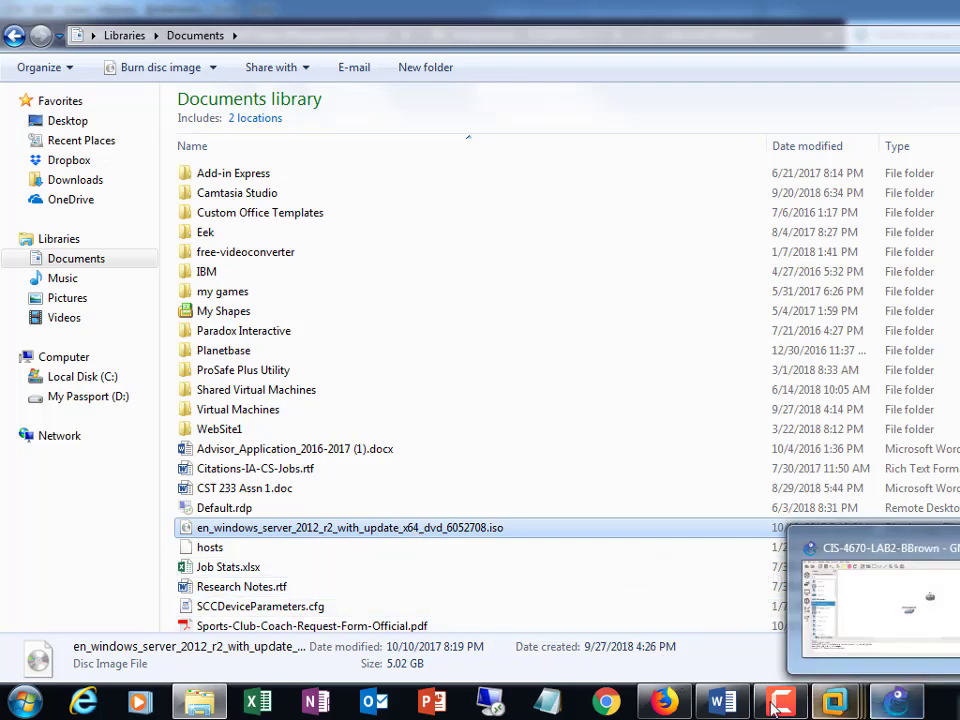
Return to Firefox to compare the Windows Server 2012 R2 editions and revisit the Labs and Software page, and switch back to GNS3
{"action": "left_click", "coordinate": [664, 703]}
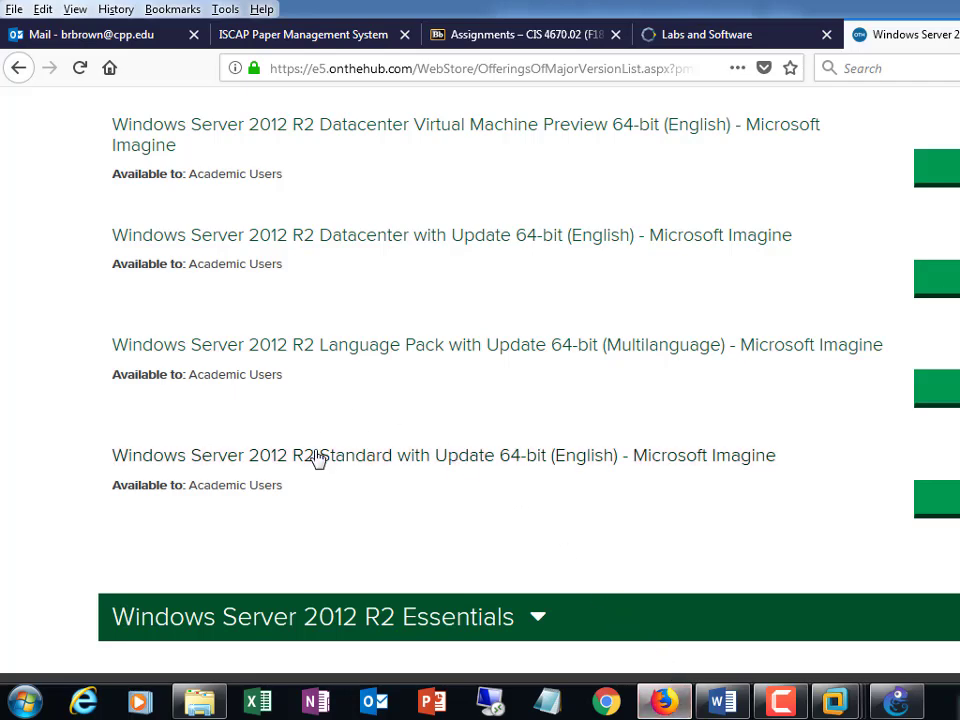
{"action": "scroll", "coordinate": [373, 466], "scroll_direction": "up", "scroll_amount": 2}
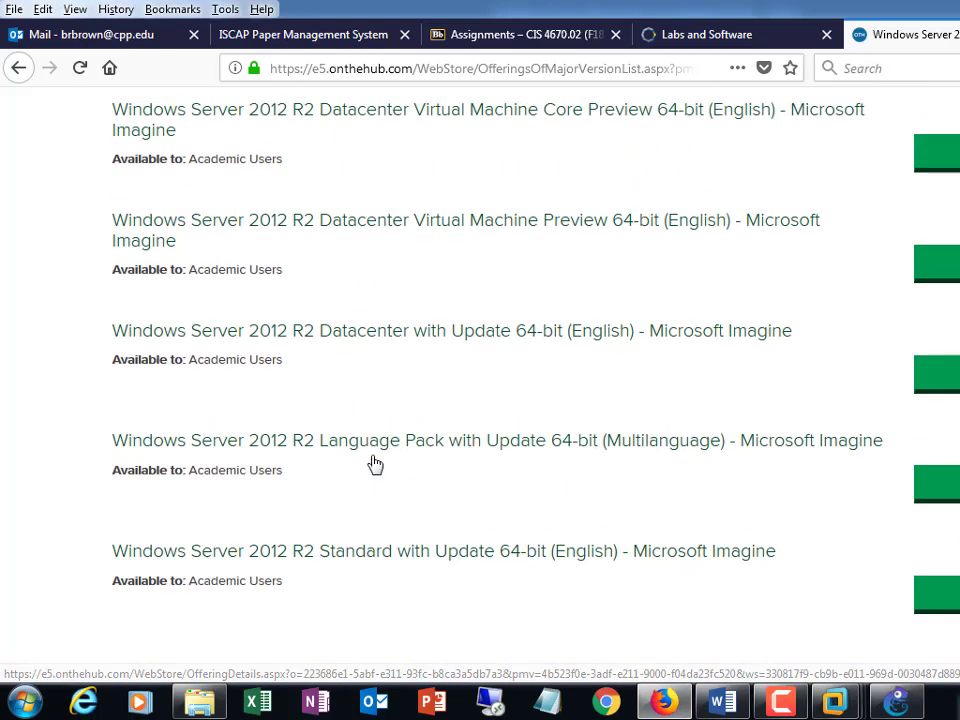
{"action": "scroll", "coordinate": [373, 464], "scroll_direction": "up", "scroll_amount": 2}
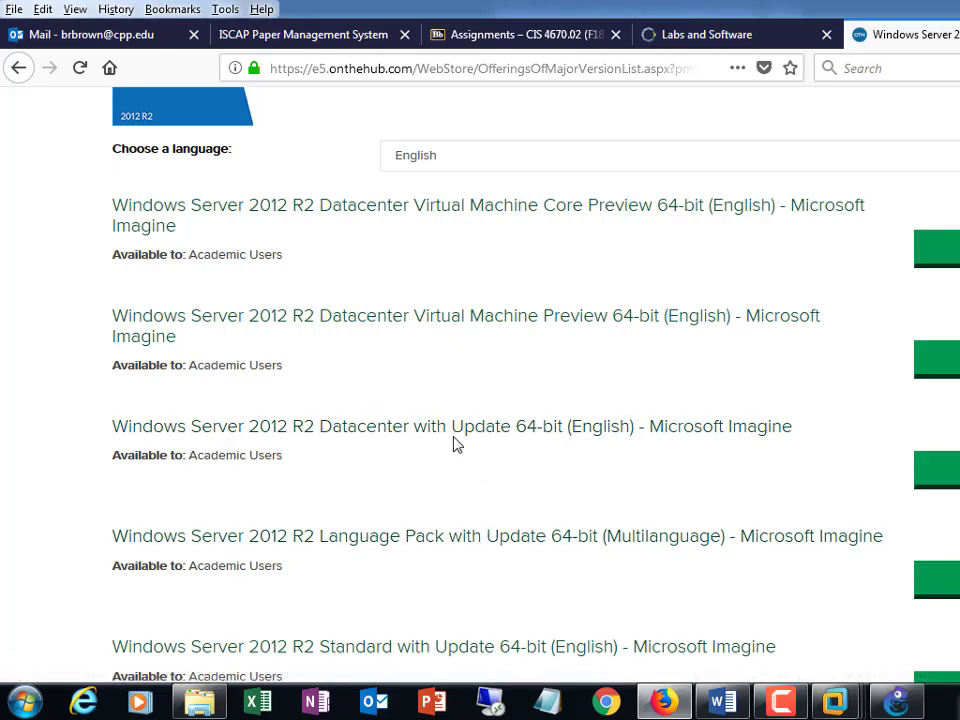
{"action": "scroll", "coordinate": [480, 435], "scroll_direction": "down", "scroll_amount": 2}
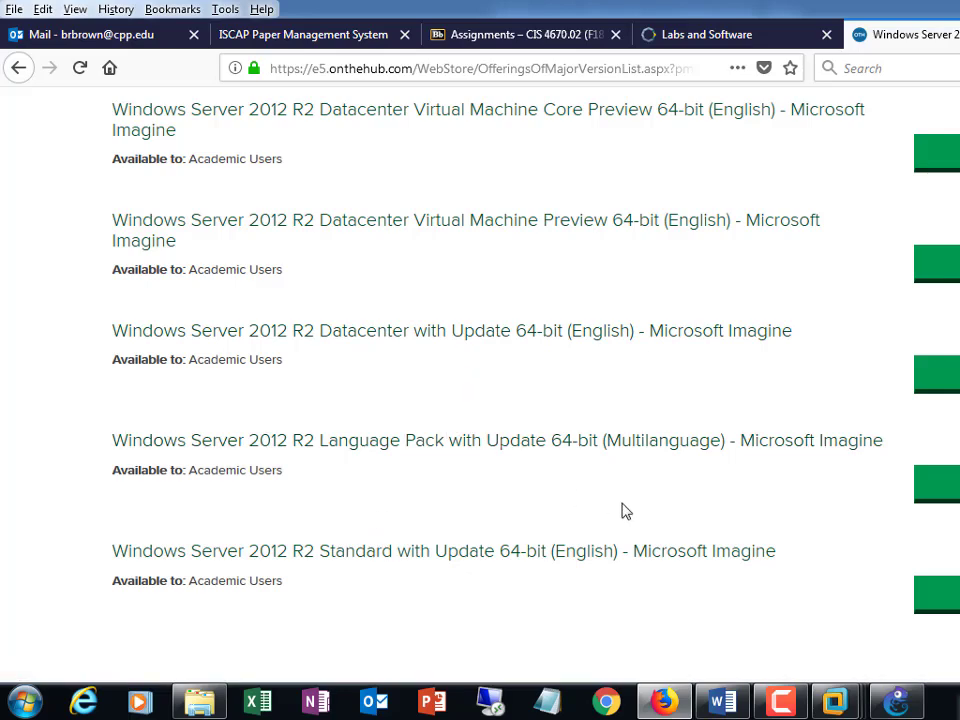
{"action": "scroll", "coordinate": [731, 545], "scroll_direction": "down", "scroll_amount": 1}
{"action": "scroll", "coordinate": [737, 491], "scroll_direction": "up", "scroll_amount": 6}
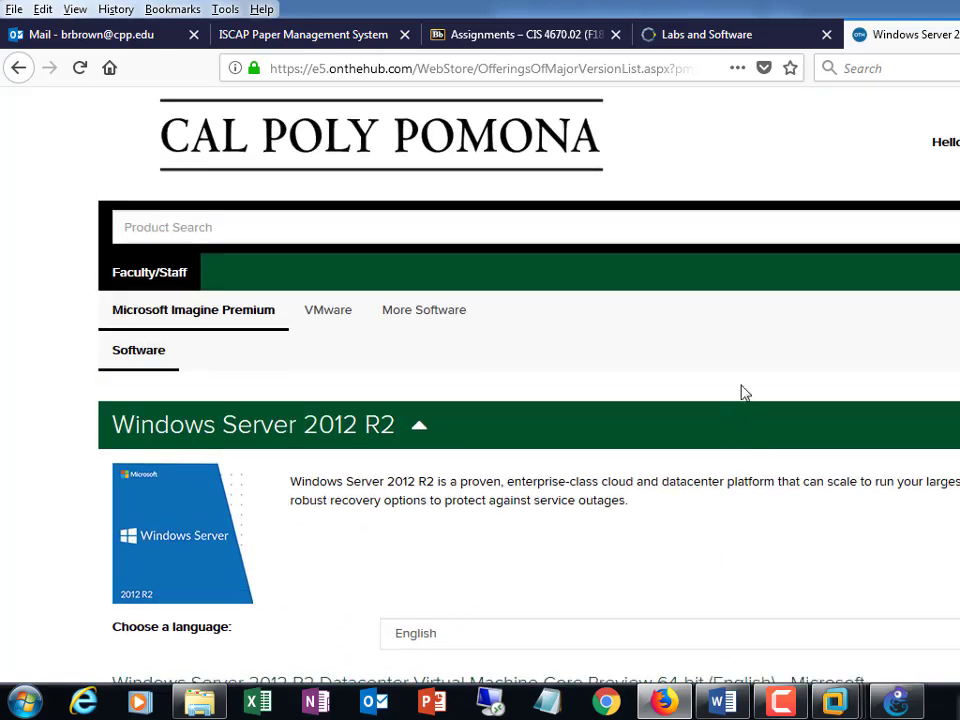
{"action": "left_click", "coordinate": [722, 36]}
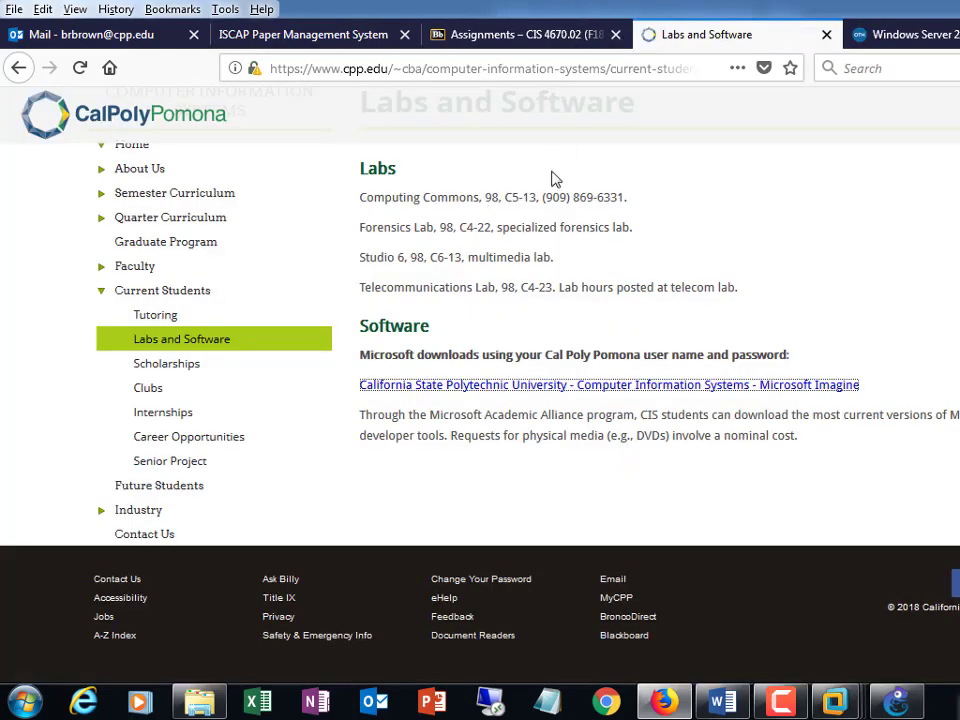
{"action": "left_click", "coordinate": [897, 704]}
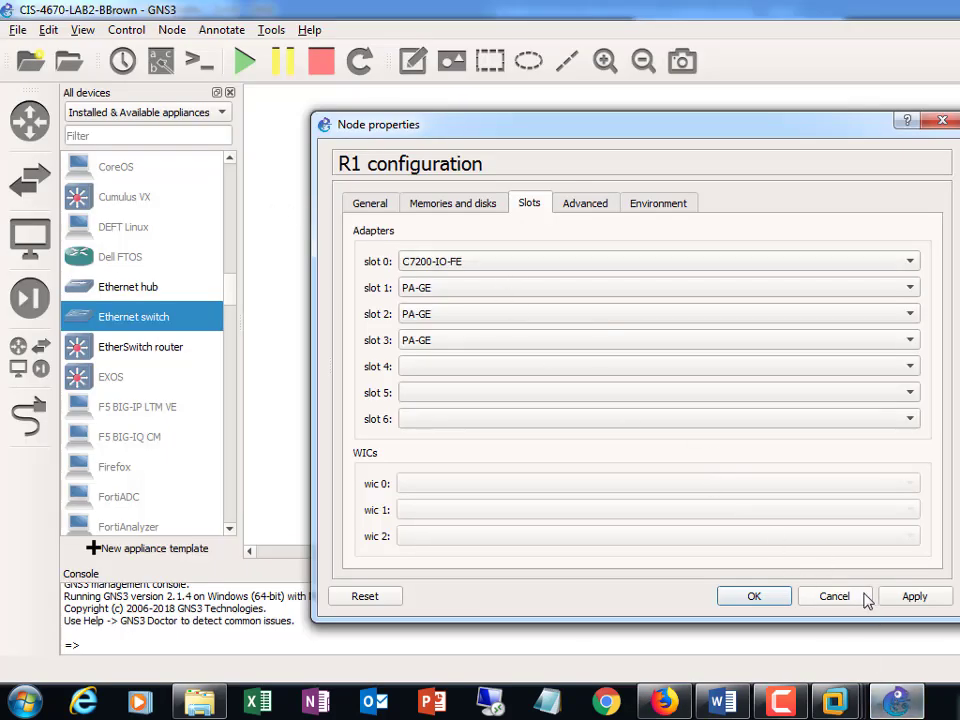
Accept R1's configuration and rearrange the canvas so the WorkstationLAN switch and router R1 sit side by side, with R1 on the right
{"action": "left_click", "coordinate": [772, 591]}
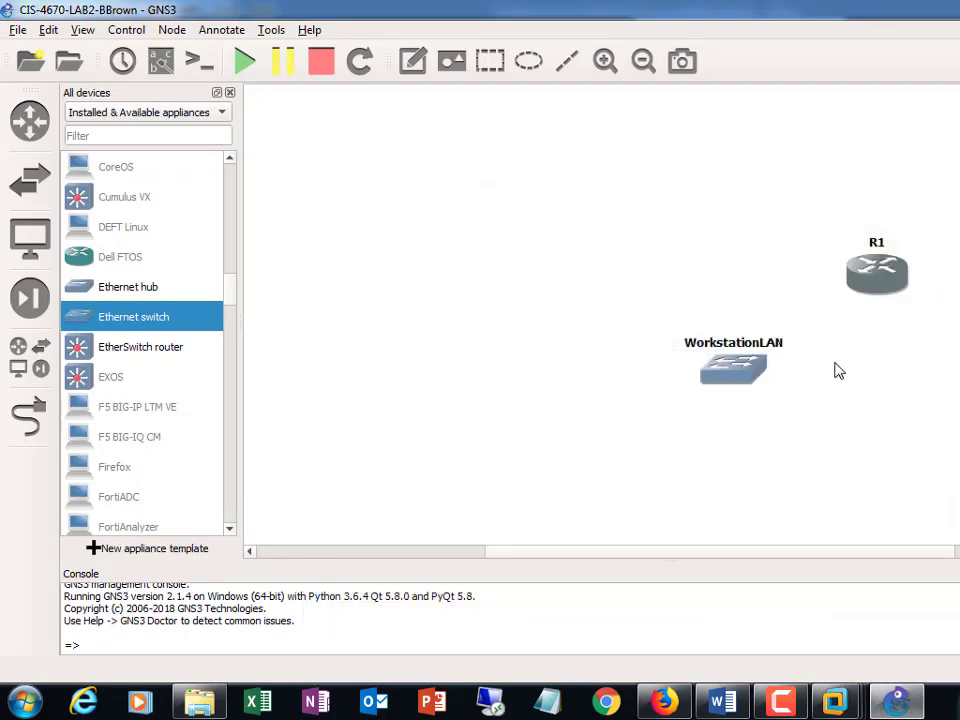
{"action": "left_click_drag", "start_coordinate": [736, 375], "coordinate": [727, 384]}
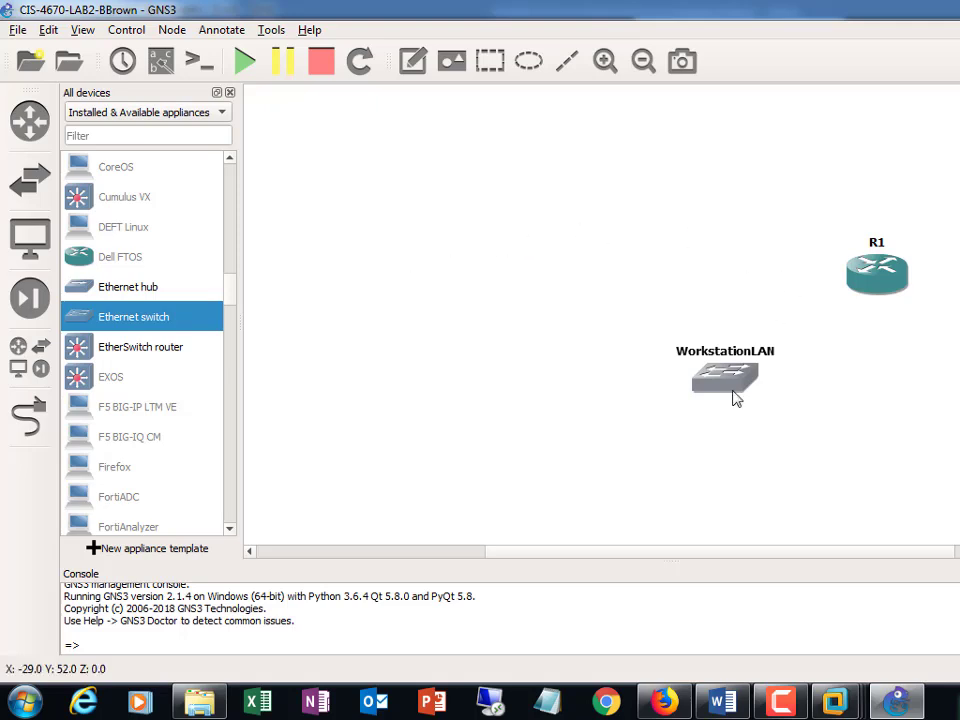
{"action": "left_click_drag", "start_coordinate": [732, 388], "coordinate": [625, 318]}
{"action": "left_click_drag", "start_coordinate": [850, 298], "coordinate": [801, 321]}
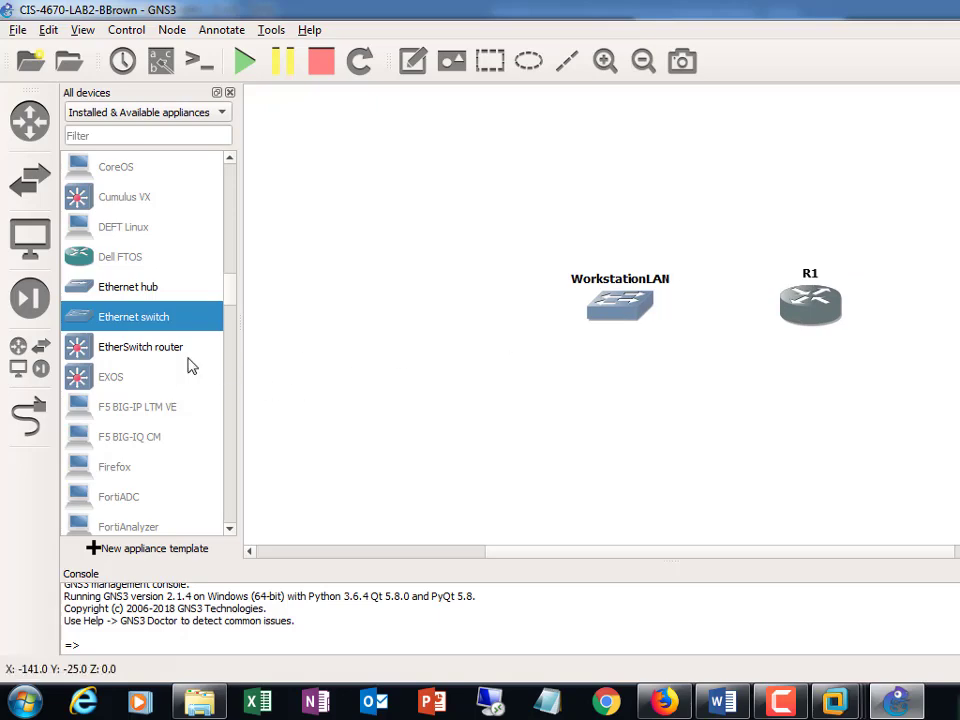
Add a NAT cloud node to the topology and position it directly above router R1
{"action": "scroll", "coordinate": [170, 358], "scroll_direction": "down", "scroll_amount": 3}
{"action": "scroll", "coordinate": [170, 358], "scroll_direction": "down", "scroll_amount": 16}
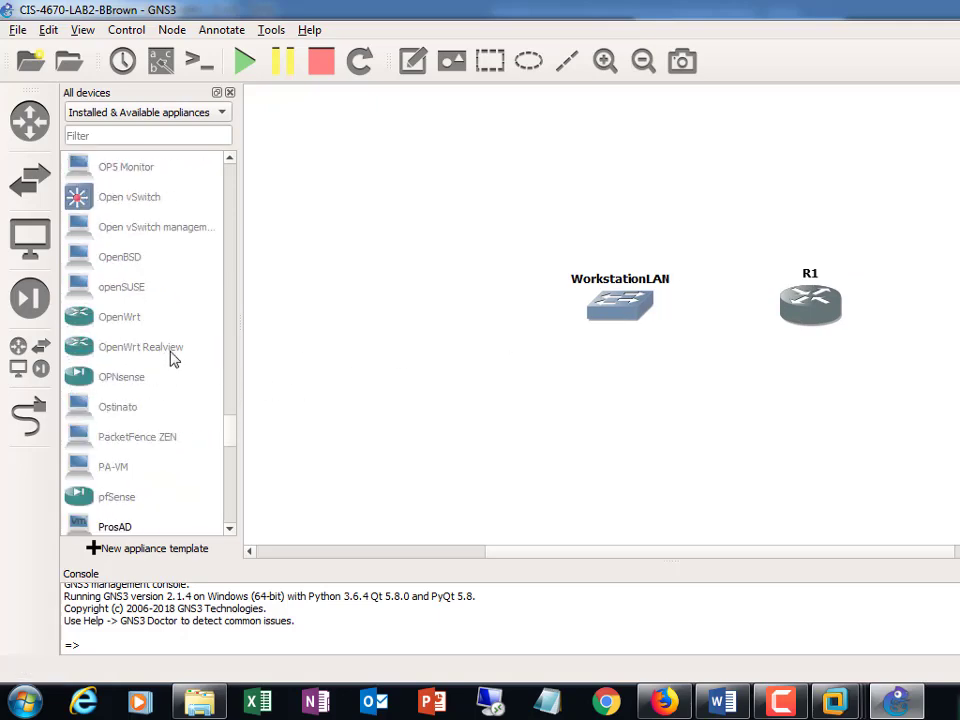
{"action": "scroll", "coordinate": [170, 358], "scroll_direction": "up", "scroll_amount": 3}
{"action": "left_click_drag", "start_coordinate": [79, 256], "coordinate": [829, 219]}
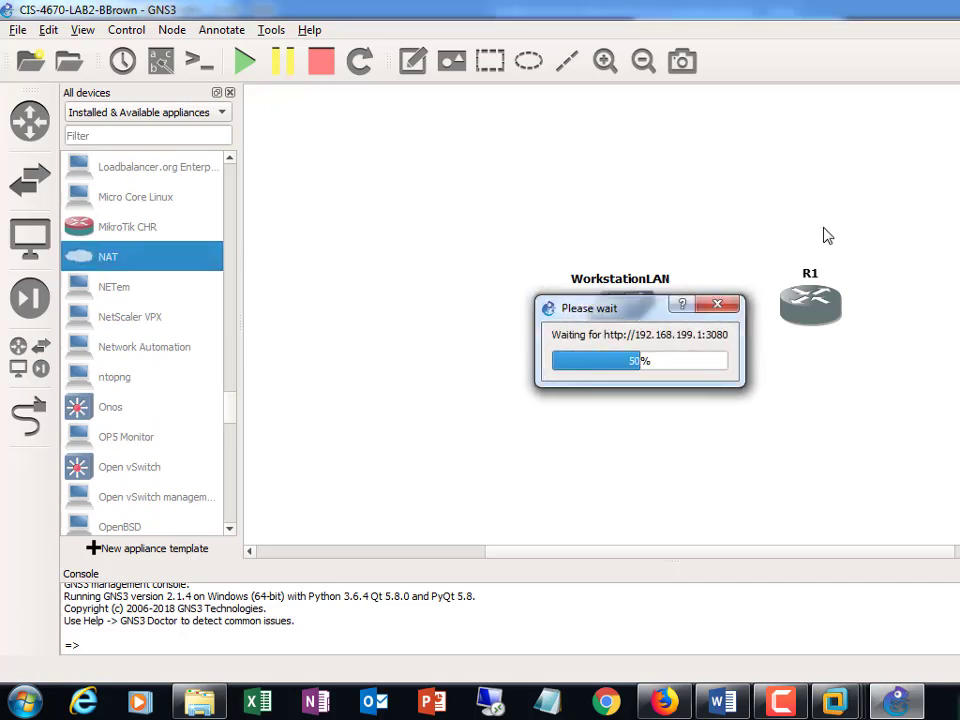
{"action": "left_click_drag", "start_coordinate": [889, 251], "coordinate": [800, 189]}
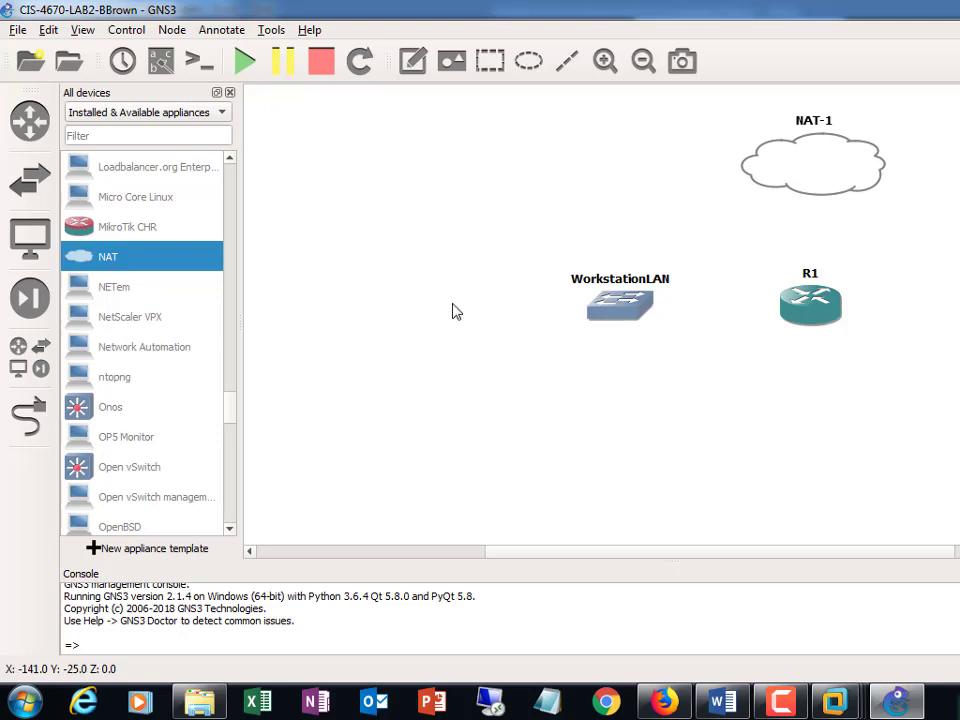
Find the Windows Server appliance among the available devices and view its appliance details without adding it
{"action": "scroll", "coordinate": [158, 420], "scroll_direction": "down", "scroll_amount": 14}
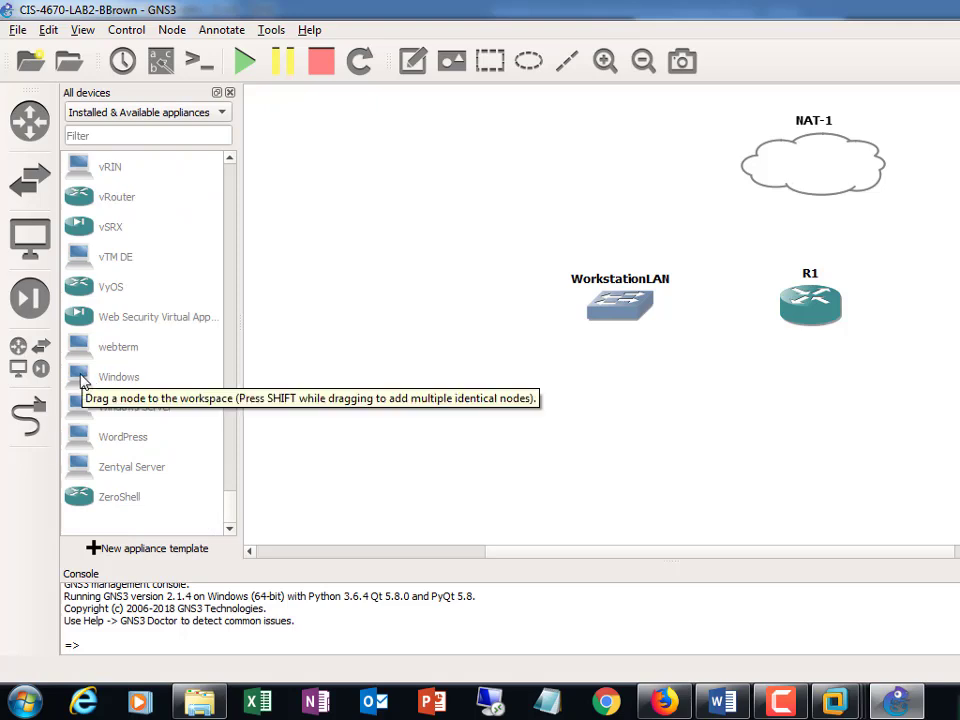
{"action": "scroll", "coordinate": [80, 380], "scroll_direction": "up", "scroll_amount": 3}
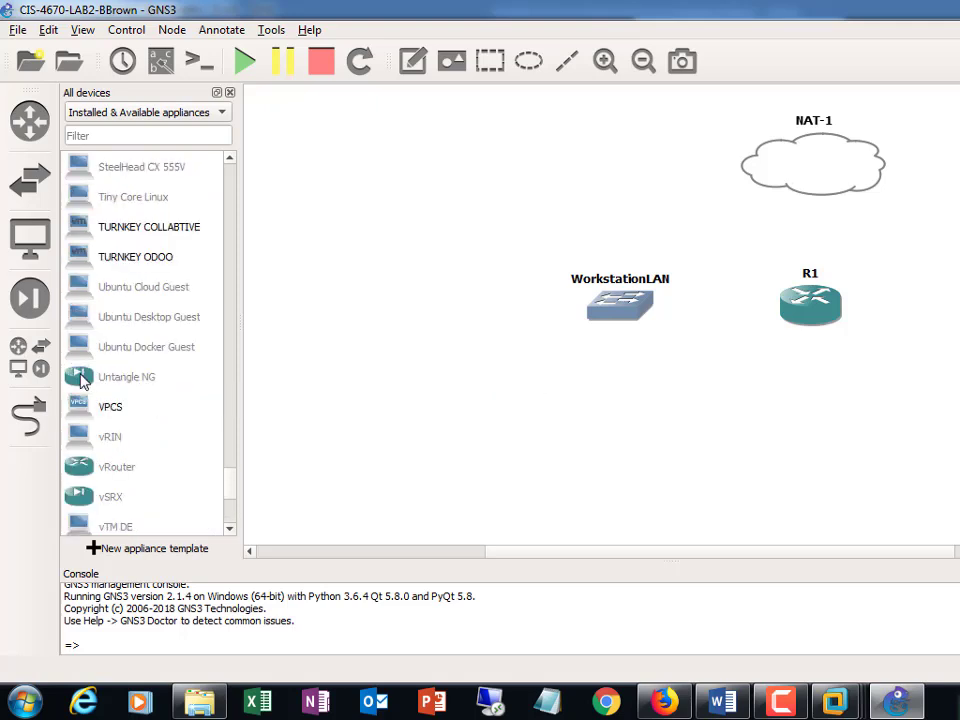
{"action": "scroll", "coordinate": [80, 380], "scroll_direction": "up", "scroll_amount": 2}
{"action": "scroll", "coordinate": [80, 380], "scroll_direction": "up", "scroll_amount": 2}
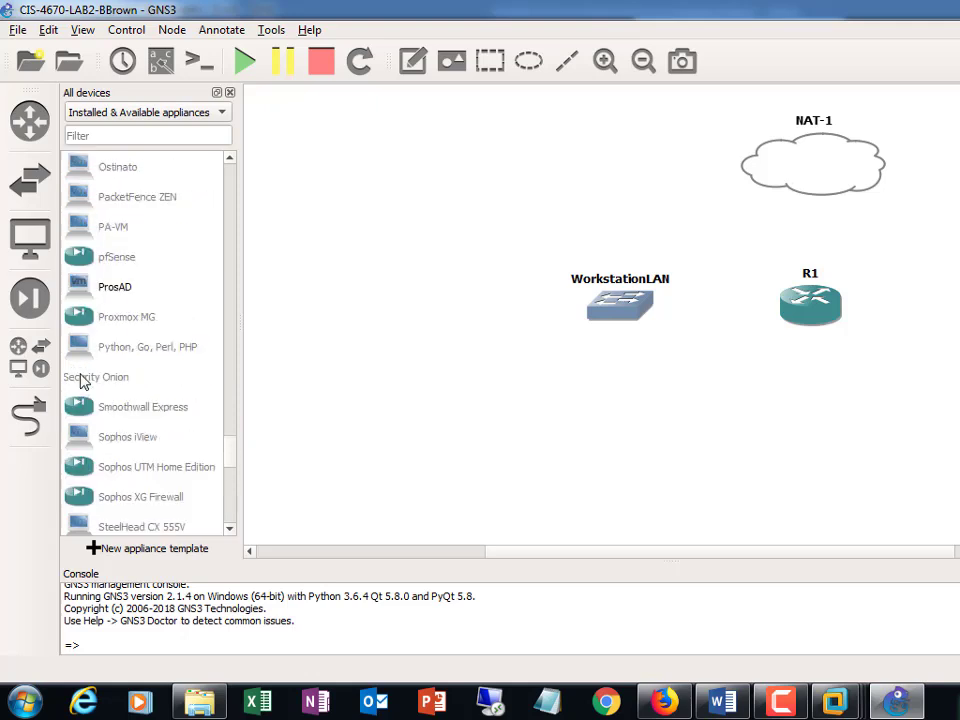
{"action": "scroll", "coordinate": [80, 380], "scroll_direction": "up", "scroll_amount": 1}
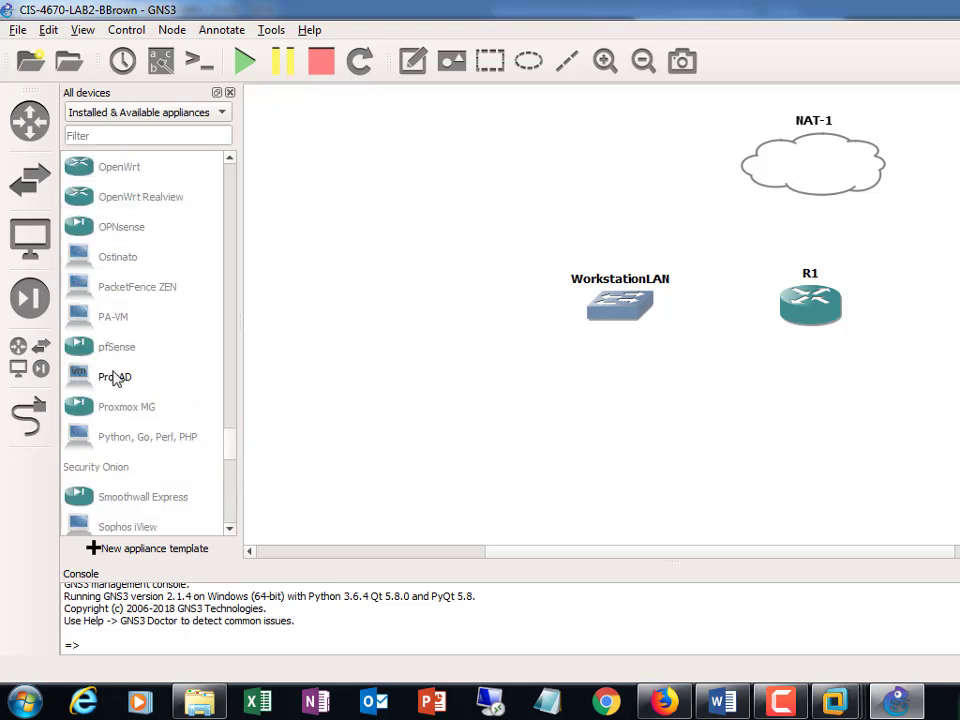
{"action": "scroll", "coordinate": [140, 382], "scroll_direction": "up", "scroll_amount": 2}
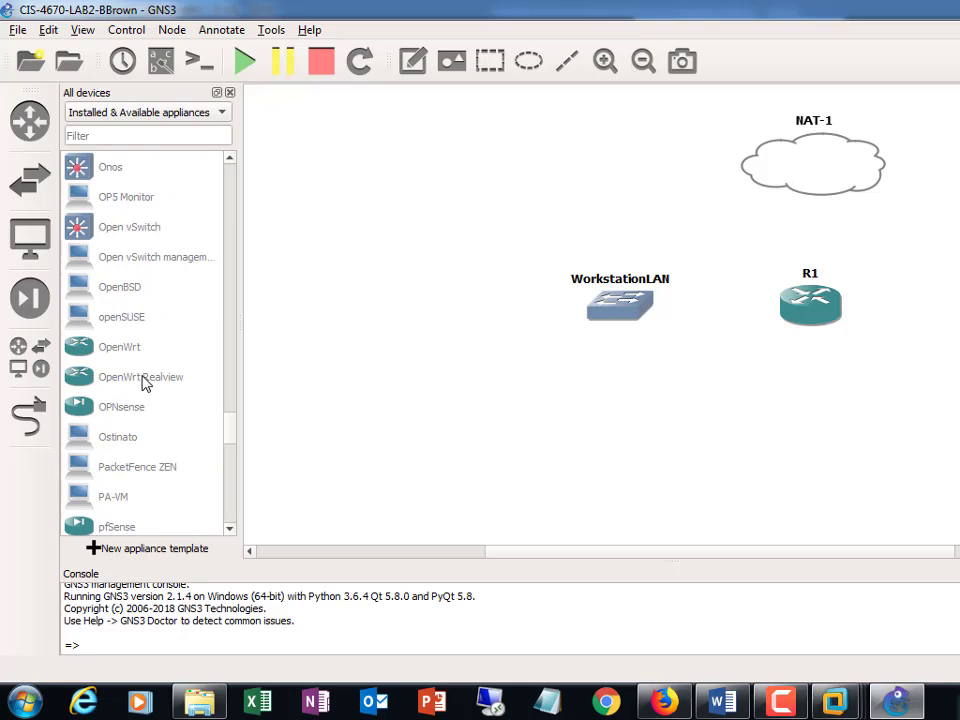
{"action": "scroll", "coordinate": [144, 384], "scroll_direction": "down", "scroll_amount": 10}
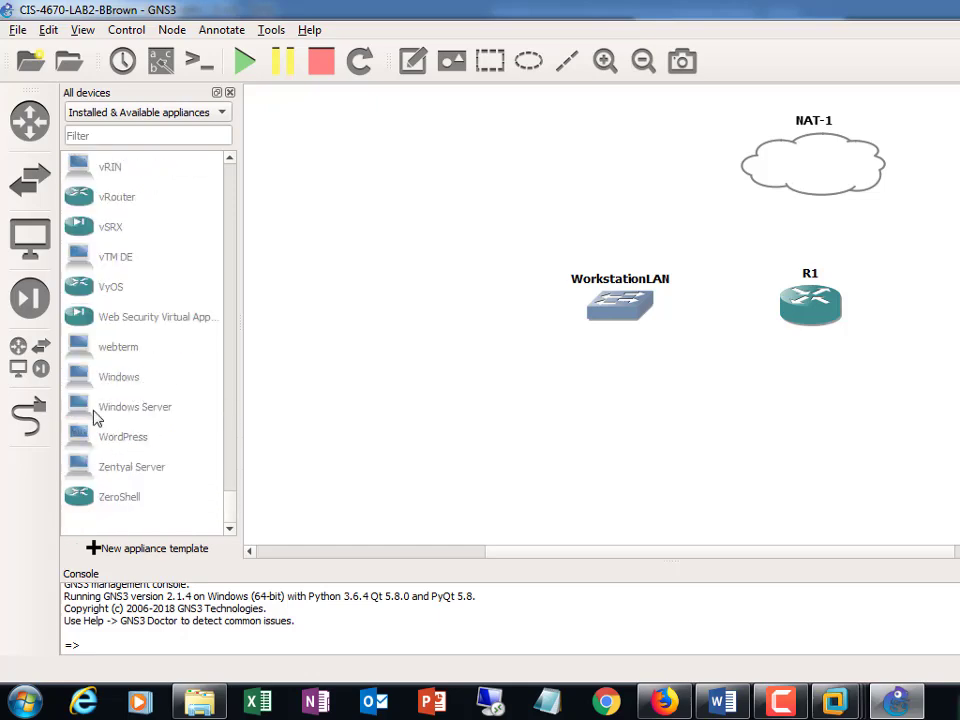
{"action": "double_click", "coordinate": [120, 408]}
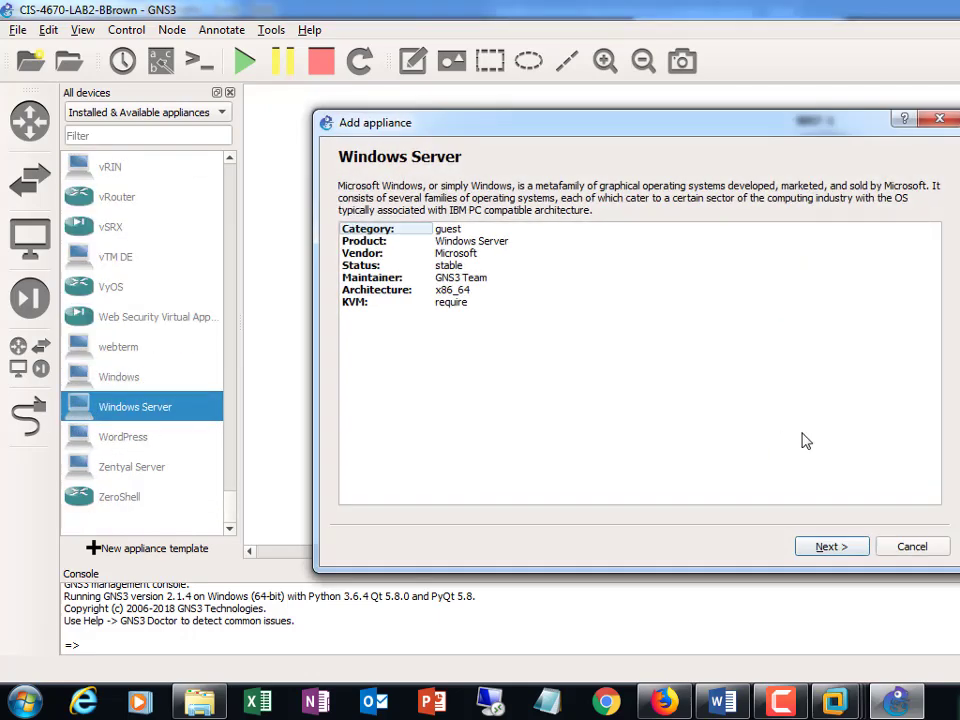
{"action": "left_click", "coordinate": [911, 546]}
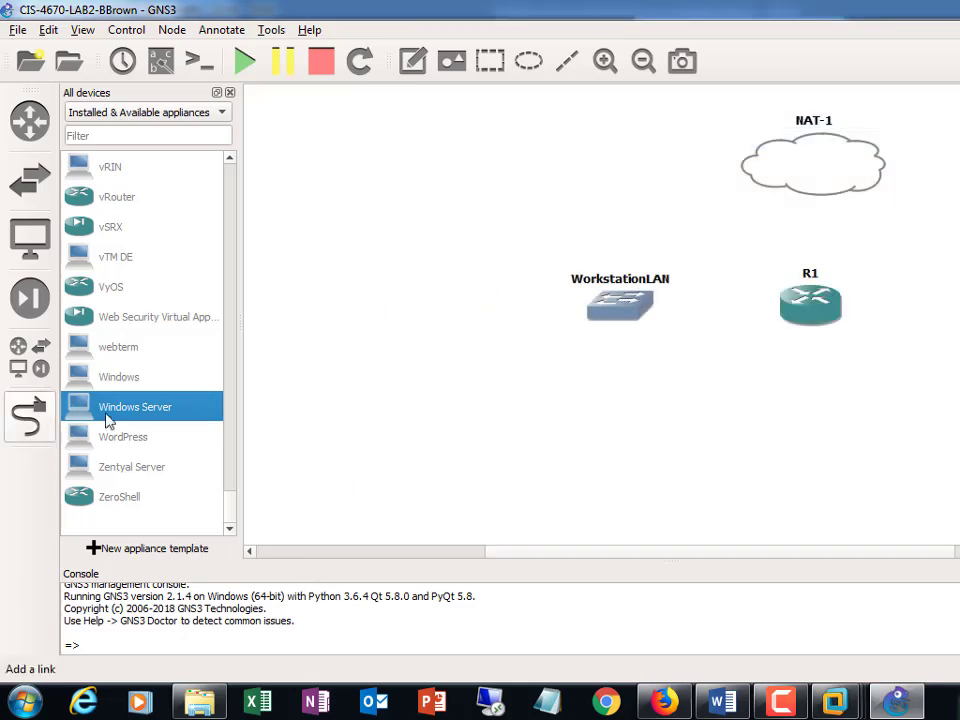
{"action": "double_click", "coordinate": [83, 408]}
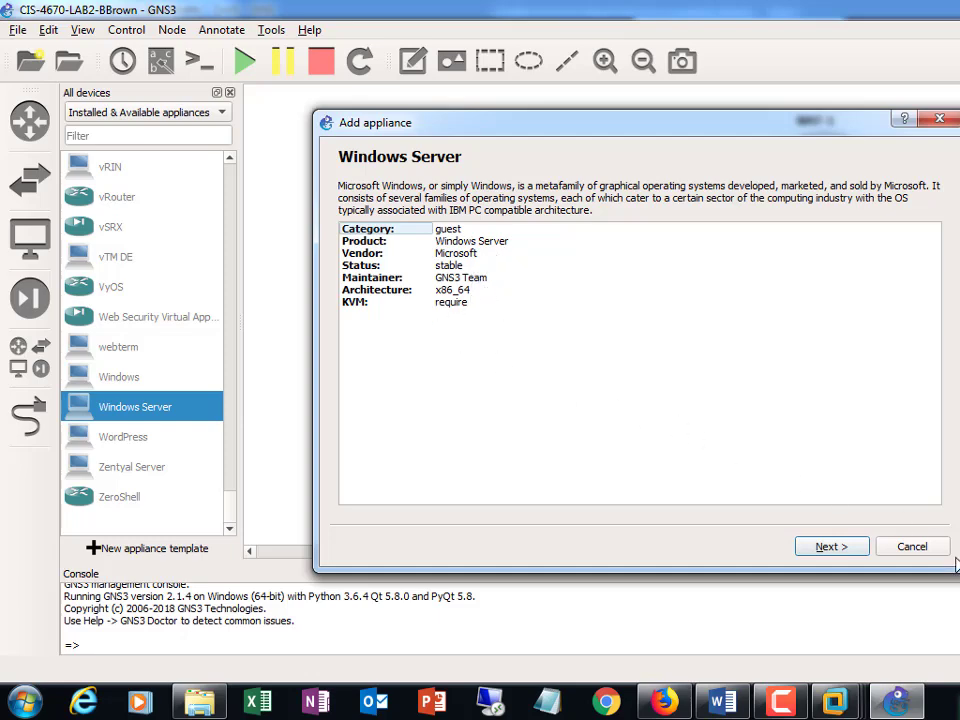
{"action": "left_click", "coordinate": [911, 546]}
Look back through the installed and available appliances, from the TURNKEY virtual machines up to the NAT node
{"action": "scroll", "coordinate": [112, 446], "scroll_direction": "up", "scroll_amount": 3}
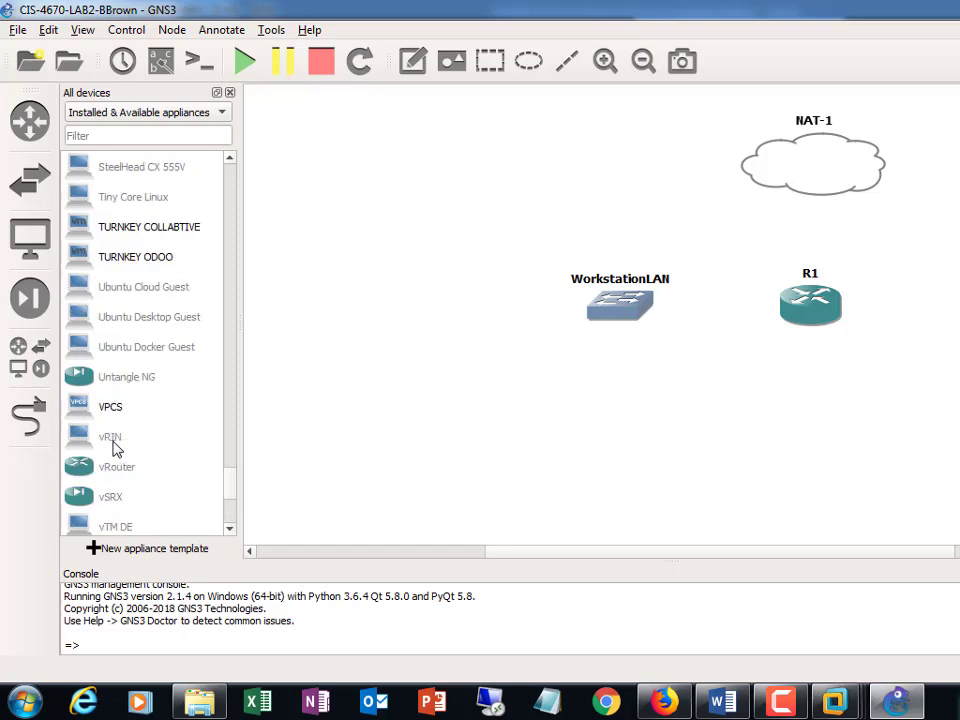
{"action": "scroll", "coordinate": [112, 446], "scroll_direction": "up", "scroll_amount": 3}
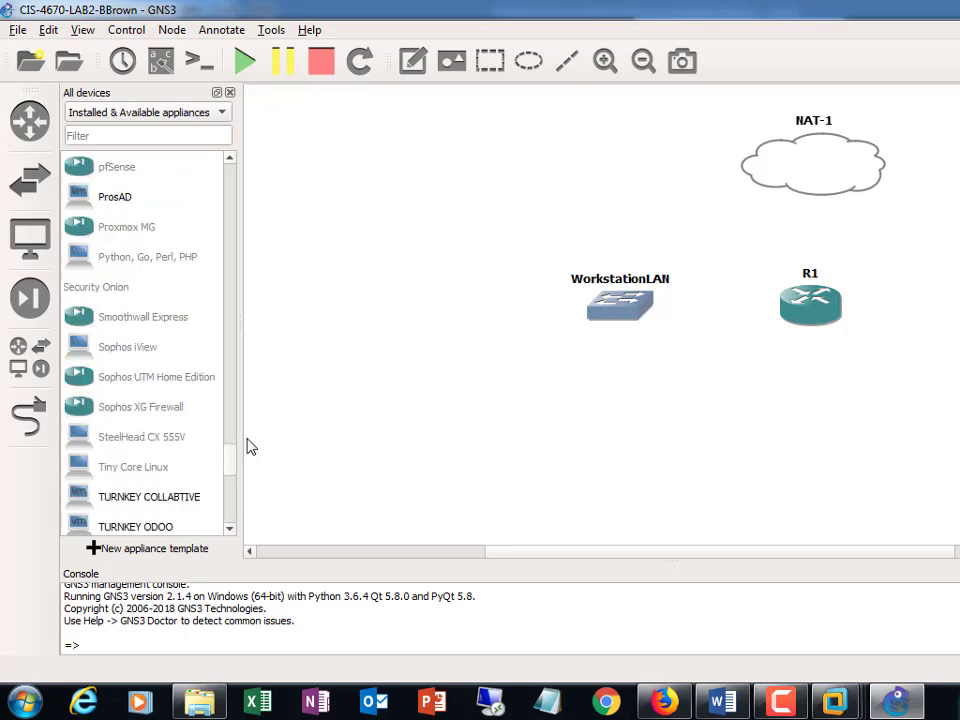
{"action": "scroll", "coordinate": [250, 447], "scroll_direction": "down", "scroll_amount": 1}
{"action": "scroll", "coordinate": [156, 450], "scroll_direction": "down", "scroll_amount": 2}
{"action": "scroll", "coordinate": [155, 452], "scroll_direction": "up", "scroll_amount": 2}
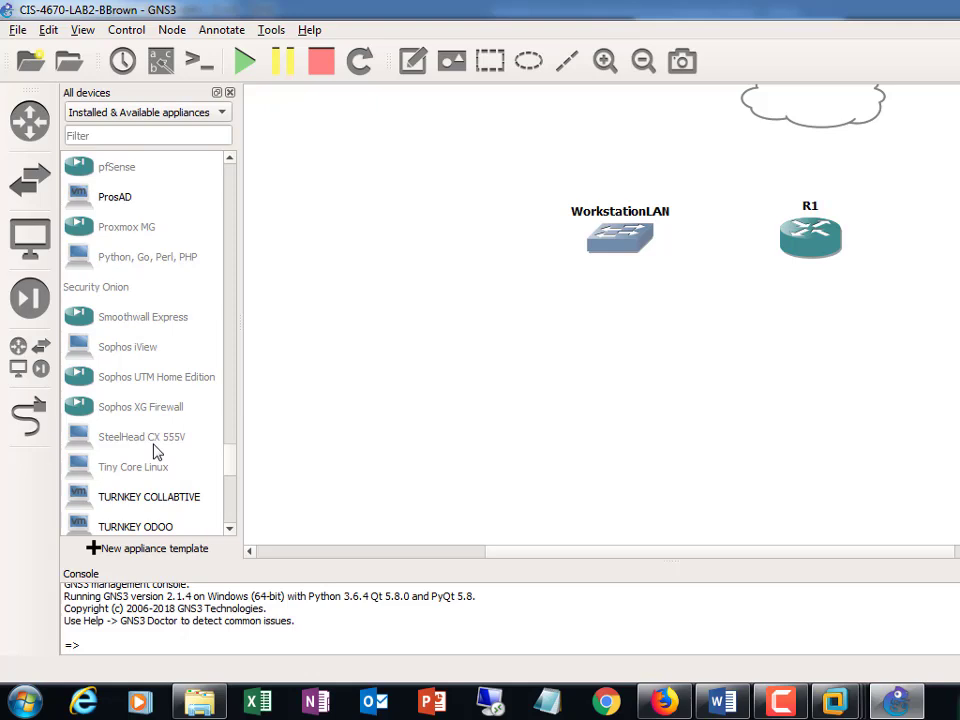
{"action": "scroll", "coordinate": [155, 452], "scroll_direction": "up", "scroll_amount": 3}
{"action": "scroll", "coordinate": [120, 338], "scroll_direction": "up", "scroll_amount": 3}
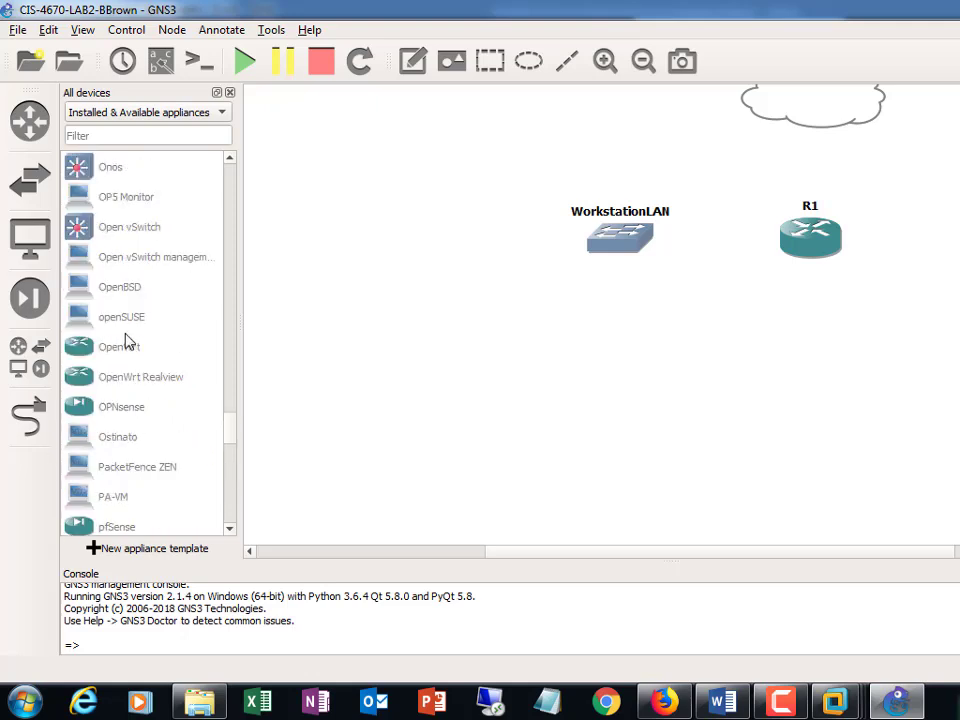
{"action": "scroll", "coordinate": [200, 376], "scroll_direction": "up", "scroll_amount": 1}
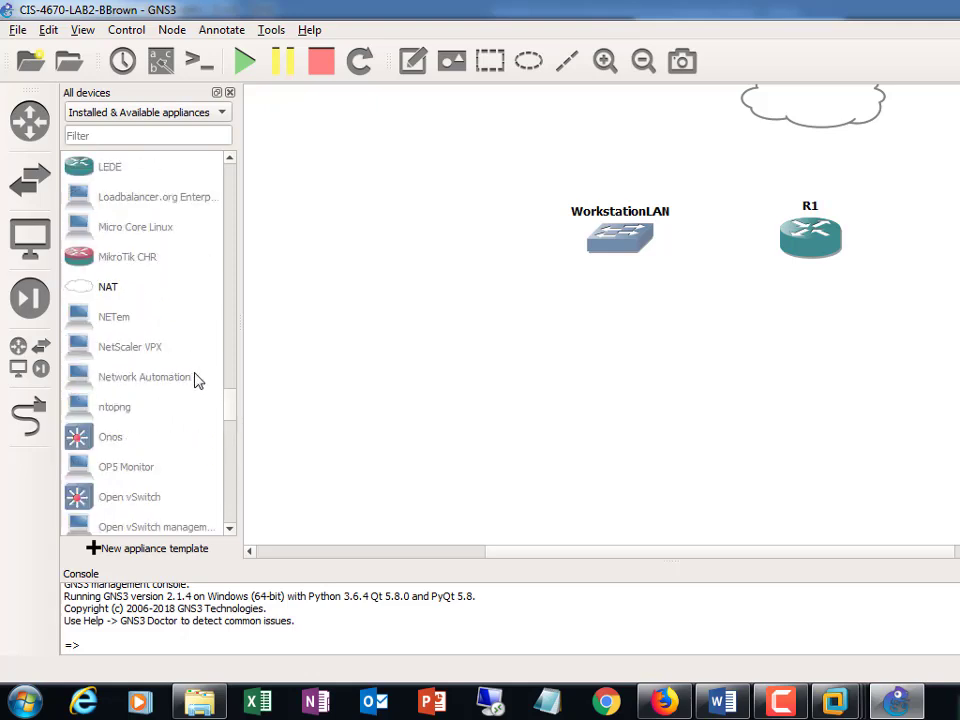
Start a new VMware virtual machine template, review the selectable virtual machines, and leave without creating one or saving the preferences
{"action": "left_click", "coordinate": [138, 552]}
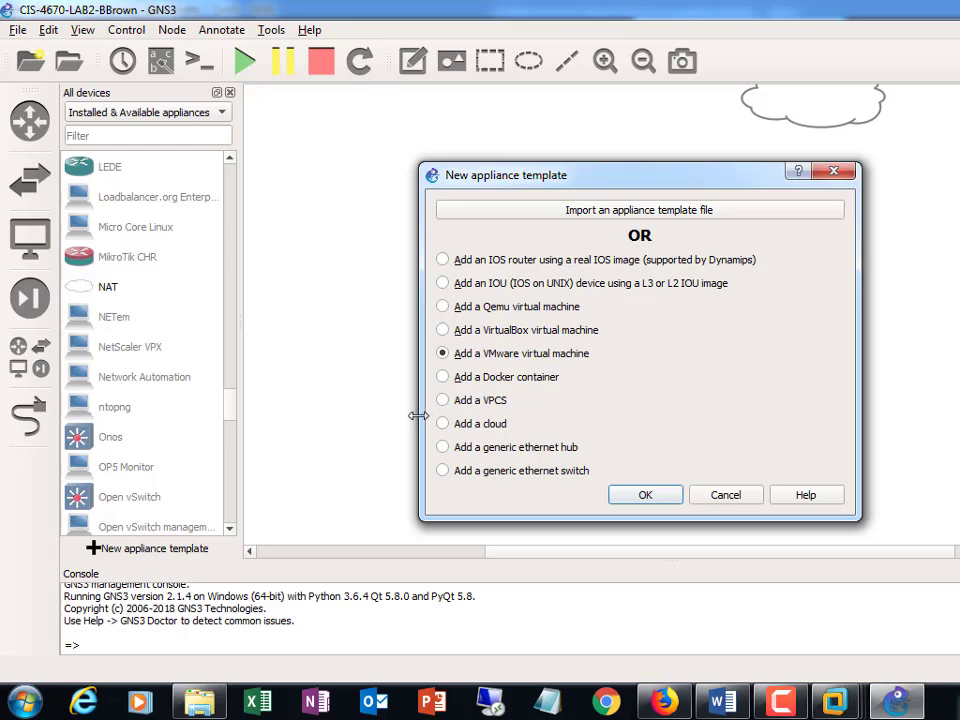
{"action": "left_click", "coordinate": [664, 500]}
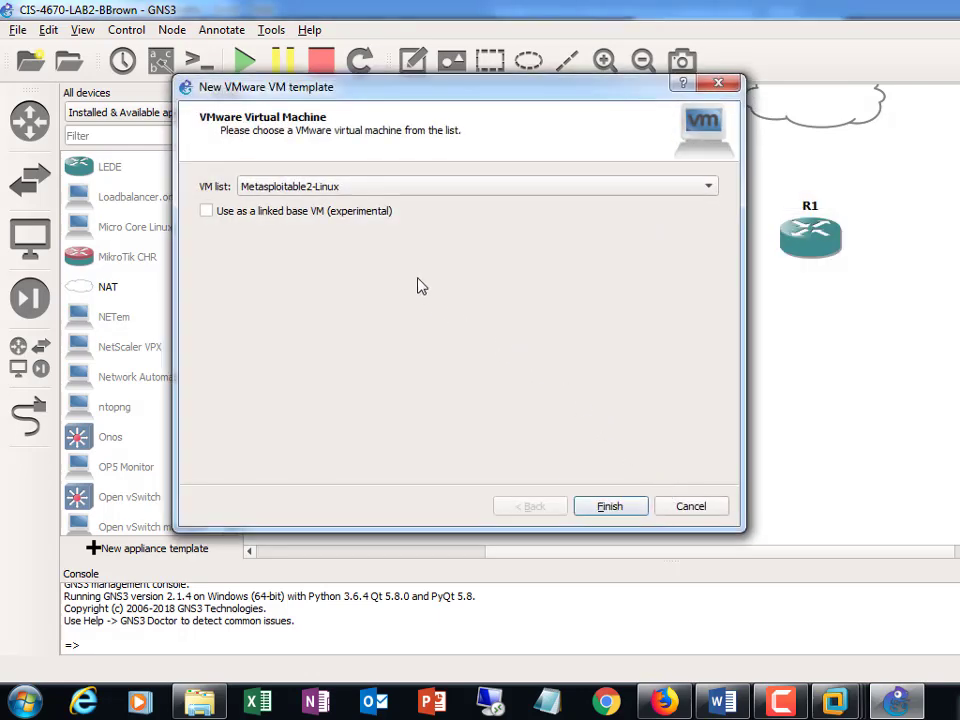
{"action": "left_click", "coordinate": [411, 187]}
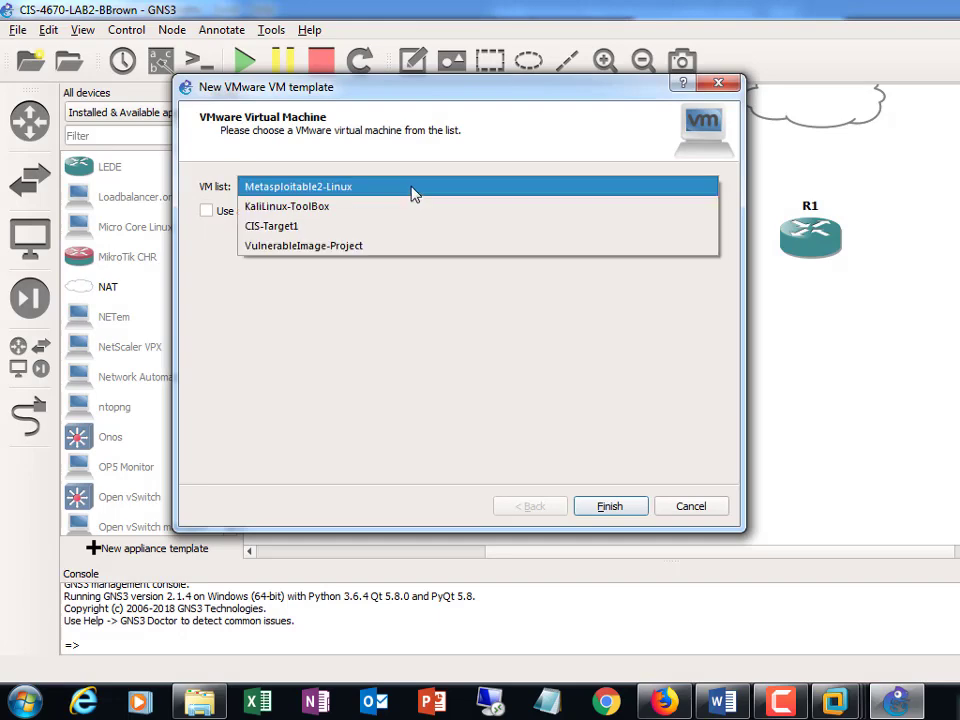
{"action": "left_click", "coordinate": [414, 190]}
{"action": "left_click", "coordinate": [691, 506]}
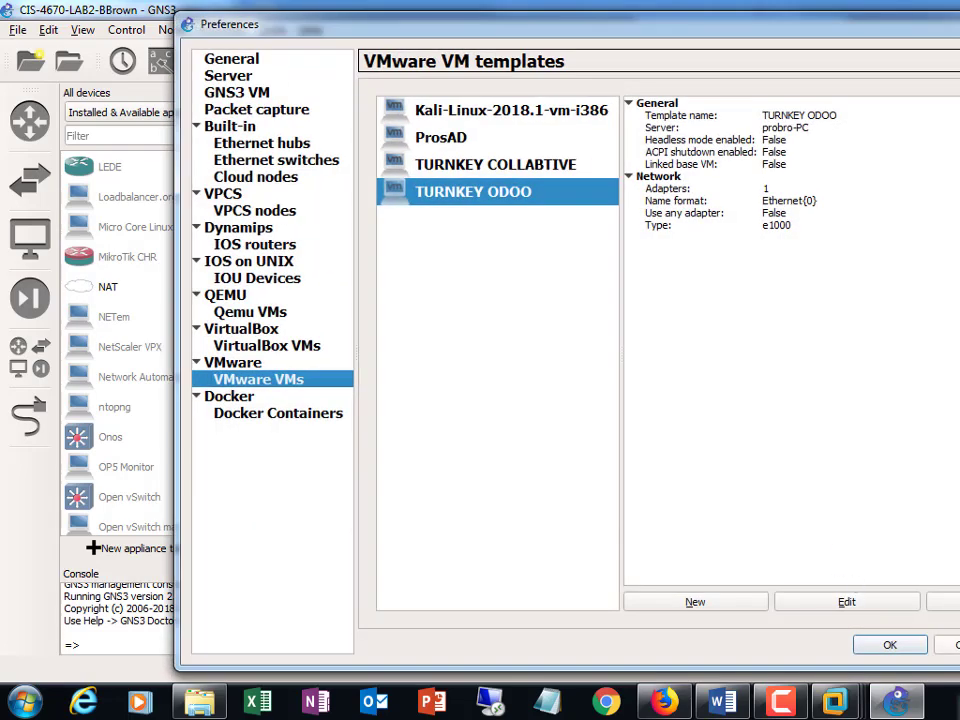
{"action": "left_click", "coordinate": [890, 644]}
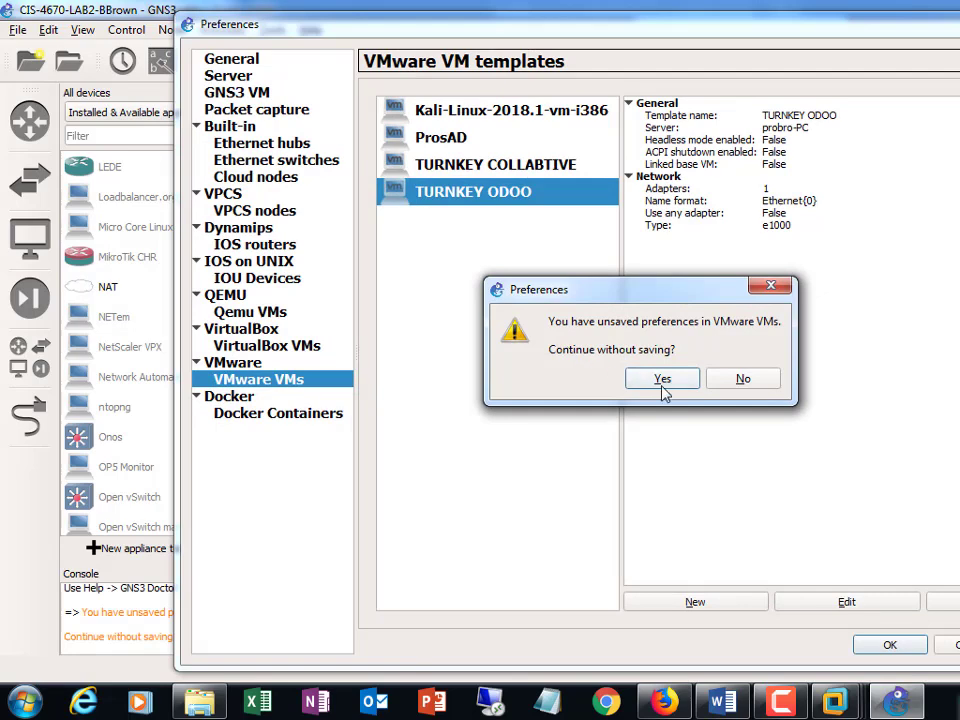
{"action": "left_click", "coordinate": [661, 380]}
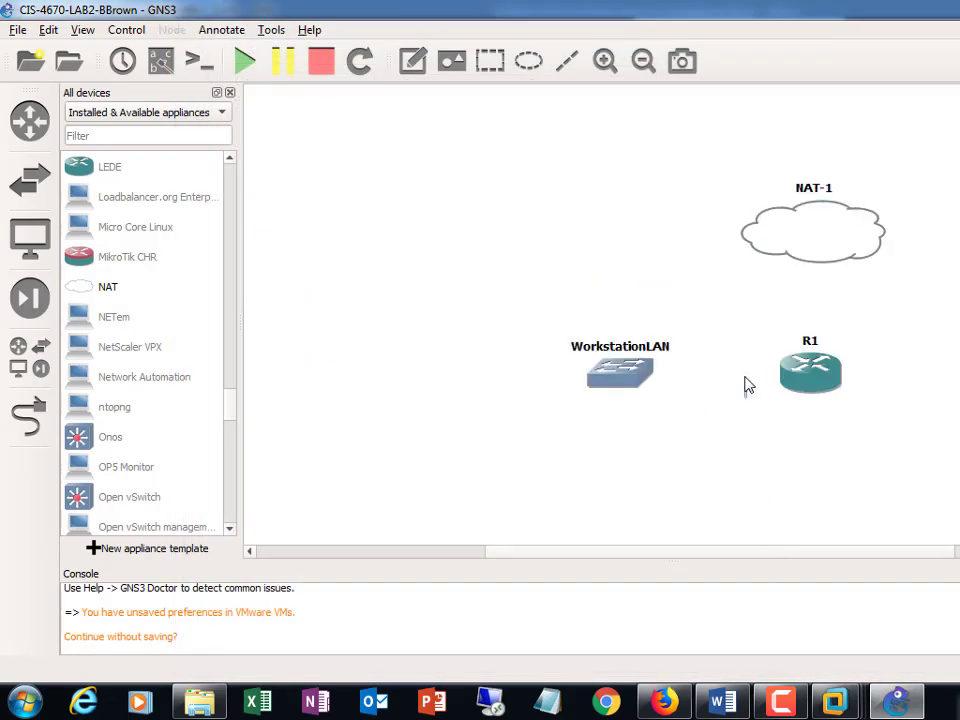
Switch to Word to check the Lab 2 network topology diagram, and return to the GNS3 project
{"action": "left_click", "coordinate": [730, 704]}
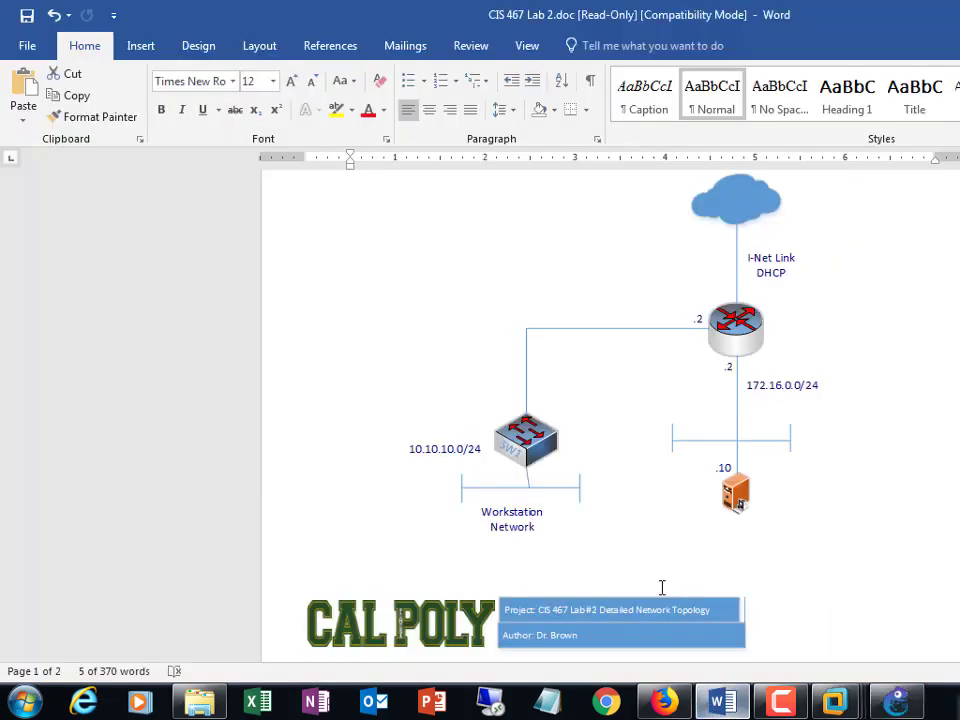
{"action": "left_click", "coordinate": [900, 704]}
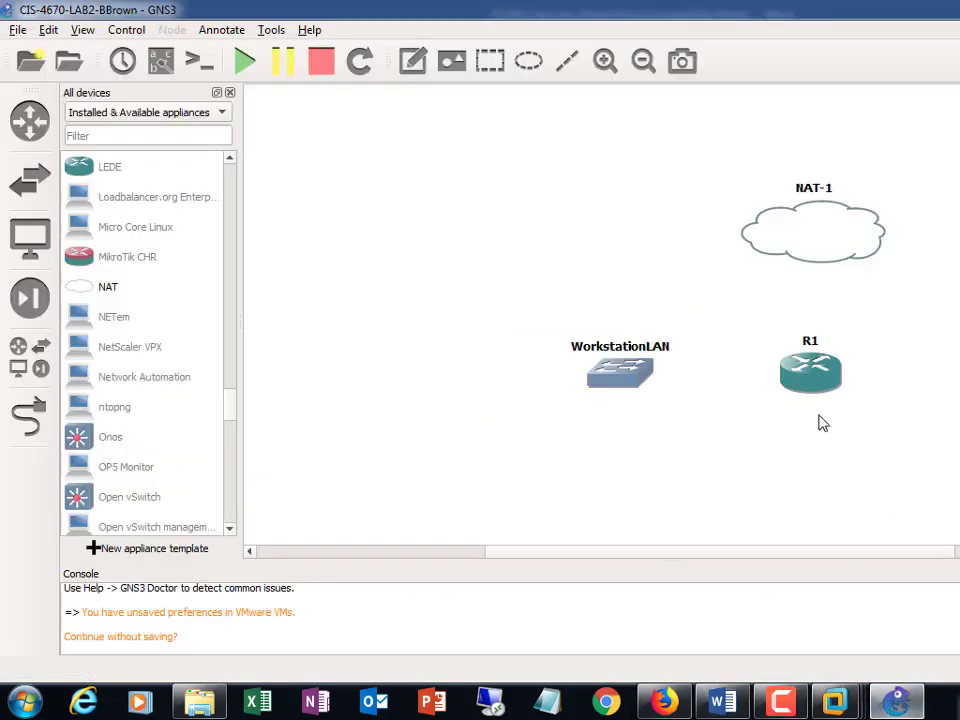
{"action": "left_click", "coordinate": [245, 61]}
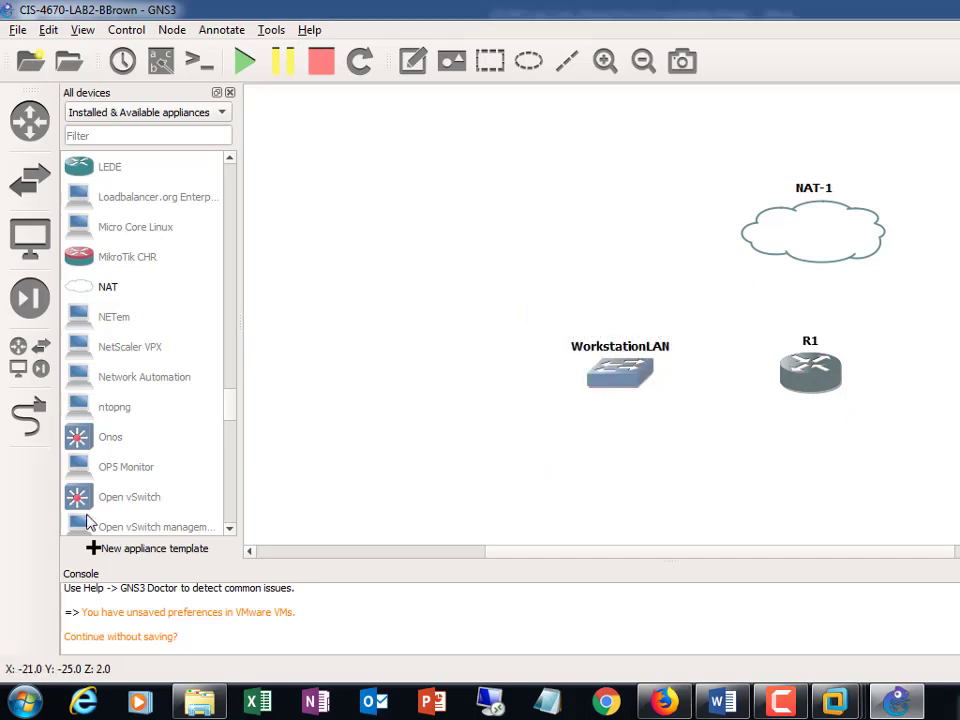
Examine the actions available for the NAT-1 cloud and open its node properties, keeping it above router R1
{"action": "right_click", "coordinate": [791, 225]}
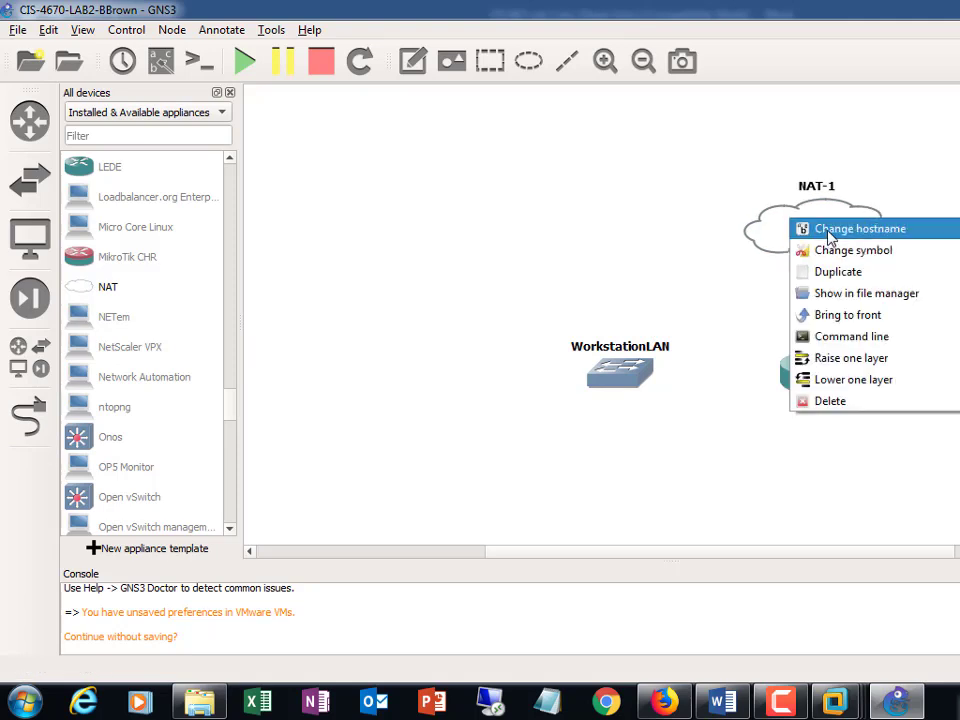
{"action": "left_click", "coordinate": [761, 270]}
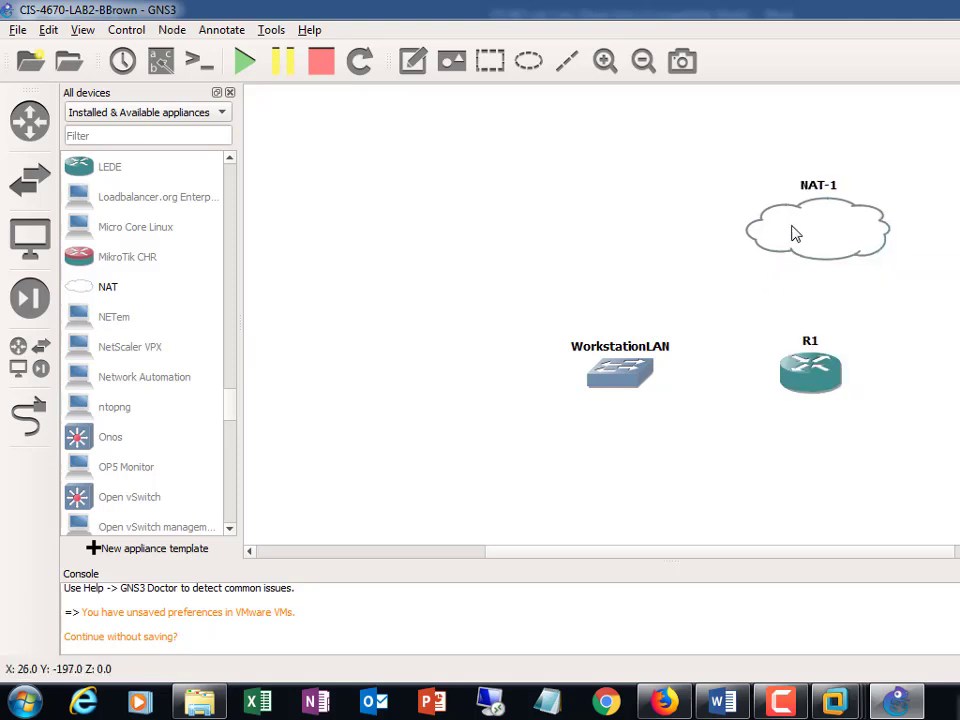
{"action": "right_click", "coordinate": [793, 232]}
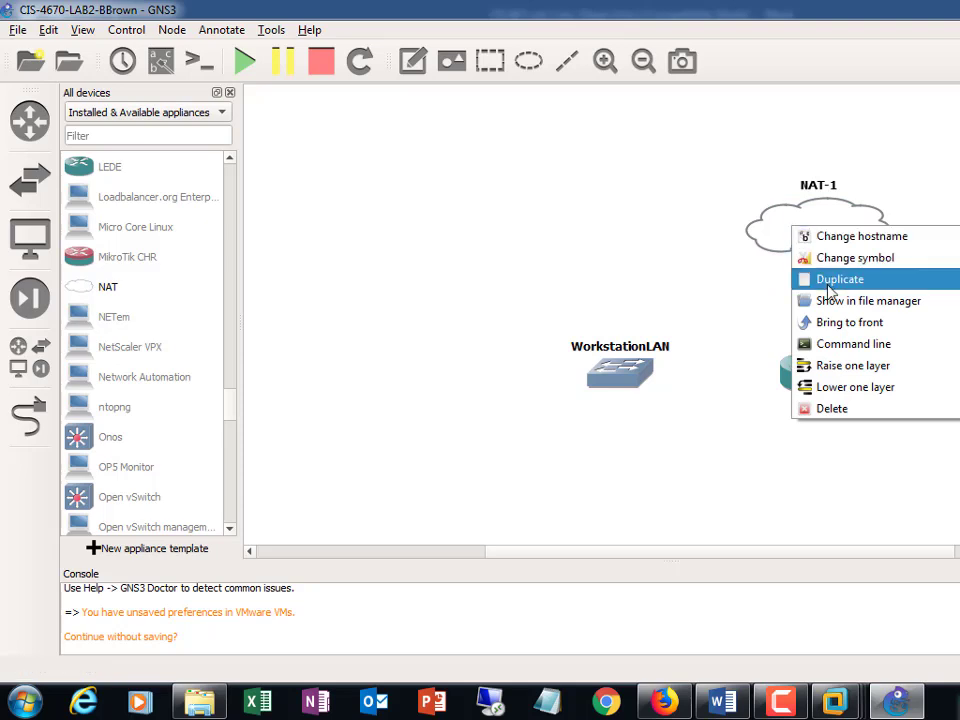
{"action": "left_click", "coordinate": [804, 221]}
{"action": "double_click", "coordinate": [804, 221]}
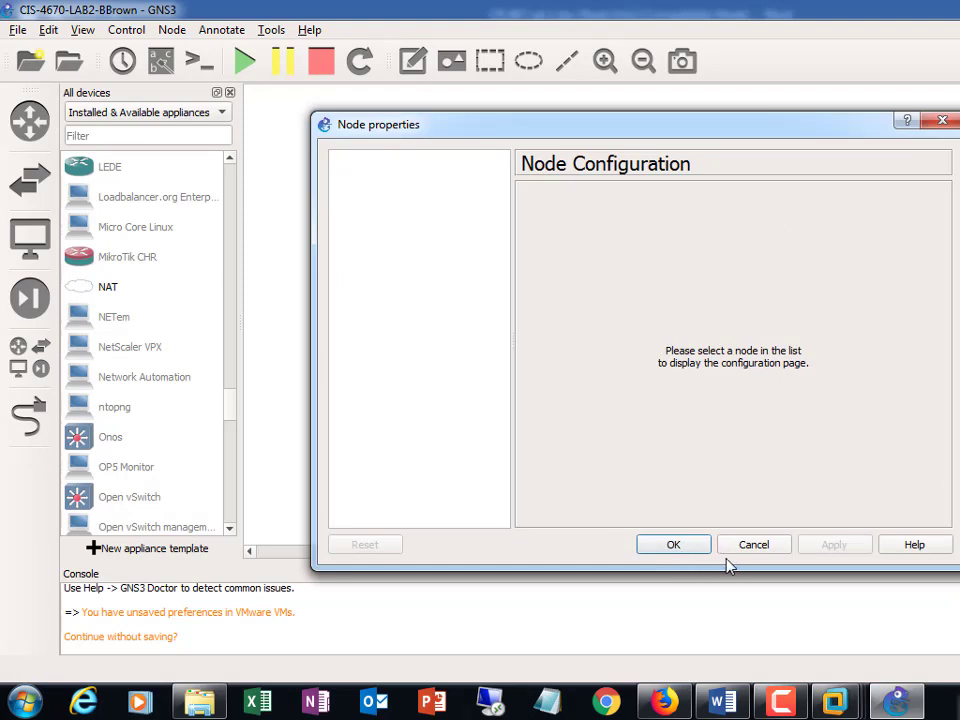
{"action": "left_click", "coordinate": [751, 546]}
{"action": "left_click_drag", "start_coordinate": [780, 252], "coordinate": [809, 238]}
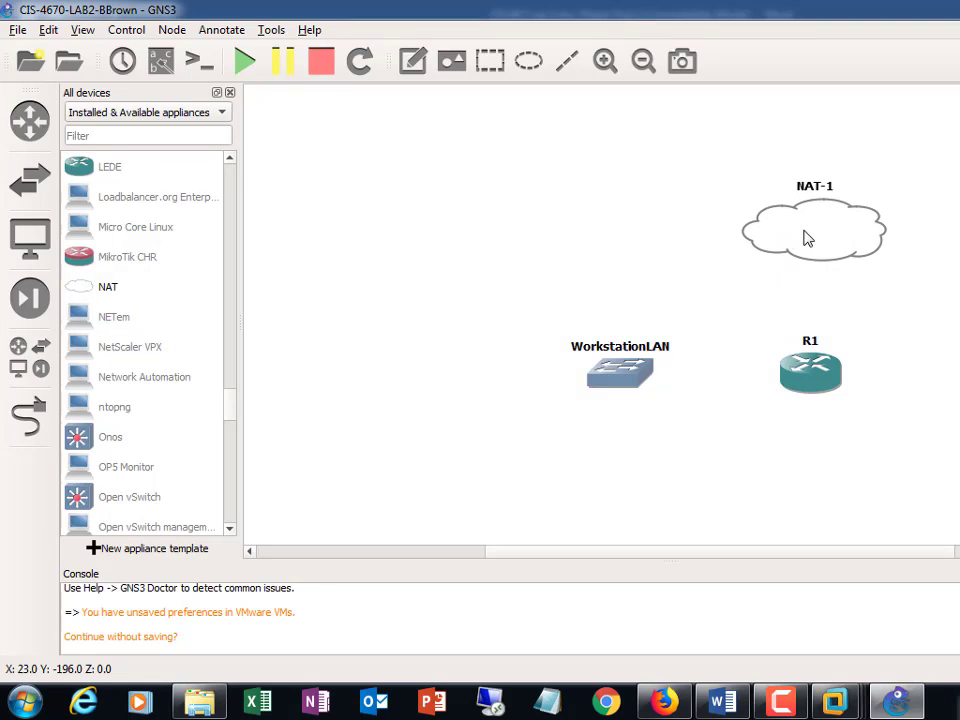
{"action": "double_click", "coordinate": [808, 238]}
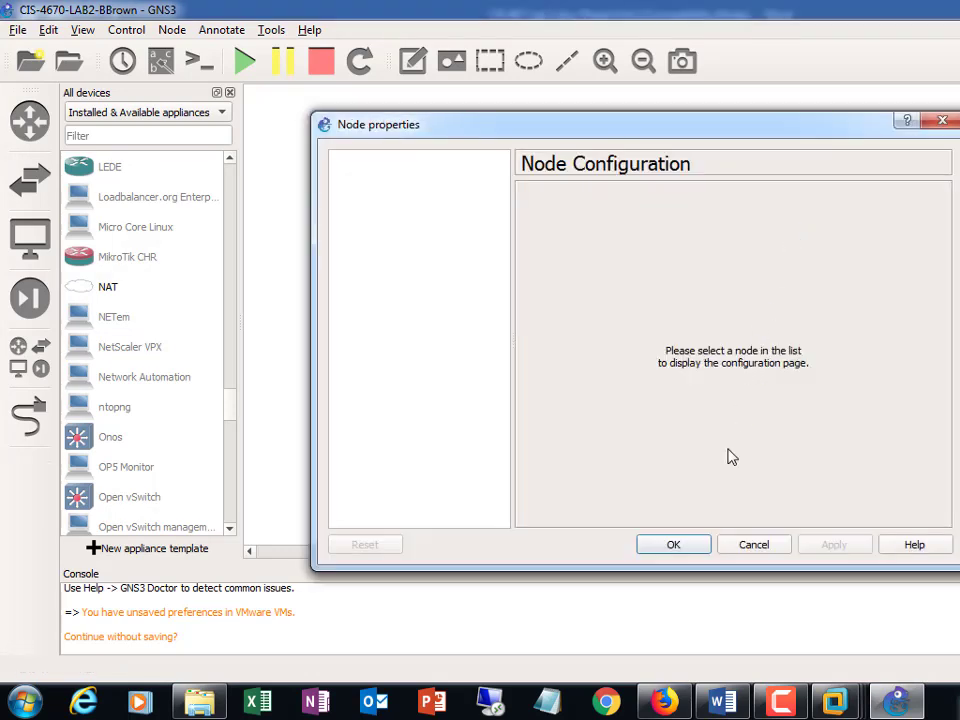
Close the NAT-1 node properties without changes and delete the NAT-1 cloud from the topology
{"action": "left_click", "coordinate": [753, 544]}
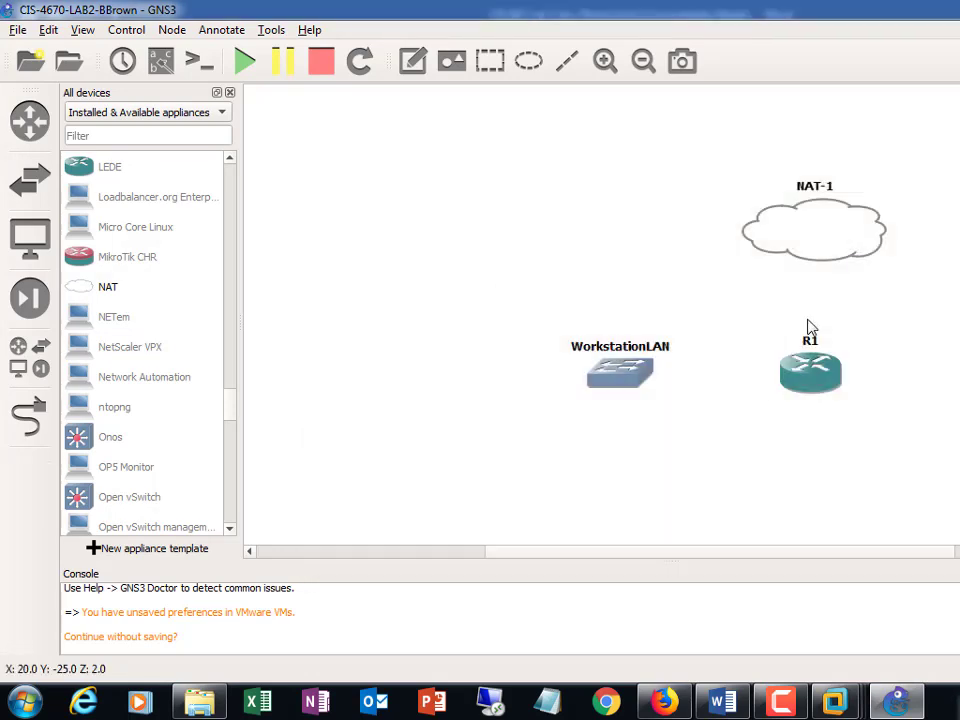
{"action": "key", "text": "Delete"}
{"action": "left_click", "coordinate": [678, 376]}
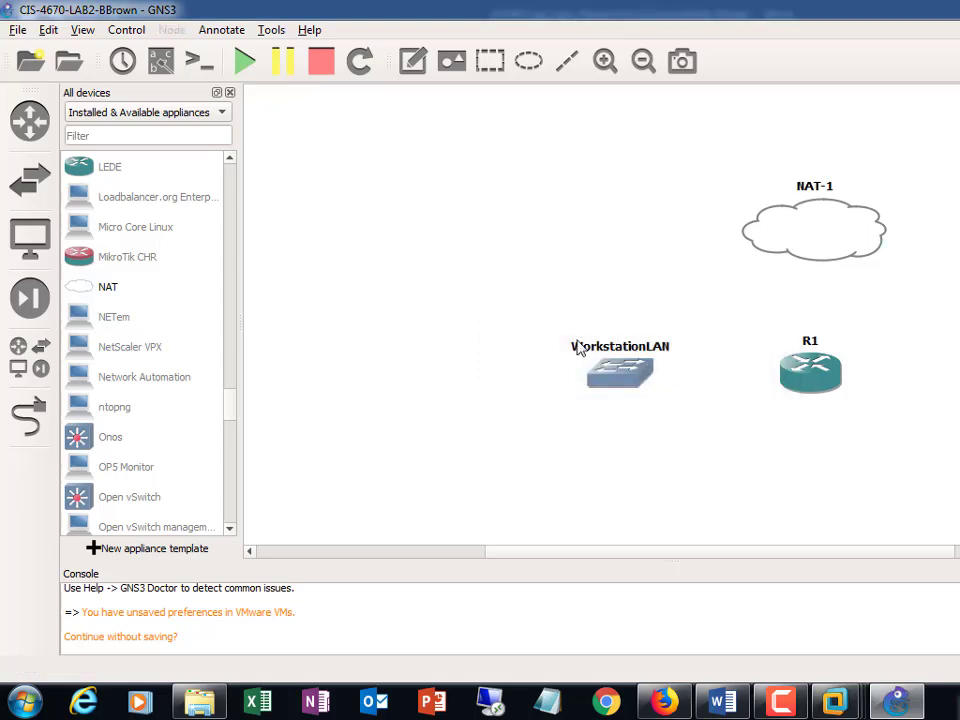
Browse the available appliances and review the Internet appliance's description, leaving without adding it
{"action": "scroll", "coordinate": [145, 422], "scroll_direction": "down", "scroll_amount": 13}
{"action": "left_click", "coordinate": [143, 420]}
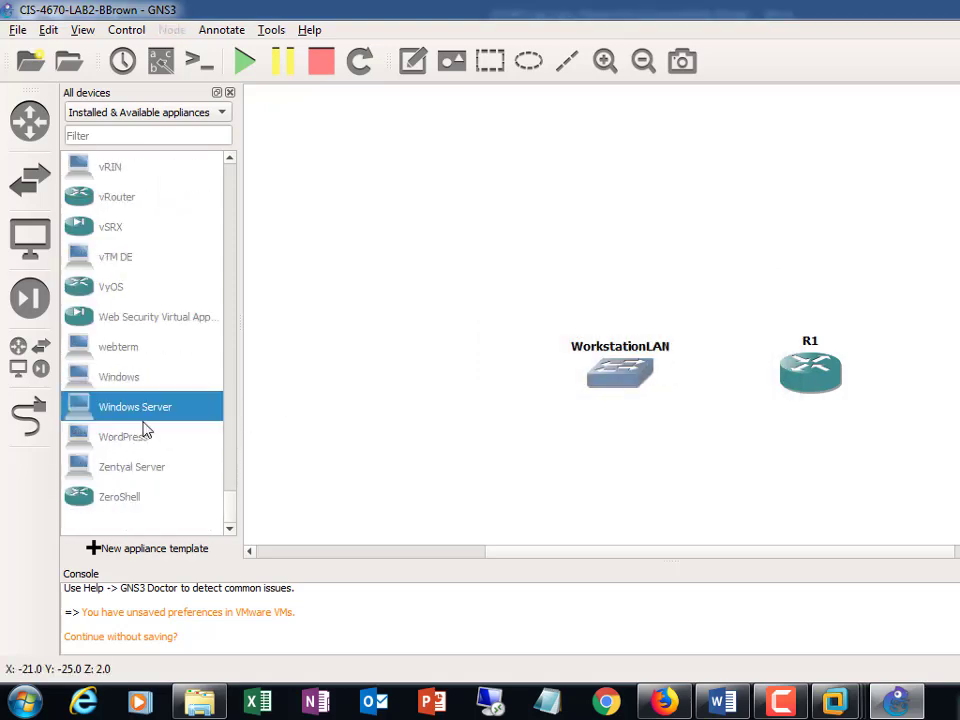
{"action": "scroll", "coordinate": [143, 430], "scroll_direction": "up", "scroll_amount": 14}
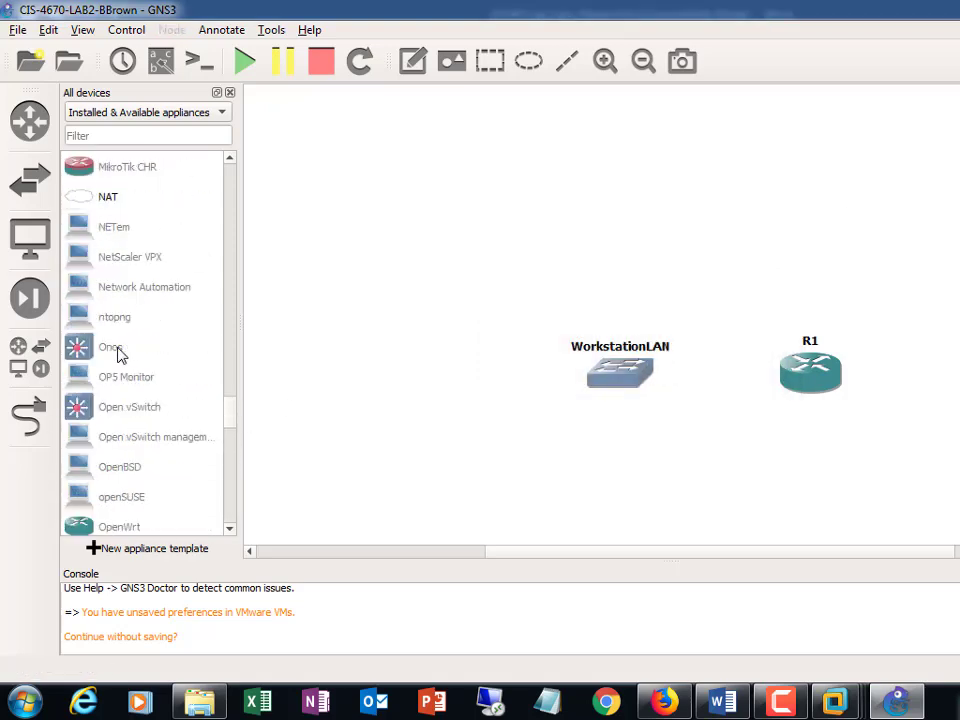
{"action": "scroll", "coordinate": [117, 354], "scroll_direction": "up", "scroll_amount": 3}
{"action": "scroll", "coordinate": [117, 354], "scroll_direction": "up", "scroll_amount": 4}
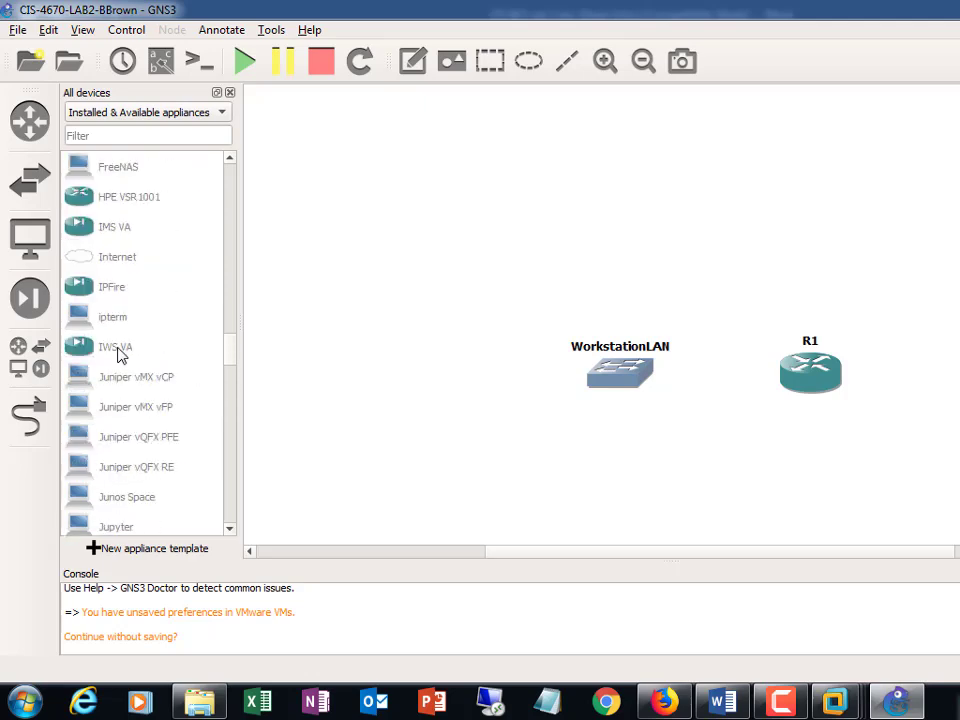
{"action": "double_click", "coordinate": [85, 262]}
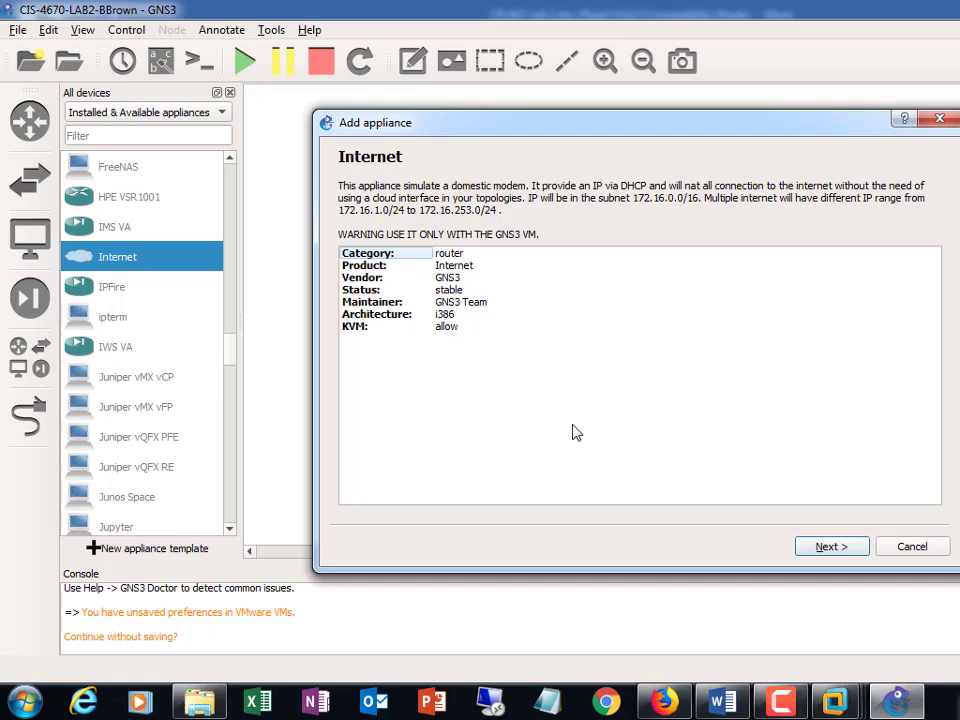
{"action": "left_click", "coordinate": [910, 546]}
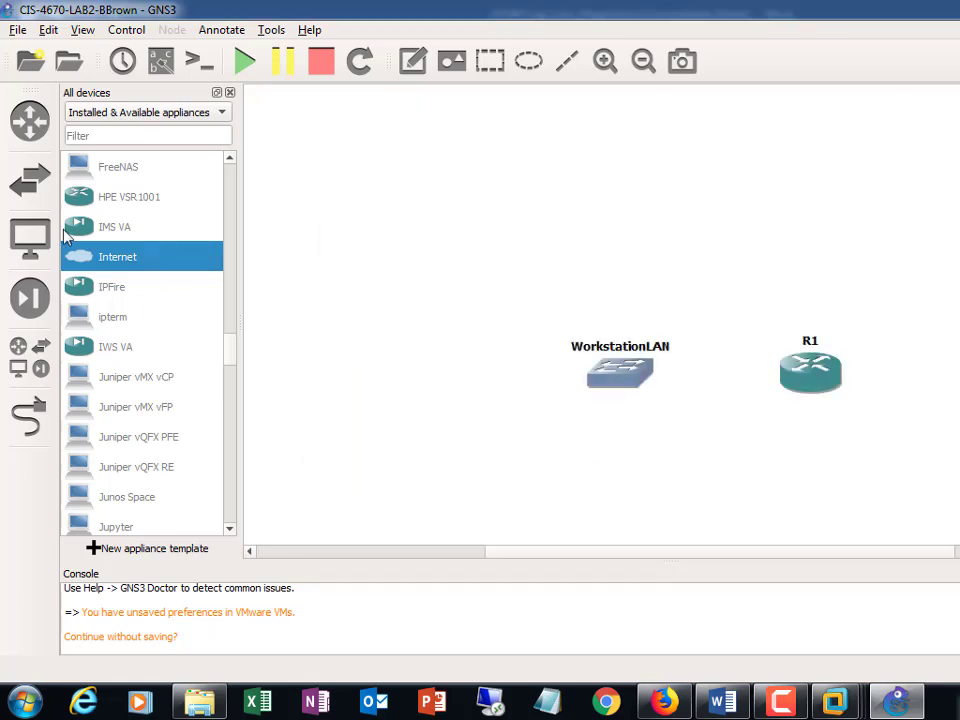
Add a Cloud node to the topology and place it directly above router R1
{"action": "scroll", "coordinate": [77, 265], "scroll_direction": "up", "scroll_amount": 8}
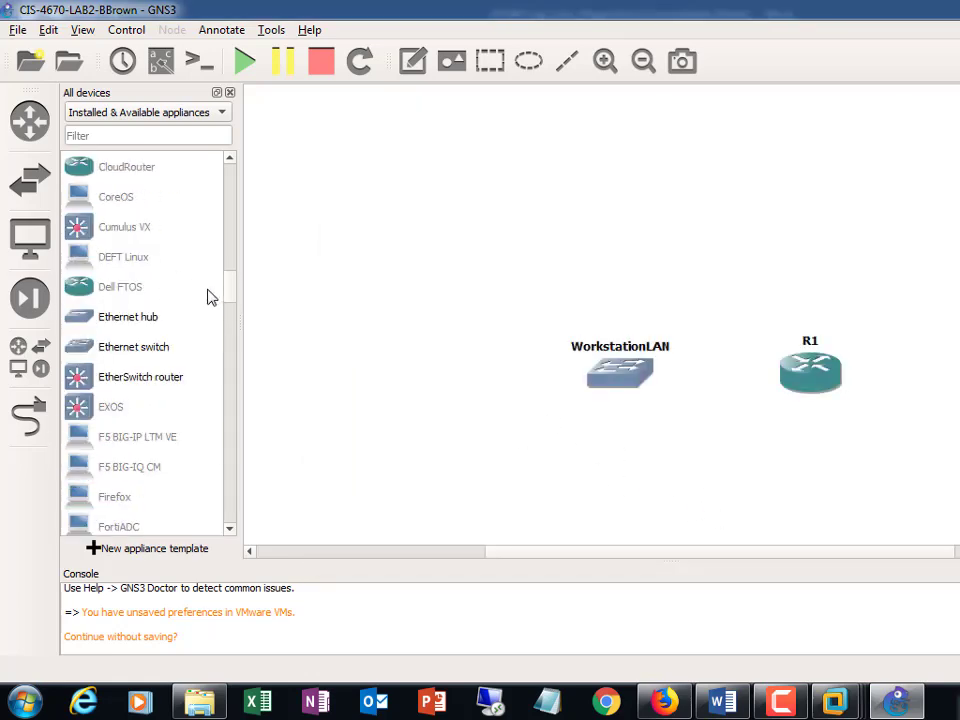
{"action": "scroll", "coordinate": [184, 304], "scroll_direction": "up", "scroll_amount": 2}
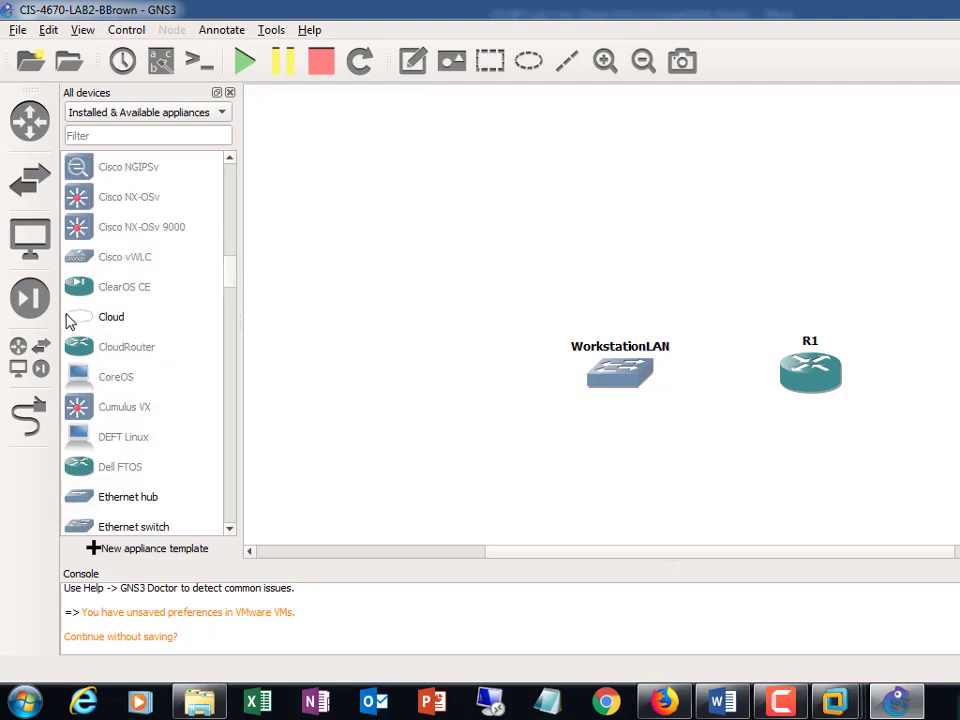
{"action": "left_click_drag", "start_coordinate": [70, 320], "coordinate": [820, 228]}
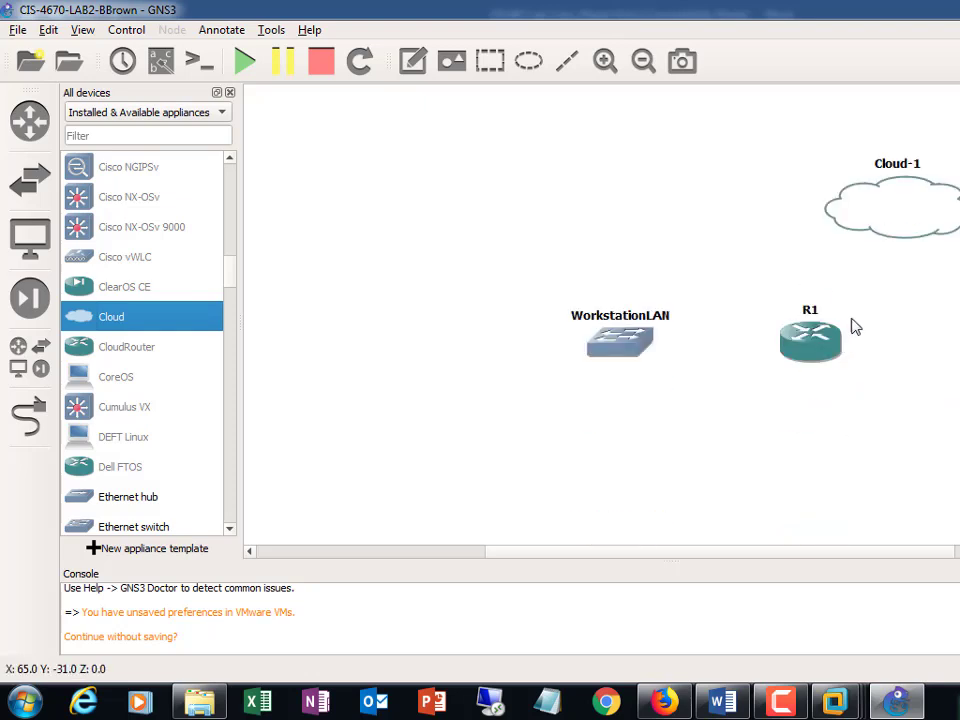
{"action": "left_click_drag", "start_coordinate": [885, 205], "coordinate": [780, 200]}
Configure Cloud-1 to show special Ethernet interfaces and add Wireless Network Connection as its Ethernet interface
{"action": "right_click", "coordinate": [781, 196]}
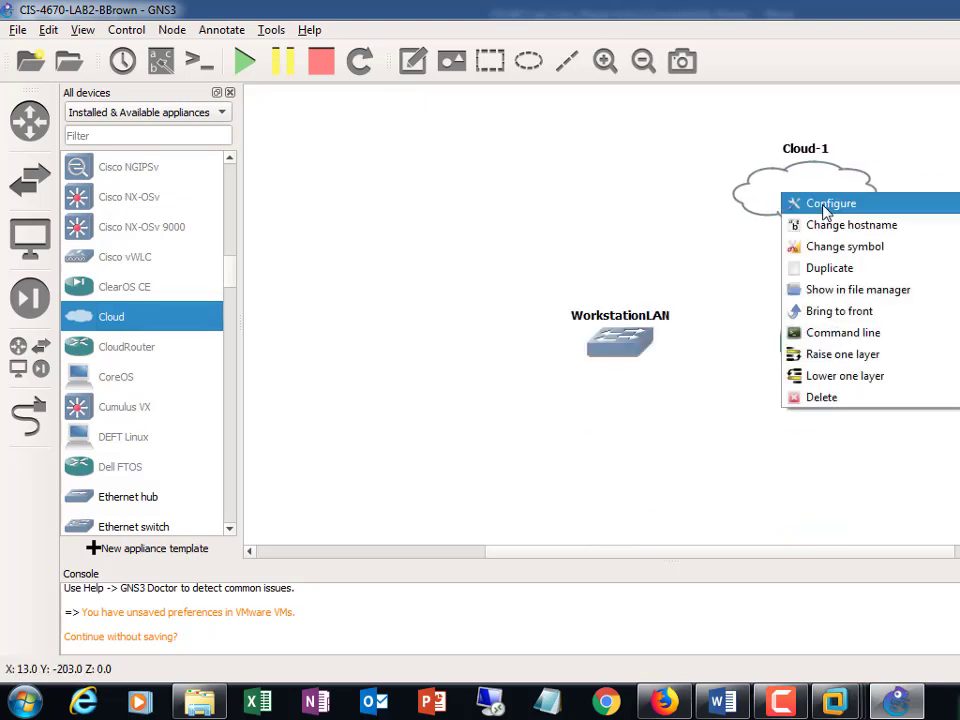
{"action": "left_click", "coordinate": [826, 208]}
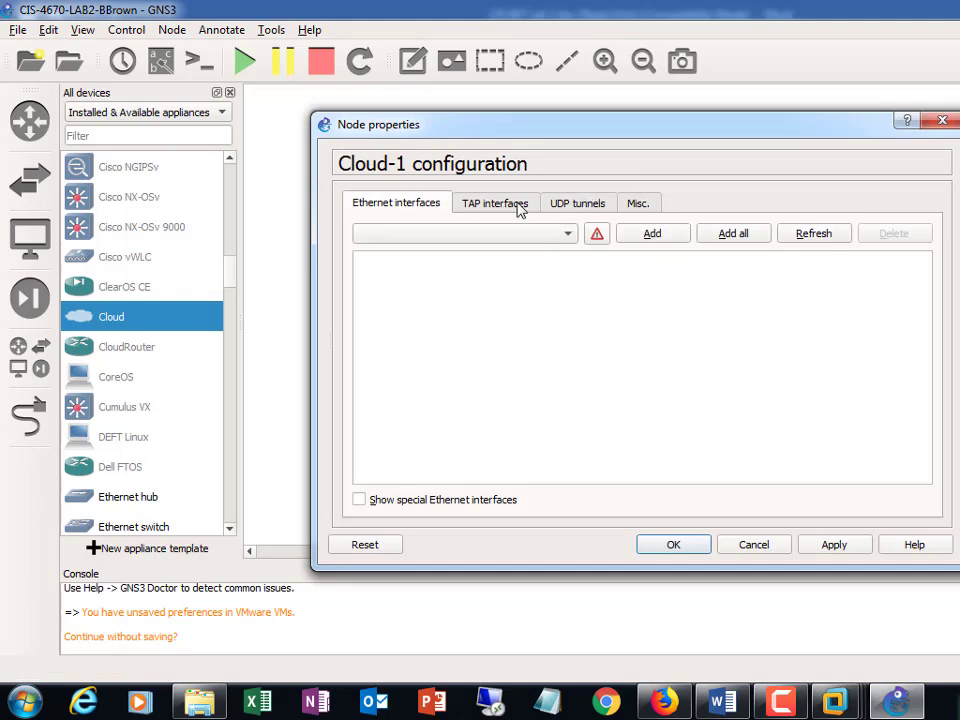
{"action": "left_click", "coordinate": [467, 203]}
{"action": "left_click", "coordinate": [410, 204]}
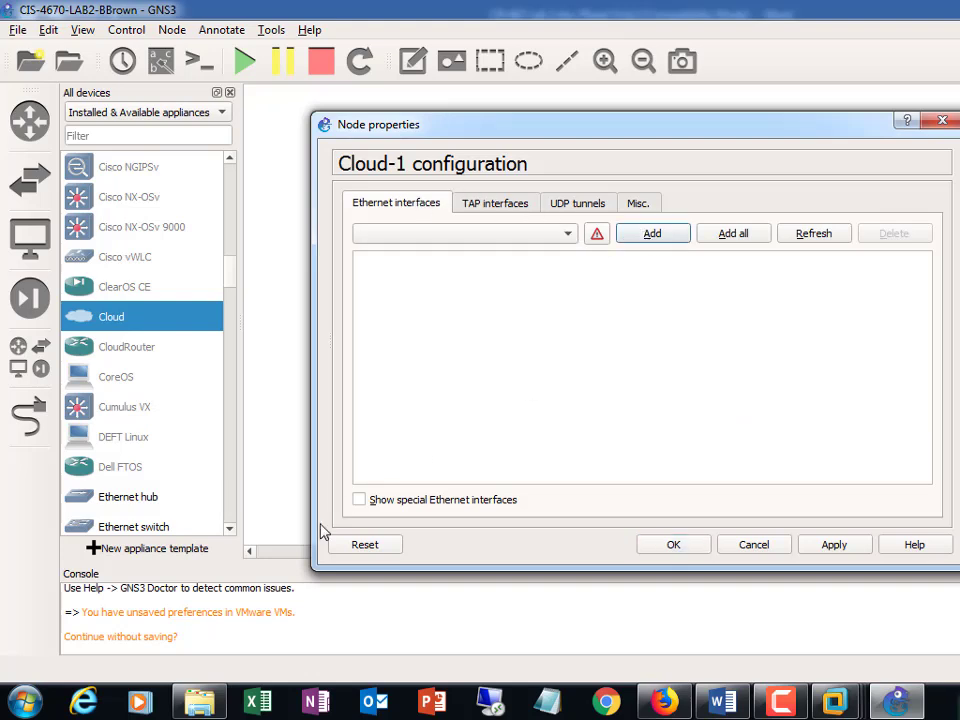
{"action": "left_click", "coordinate": [359, 500]}
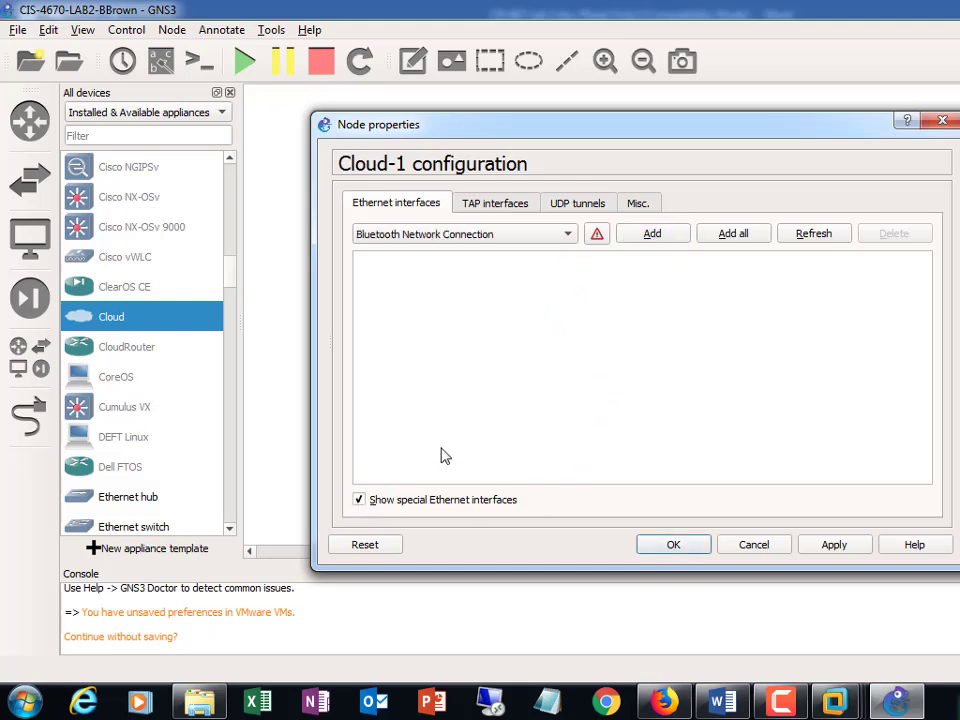
{"action": "left_click", "coordinate": [550, 236]}
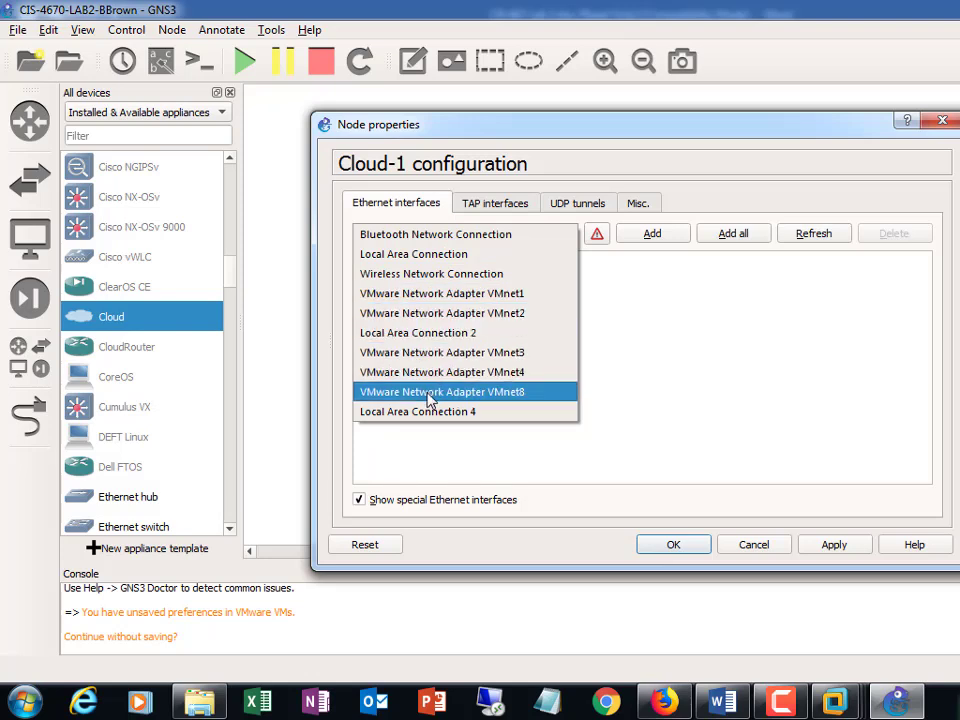
{"action": "left_click", "coordinate": [430, 274]}
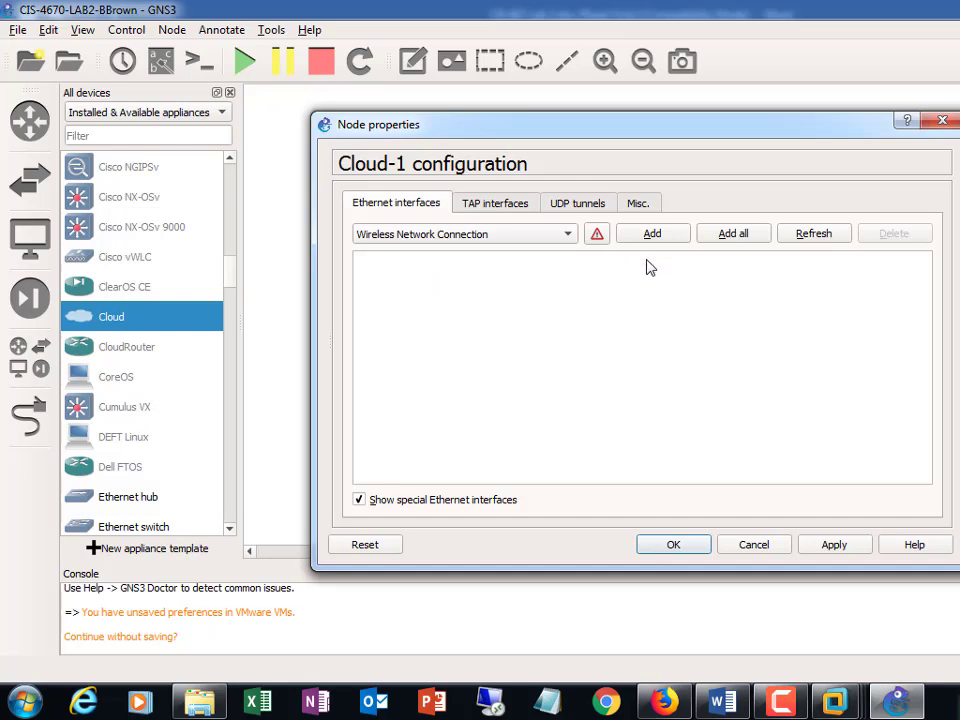
{"action": "left_click", "coordinate": [655, 234]}
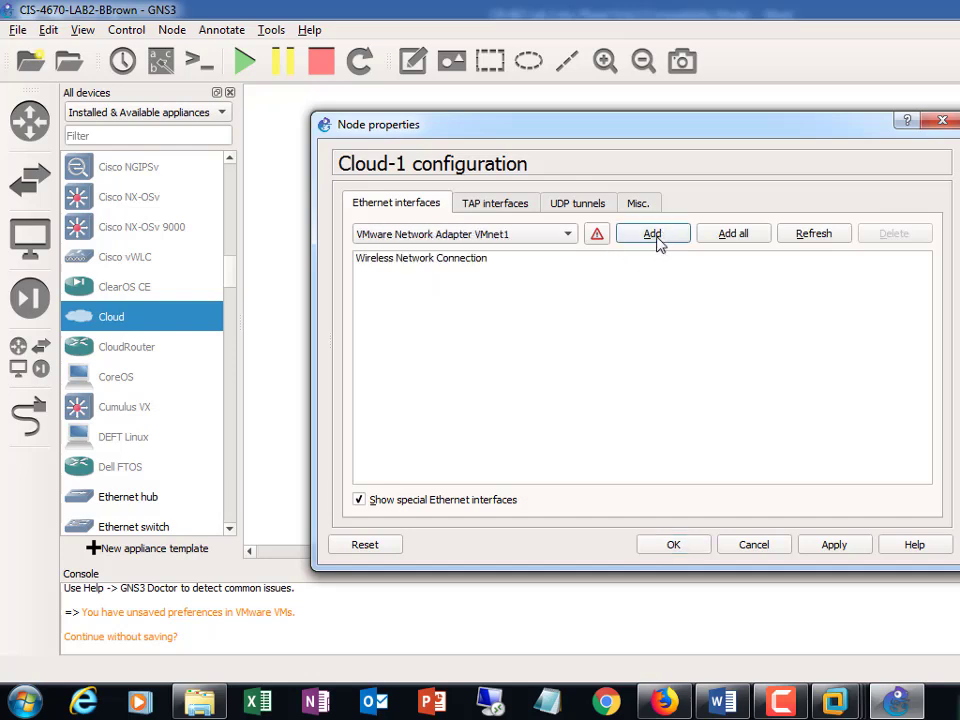
{"action": "left_click", "coordinate": [469, 259]}
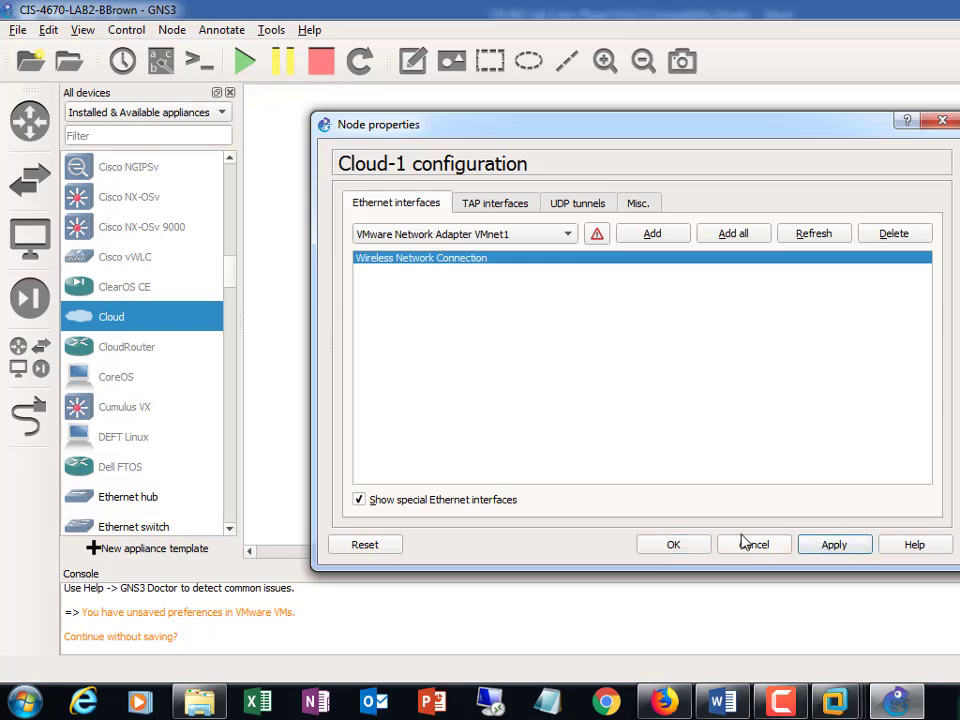
{"action": "left_click", "coordinate": [675, 544]}
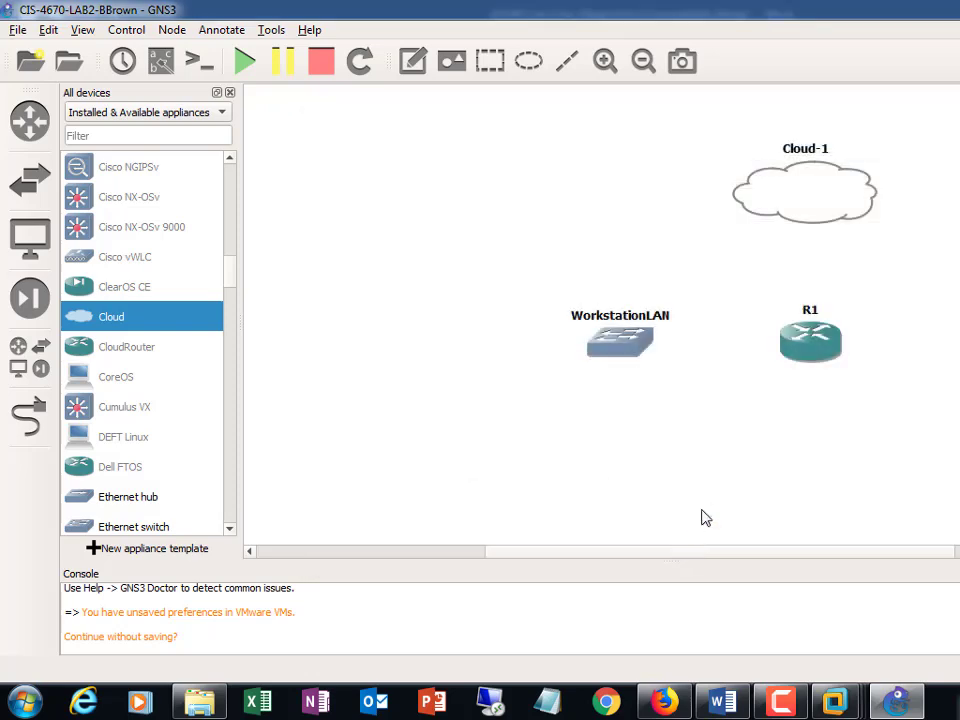
Link Cloud-1's Wireless Network Connection to GigabitEthernet1/0 on router R1
{"action": "left_click", "coordinate": [30, 422]}
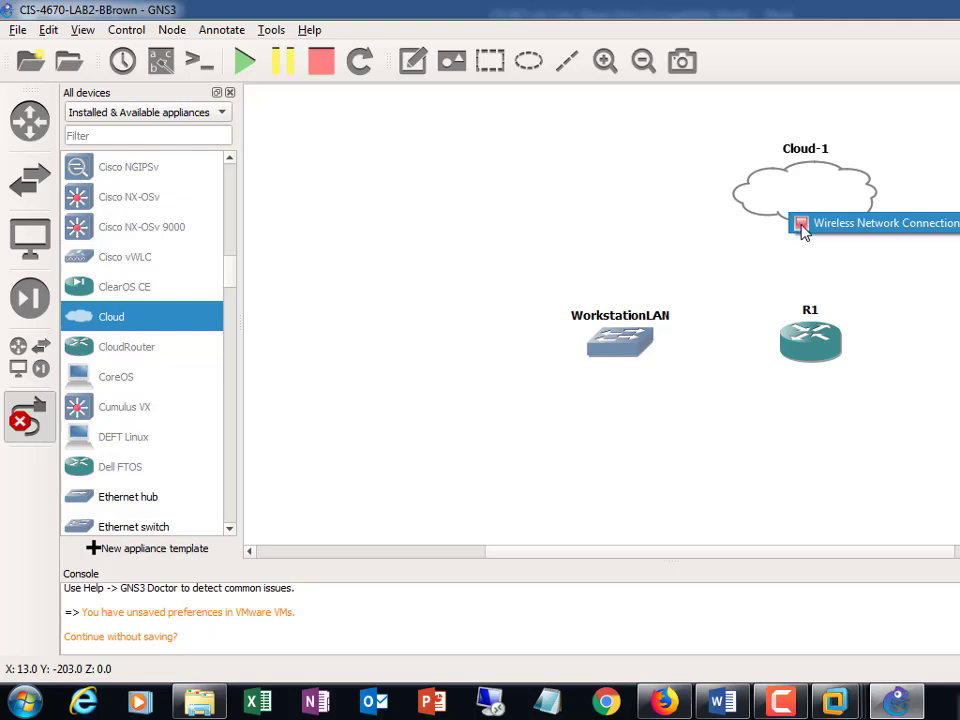
{"action": "left_click", "coordinate": [801, 224]}
{"action": "left_click", "coordinate": [813, 332]}
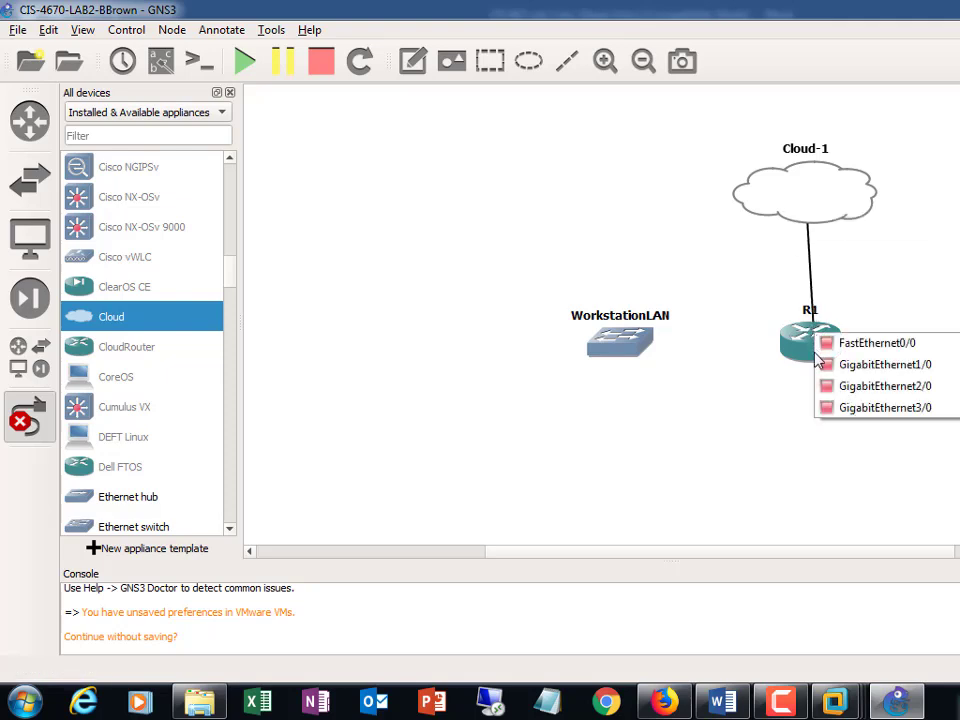
{"action": "left_click", "coordinate": [828, 368]}
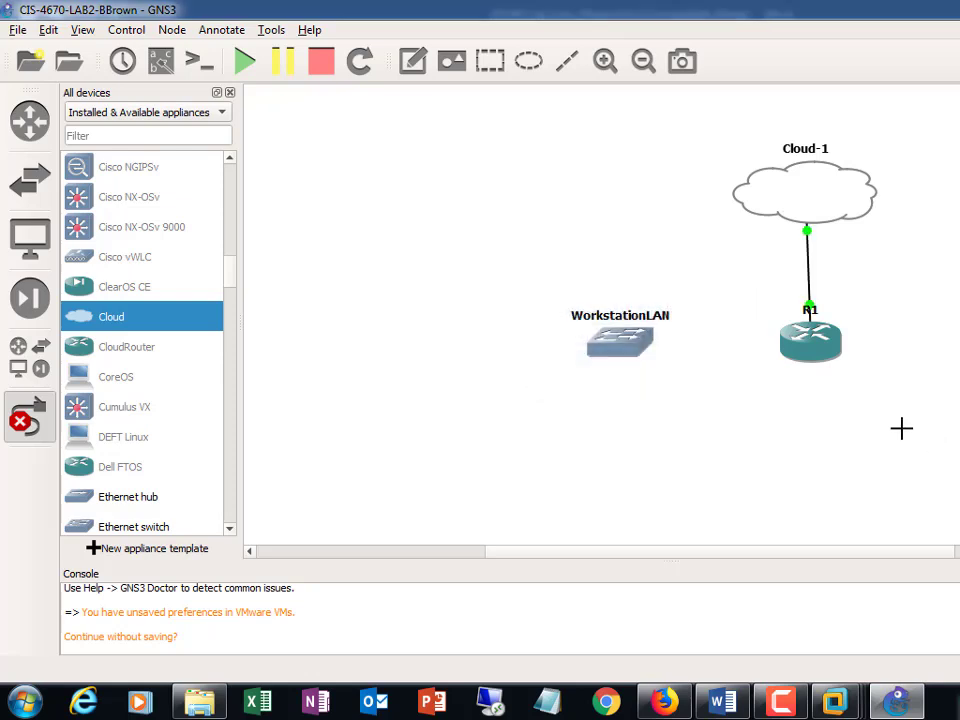
Link Ethernet0 on the WorkstationLAN switch to GigabitEthernet2/0 on R1, and finish adding links
{"action": "left_click", "coordinate": [633, 348]}
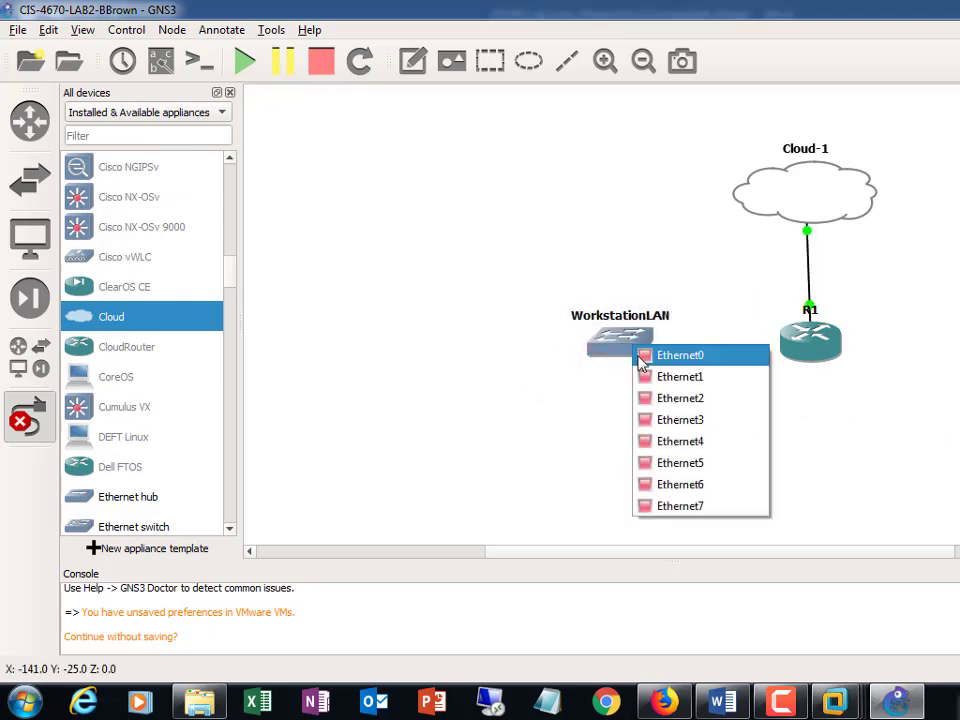
{"action": "left_click", "coordinate": [643, 356]}
{"action": "left_click", "coordinate": [799, 348]}
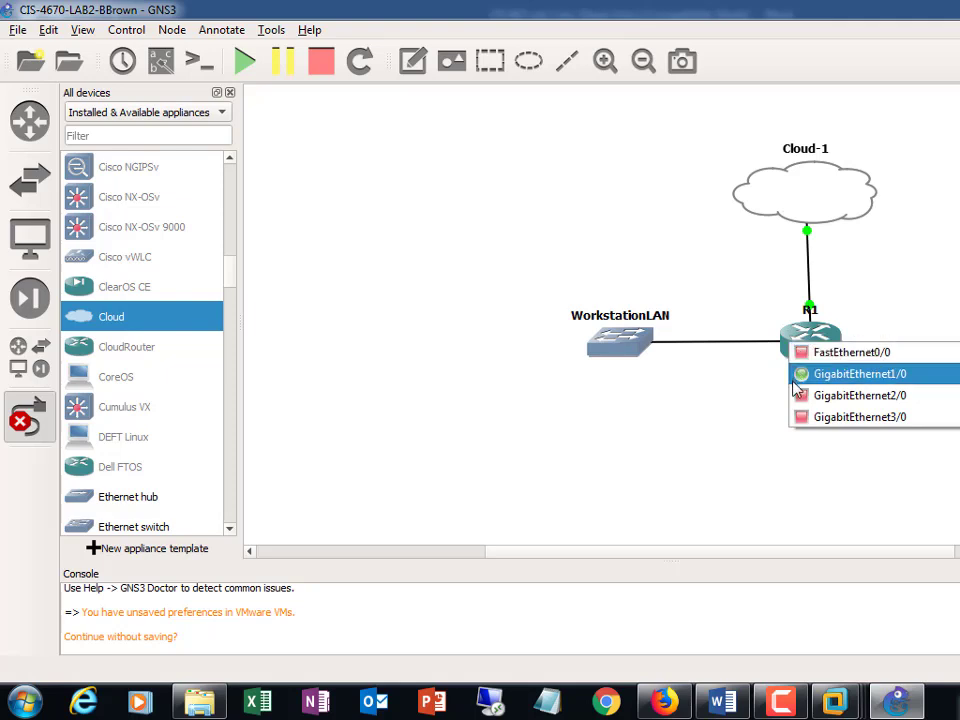
{"action": "left_click", "coordinate": [800, 395]}
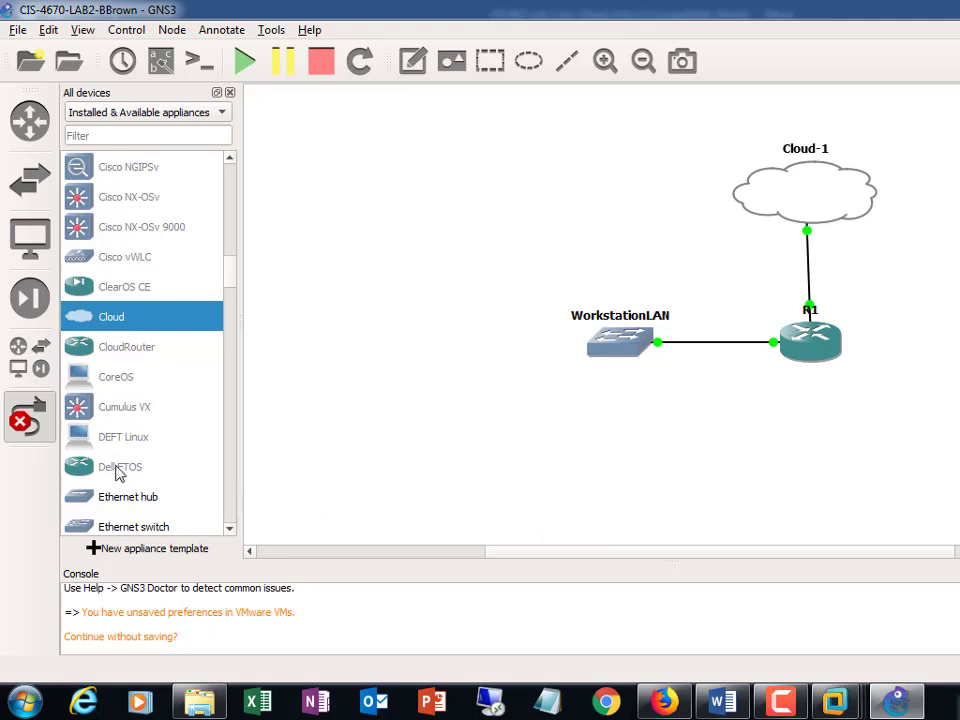
{"action": "left_click", "coordinate": [28, 420]}
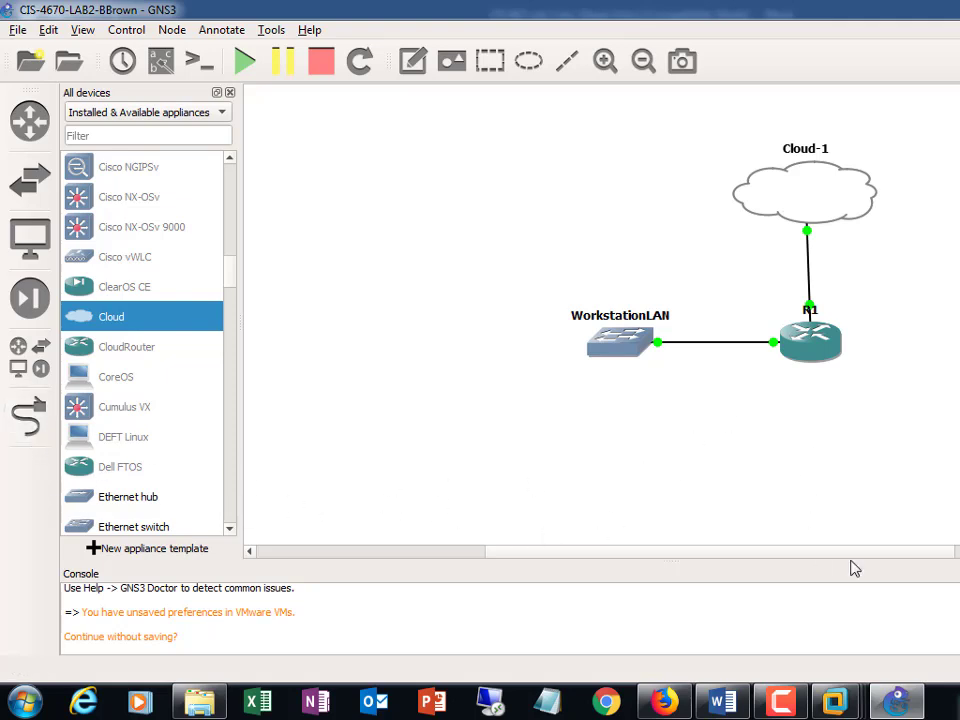
Open the console of router R1 and enter global configuration mode with conf t
{"action": "right_click", "coordinate": [822, 338]}
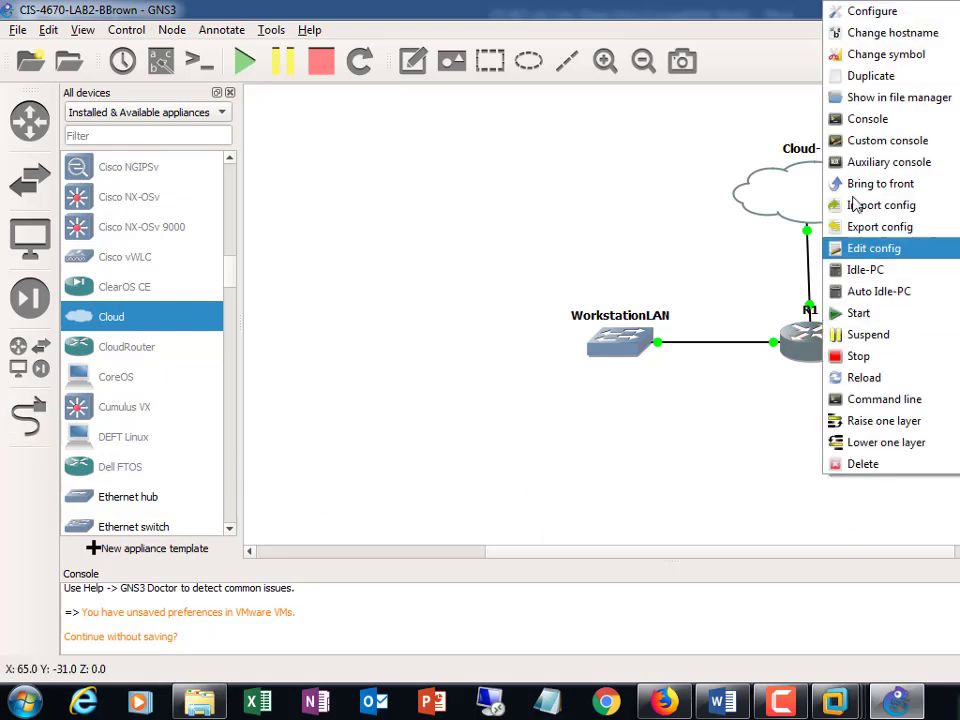
{"action": "left_click", "coordinate": [880, 118]}
{"action": "left_click_drag", "start_coordinate": [678, 90], "coordinate": [640, 35]}
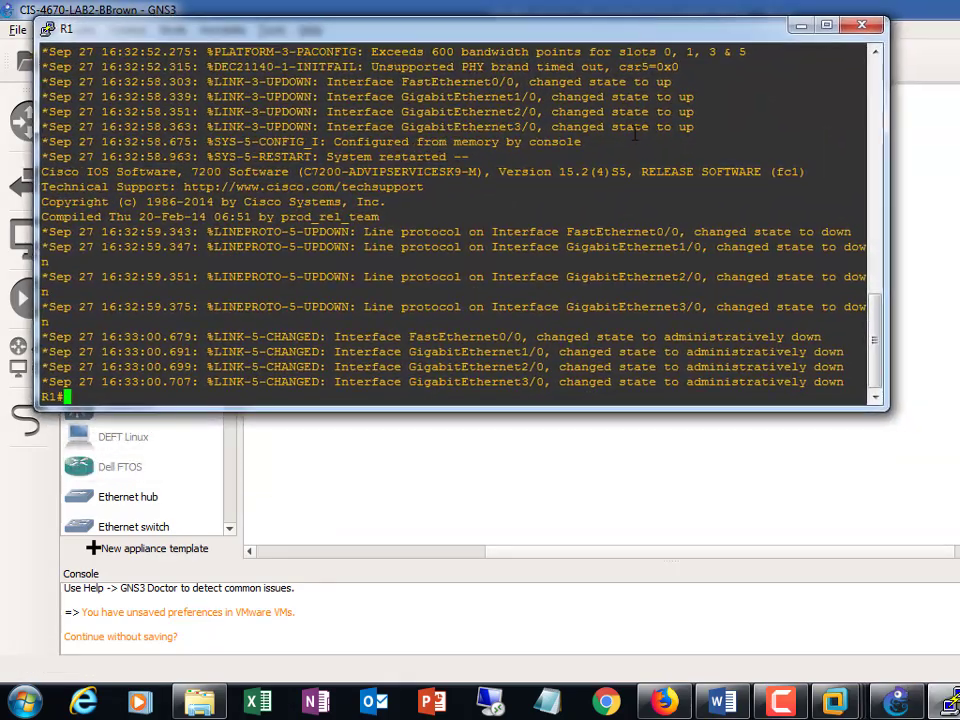
{"action": "key", "text": "Return"}
{"action": "type", "text": "conf t"}
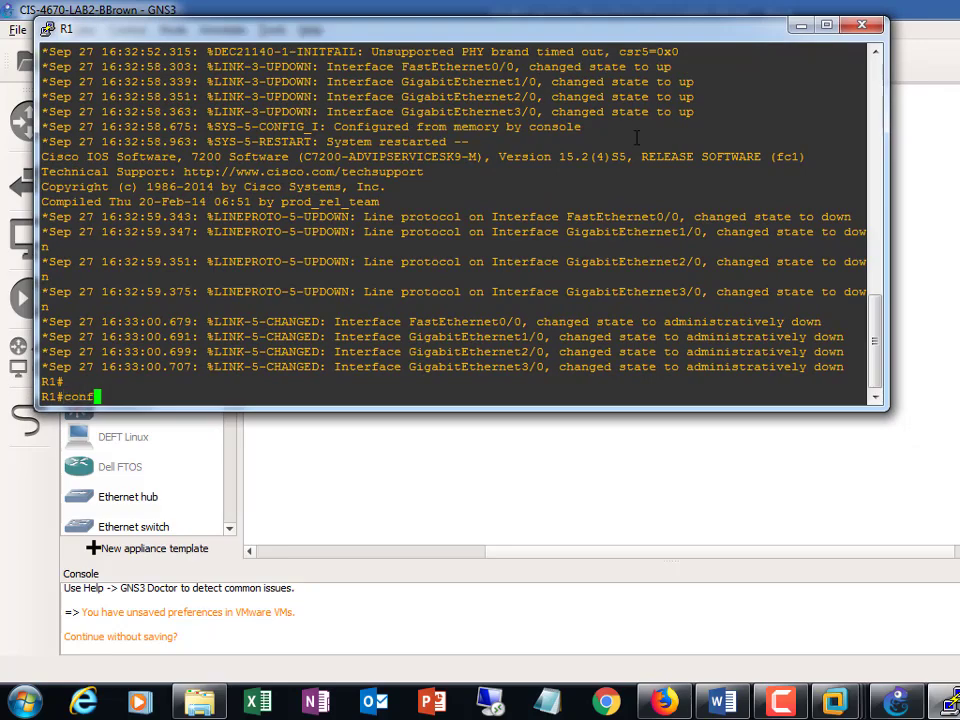
{"action": "key", "text": "Return"}
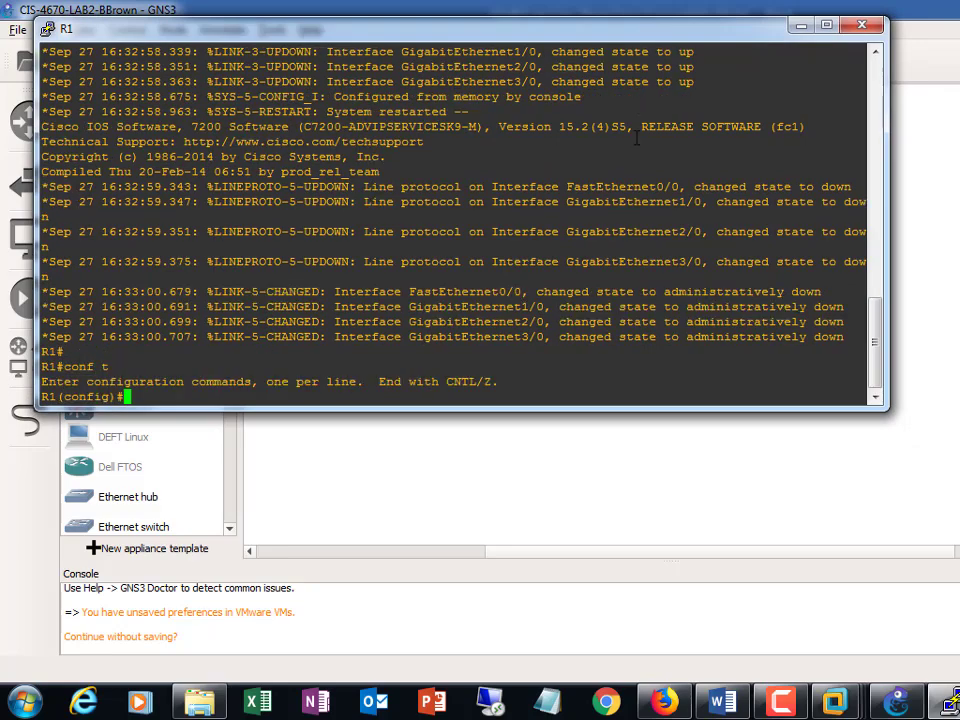
Switch to the CIS 467 Lab 2 document in Word, arrange it side by side with the R1 console, and review the Lab Tasks
{"action": "left_click", "coordinate": [723, 703]}
{"action": "left_click_drag", "start_coordinate": [616, 11], "coordinate": [959, 145]}
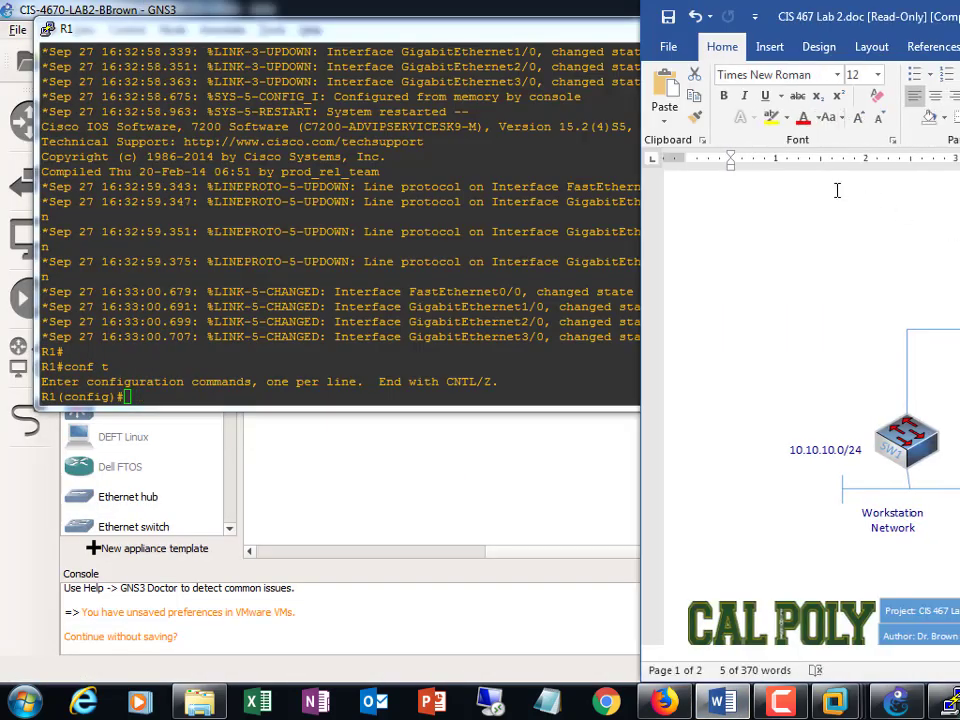
{"action": "left_click_drag", "start_coordinate": [516, 32], "coordinate": [1, 250]}
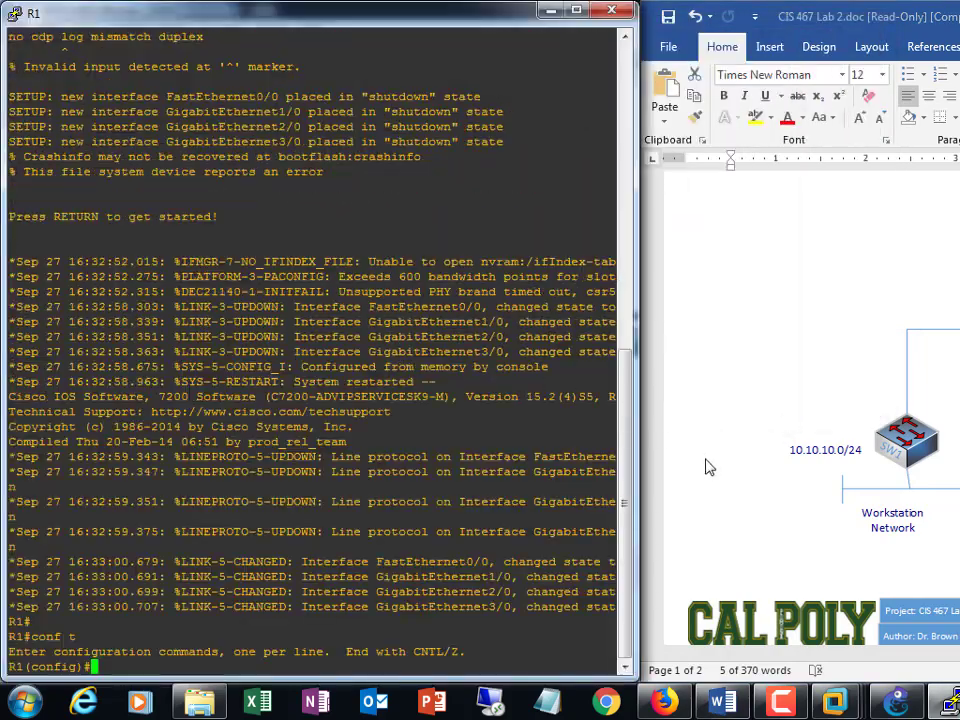
{"action": "scroll", "coordinate": [784, 350], "scroll_direction": "down", "scroll_amount": 8}
{"action": "scroll", "coordinate": [786, 371], "scroll_direction": "down", "scroll_amount": 5}
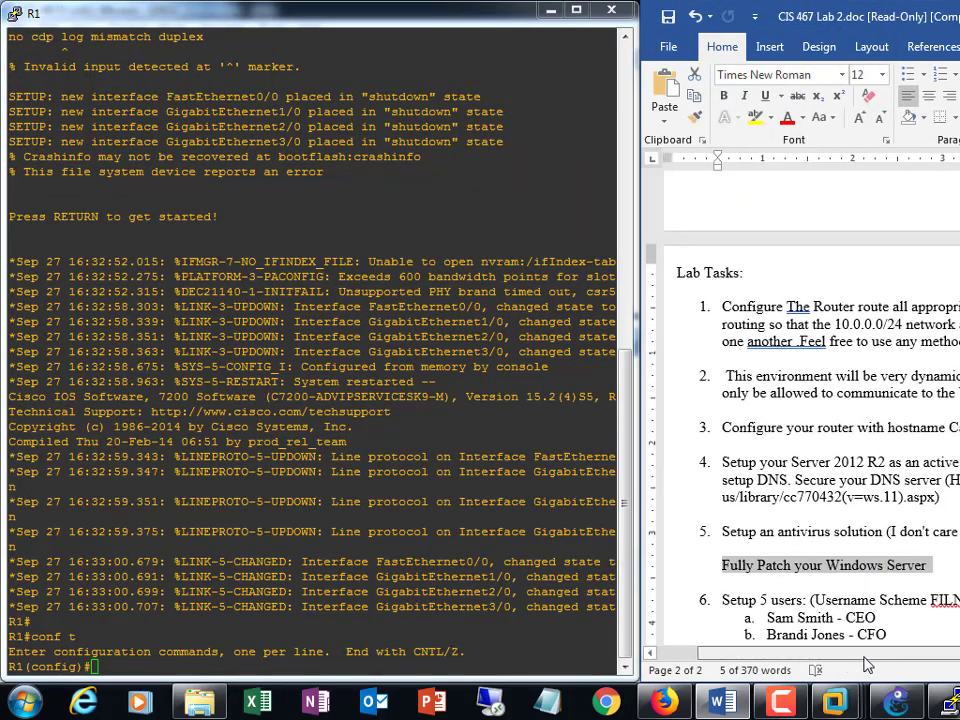
{"action": "scroll", "coordinate": [848, 655], "scroll_direction": "right", "scroll_amount": 3}
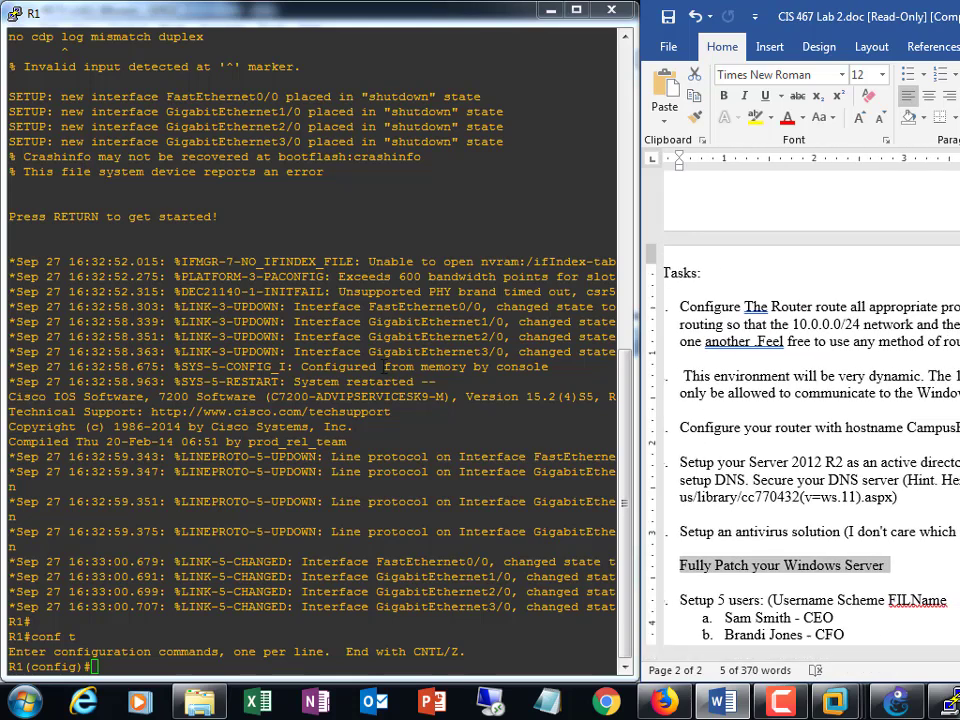
{"action": "scroll", "coordinate": [800, 400], "scroll_direction": "down", "scroll_amount": 1}
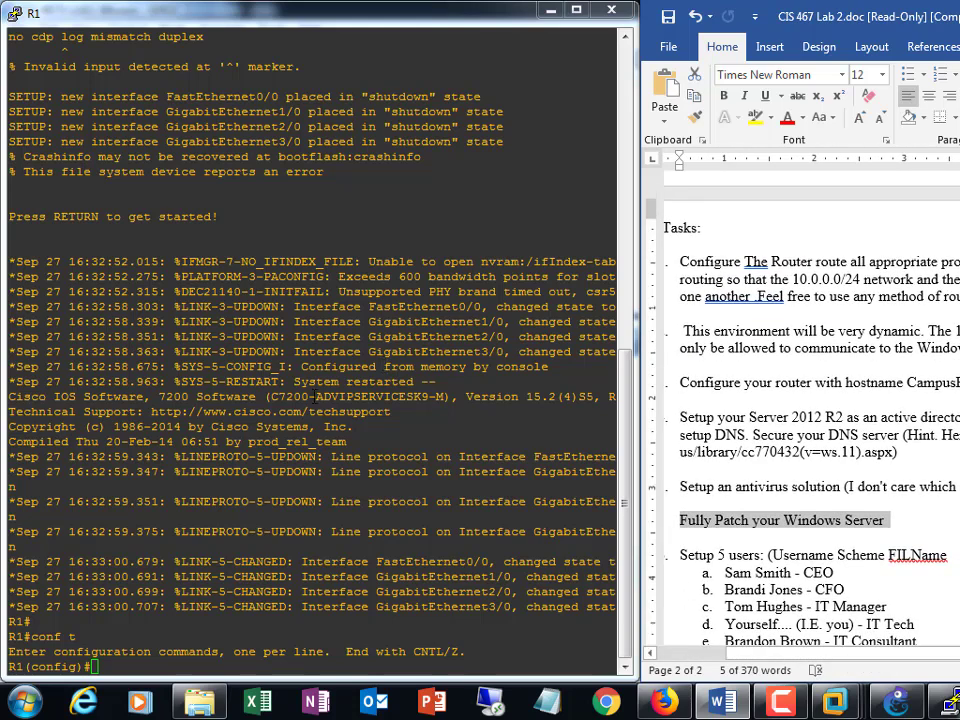
Set the router's hostname to CampusR1 in the R1 console
{"action": "left_click", "coordinate": [236, 298]}
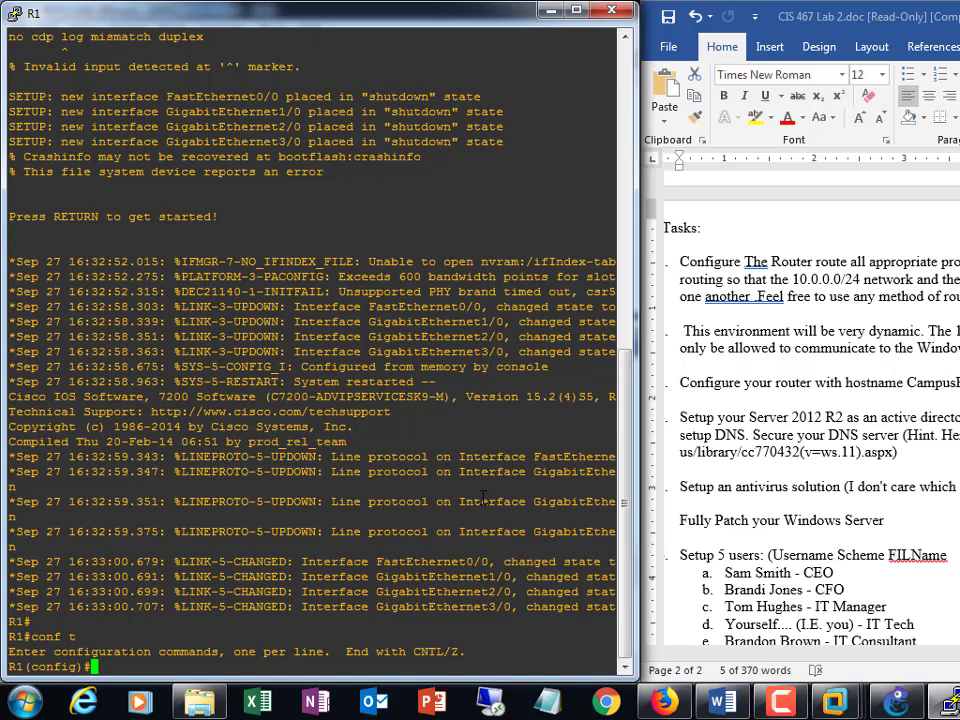
{"action": "type", "text": "hostname Campus"}
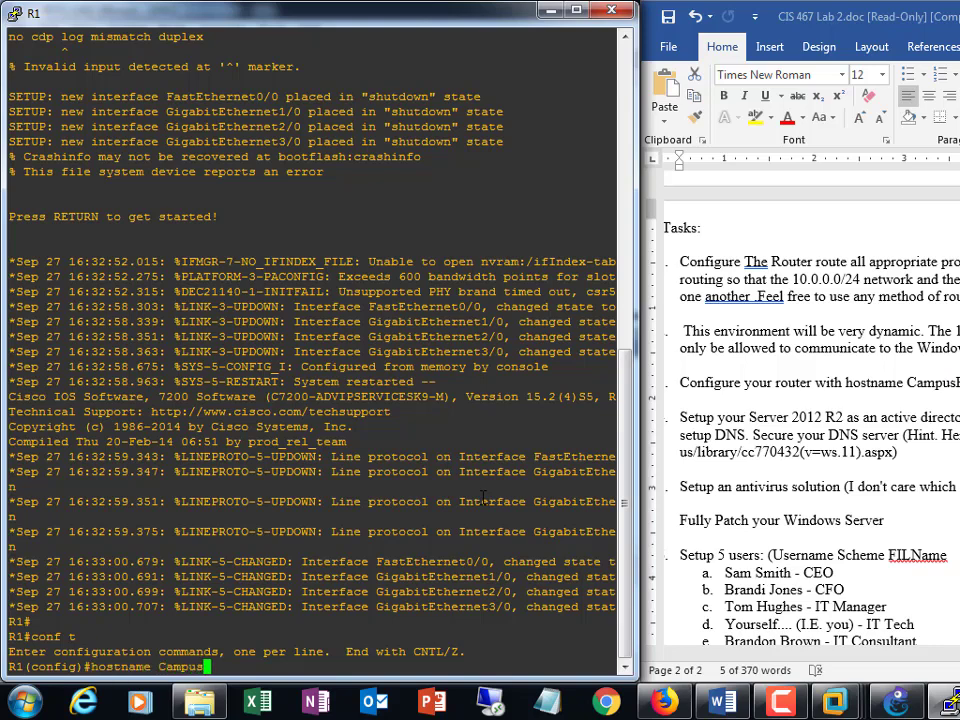
{"action": "type", "text": "R1"}
{"action": "key", "text": "Return"}
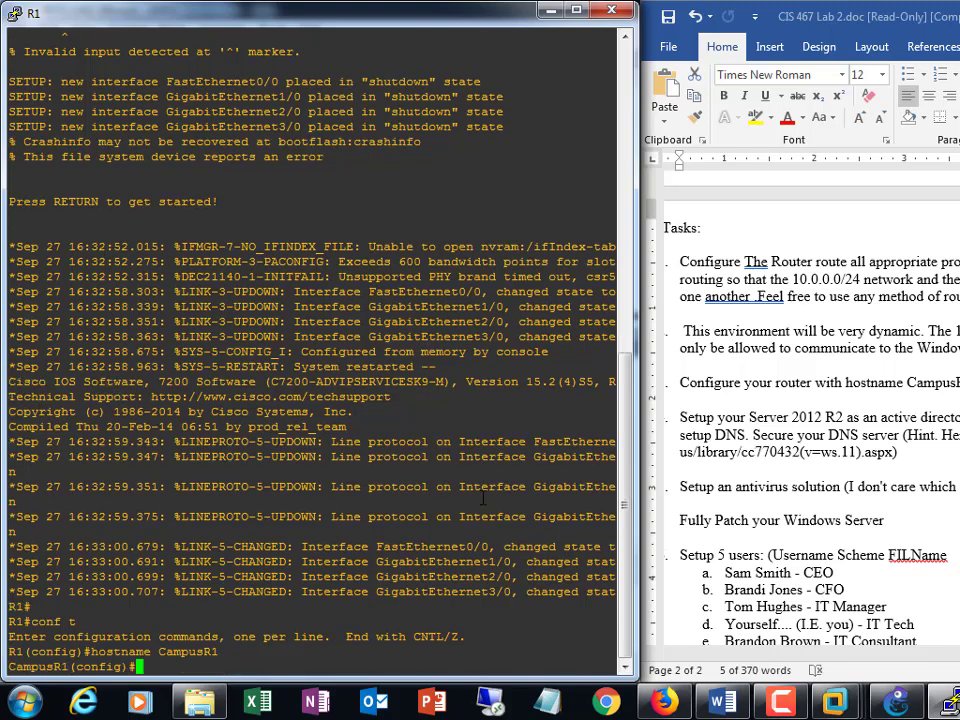
Configure interface g1/0 to obtain its IP address by DHCP and enable it with no shut
{"action": "type", "text": "int g1/0"}
{"action": "key", "text": "Return"}
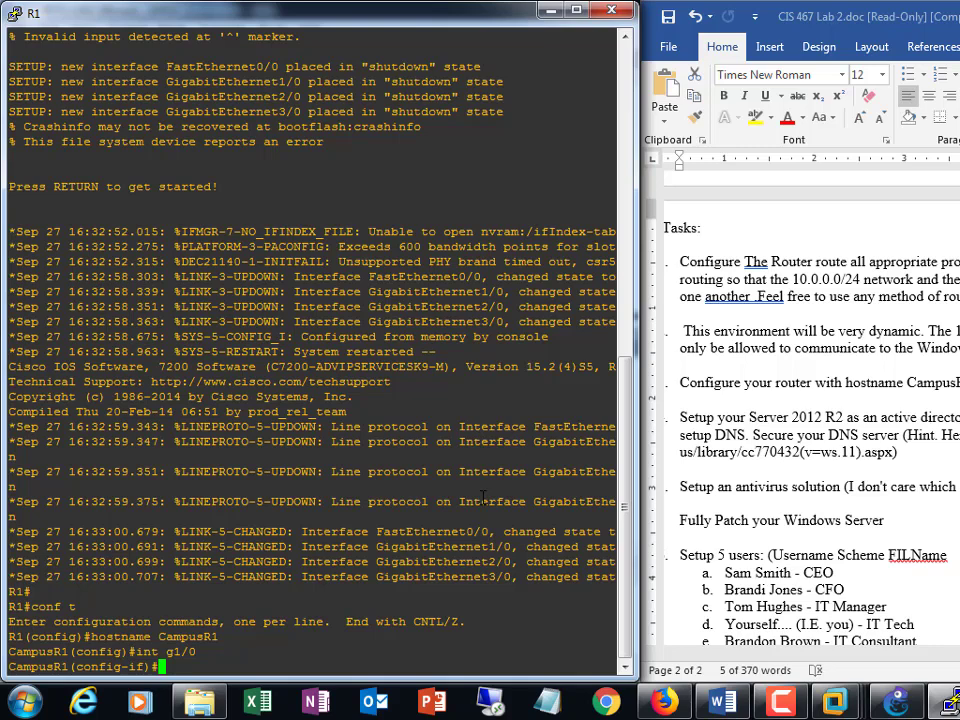
{"action": "type", "text": "ip add"}
{"action": "key", "text": "Tab"}
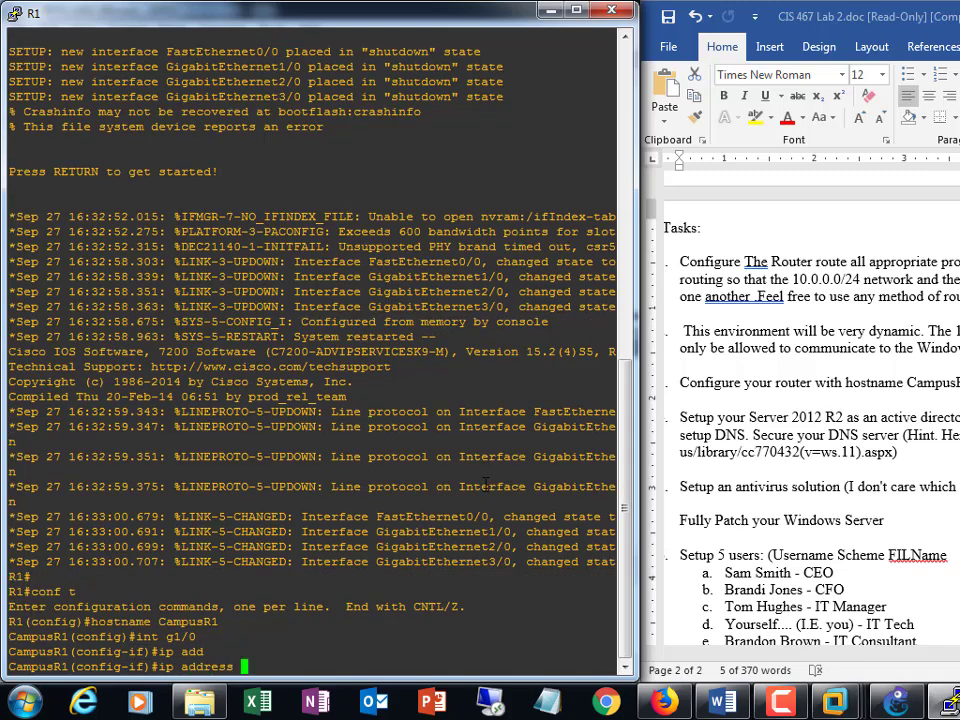
{"action": "type", "text": "dh"}
{"action": "key", "text": "Tab"}
{"action": "type", "text": "?"}
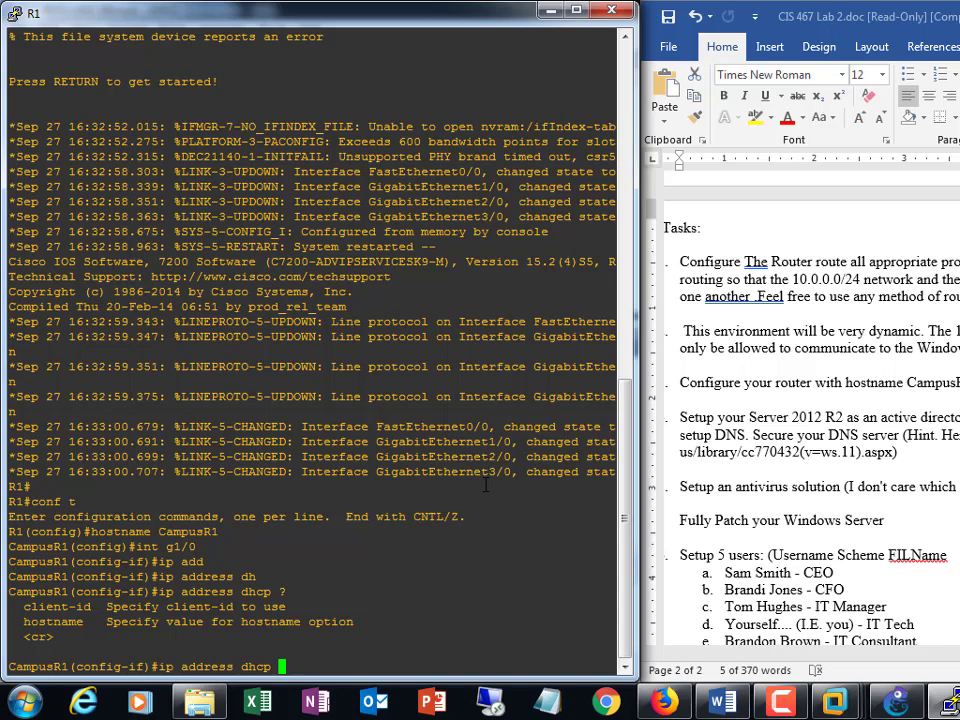
{"action": "key", "text": "BackSpace"}
{"action": "key", "text": "Return"}
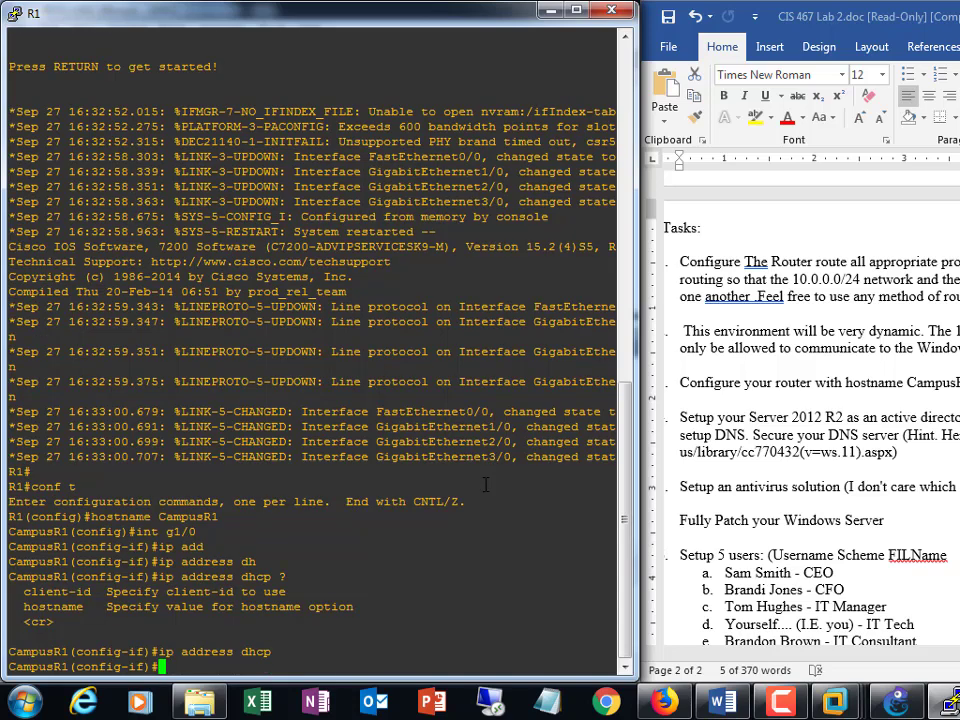
{"action": "type", "text": "no shut"}
{"action": "key", "text": "Return"}
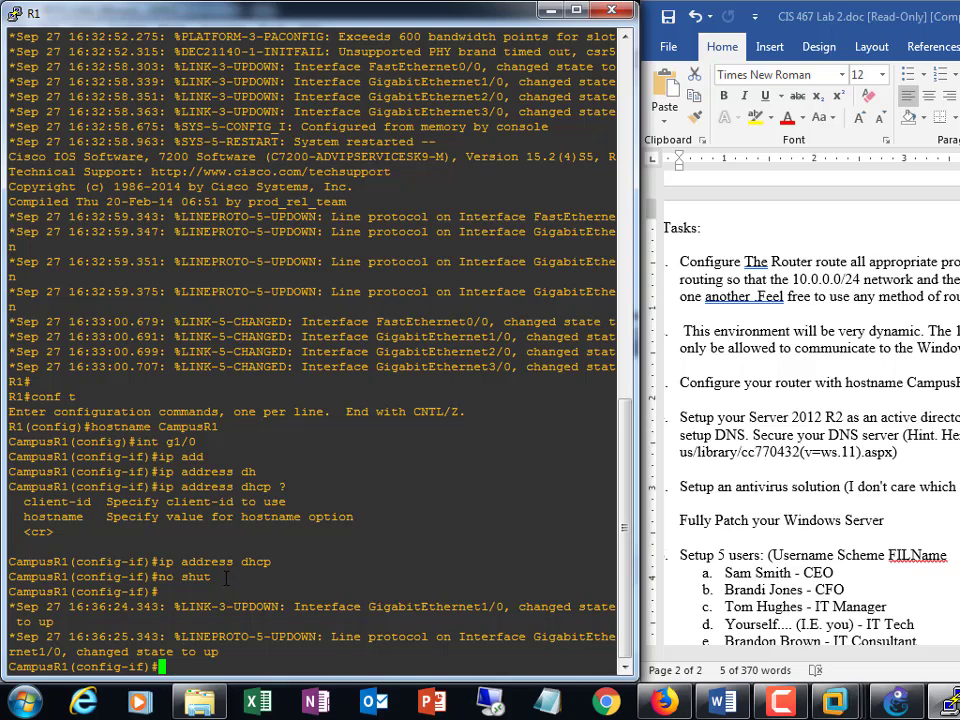
Exit interface and global configuration modes to return to the privileged CampusR1 prompt
{"action": "type", "text": "exit"}
{"action": "key", "text": "Return"}
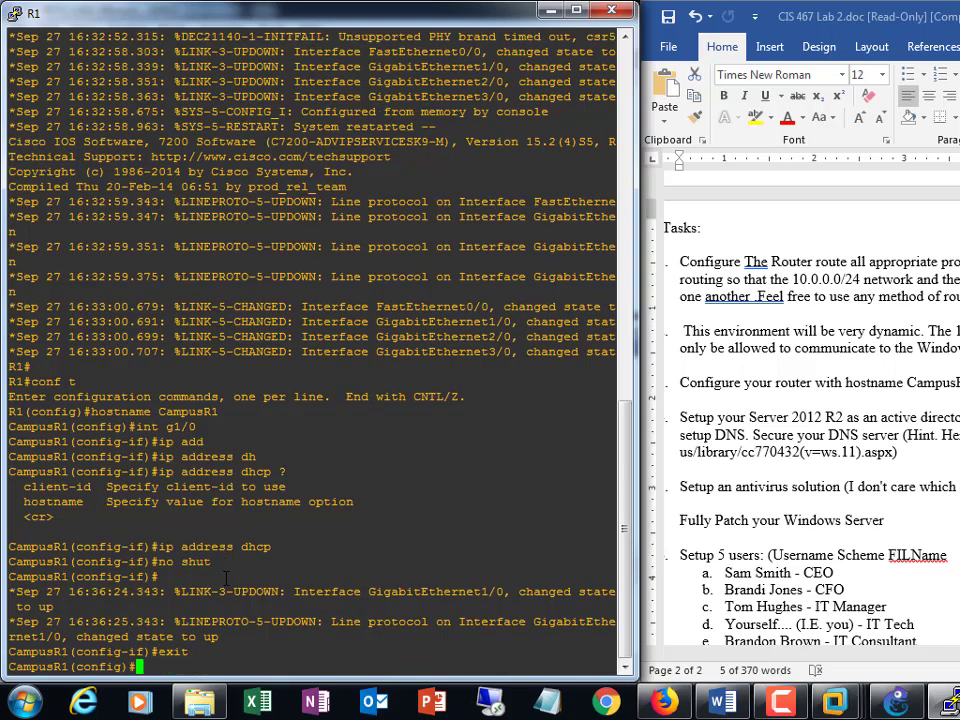
{"action": "type", "text": "exit"}
{"action": "key", "text": "Return"}
{"action": "type", "text": "ip"}
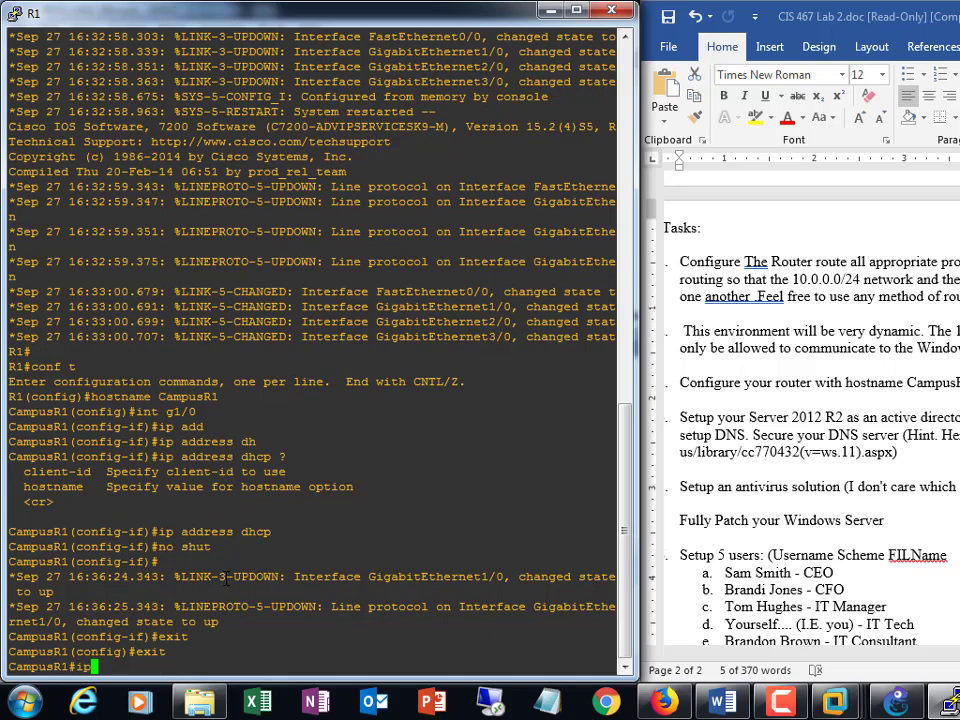
{"action": "type", "text": " add"}
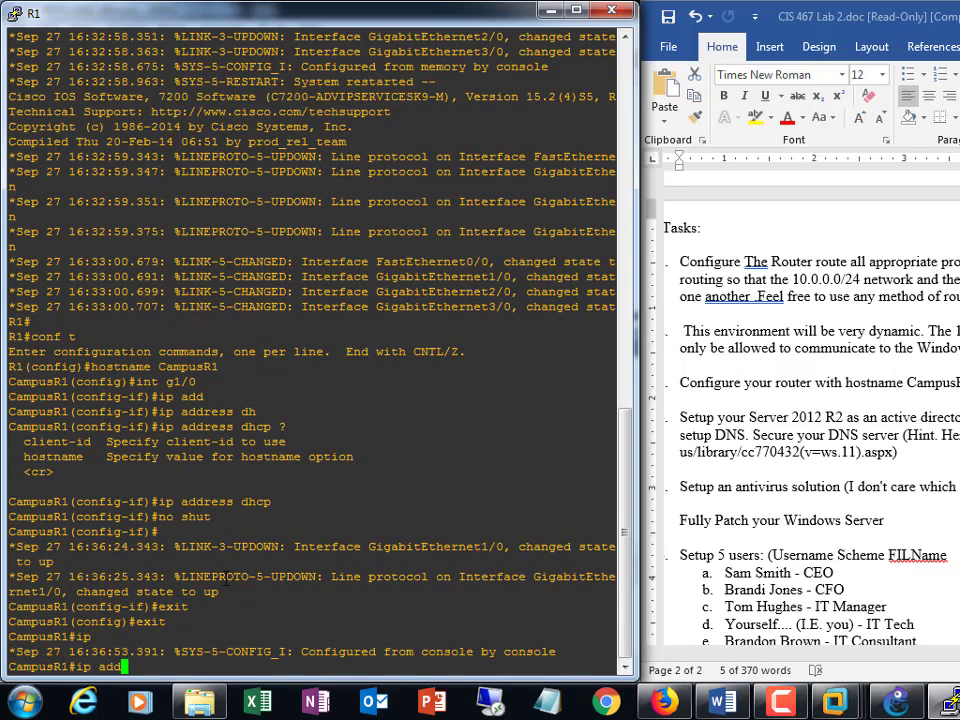
{"action": "key", "text": "Tab"}
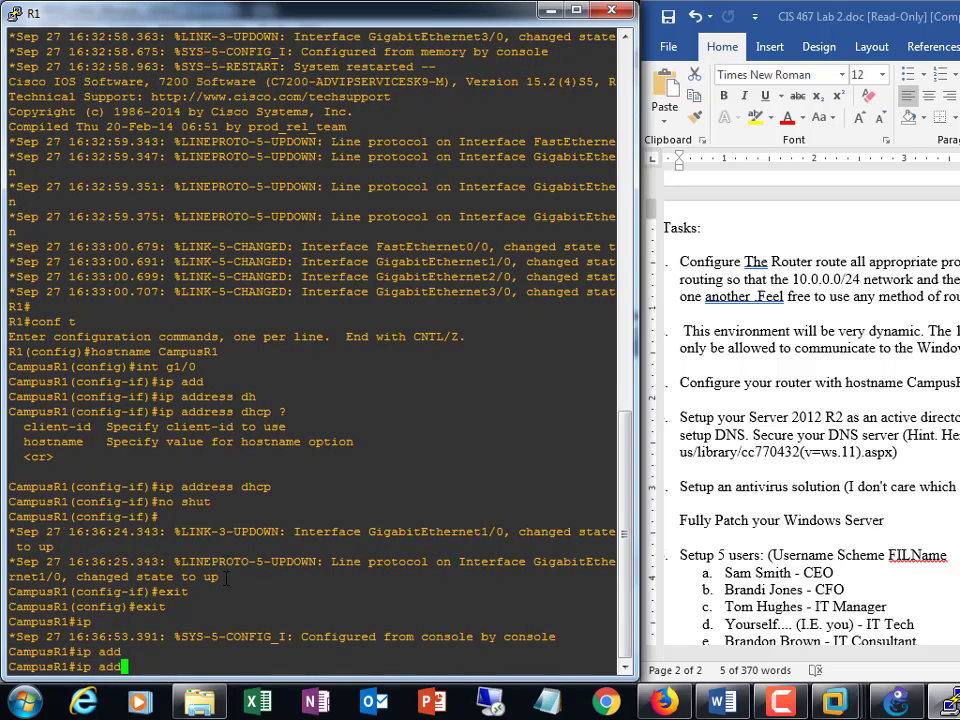
{"action": "type", "text": "r"}
{"action": "key", "text": "Tab"}
{"action": "key", "text": "BackSpace"}
{"action": "key", "text": "BackSpace"}
{"action": "key", "text": "BackSpace"}
{"action": "key", "text": "BackSpace"}
{"action": "key", "text": "BackSpace"}
{"action": "key", "text": "BackSpace"}
{"action": "key", "text": "BackSpace"}
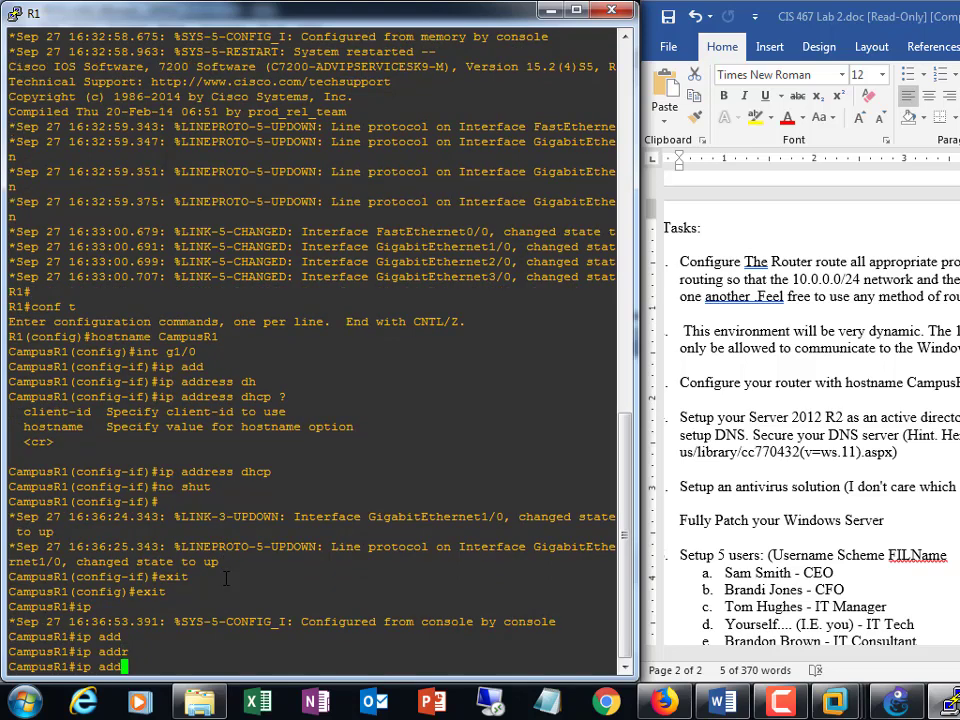
{"action": "type", "text": "sh ip add"}
{"action": "key", "text": "Tab"}
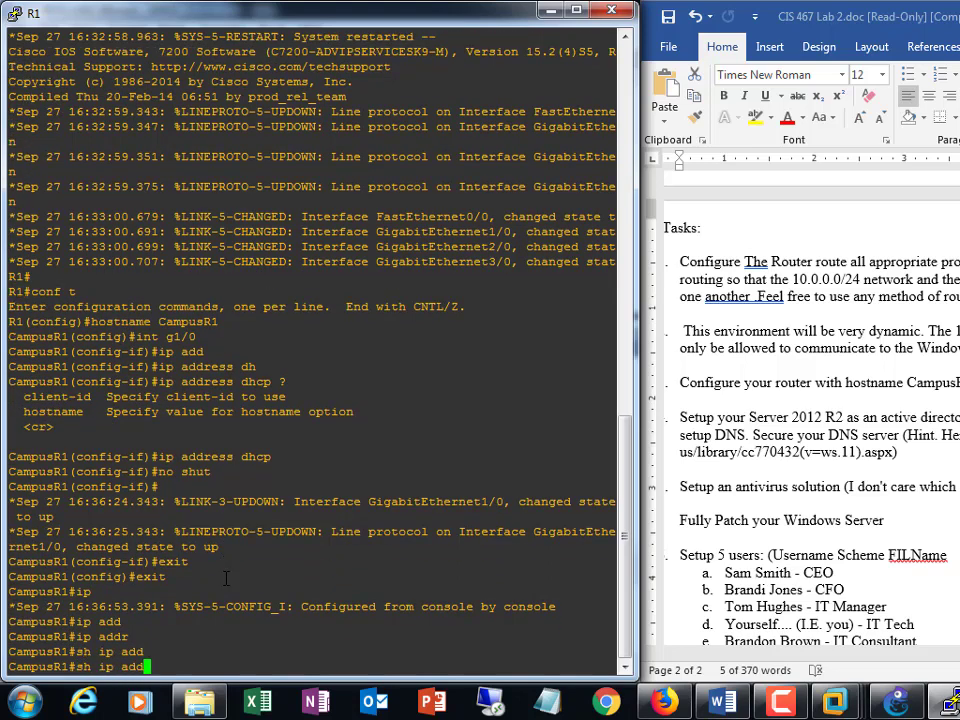
{"action": "type", "text": "r"}
{"action": "key", "text": "Tab"}
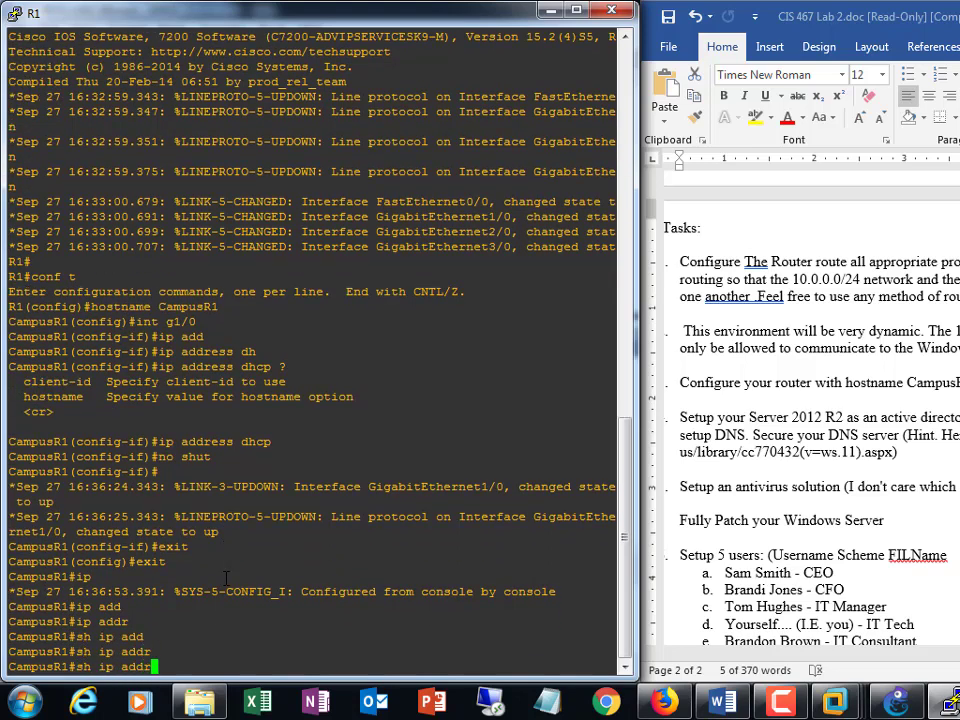
{"action": "type", "text": "?"}
{"action": "key", "text": "BackSpace"}
{"action": "key", "text": "BackSpace"}
{"action": "key", "text": "BackSpace"}
{"action": "key", "text": "BackSpace"}
{"action": "key", "text": "BackSpace"}
{"action": "key", "text": "BackSpace"}
{"action": "key", "text": "BackSpace"}
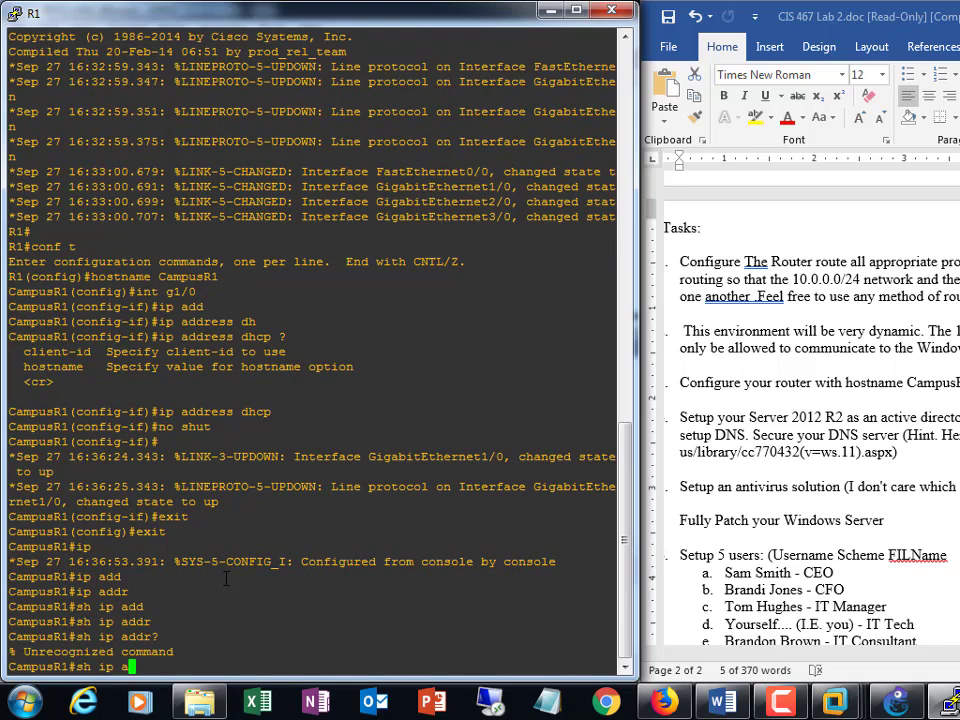
List the available sh interface options, and display the full status of interface g1/0
{"action": "type", "text": "interface"}
{"action": "key", "text": "Tab"}
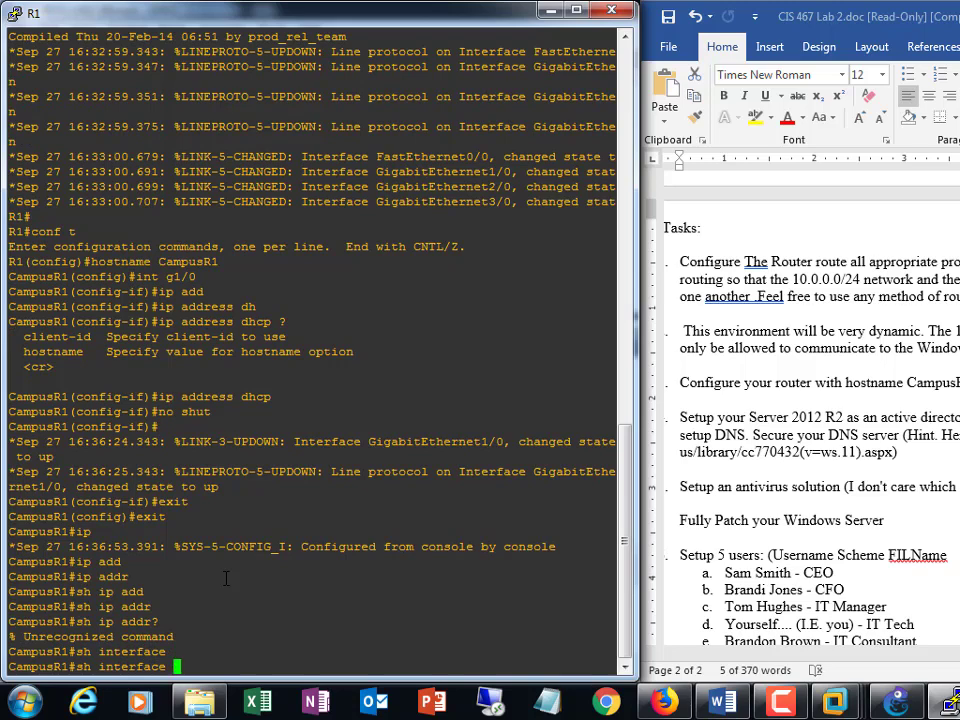
{"action": "type", "text": "?"}
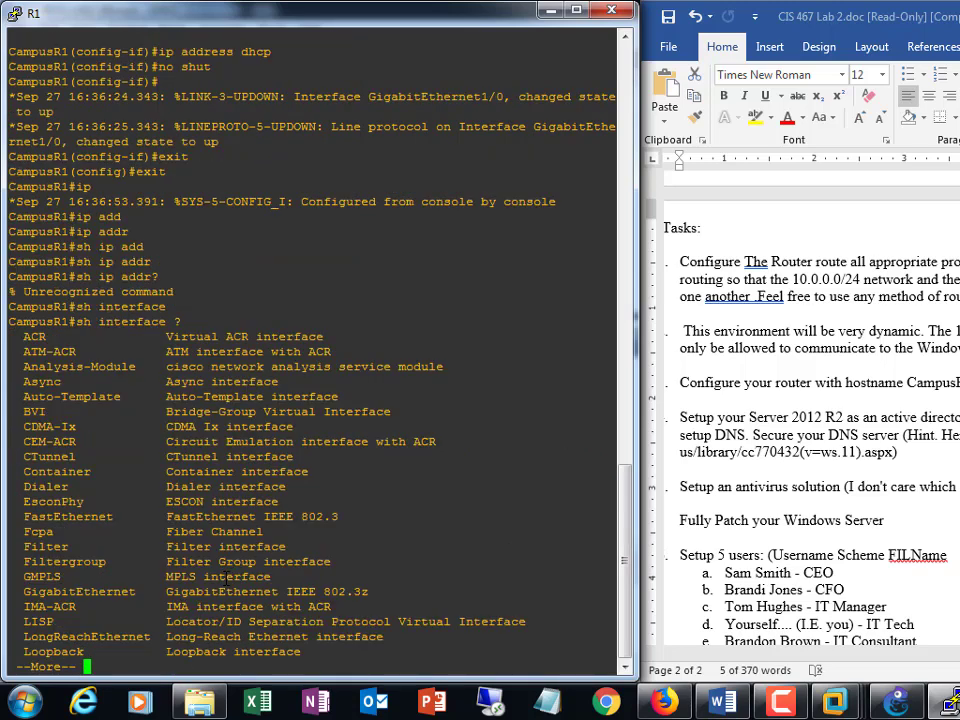
{"action": "type", "text": "q"}
{"action": "type", "text": "g"}
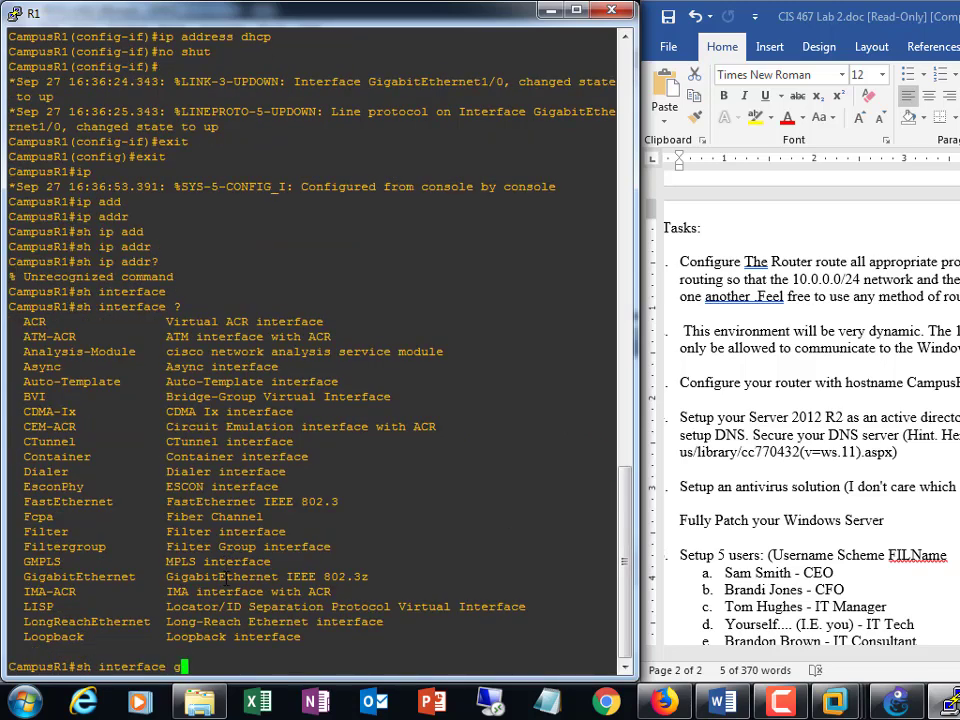
{"action": "type", "text": "1/0"}
{"action": "key", "text": "Return"}
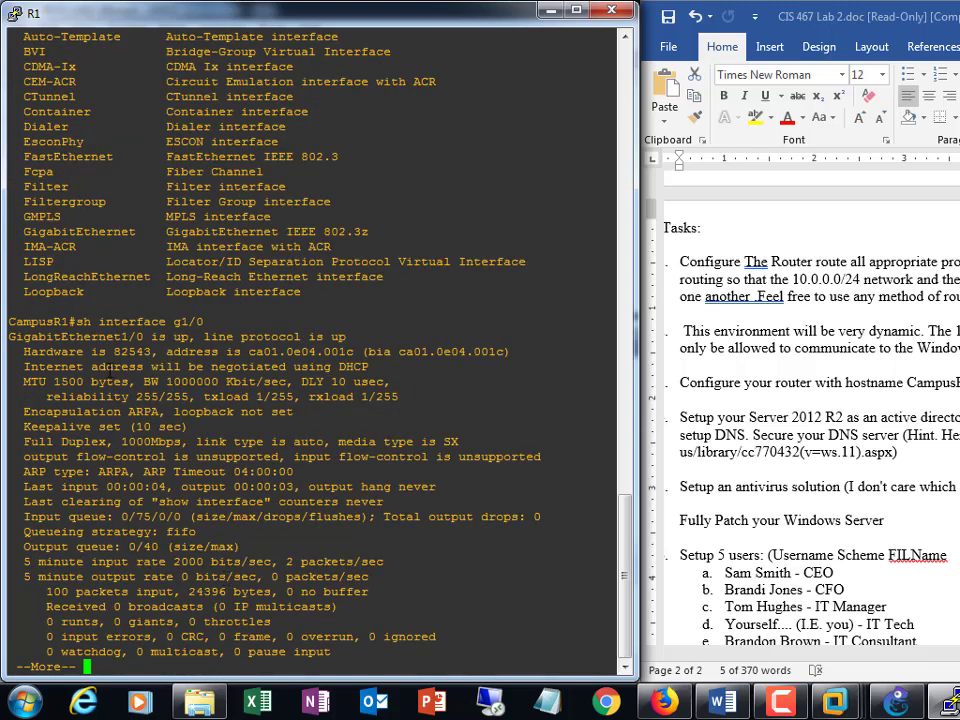
{"action": "key", "text": "space"}
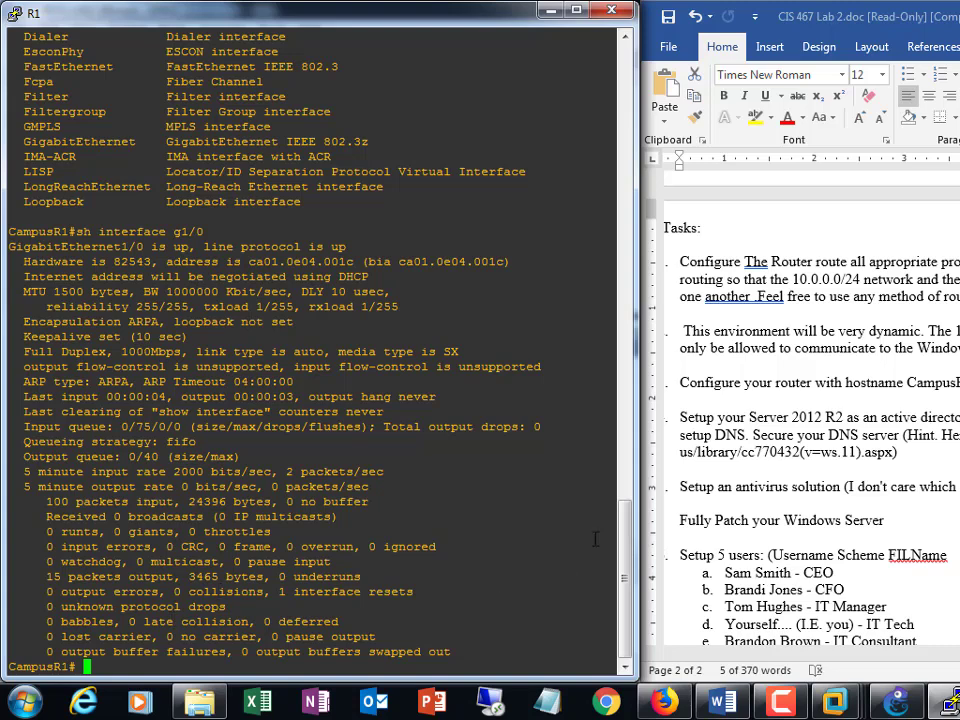
Check the workstation network's subnet in the Word lab diagram, and re-enter global configuration mode in the R1 console with conf t
{"action": "left_click", "coordinate": [858, 425]}
{"action": "scroll", "coordinate": [856, 435], "scroll_direction": "up", "scroll_amount": 2}
{"action": "scroll", "coordinate": [850, 446], "scroll_direction": "down", "scroll_amount": 2}
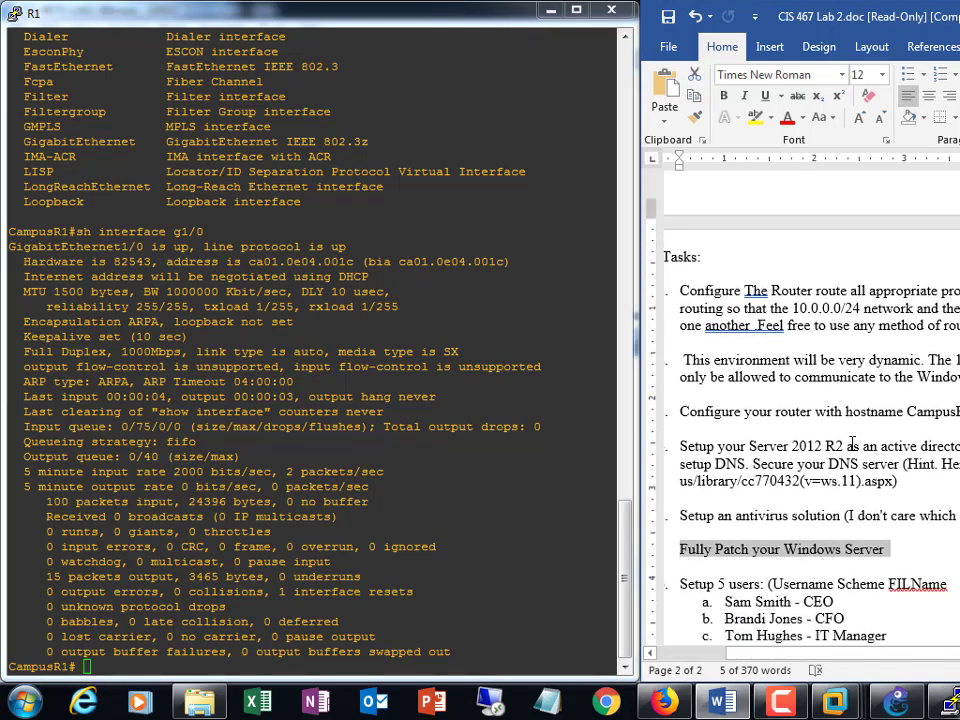
{"action": "scroll", "coordinate": [840, 420], "scroll_direction": "up", "scroll_amount": 5}
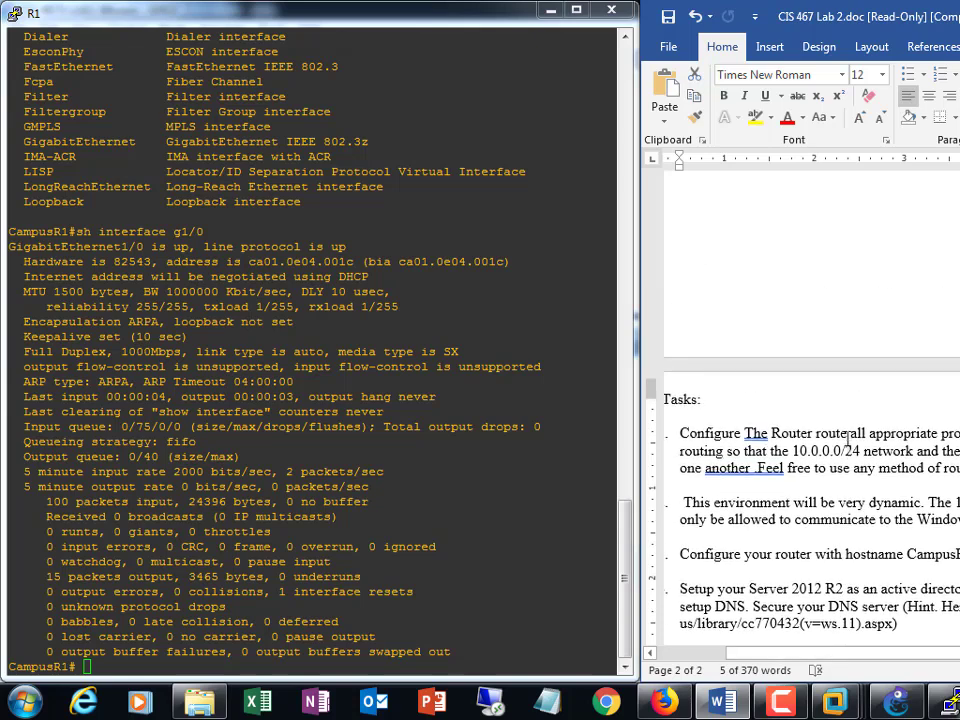
{"action": "scroll", "coordinate": [848, 437], "scroll_direction": "up", "scroll_amount": 1}
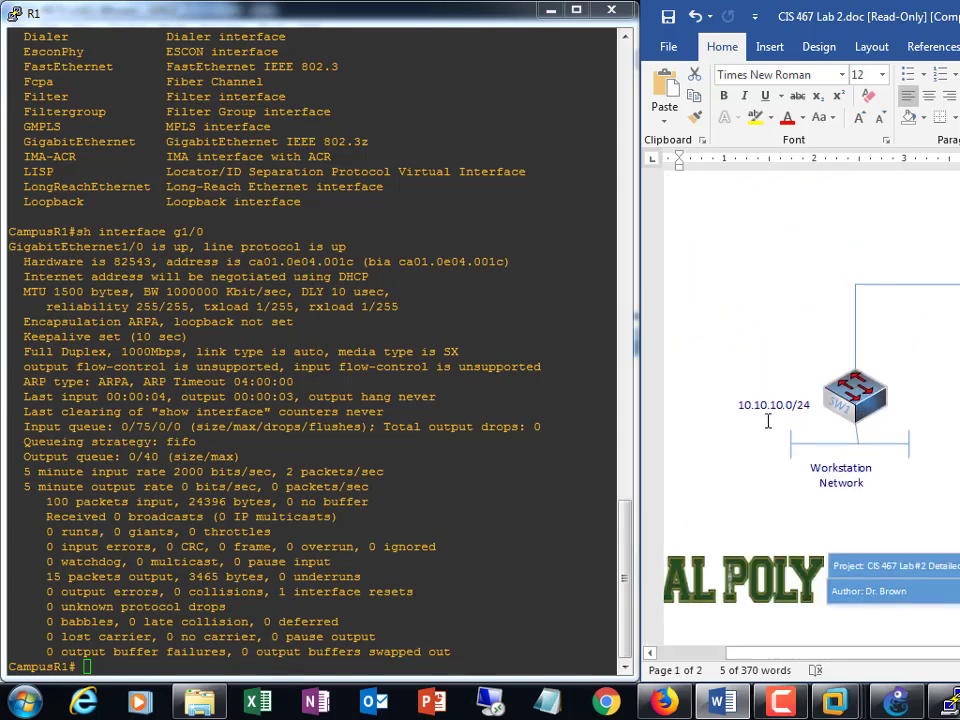
{"action": "left_click", "coordinate": [457, 491]}
{"action": "key", "text": "Return"}
{"action": "key", "text": "Return"}
{"action": "key", "text": "Return"}
{"action": "type", "text": "conf t"}
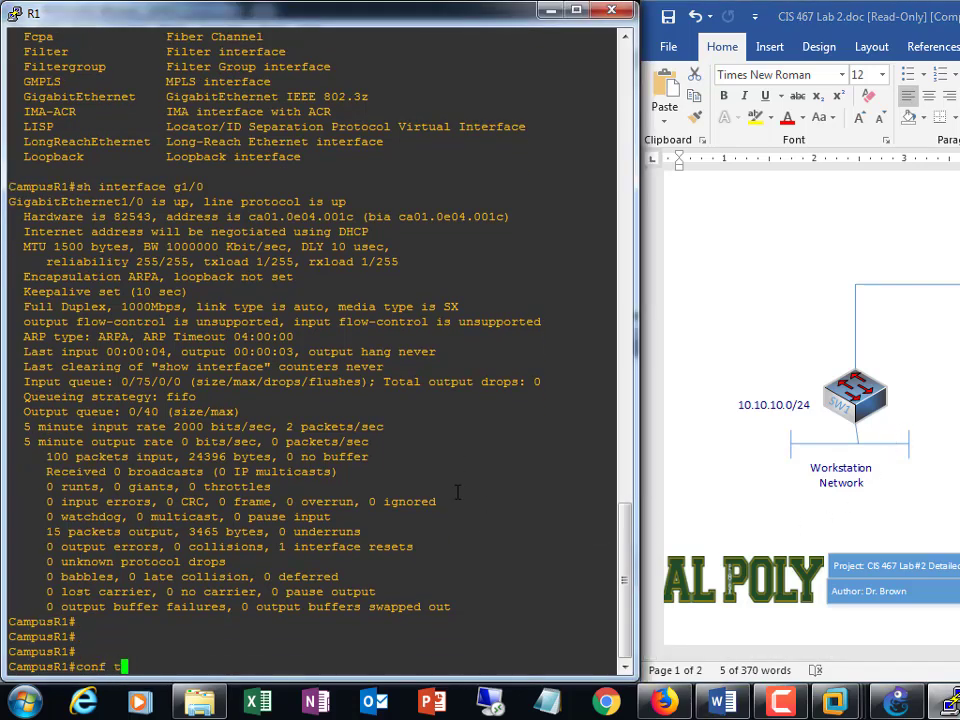
{"action": "key", "text": "Return"}
Assign 10.10.10.2 with mask 255.255.255.0 to interface g2/0 and enable it with no shut
{"action": "type", "text": "int g2/0"}
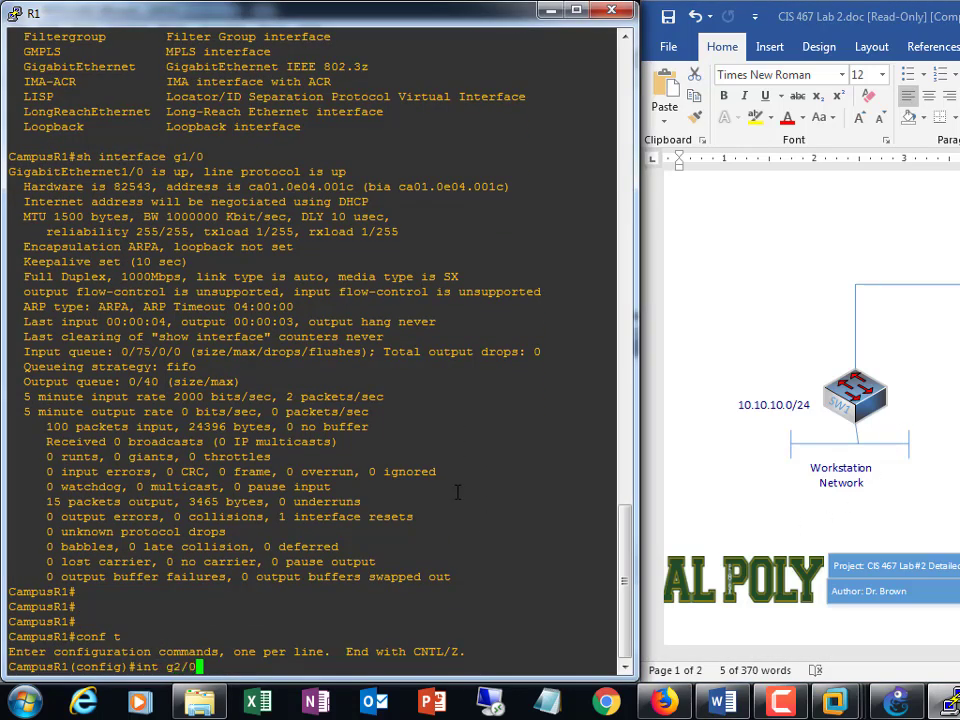
{"action": "key", "text": "Return"}
{"action": "type", "text": "ip add "}
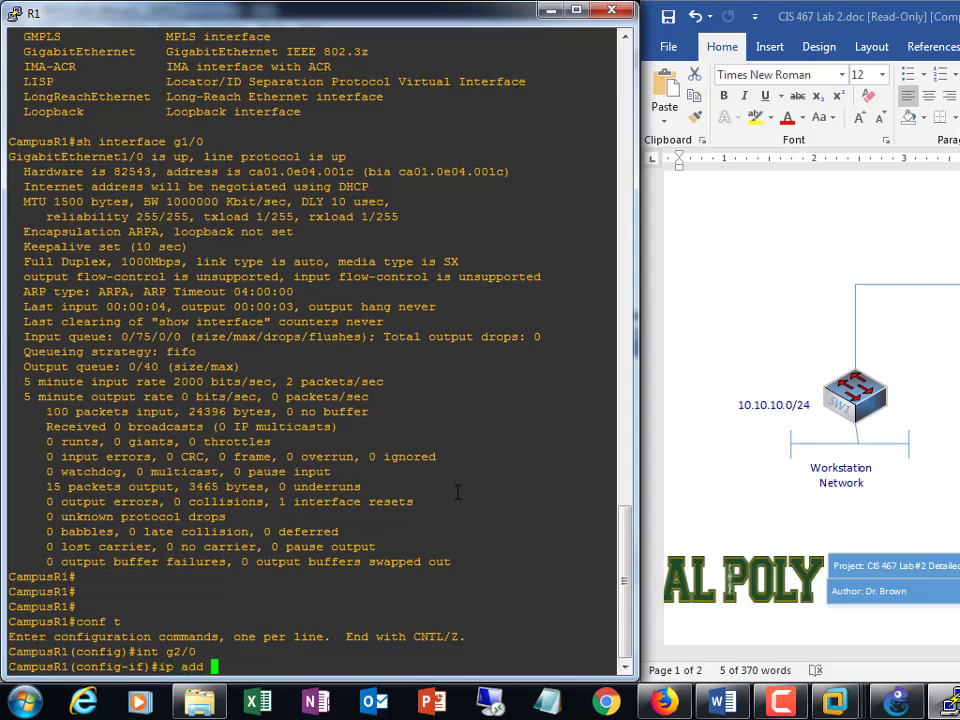
{"action": "type", "text": "10.10.10.2 255"}
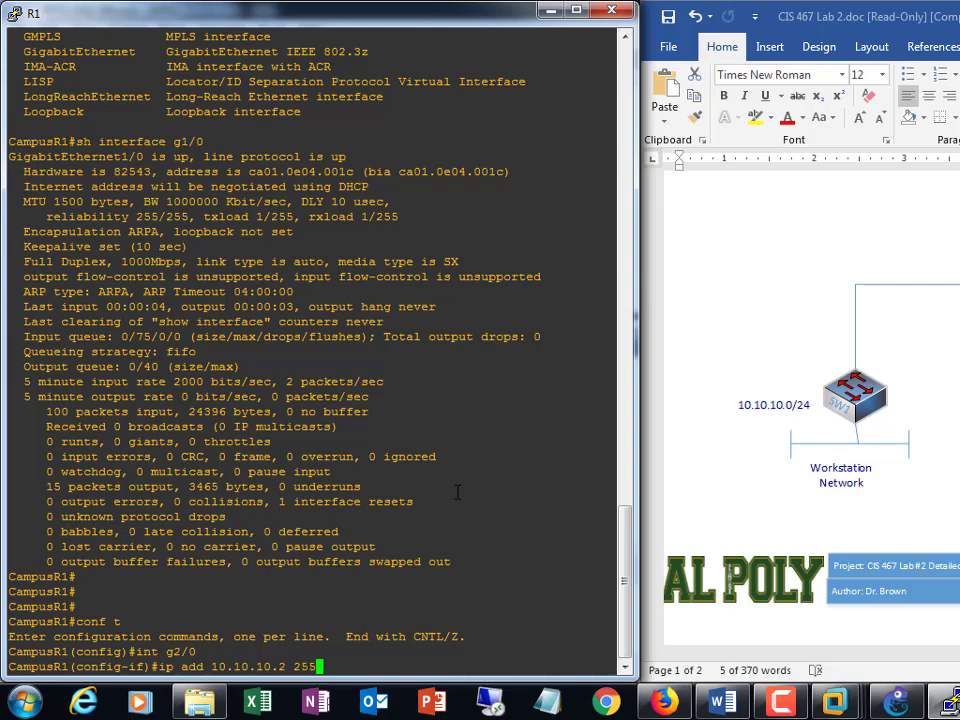
{"action": "type", "text": ".255.255.0"}
{"action": "key", "text": "Return"}
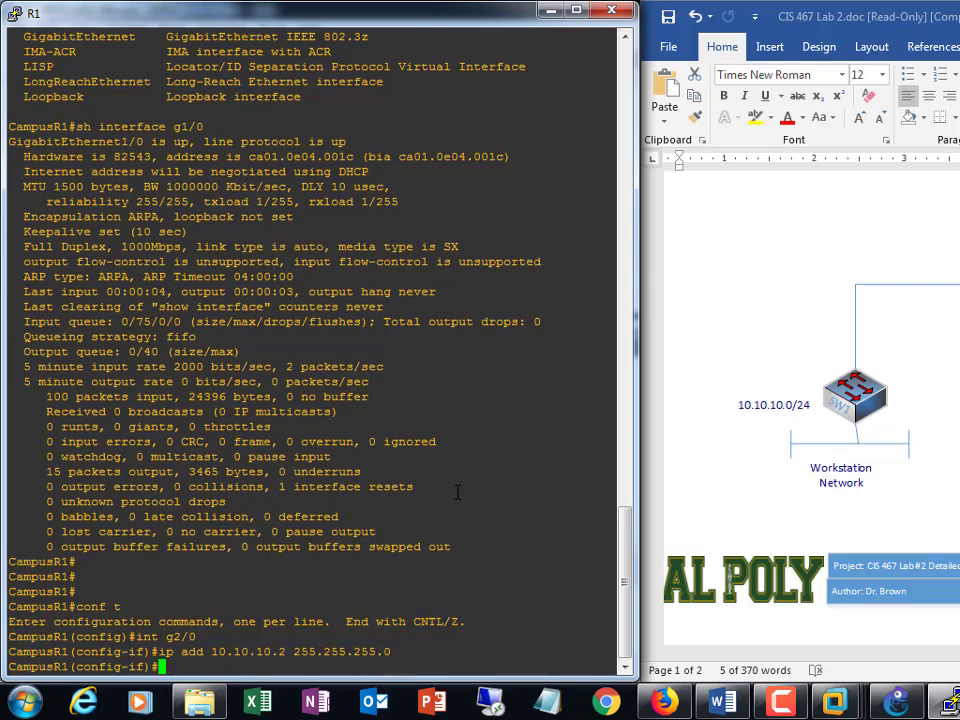
{"action": "type", "text": "no shut"}
{"action": "key", "text": "Return"}
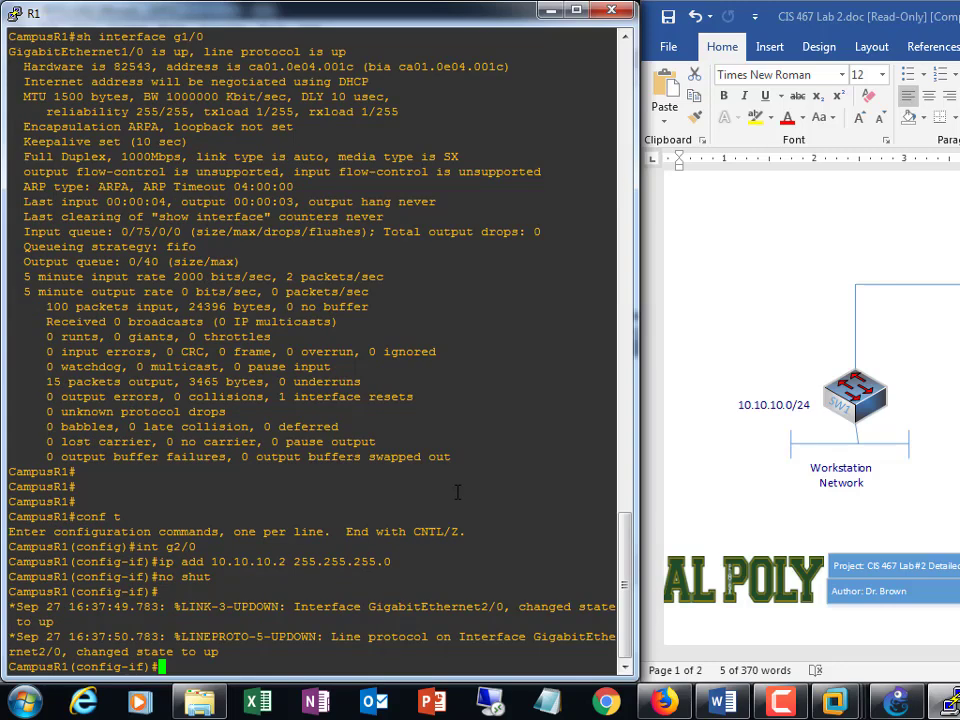
Assign 172.16.0.2 with mask 255.255.255.0 to interface g3/0 and enable it with no shut
{"action": "type", "text": "int g3/0"}
{"action": "key", "text": "Return"}
{"action": "type", "text": "ip"}
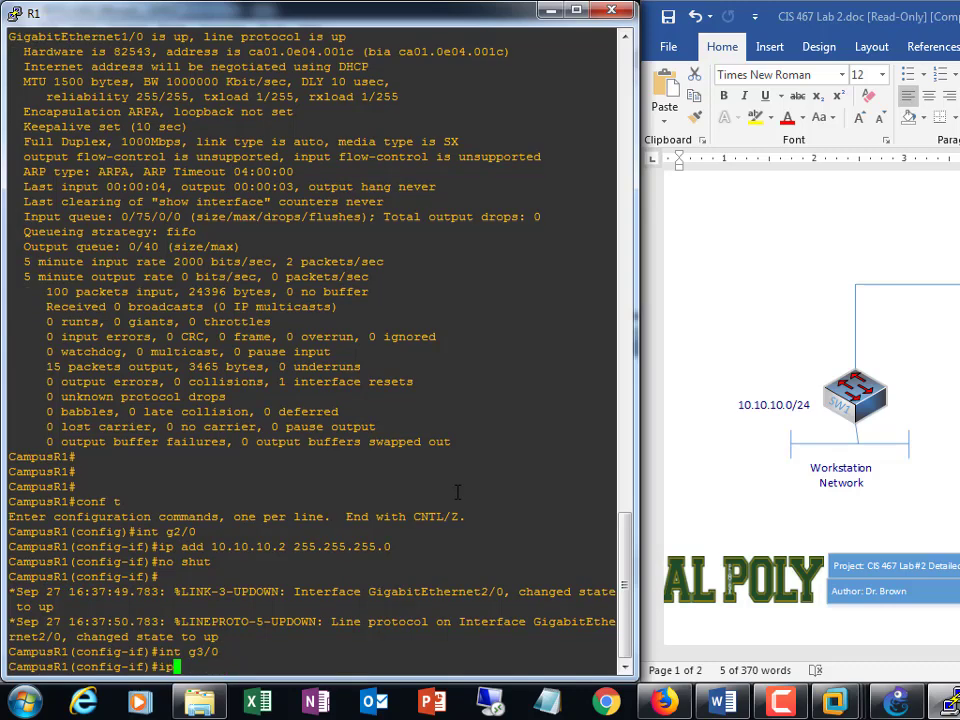
{"action": "type", "text": " add 172.16.0.2 255."}
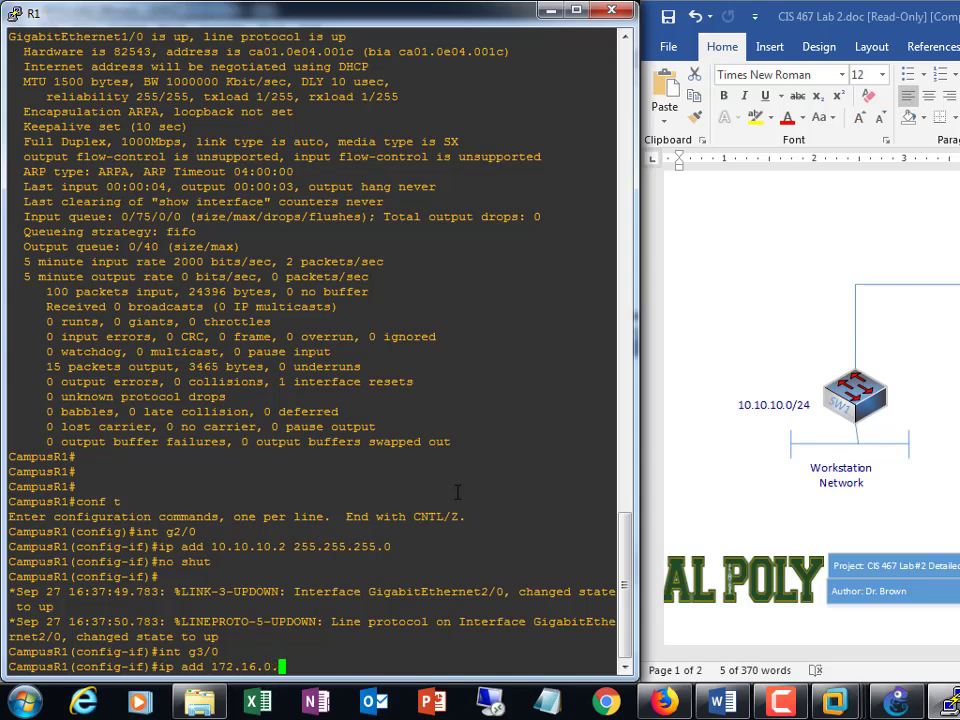
{"action": "type", "text": ".255.0"}
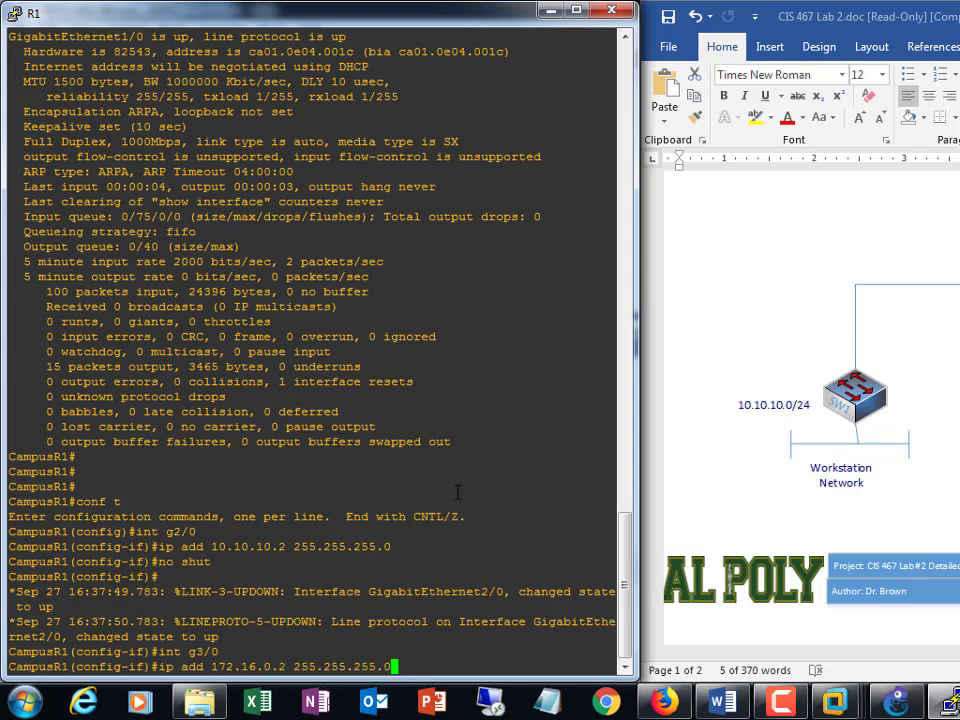
{"action": "key", "text": "Return"}
{"action": "type", "text": "no shut"}
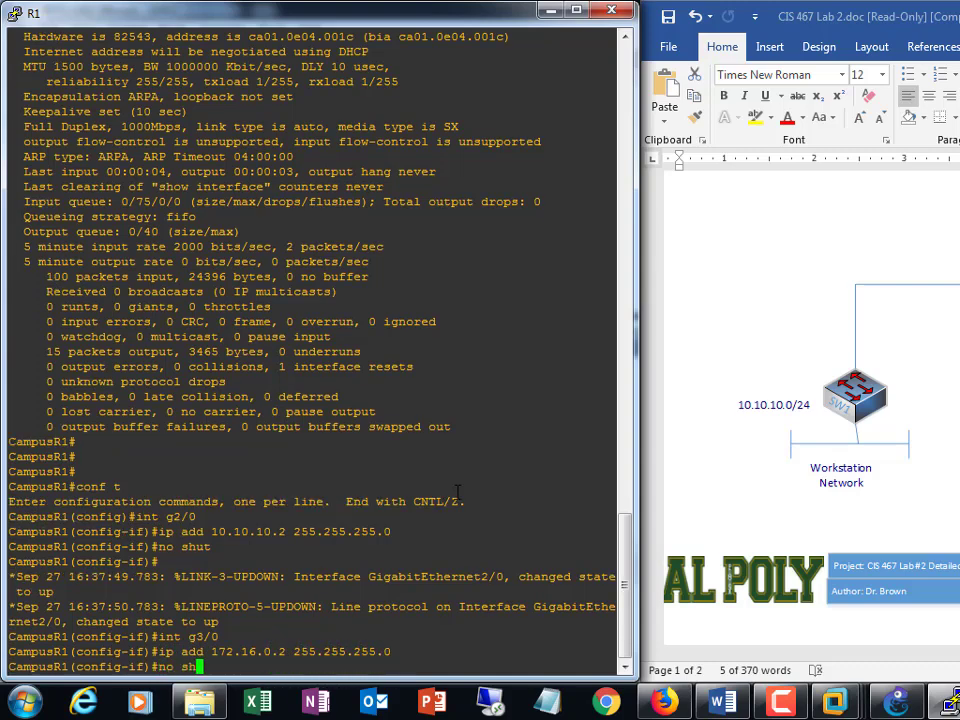
{"action": "key", "text": "Return"}
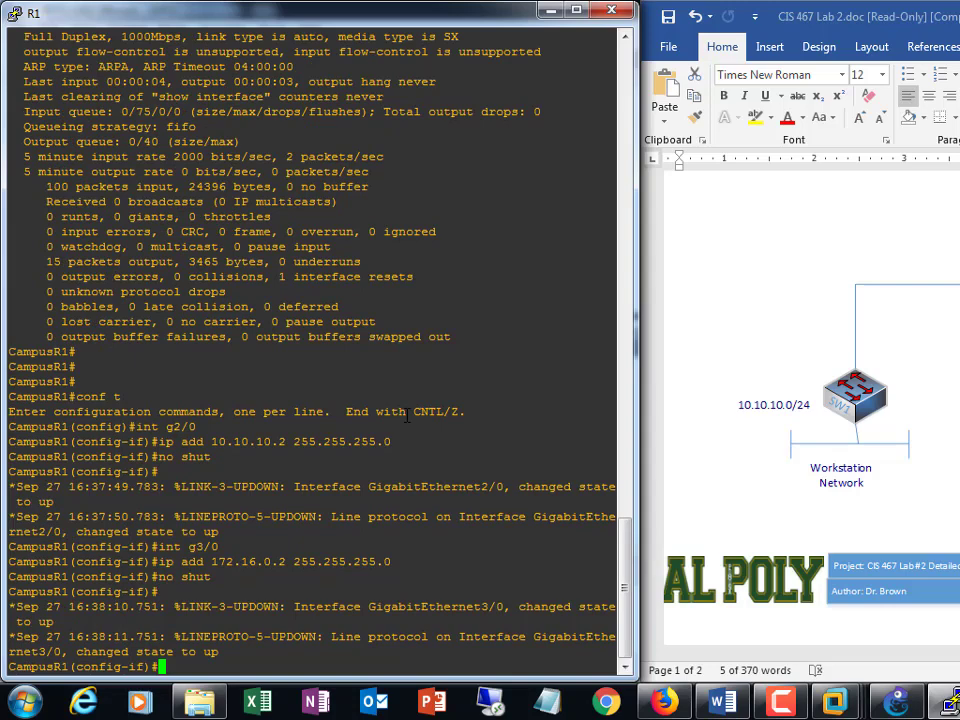
Return to global configuration mode with exit, and review the Lab Tasks section of the Word document
{"action": "type", "text": "exit"}
{"action": "key", "text": "Return"}
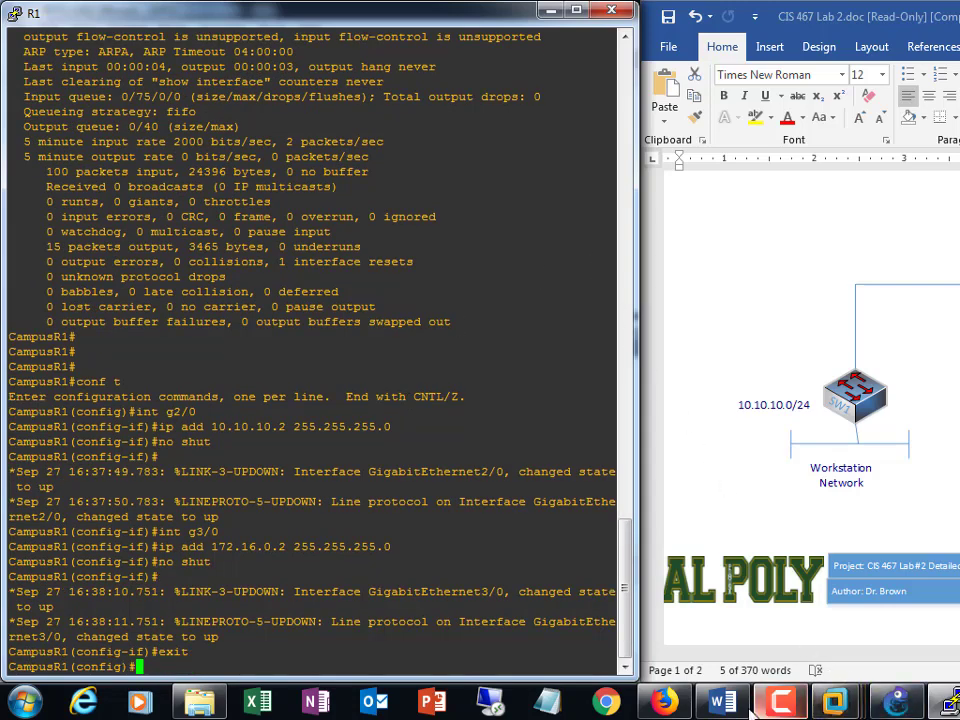
{"action": "scroll", "coordinate": [801, 506], "scroll_direction": "up", "scroll_amount": 5}
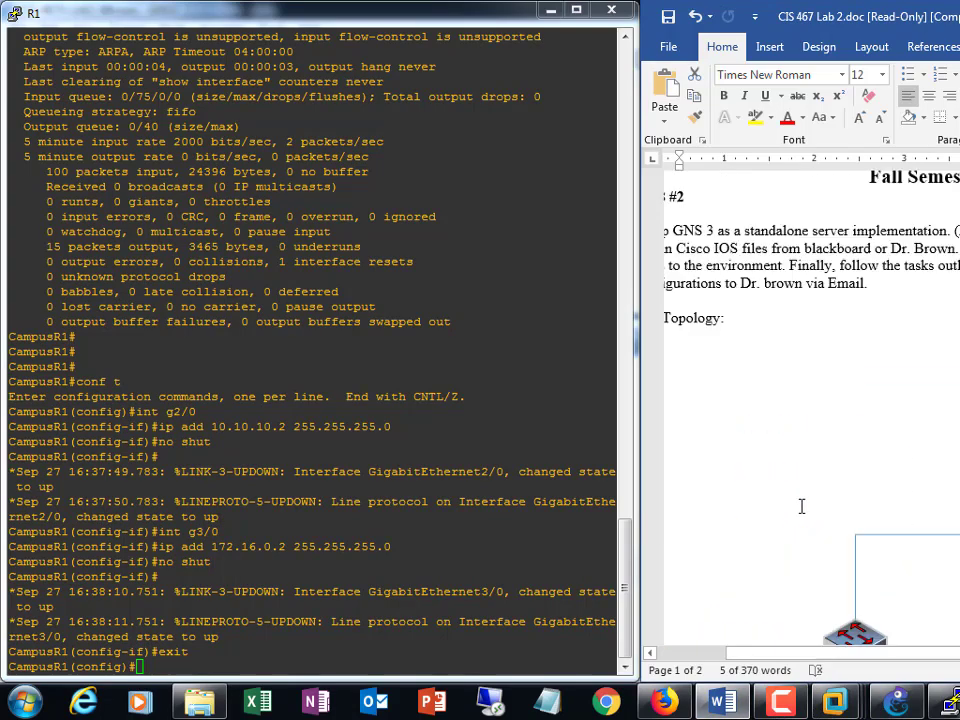
{"action": "scroll", "coordinate": [801, 506], "scroll_direction": "up", "scroll_amount": 3}
{"action": "scroll", "coordinate": [801, 506], "scroll_direction": "down", "scroll_amount": 12}
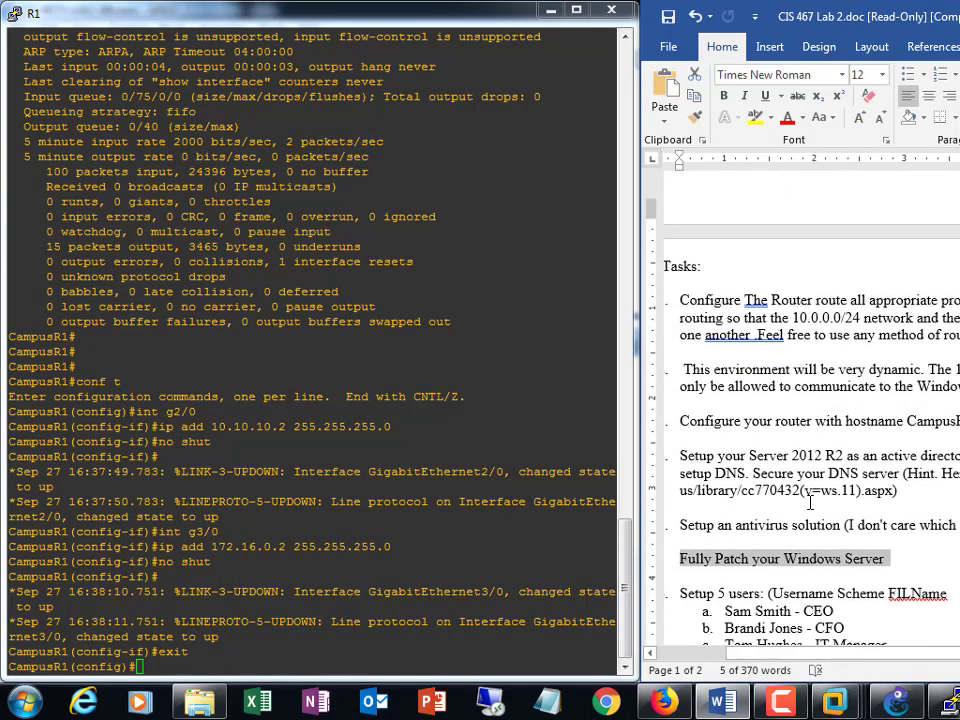
{"action": "scroll", "coordinate": [811, 503], "scroll_direction": "down", "scroll_amount": 1}
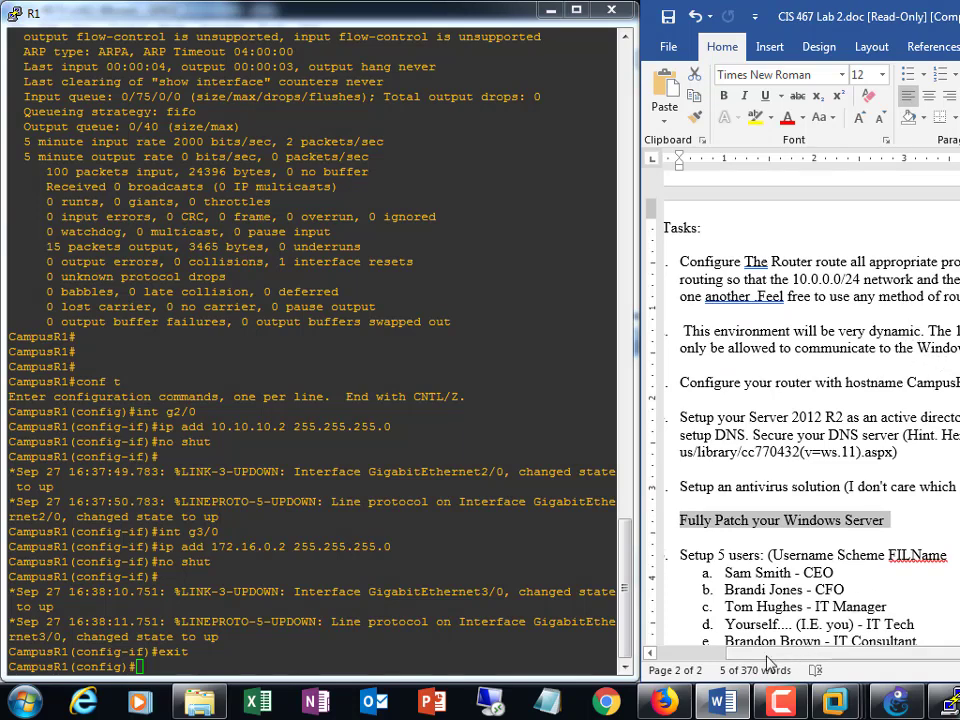
{"action": "mouse_move", "coordinate": [758, 656]}
{"action": "left_mouse_down"}
{"action": "mouse_move", "coordinate": [730, 662]}
{"action": "mouse_move", "coordinate": [866, 652]}
{"action": "mouse_move", "coordinate": [742, 660]}
{"action": "mouse_move", "coordinate": [815, 660]}
{"action": "mouse_move", "coordinate": [763, 655]}
{"action": "left_mouse_up"}
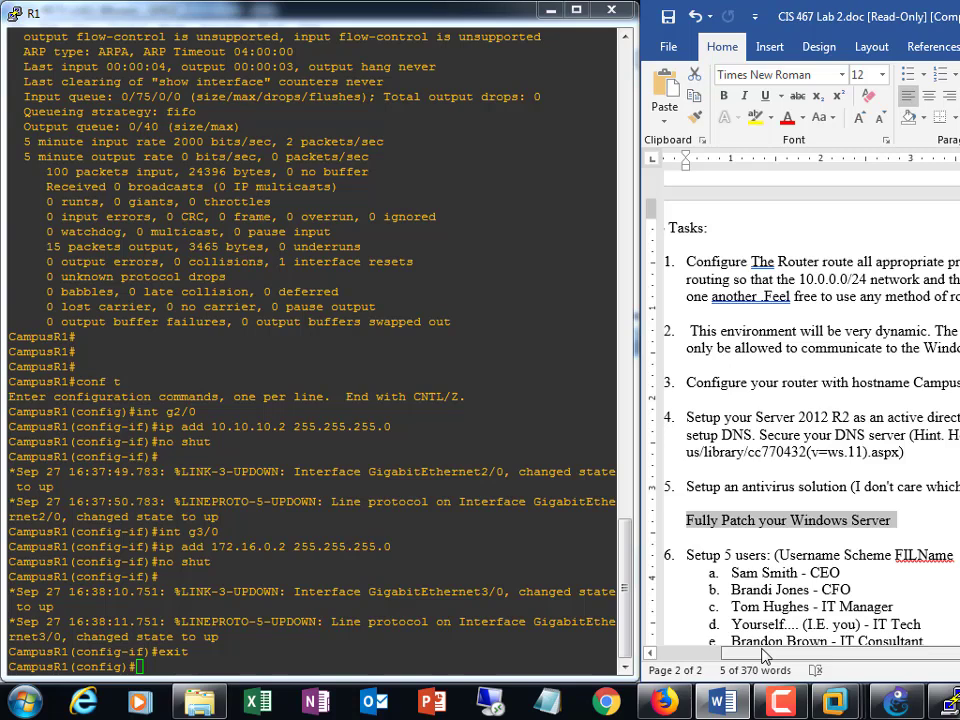
{"action": "left_click_drag", "start_coordinate": [763, 655], "coordinate": [763, 655]}
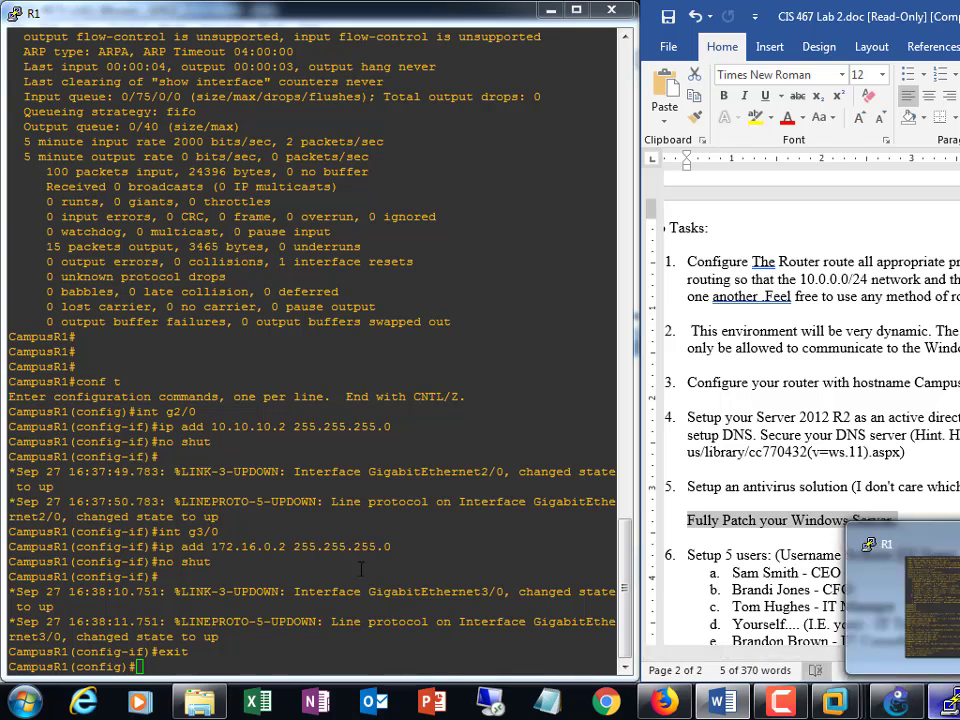
Add a default route with ip route 0.0.0.0 0.0.0.0 g1/0 in the R1 console
{"action": "type", "text": "ip "}
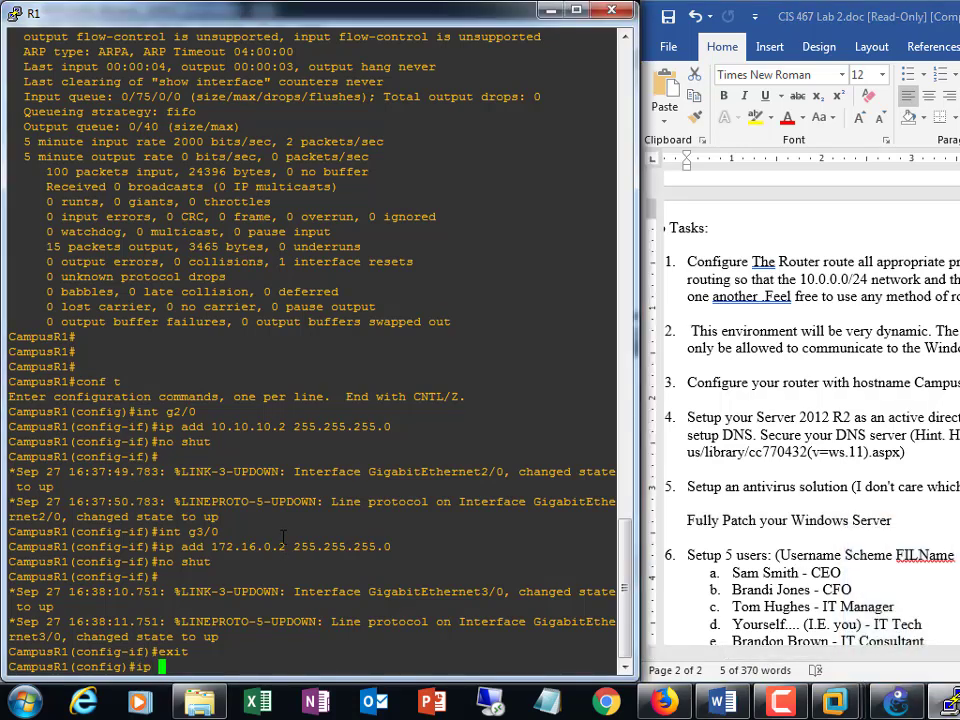
{"action": "type", "text": "route 0.0.0.0 0.0.0.0"}
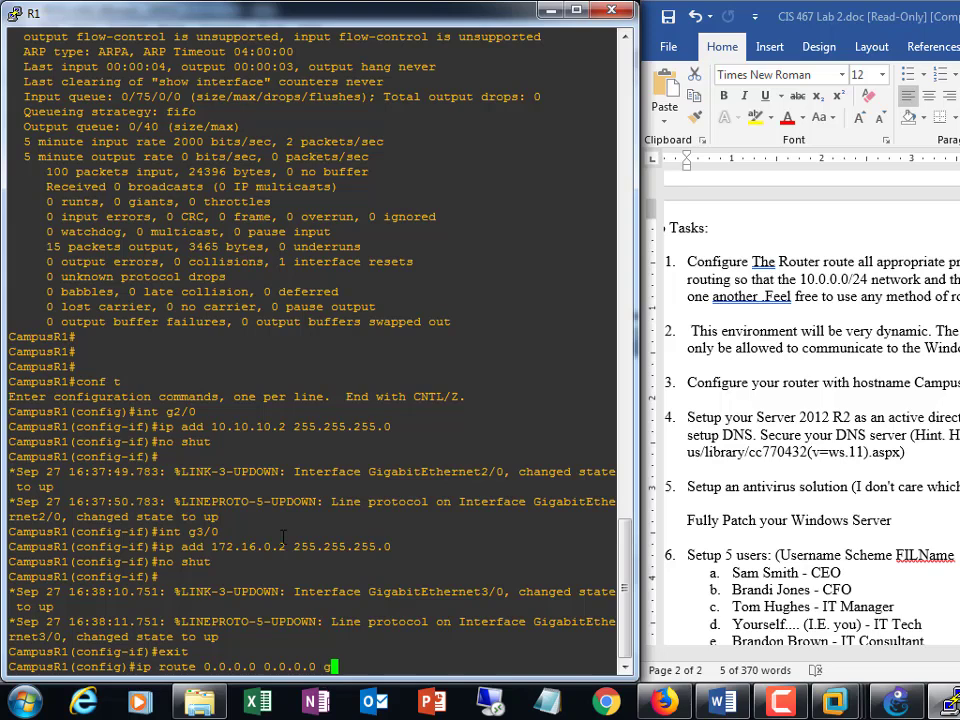
{"action": "type", "text": "g1/0"}
{"action": "key", "text": "Return"}
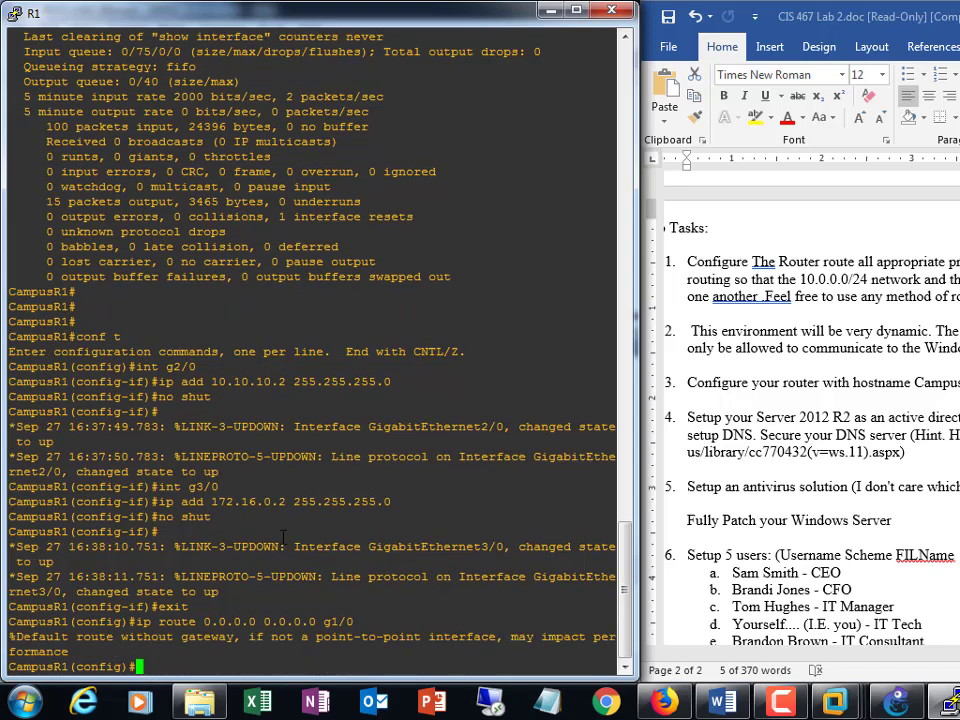
List the available forwarding targets for ip route 0.0.0.0 0.0.0.0, page through them and quit the listing
{"action": "key", "text": "Up"}
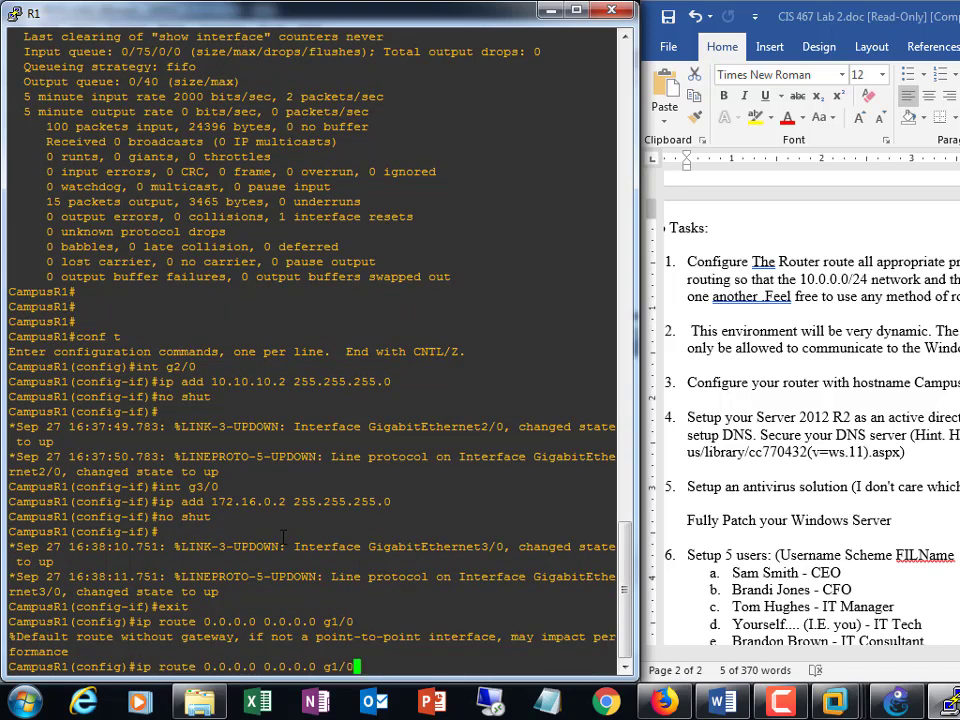
{"action": "key", "text": "BackSpace"}
{"action": "key", "text": "BackSpace"}
{"action": "key", "text": "BackSpace"}
{"action": "key", "text": "BackSpace"}
{"action": "key", "text": "BackSpace"}
{"action": "type", "text": "?"}
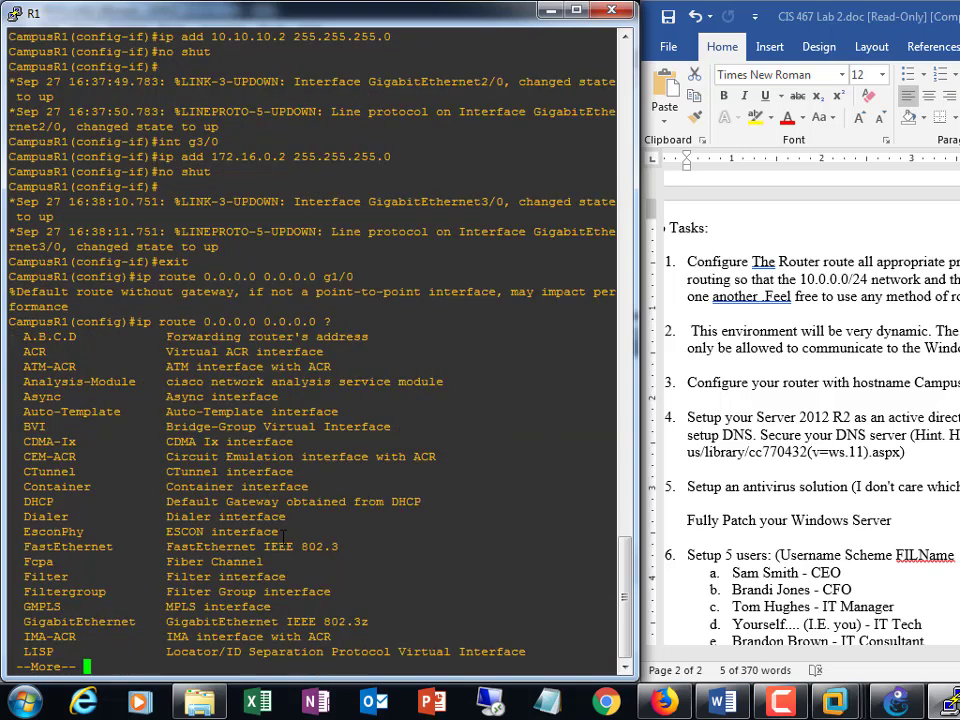
{"action": "key", "text": "Return"}
{"action": "key", "text": "Return"}
{"action": "key", "text": "Return"}
{"action": "key", "text": "Return"}
{"action": "key", "text": "Return"}
{"action": "key", "text": "Return"}
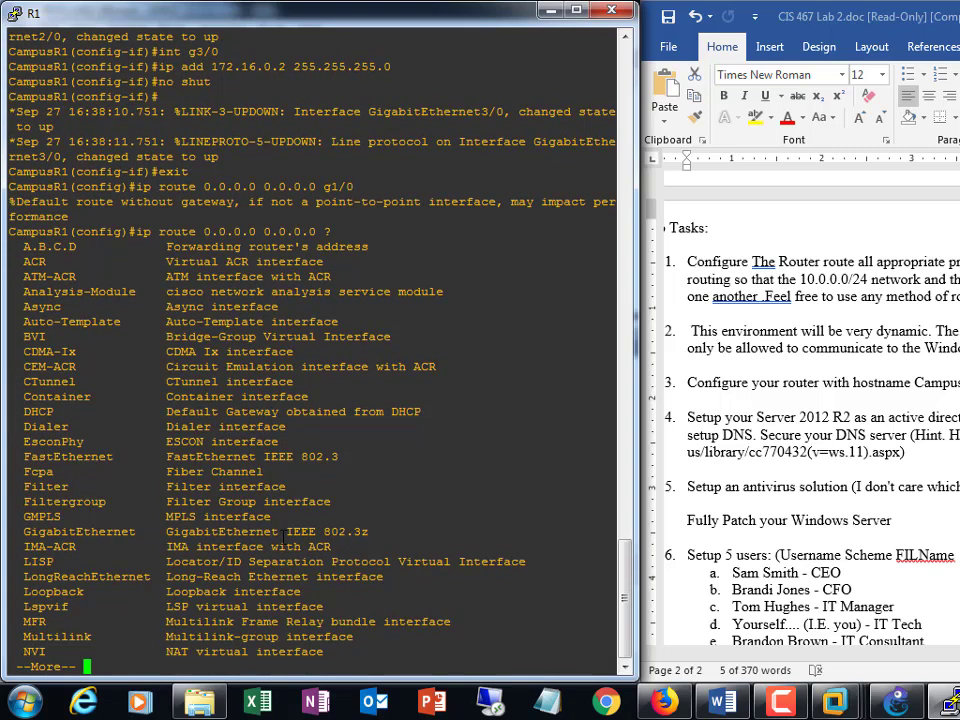
{"action": "type", "text": "q"}
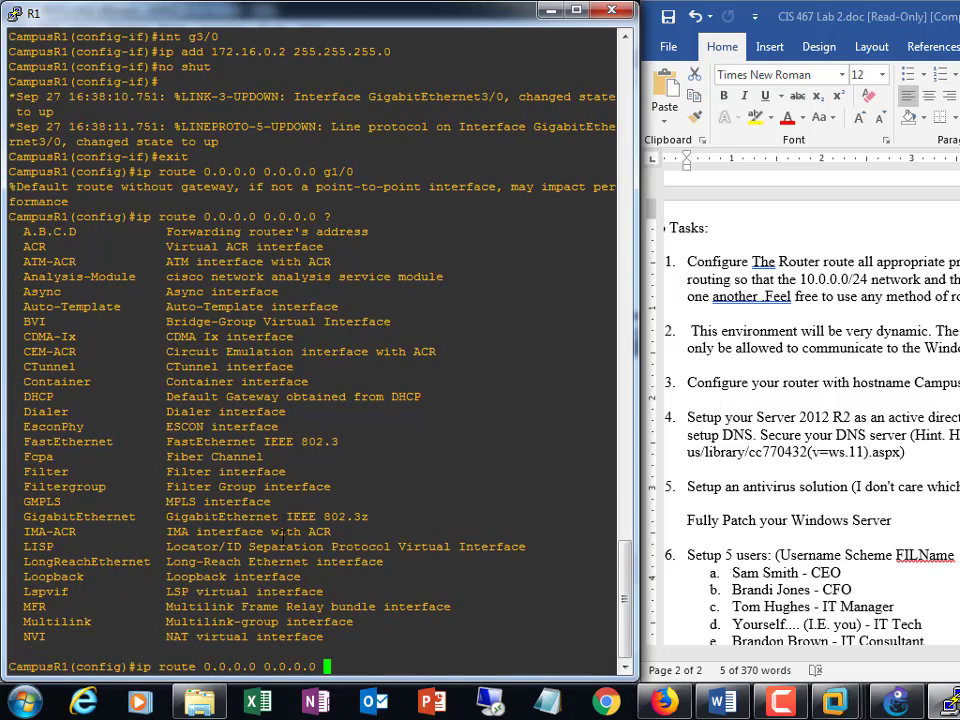
Complete the default route with GigabitEthernet 1/0, checking the allowed interface numbers before entering them
{"action": "type", "text": "Gig"}
{"action": "key", "text": "Tab"}
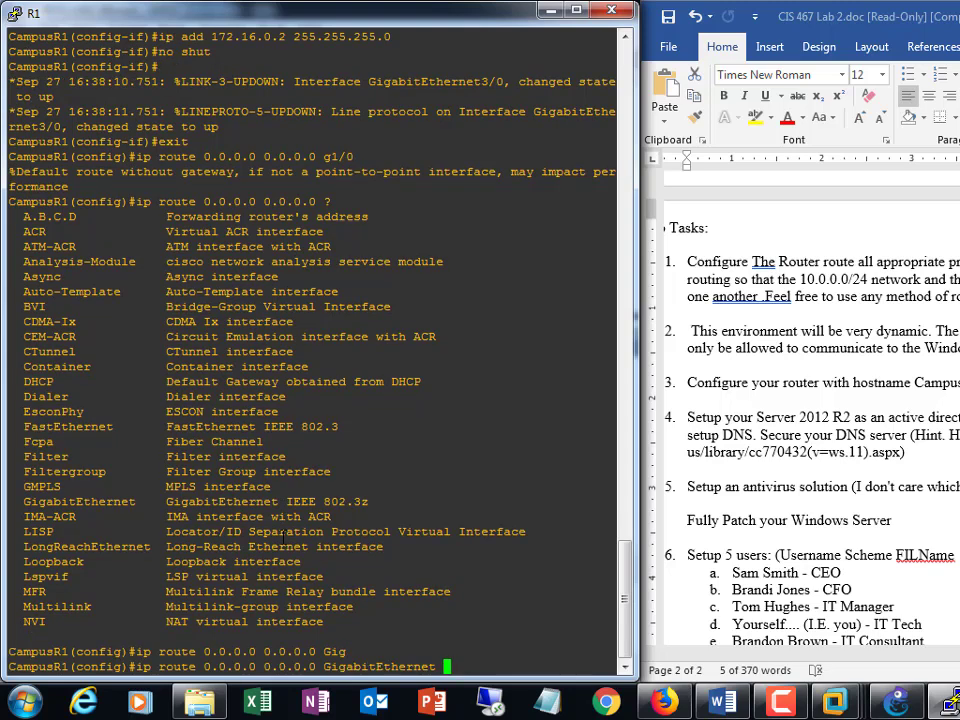
{"action": "type", "text": "?1"}
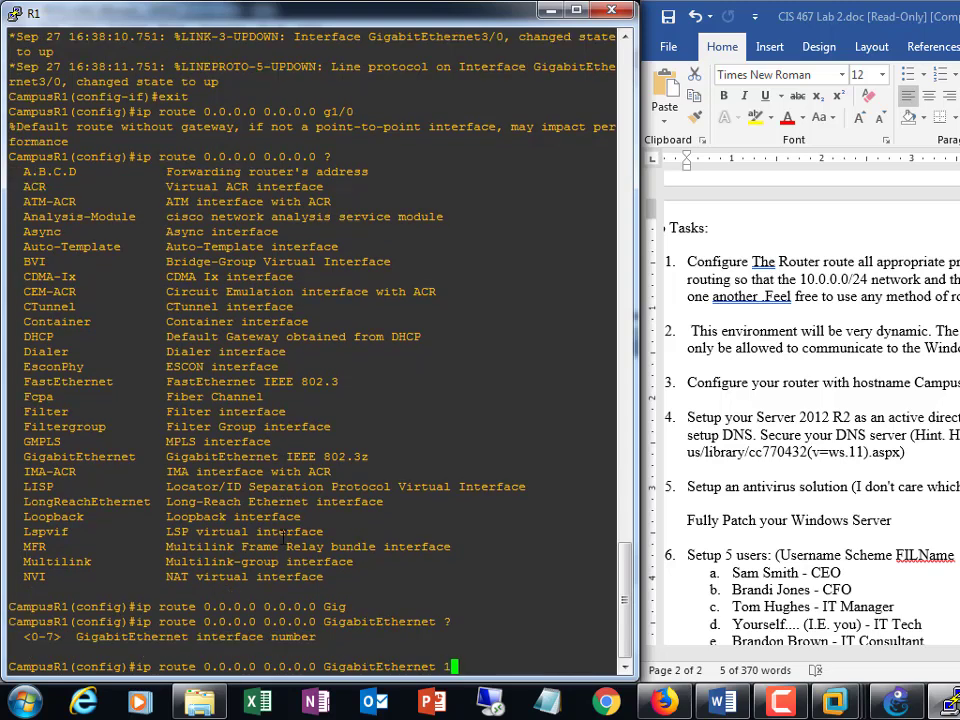
{"action": "type", "text": "/"}
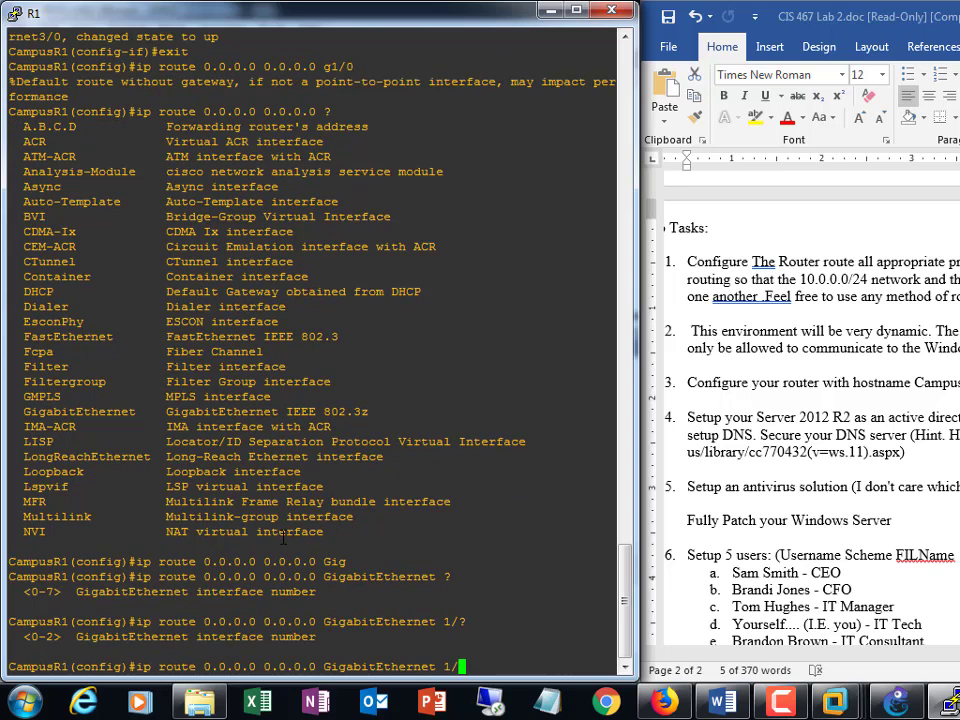
{"action": "type", "text": "?0"}
{"action": "key", "text": "Return"}
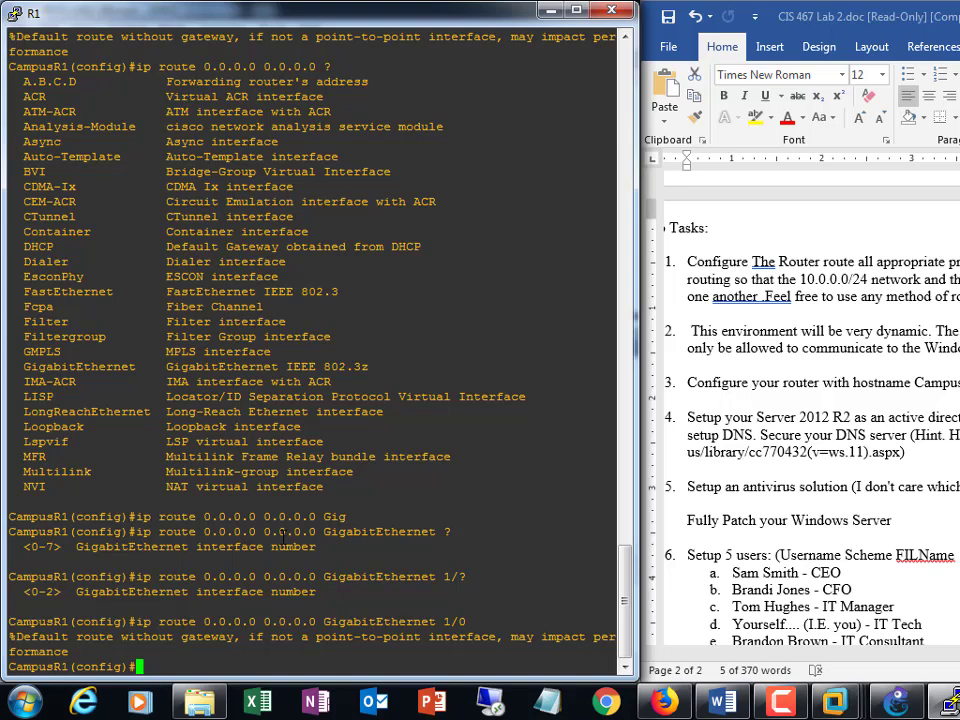
Display the running configuration with do sh run, and page through to its interface and ip route entries
{"action": "type", "text": "do sh run"}
{"action": "key", "text": "Return"}
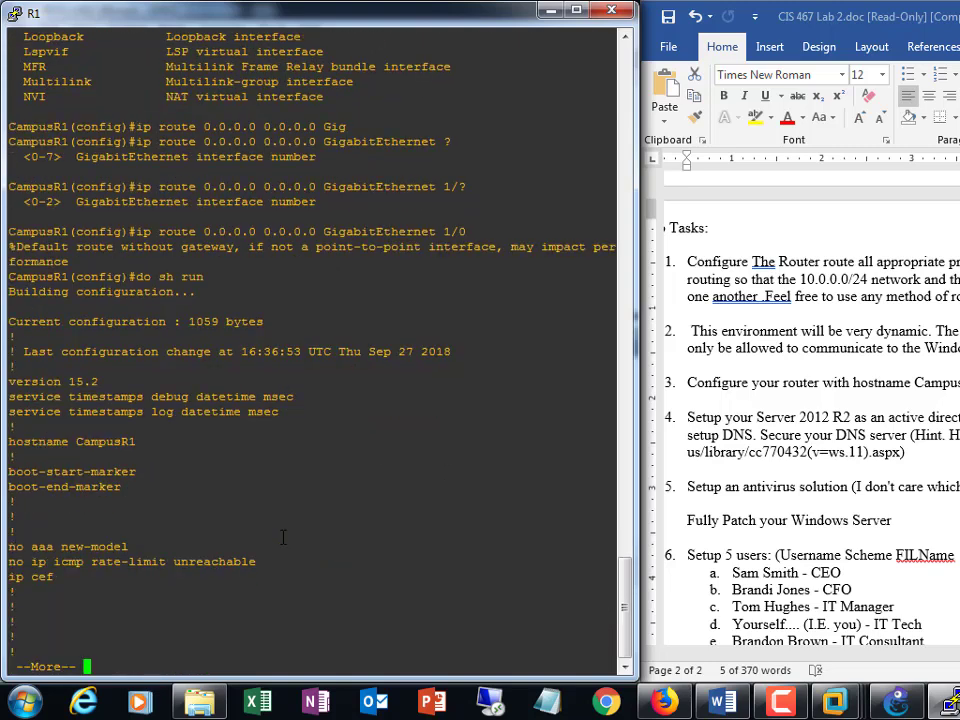
{"action": "key", "text": "space"}
{"action": "key", "text": "space"}
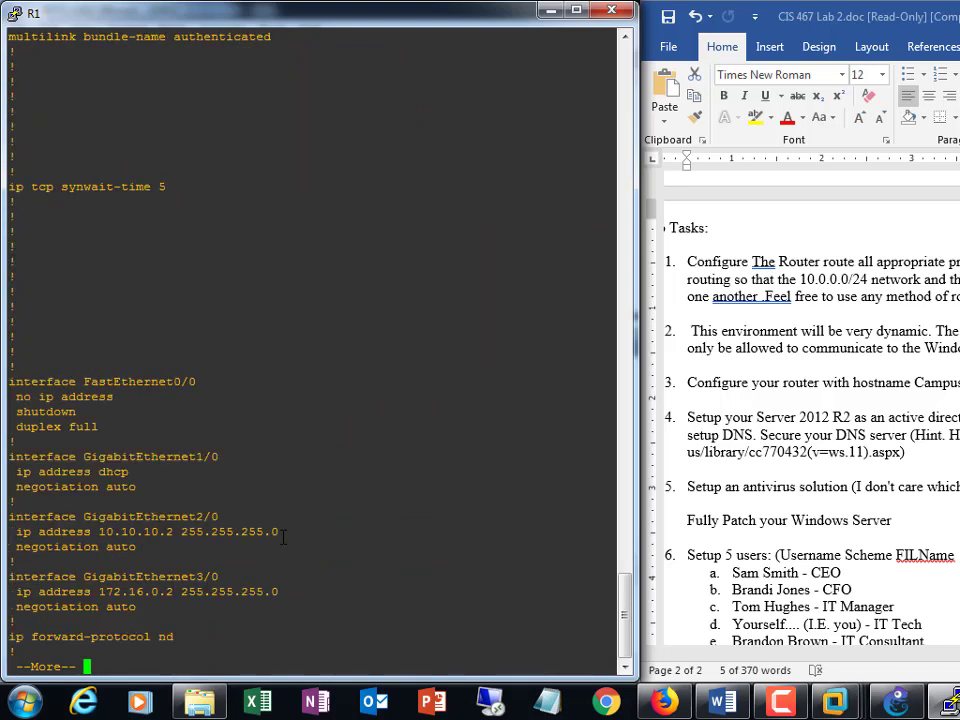
{"action": "key", "text": "Return"}
{"action": "key", "text": "Return"}
{"action": "key", "text": "Return"}
{"action": "key", "text": "Return"}
{"action": "key", "text": "Return"}
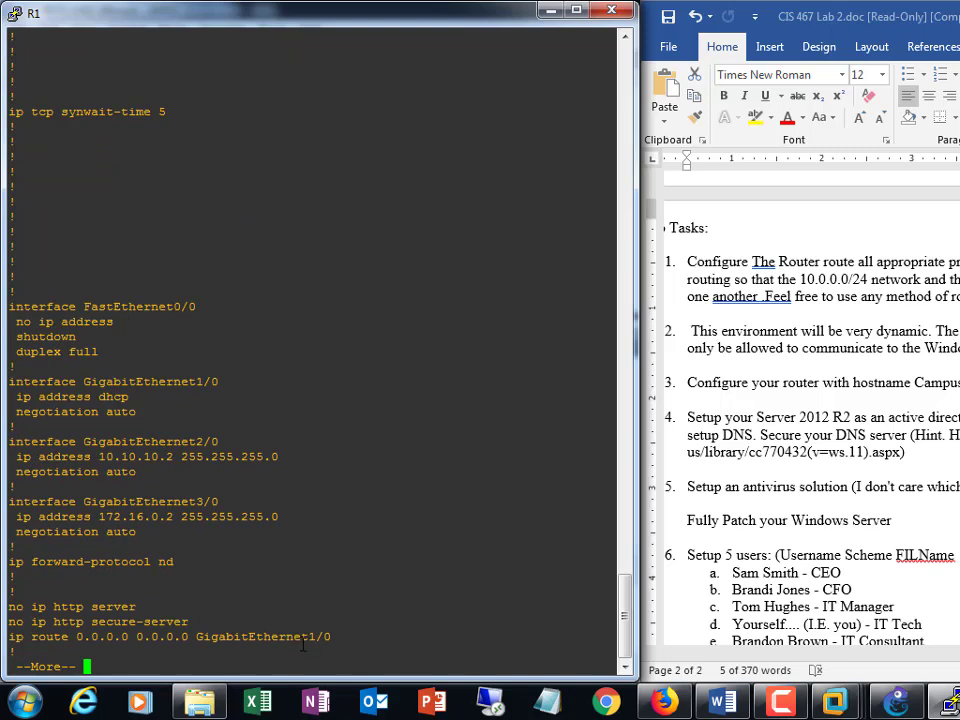
{"action": "key", "text": "Return"}
{"action": "key", "text": "Return"}
{"action": "key", "text": "Return"}
{"action": "key", "text": "Return"}
{"action": "key", "text": "Return"}
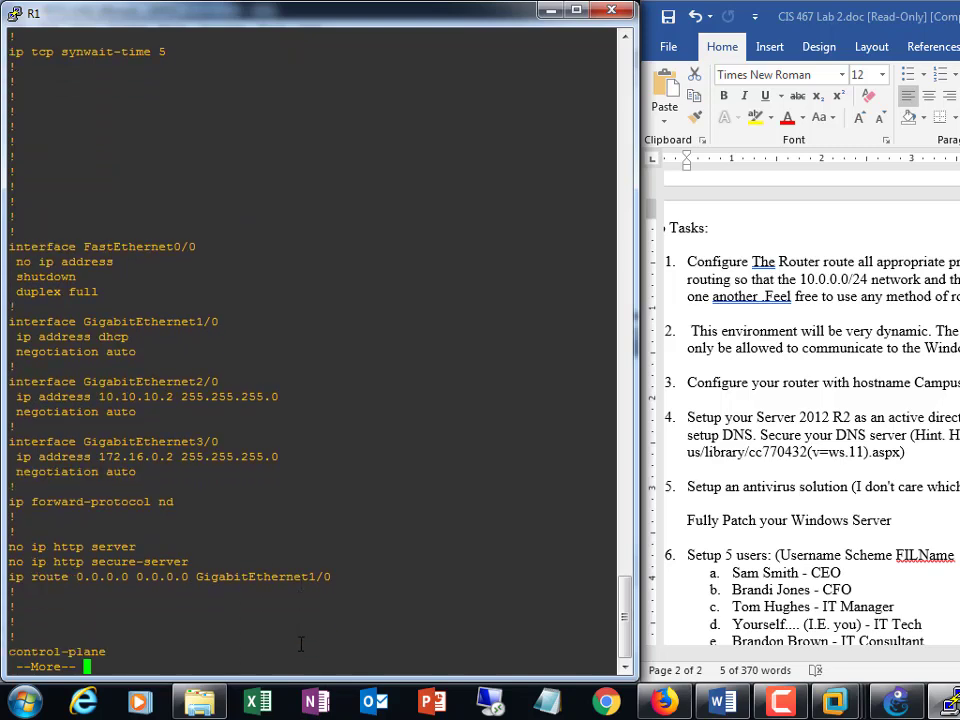
{"action": "key", "text": "Return"}
{"action": "key", "text": "Return"}
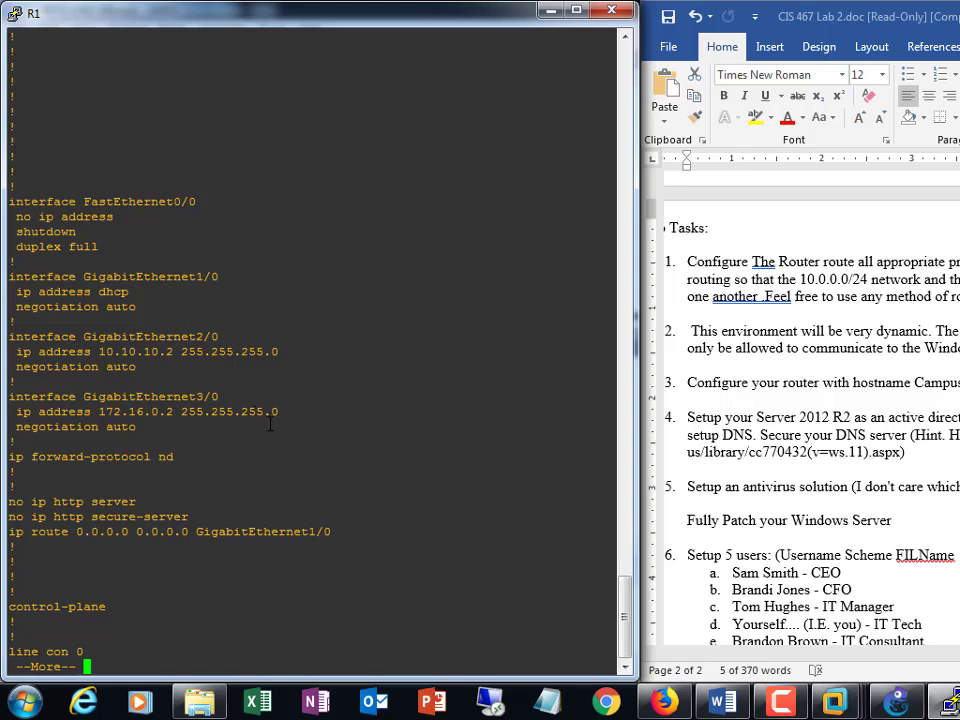
Minimize the R1 console and GNS3 windows, and maximize the Word document with the lab tasks
{"action": "left_click", "coordinate": [548, 10]}
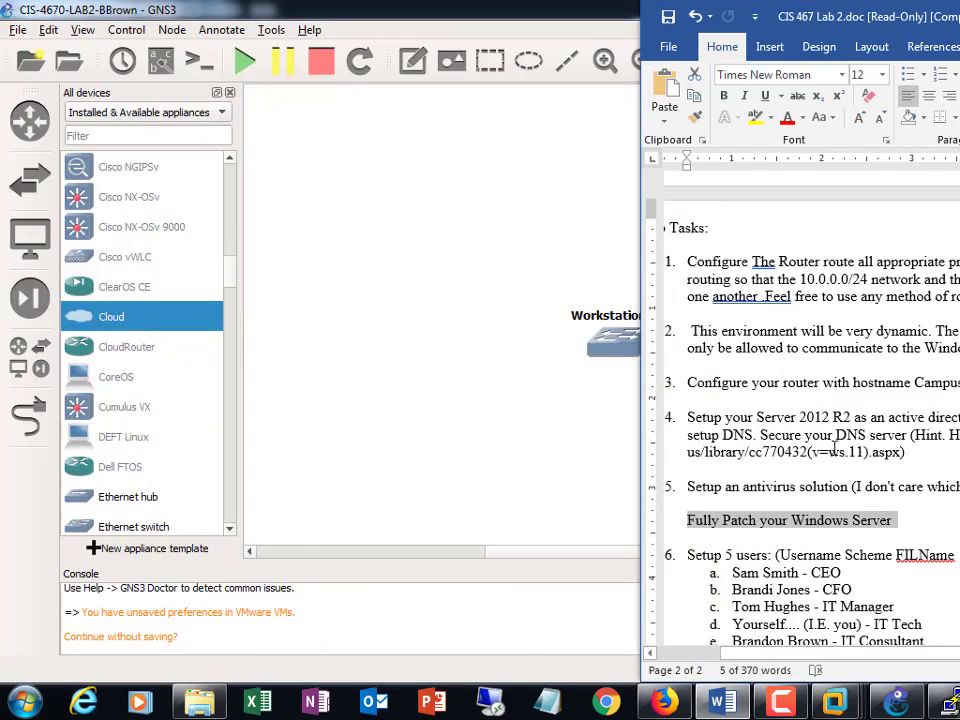
{"action": "left_click", "coordinate": [523, 480]}
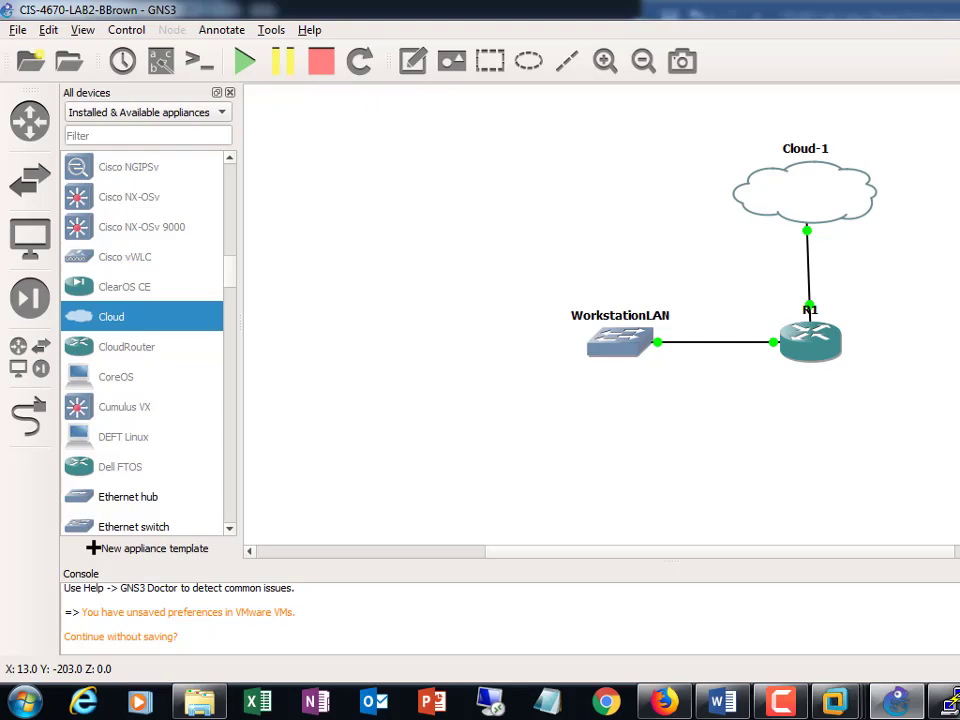
{"action": "left_click", "coordinate": [957, 9]}
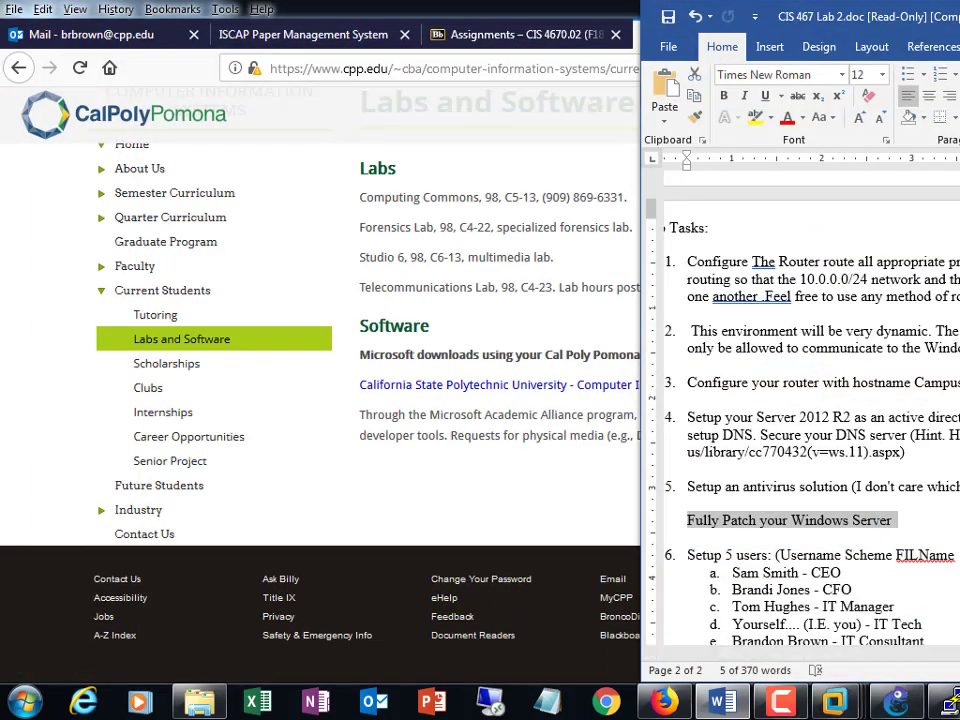
{"action": "left_click", "coordinate": [957, 16]}
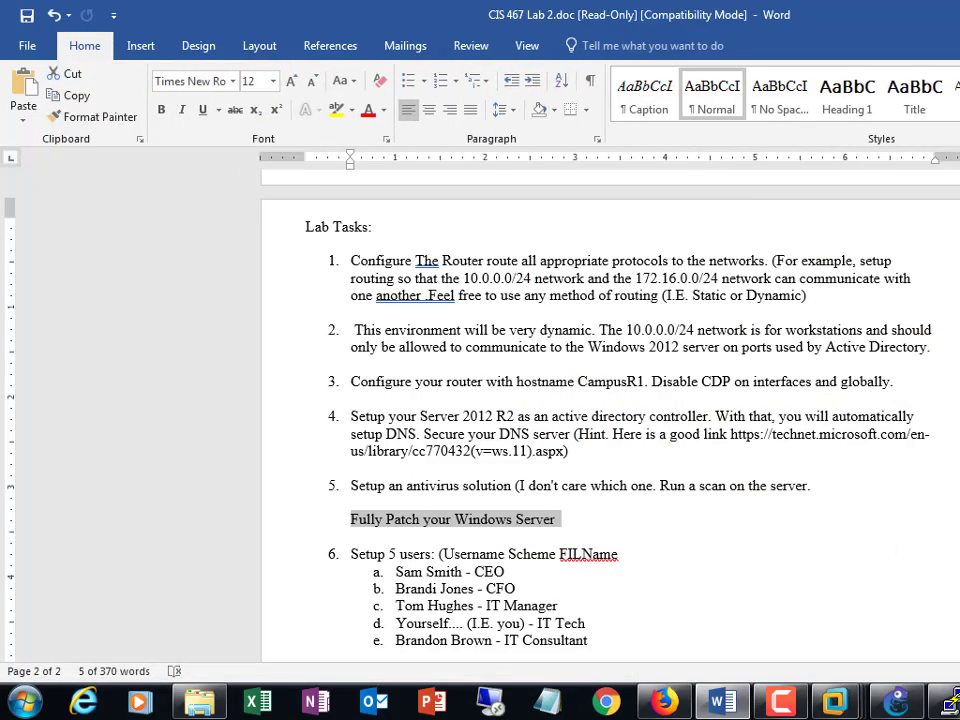
Switch to VMware Workstation's KaliLinux-ToolBox window and start the New Virtual Machine Wizard
{"action": "left_click", "coordinate": [838, 704]}
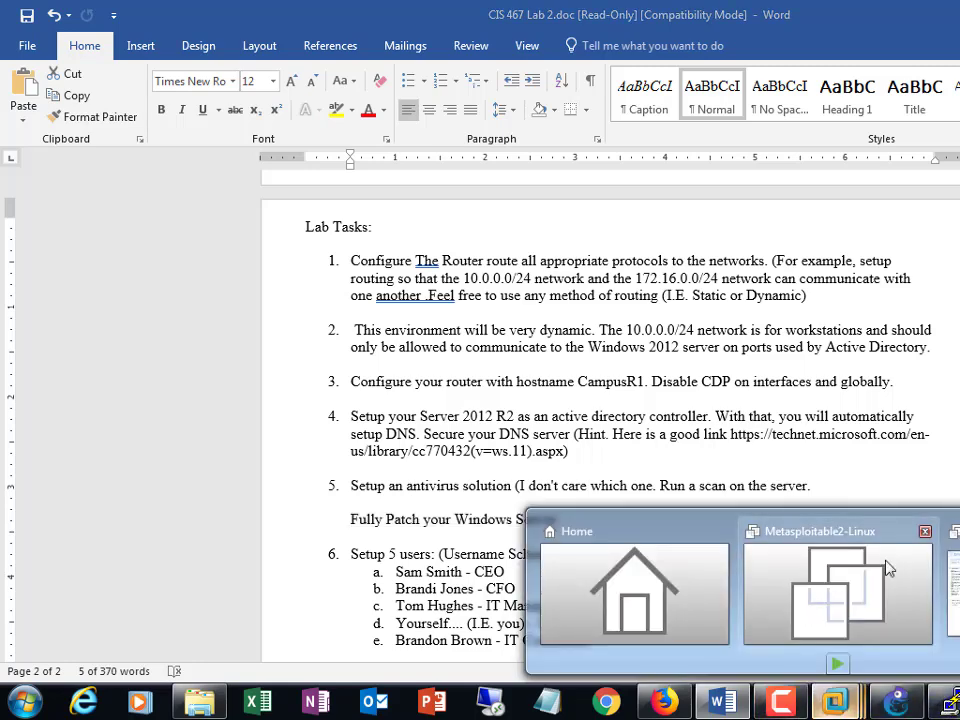
{"action": "left_click", "coordinate": [957, 568]}
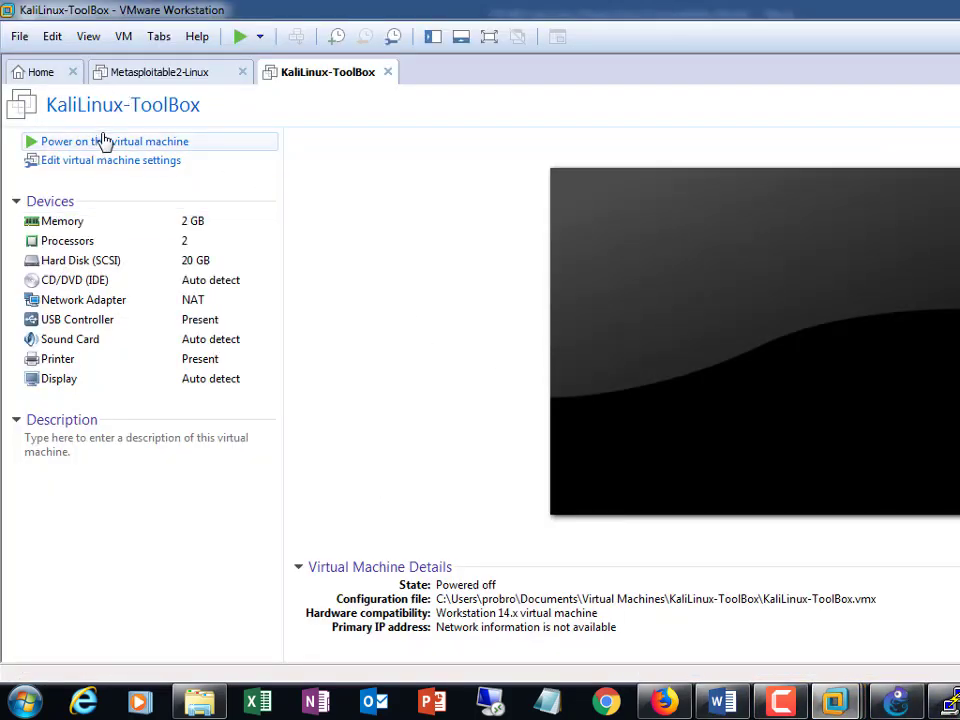
{"action": "left_click", "coordinate": [20, 36]}
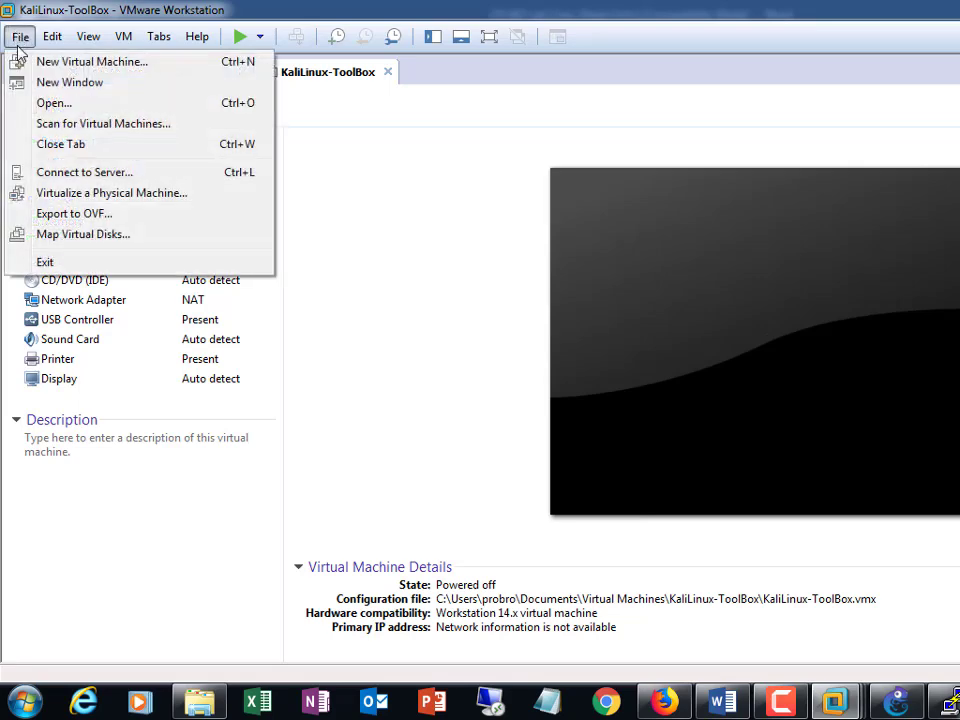
{"action": "left_click", "coordinate": [60, 63]}
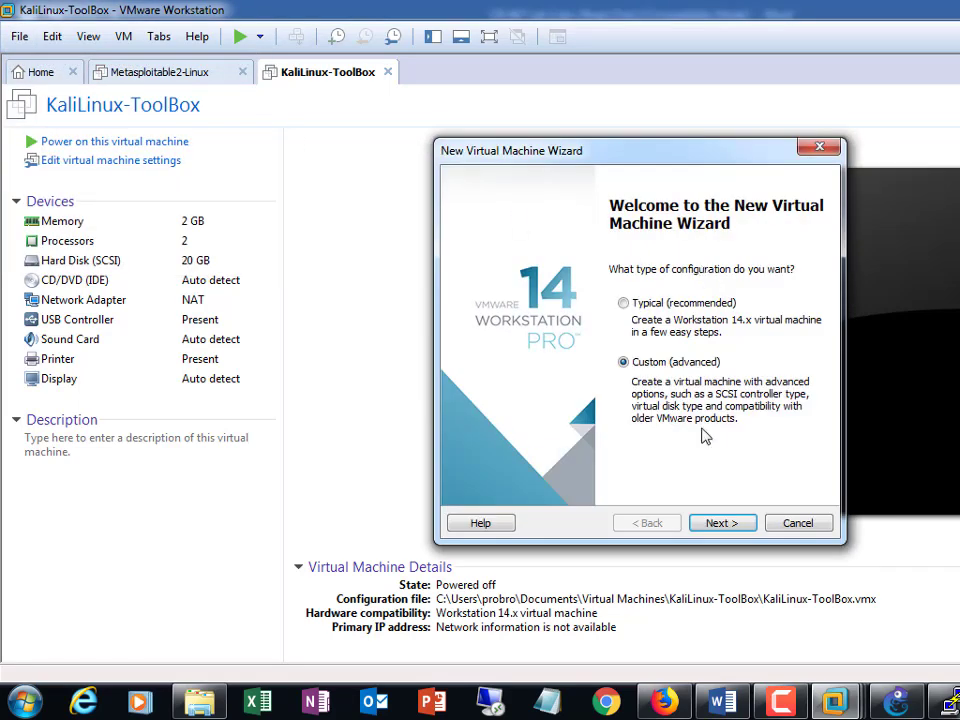
Set up a custom virtual machine with Workstation 14.x compatibility, deferred operating system installation and Windows Server 2012 as the Microsoft Windows guest version
{"action": "left_click", "coordinate": [721, 521]}
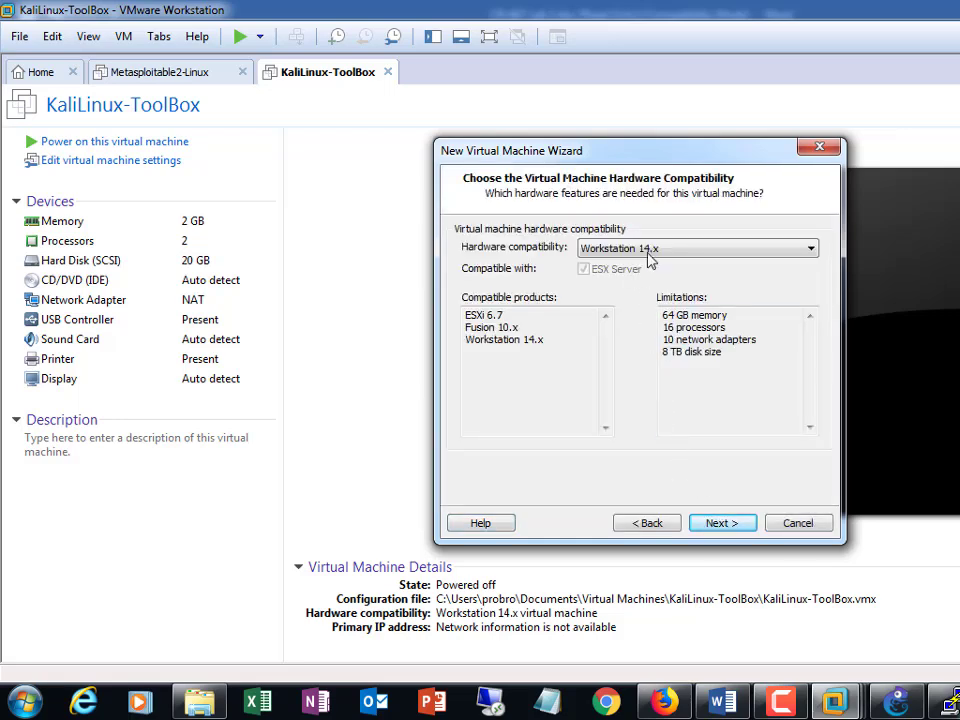
{"action": "left_click", "coordinate": [726, 530]}
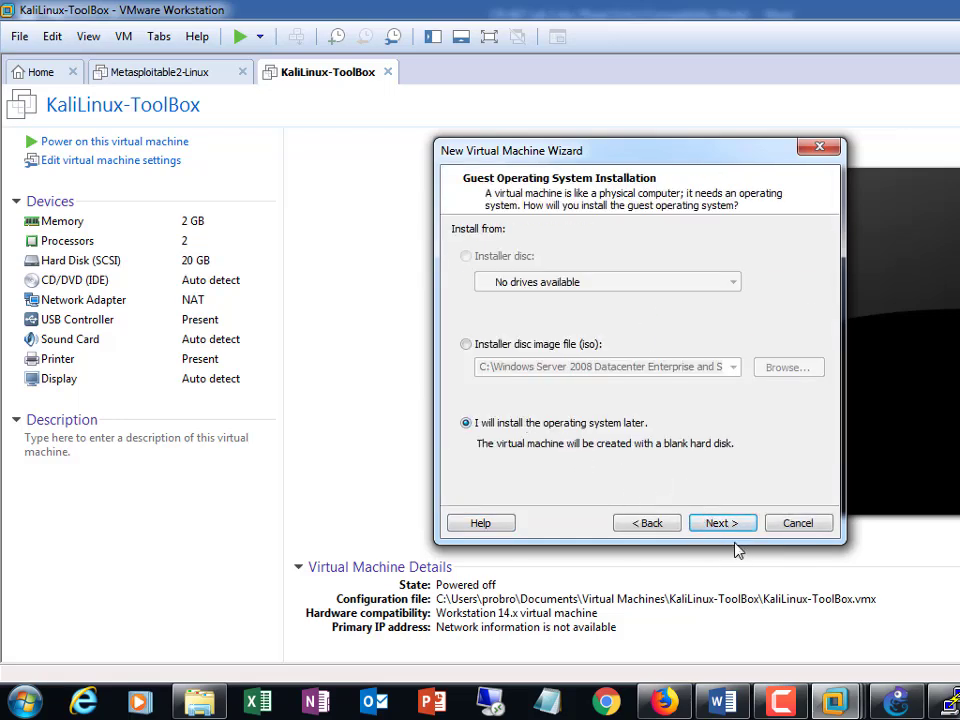
{"action": "left_click", "coordinate": [722, 523]}
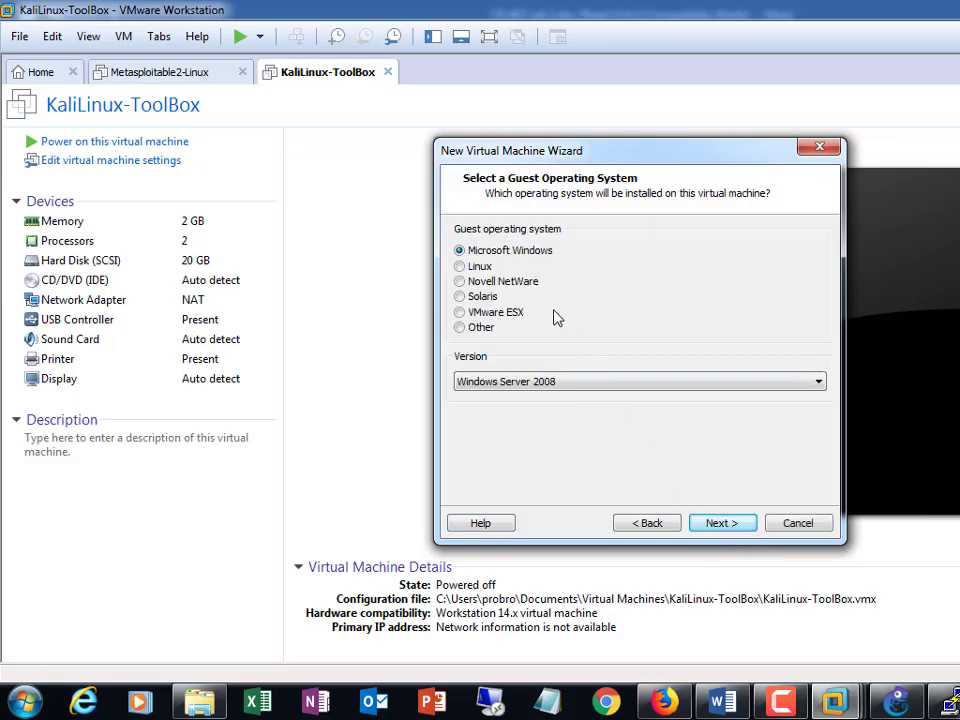
{"action": "left_click", "coordinate": [530, 383]}
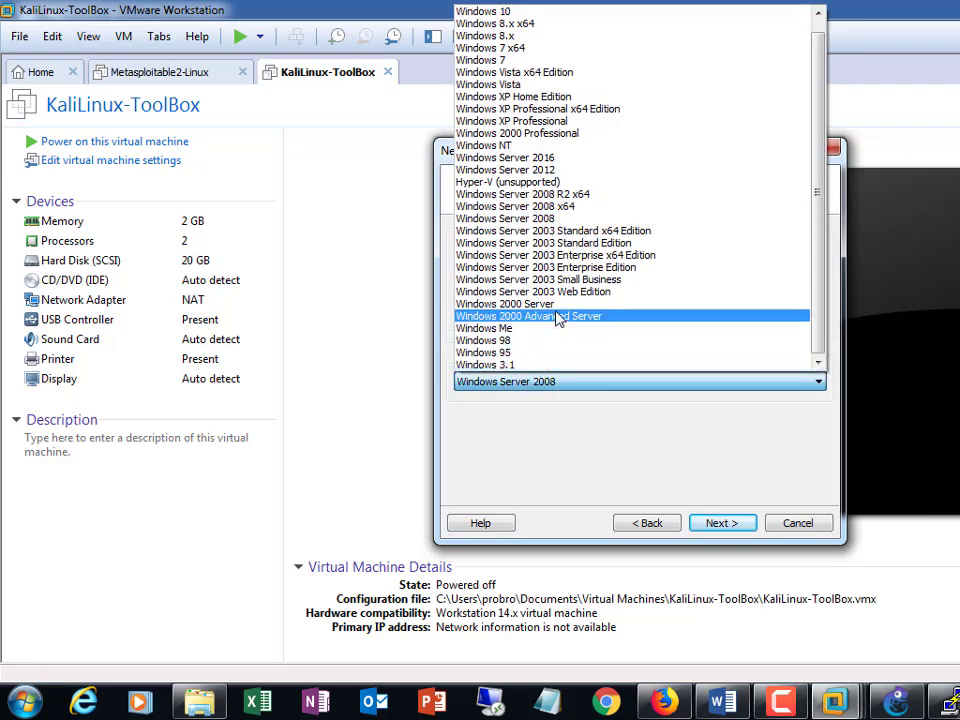
{"action": "left_click", "coordinate": [530, 173]}
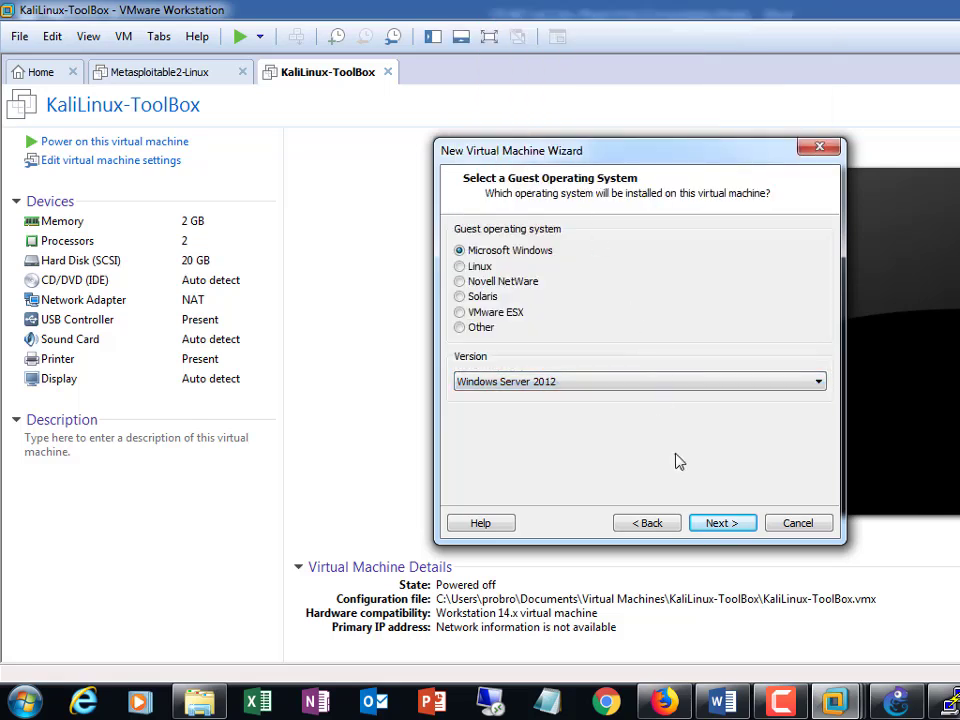
Accept the Windows Server 2012 guest system and append "- LAB2" to the virtual machine name, keeping the default location
{"action": "left_click", "coordinate": [714, 523]}
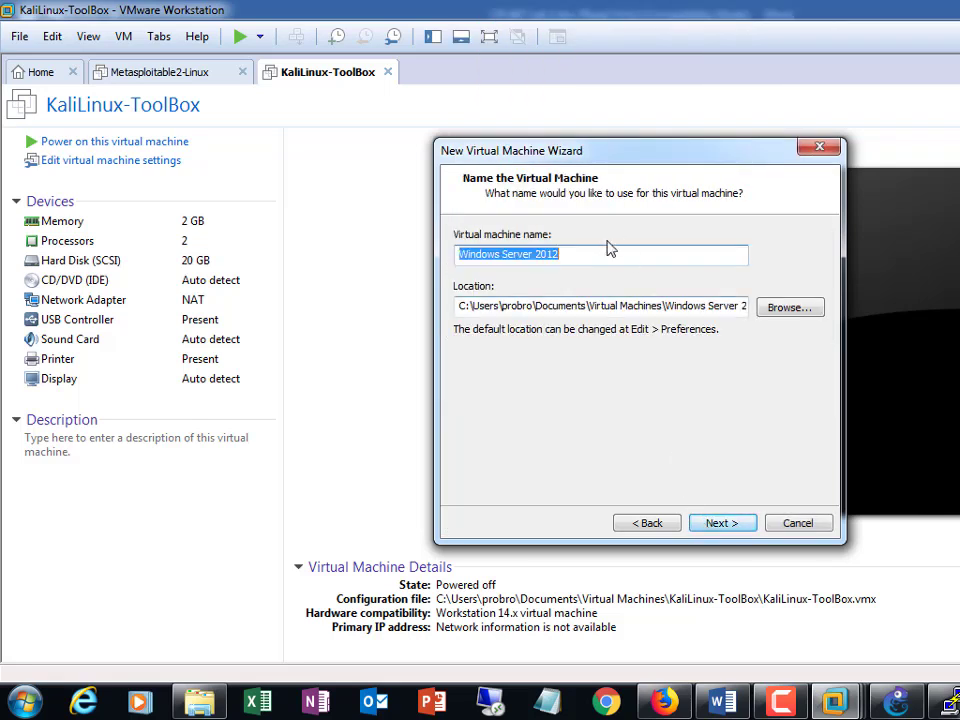
{"action": "left_click_drag", "start_coordinate": [603, 255], "coordinate": [358, 231]}
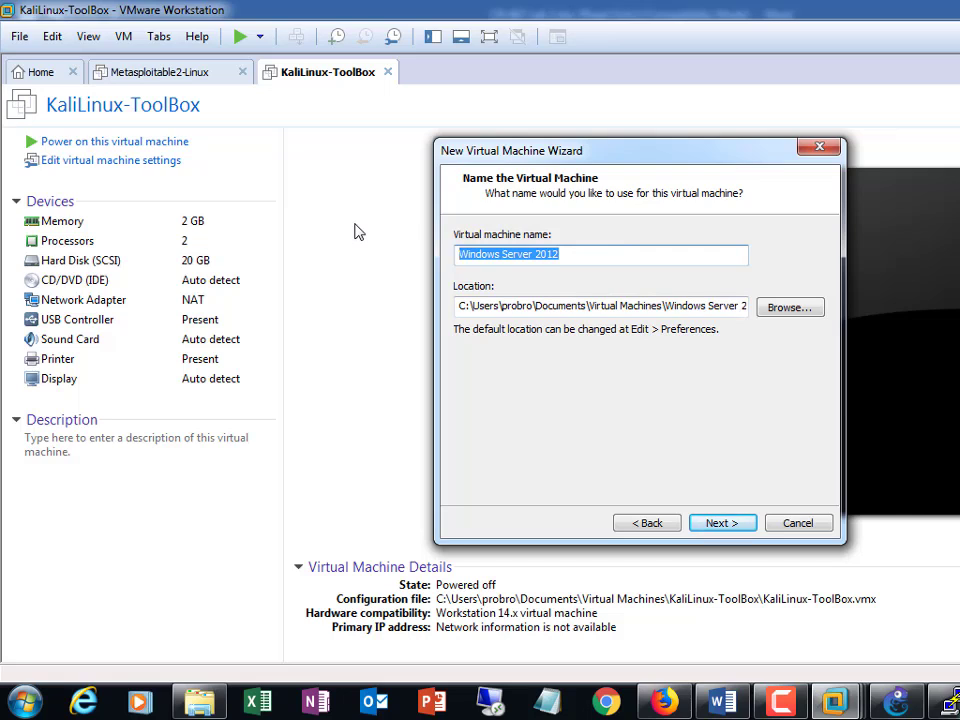
{"action": "key", "text": "Right"}
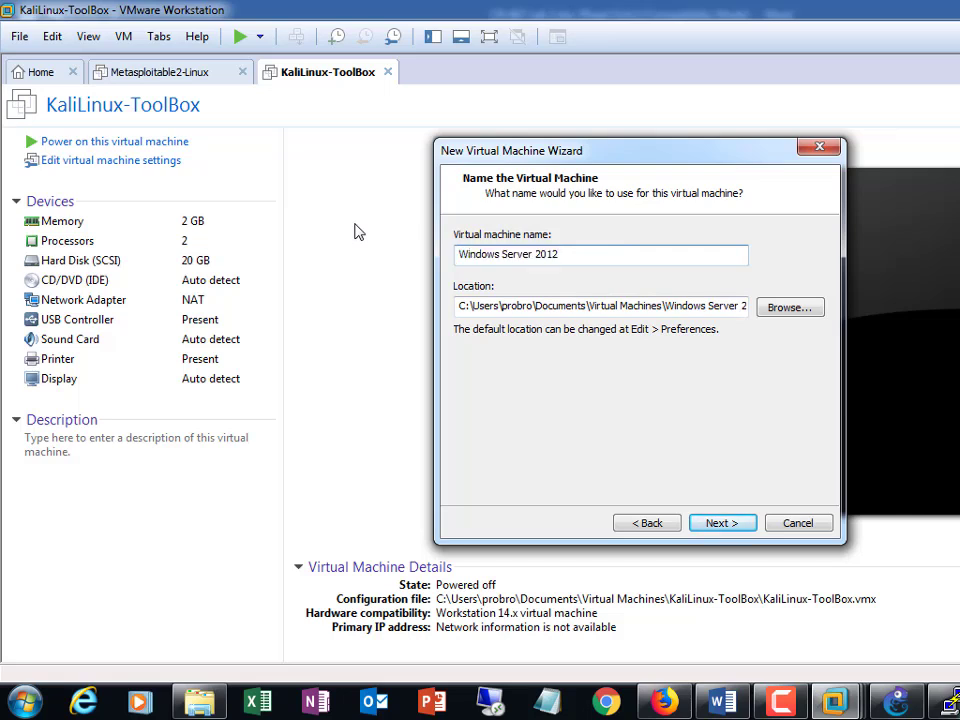
{"action": "left_click", "coordinate": [595, 254]}
{"action": "type", "text": "- LAB2"}
{"action": "left_click", "coordinate": [719, 523]}
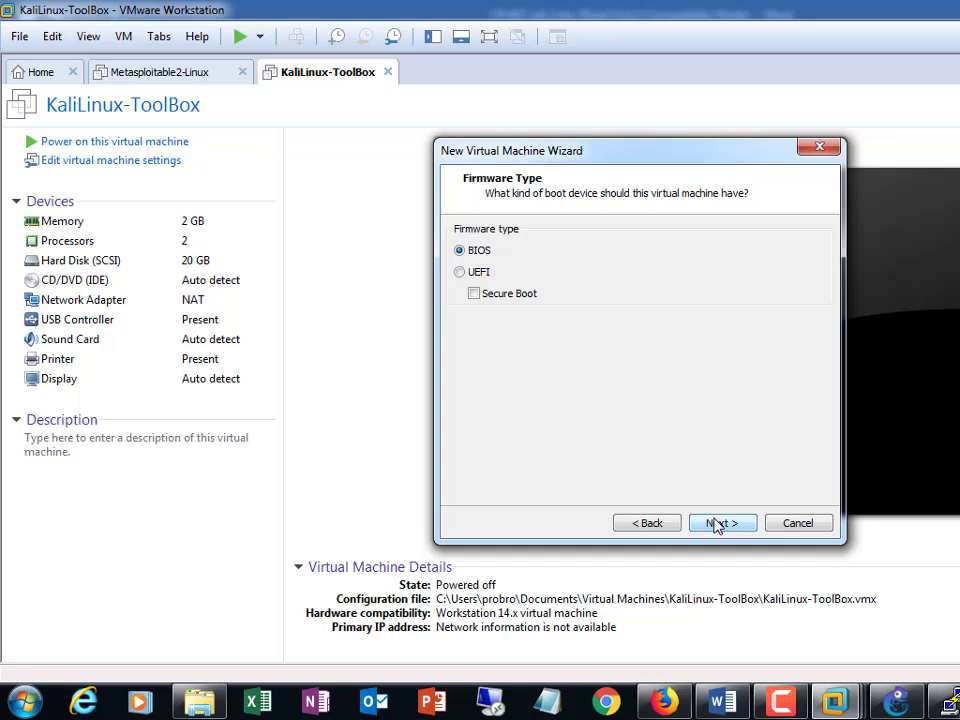
Keep BIOS firmware, choose the number of cores per processor, and accept 2048 MB of memory
{"action": "left_click", "coordinate": [719, 523]}
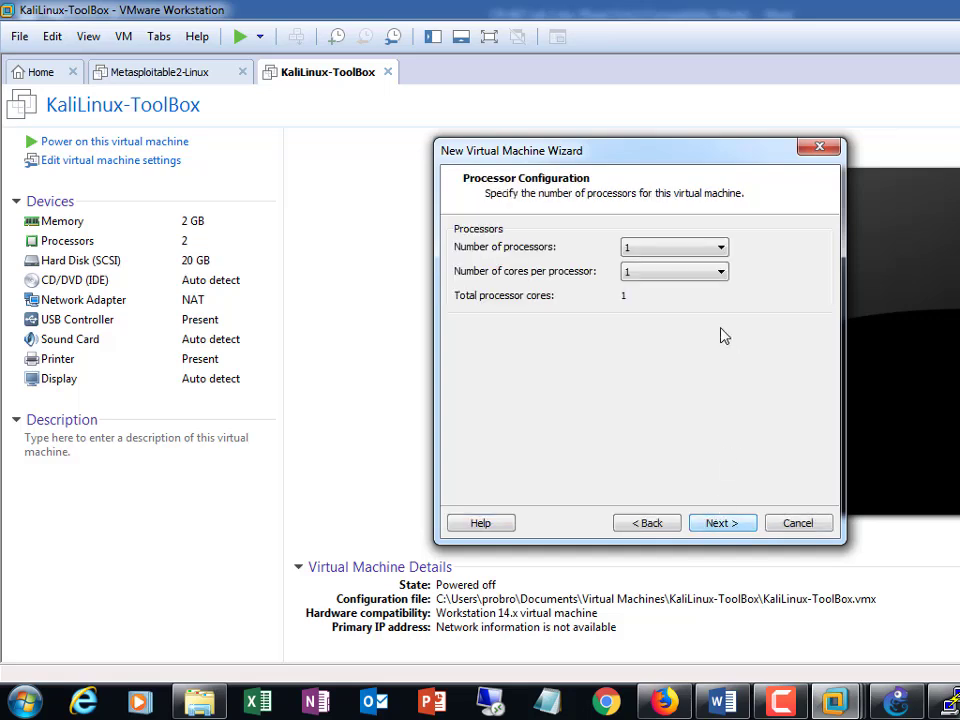
{"action": "left_click", "coordinate": [695, 272]}
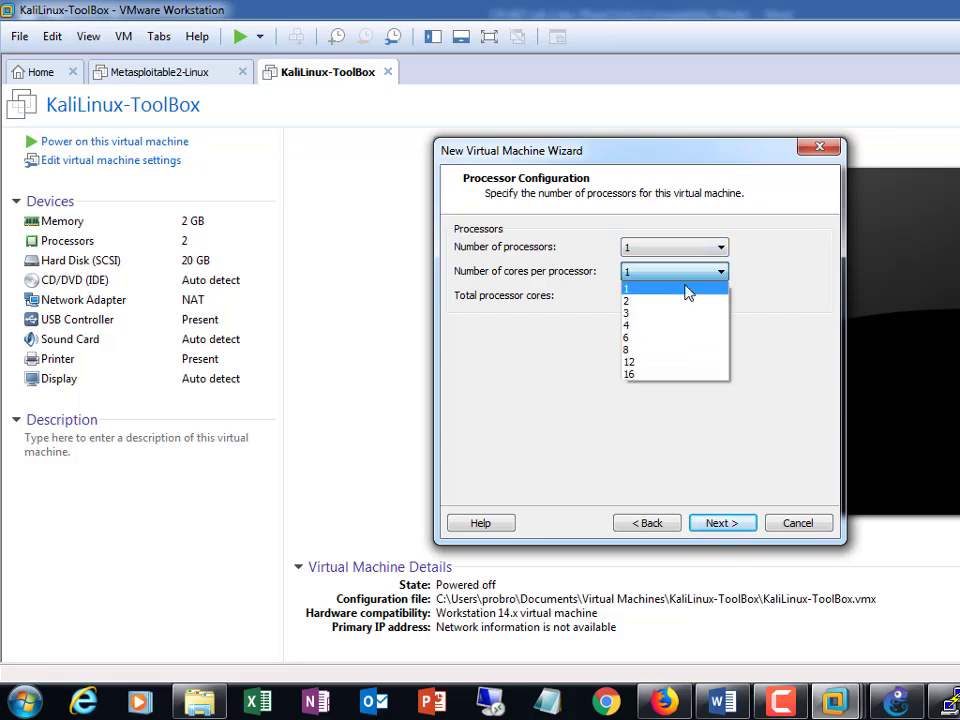
{"action": "left_click", "coordinate": [660, 309]}
{"action": "left_click", "coordinate": [722, 522]}
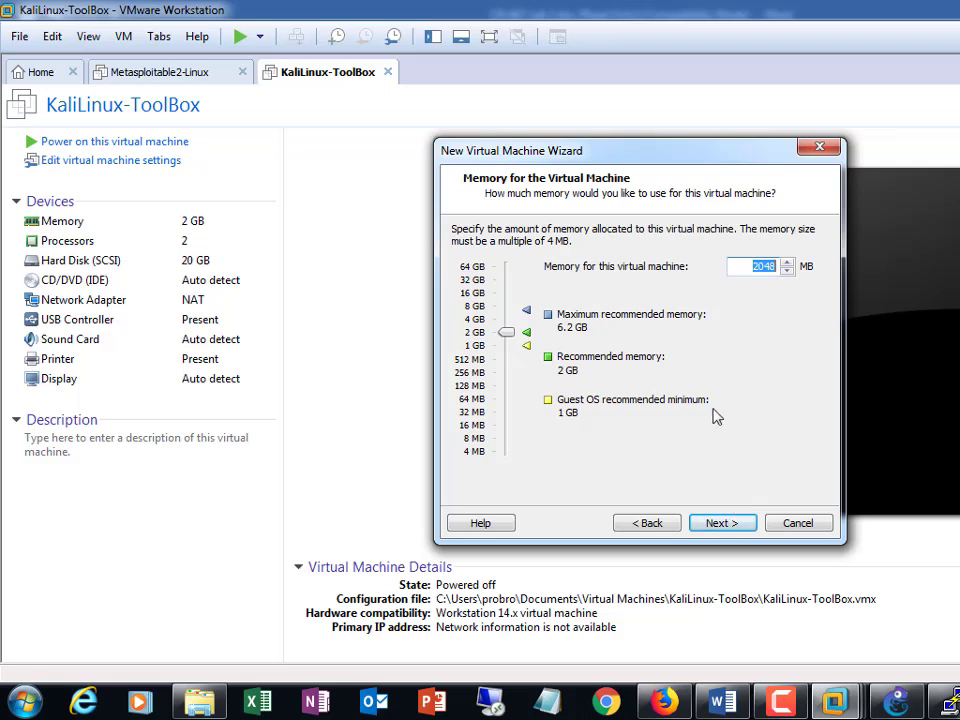
{"action": "left_click", "coordinate": [730, 525]}
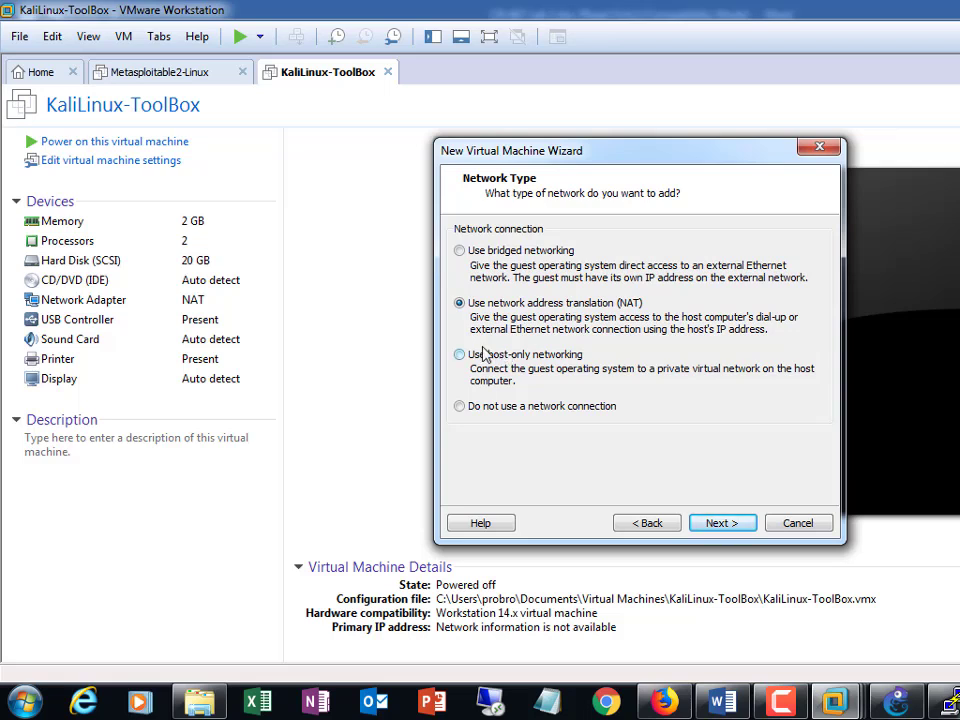
Switch to the Word document CIS 467 Lab 2 and view the detailed network topology on page 1
{"action": "left_click", "coordinate": [722, 703]}
{"action": "scroll", "coordinate": [754, 537], "scroll_direction": "up", "scroll_amount": 1}
{"action": "scroll", "coordinate": [754, 537], "scroll_direction": "up", "scroll_amount": 10}
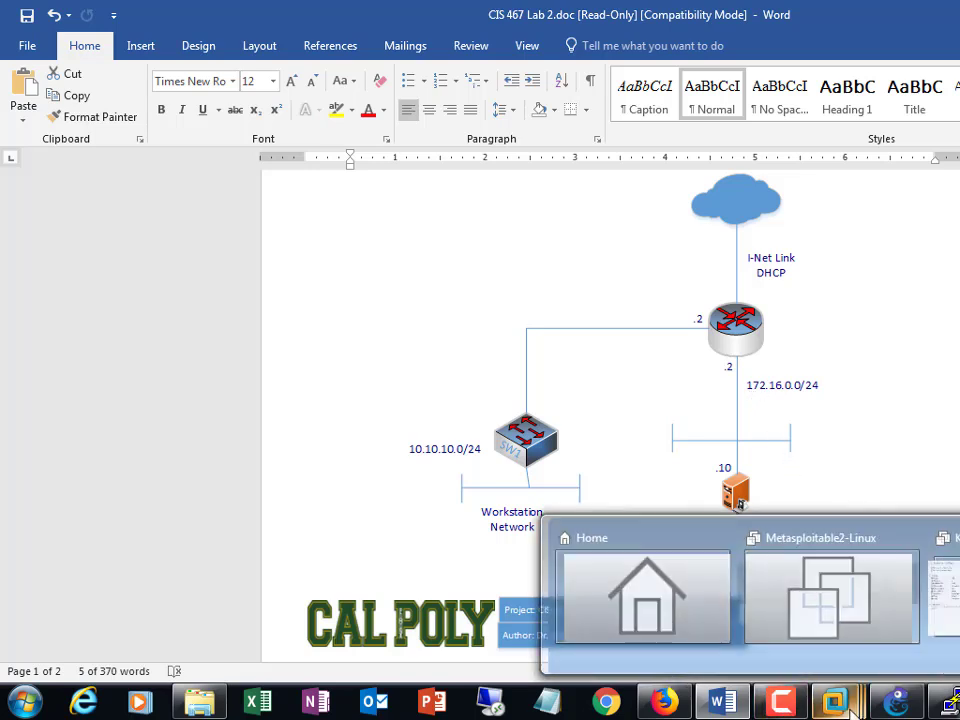
Open a command prompt with cmd and run ipconfig /all | more
{"action": "key", "text": "super+r"}
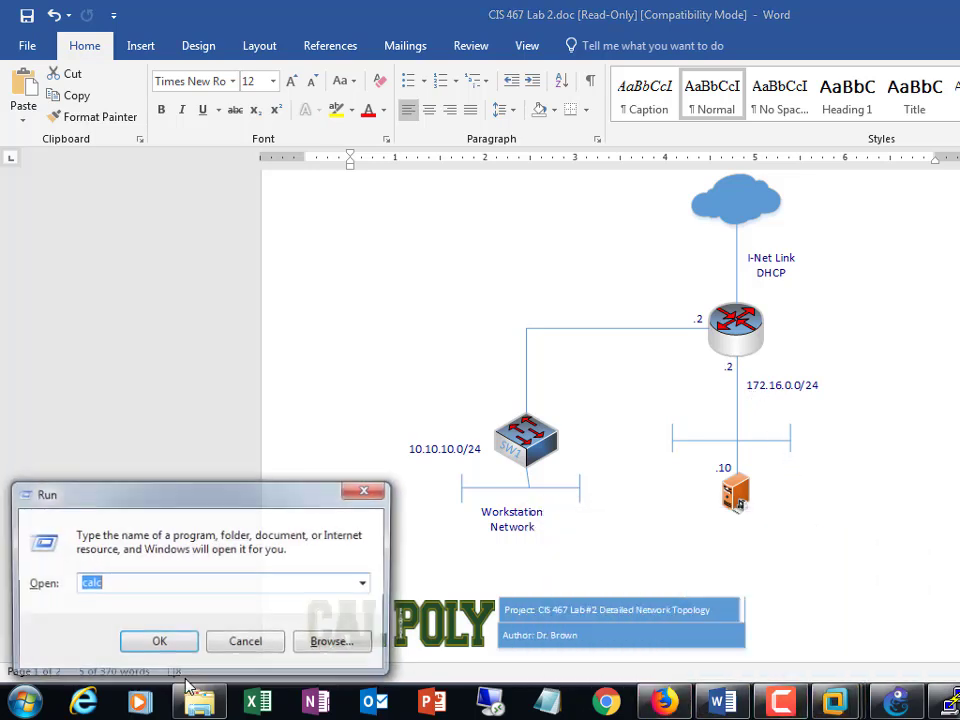
{"action": "type", "text": "cmd"}
{"action": "key", "text": "Return"}
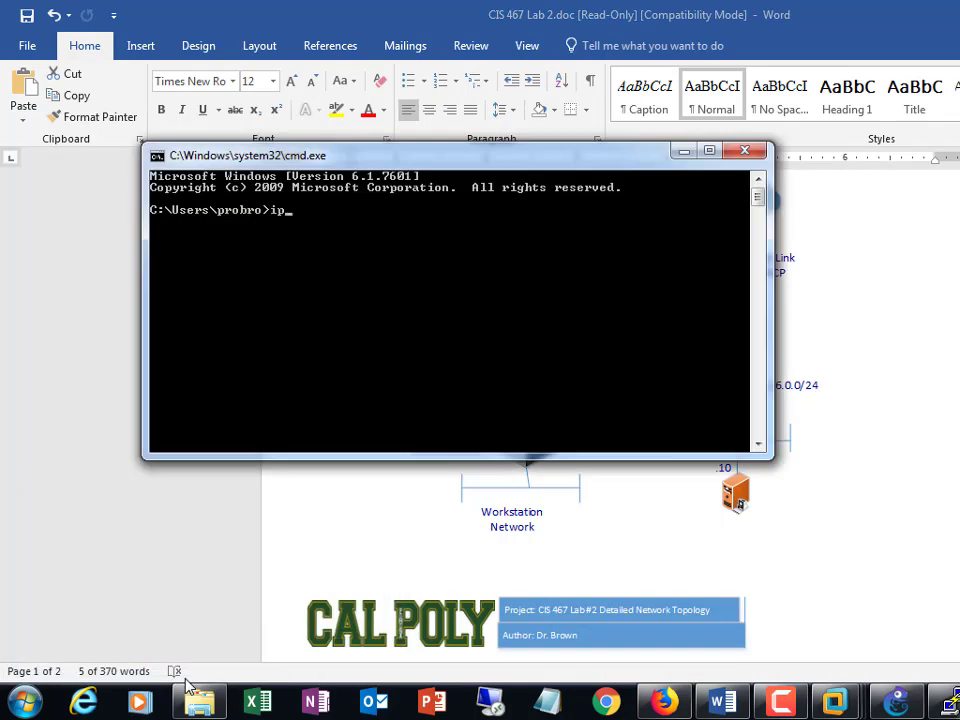
{"action": "type", "text": "ipconfig /all | mor"}
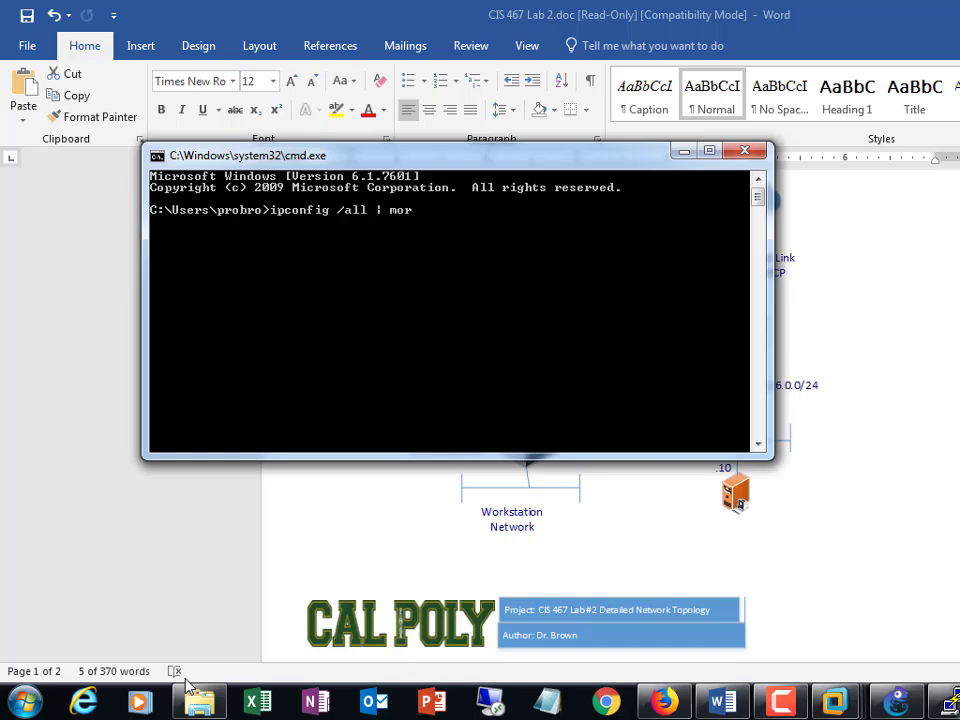
{"action": "type", "text": "e"}
{"action": "key", "text": "Return"}
Page through the ipconfig output to examine the adapter addresses, up to the VMware Network Adapter VMnet4 entry
{"action": "key", "text": "Return"}
{"action": "key", "text": "Return"}
{"action": "key", "text": "Return"}
{"action": "key", "text": "Return"}
{"action": "key", "text": "Return"}
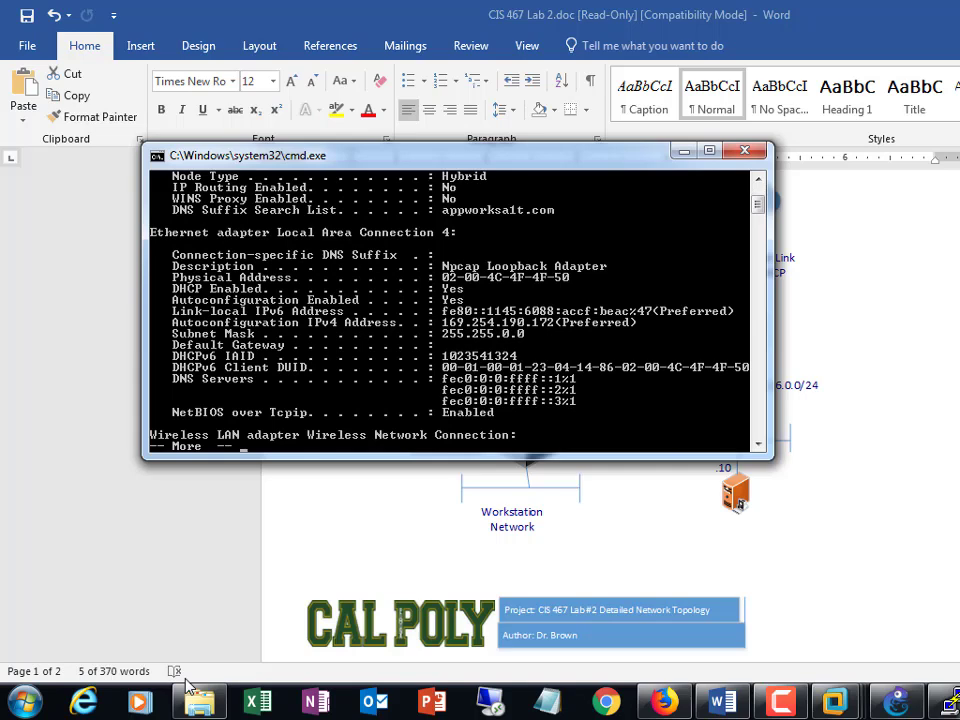
{"action": "key", "text": "Return"}
{"action": "key", "text": "Return"}
{"action": "key", "text": "Return"}
{"action": "key", "text": "Return"}
{"action": "key", "text": "Return"}
{"action": "key", "text": "Return"}
{"action": "key", "text": "Return"}
{"action": "key", "text": "Return"}
{"action": "key", "text": "Return"}
{"action": "key", "text": "Return"}
{"action": "key", "text": "Return"}
{"action": "key", "text": "Return"}
{"action": "key", "text": "Return"}
{"action": "key", "text": "Return"}
{"action": "key", "text": "Return"}
{"action": "key", "text": "Return"}
{"action": "key", "text": "Return"}
{"action": "key", "text": "Return"}
{"action": "key", "text": "Return"}
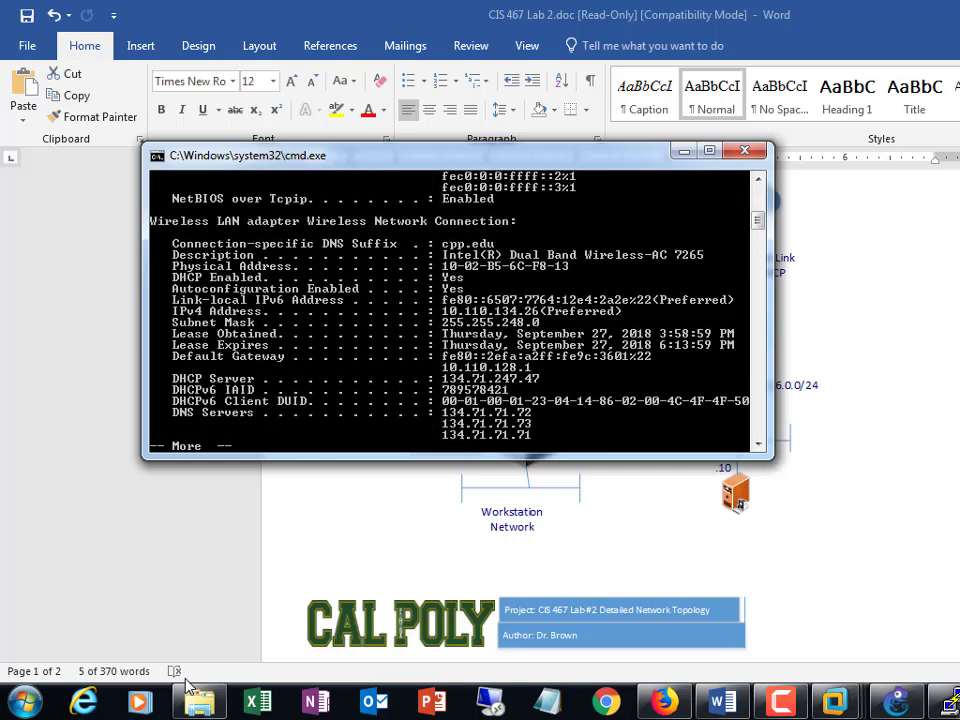
{"action": "key", "text": "Return"}
{"action": "key", "text": "Return"}
{"action": "key", "text": "Return"}
{"action": "key", "text": "Return"}
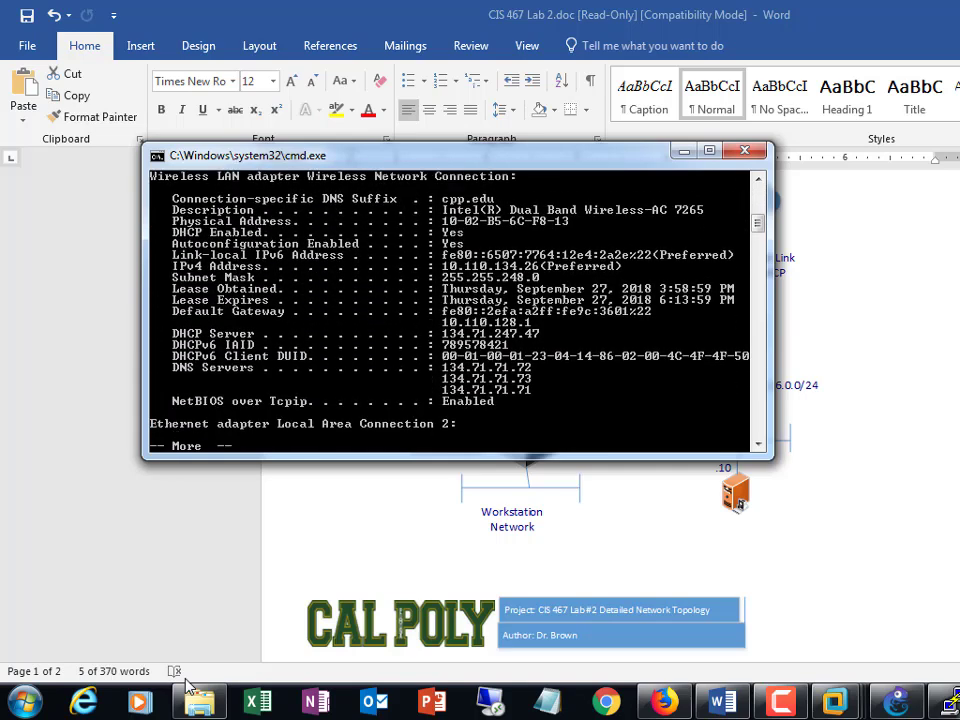
{"action": "key", "text": "Return"}
{"action": "key", "text": "Return"}
{"action": "key", "text": "Return"}
{"action": "key", "text": "Return"}
{"action": "key", "text": "Return"}
{"action": "key", "text": "Return"}
{"action": "key", "text": "Return"}
{"action": "key", "text": "Return"}
{"action": "key", "text": "Return"}
{"action": "key", "text": "Return"}
{"action": "key", "text": "Return"}
{"action": "key", "text": "Return"}
{"action": "key", "text": "Return"}
{"action": "key", "text": "Return"}
{"action": "key", "text": "Return"}
{"action": "key", "text": "Return"}
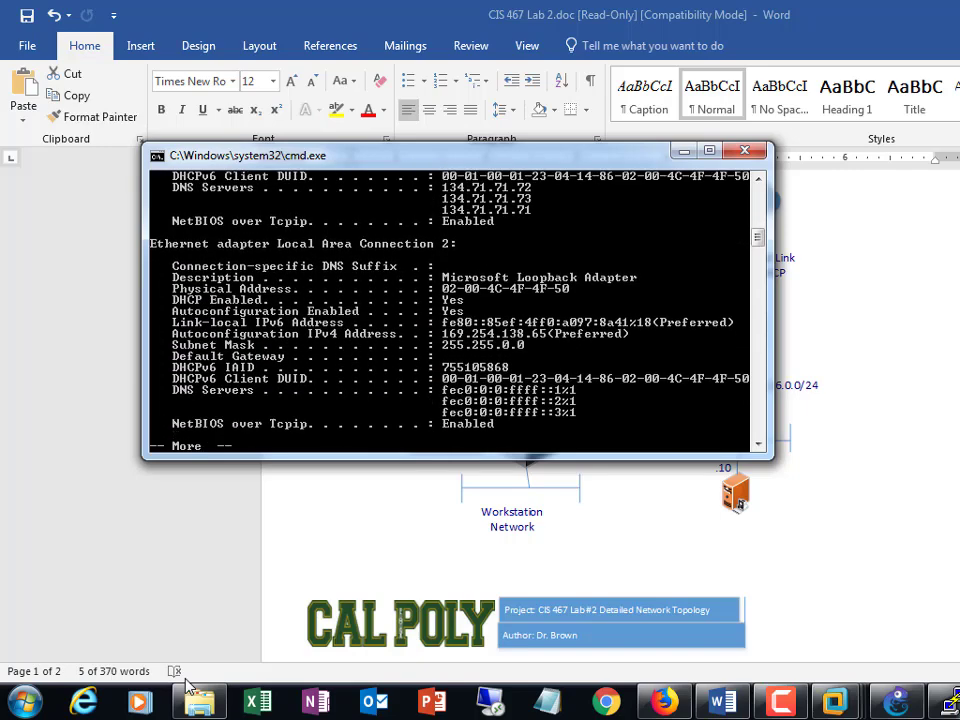
{"action": "key", "text": "Return"}
{"action": "key", "text": "Return"}
{"action": "key", "text": "Return"}
{"action": "key", "text": "Return"}
{"action": "key", "text": "Return"}
{"action": "key", "text": "Return"}
{"action": "key", "text": "Return"}
{"action": "key", "text": "Return"}
{"action": "key", "text": "Return"}
{"action": "key", "text": "Return"}
{"action": "key", "text": "Return"}
{"action": "key", "text": "Return"}
{"action": "key", "text": "Return"}
{"action": "key", "text": "Return"}
{"action": "key", "text": "Return"}
{"action": "key", "text": "Return"}
{"action": "key", "text": "Return"}
{"action": "key", "text": "Return"}
{"action": "key", "text": "Return"}
{"action": "key", "text": "Return"}
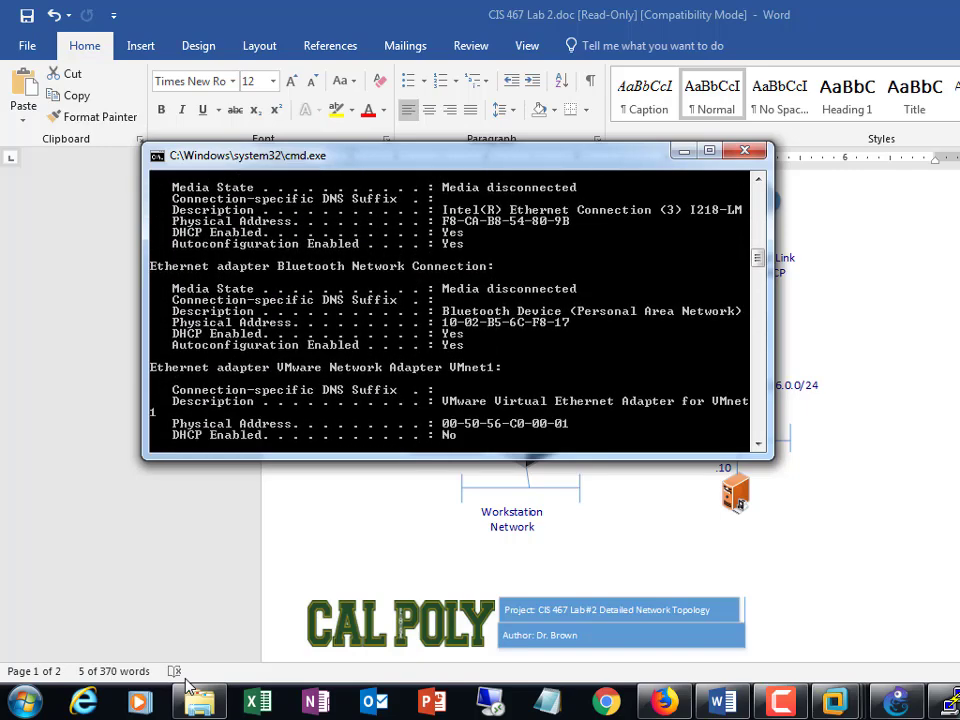
{"action": "key", "text": "Return"}
{"action": "key", "text": "Return"}
{"action": "key", "text": "Return"}
{"action": "key", "text": "Return"}
{"action": "key", "text": "Return"}
{"action": "key", "text": "Return"}
{"action": "key", "text": "Return"}
{"action": "key", "text": "Return"}
{"action": "key", "text": "Return"}
{"action": "key", "text": "Return"}
{"action": "key", "text": "Return"}
{"action": "key", "text": "Return"}
{"action": "key", "text": "Return"}
{"action": "key", "text": "Return"}
{"action": "key", "text": "Return"}
{"action": "key", "text": "Return"}
{"action": "key", "text": "Return"}
{"action": "key", "text": "Return"}
{"action": "key", "text": "Return"}
{"action": "key", "text": "Return"}
{"action": "key", "text": "Return"}
{"action": "key", "text": "Return"}
{"action": "key", "text": "Return"}
{"action": "key", "text": "Return"}
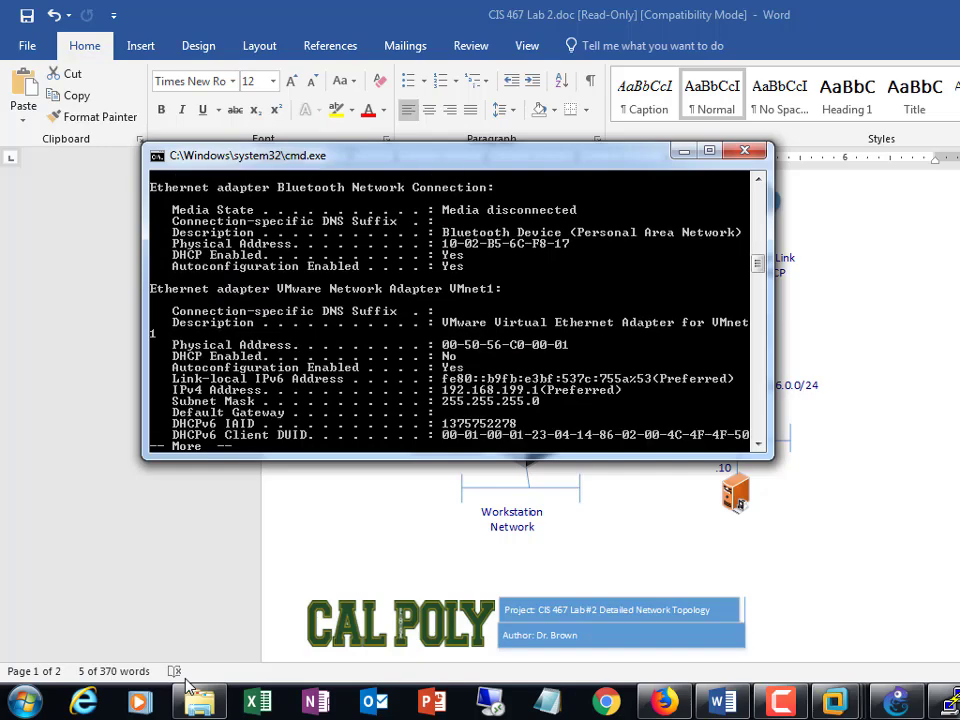
{"action": "key", "text": "Return"}
{"action": "key", "text": "Return"}
{"action": "key", "text": "Return"}
{"action": "key", "text": "Return"}
{"action": "key", "text": "Return"}
{"action": "key", "text": "Return"}
{"action": "key", "text": "Return"}
{"action": "key", "text": "Return"}
{"action": "key", "text": "Return"}
{"action": "key", "text": "Return"}
{"action": "key", "text": "Return"}
{"action": "key", "text": "Return"}
{"action": "key", "text": "Return"}
{"action": "key", "text": "Return"}
{"action": "key", "text": "Return"}
{"action": "key", "text": "Return"}
{"action": "key", "text": "Return"}
{"action": "key", "text": "Return"}
{"action": "key", "text": "Return"}
{"action": "key", "text": "Return"}
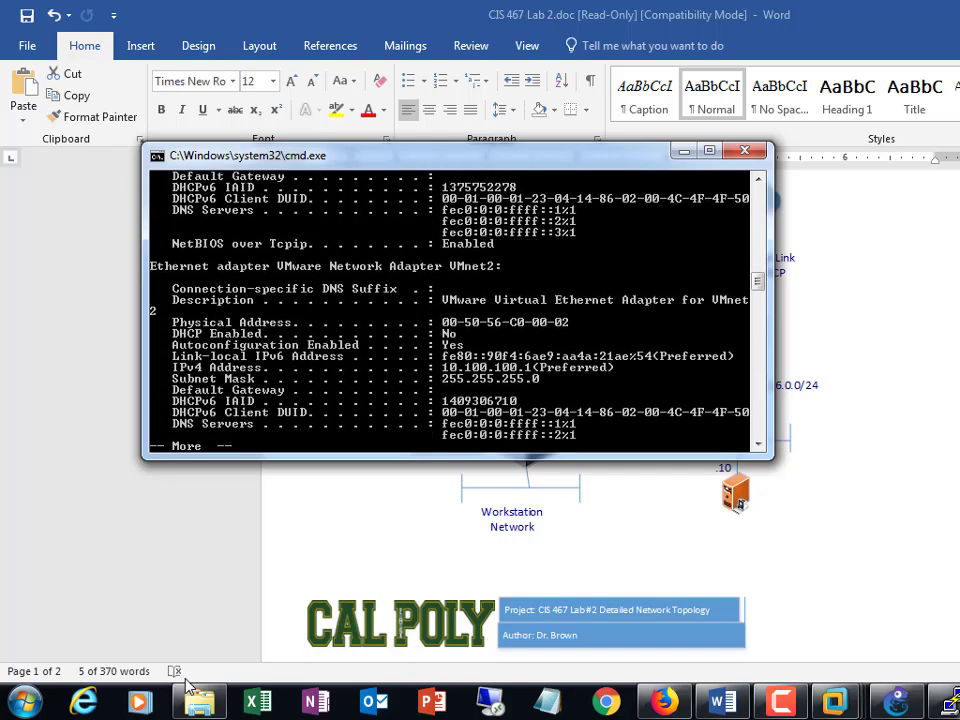
{"action": "key", "text": "Return"}
{"action": "key", "text": "Return"}
{"action": "key", "text": "Return"}
{"action": "key", "text": "Return"}
{"action": "key", "text": "Return"}
{"action": "key", "text": "Return"}
{"action": "key", "text": "Return"}
{"action": "key", "text": "Return"}
{"action": "key", "text": "Return"}
{"action": "key", "text": "Return"}
{"action": "key", "text": "Return"}
{"action": "key", "text": "Return"}
{"action": "key", "text": "Return"}
{"action": "key", "text": "Return"}
{"action": "key", "text": "Return"}
{"action": "key", "text": "Return"}
{"action": "key", "text": "Return"}
{"action": "key", "text": "Return"}
{"action": "key", "text": "Return"}
{"action": "key", "text": "Return"}
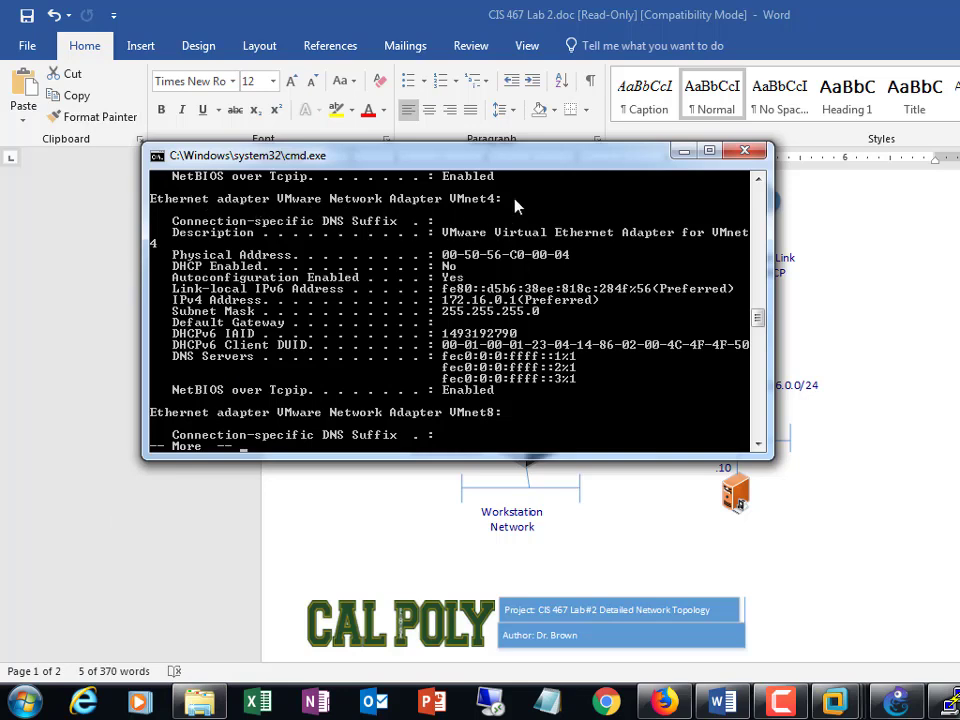
{"action": "key", "text": "Return"}
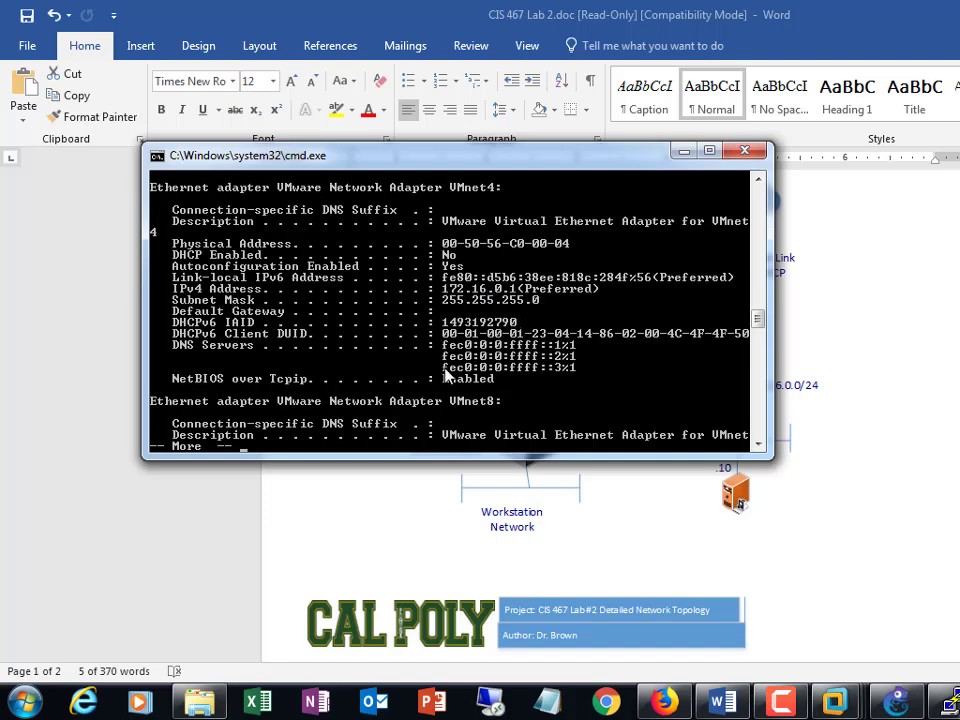
Return to the New Virtual Machine Wizard in VMware Workstation and choose host-only networking for the virtual machine
{"action": "left_click", "coordinate": [447, 540]}
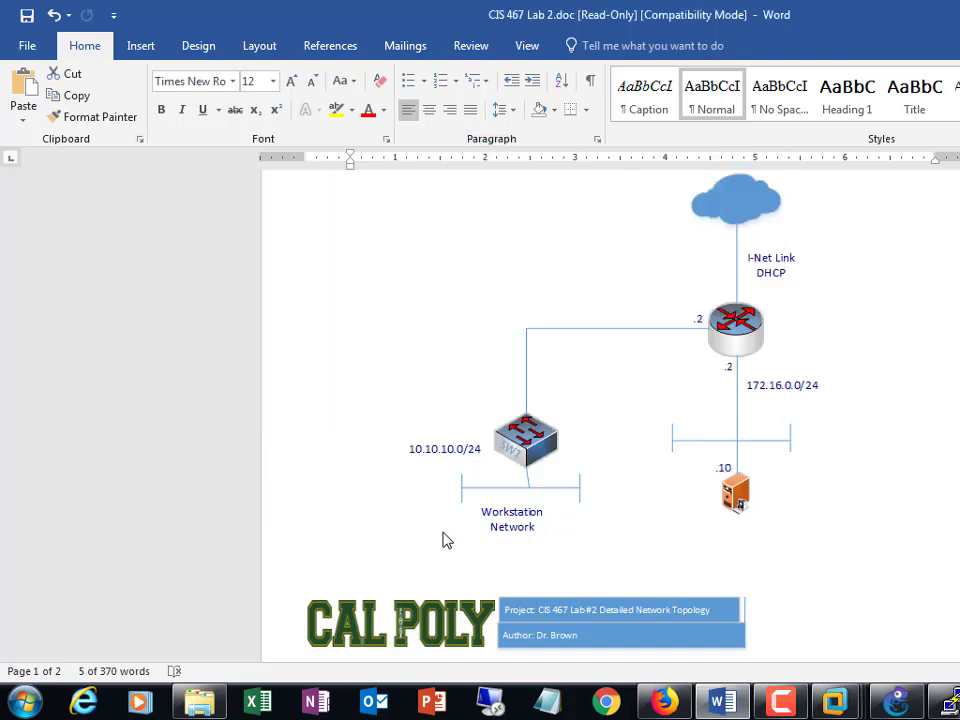
{"action": "left_click", "coordinate": [24, 700]}
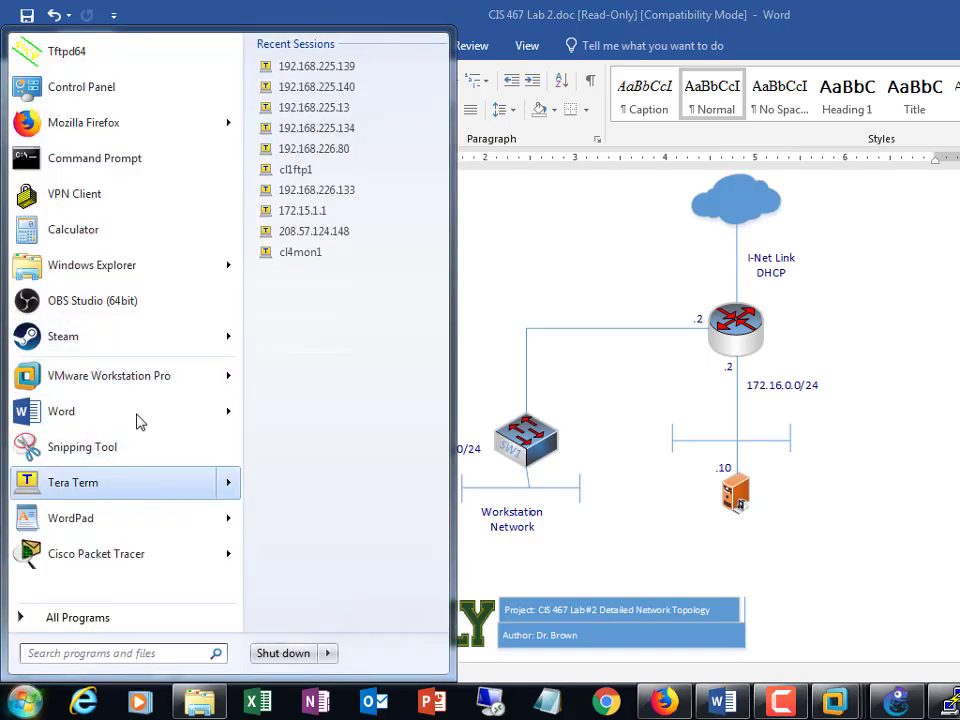
{"action": "left_click", "coordinate": [505, 418]}
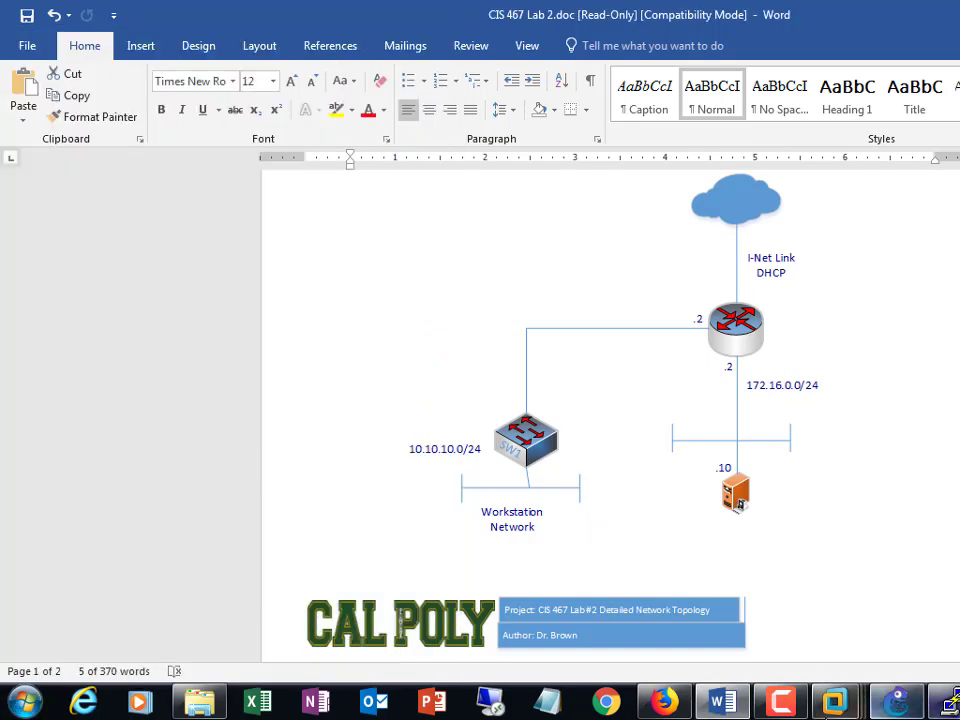
{"action": "left_click", "coordinate": [823, 688]}
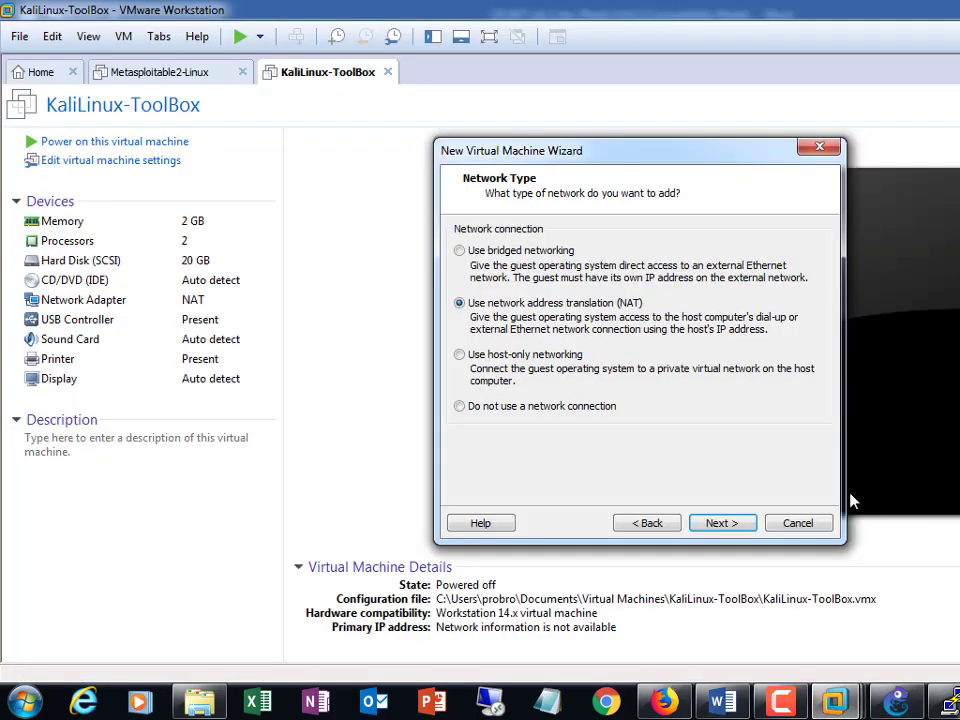
{"action": "left_click", "coordinate": [270, 8]}
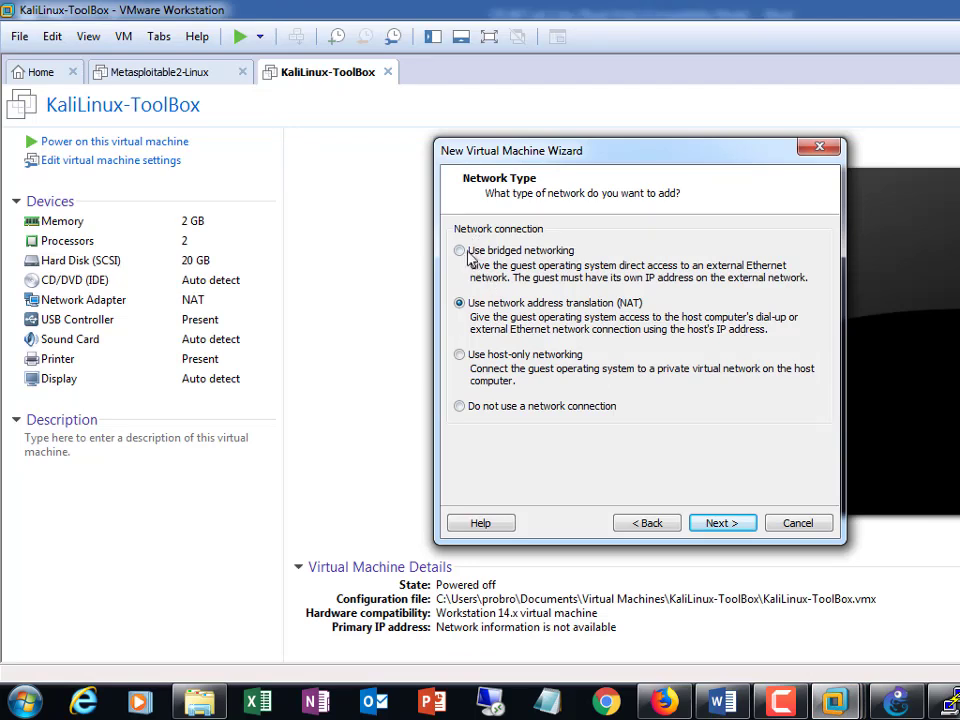
{"action": "left_click", "coordinate": [460, 356]}
{"action": "left_click", "coordinate": [729, 533]}
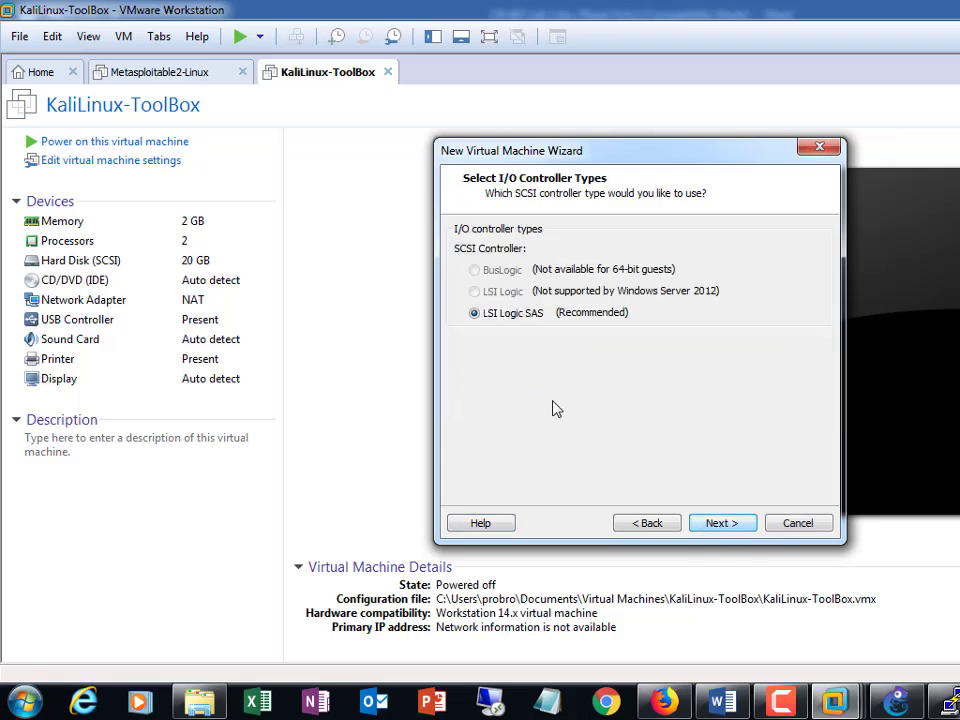
Accept the LSI Logic SAS controller, the SCSI disk type and the creation of a new virtual disk
{"action": "left_click", "coordinate": [718, 524]}
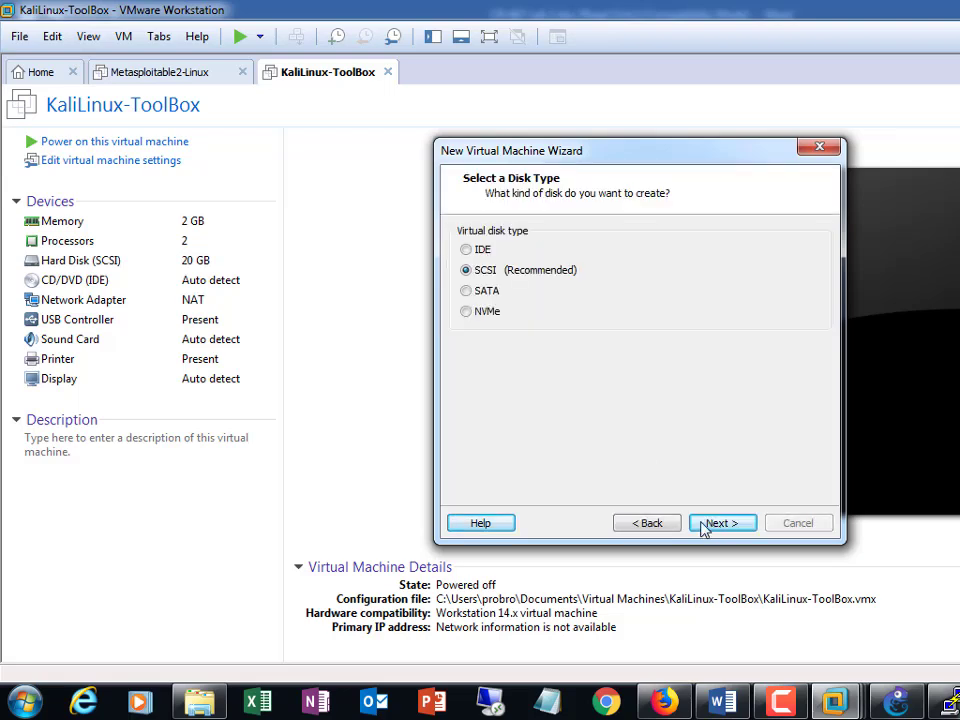
{"action": "left_click", "coordinate": [722, 523]}
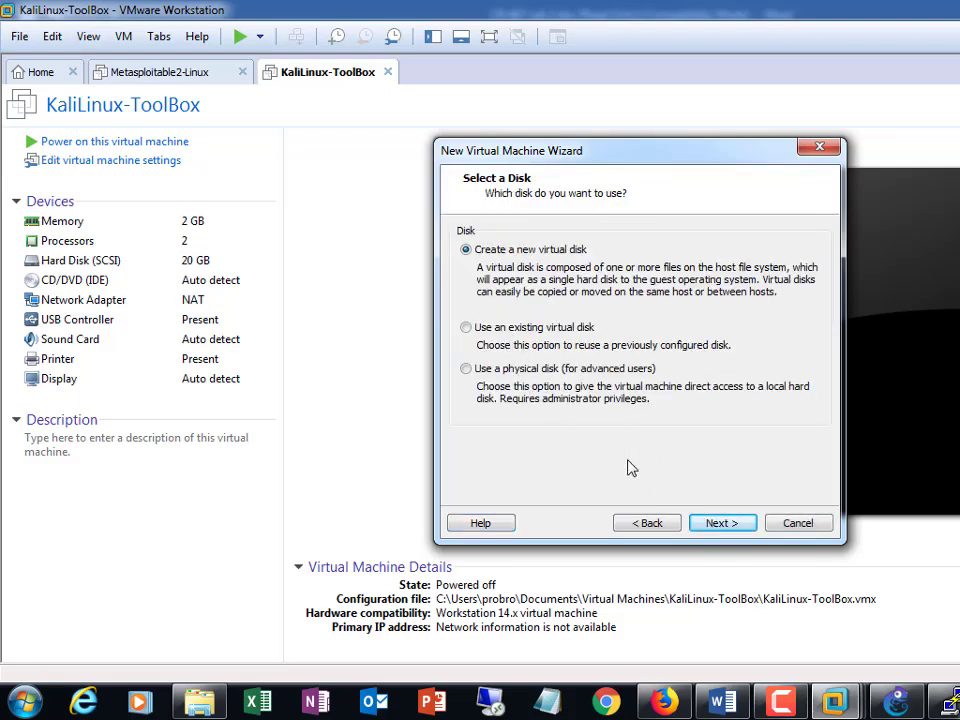
{"action": "left_click", "coordinate": [718, 524]}
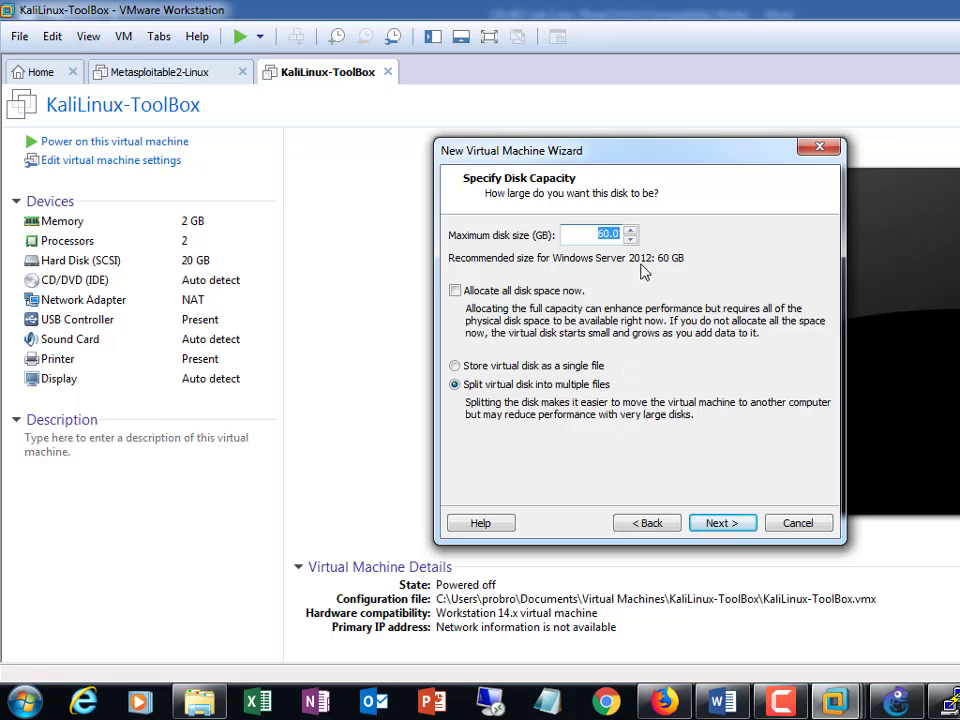
Switch to Firefox and search the web in a new tab for "minimum hard disk server 2012 r2 AD"
{"action": "left_click", "coordinate": [664, 700]}
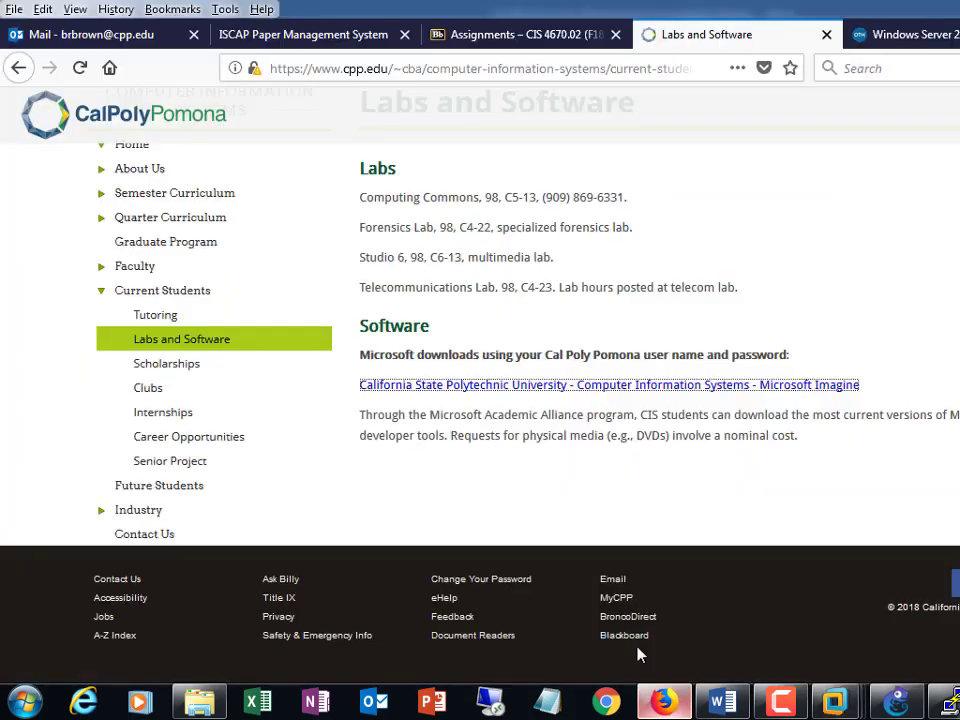
{"action": "key", "text": "ctrl+t"}
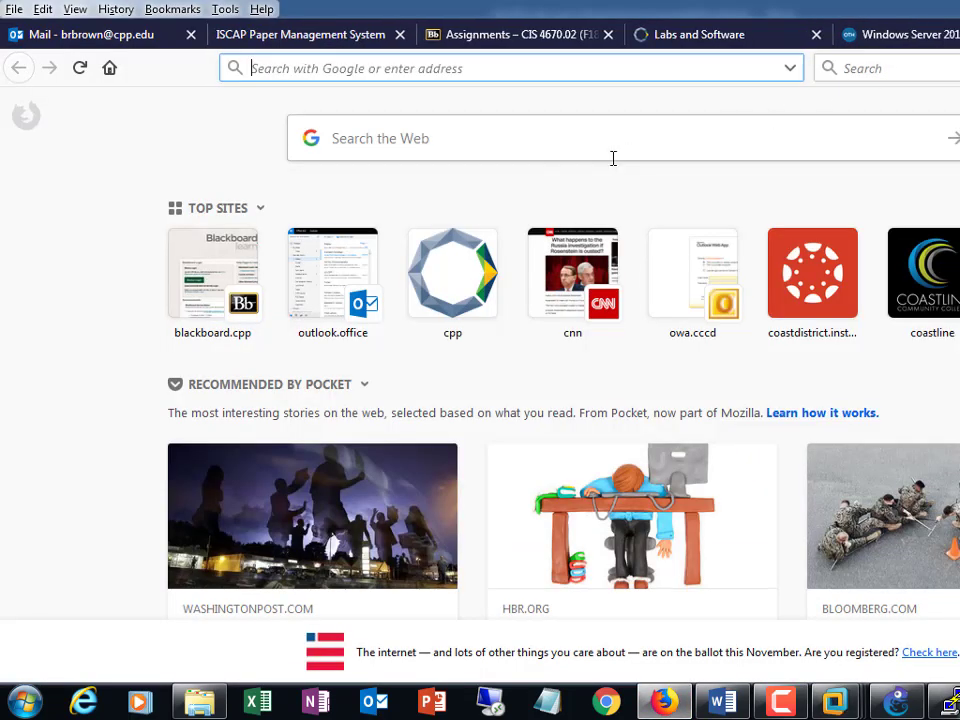
{"action": "left_click", "coordinate": [536, 138]}
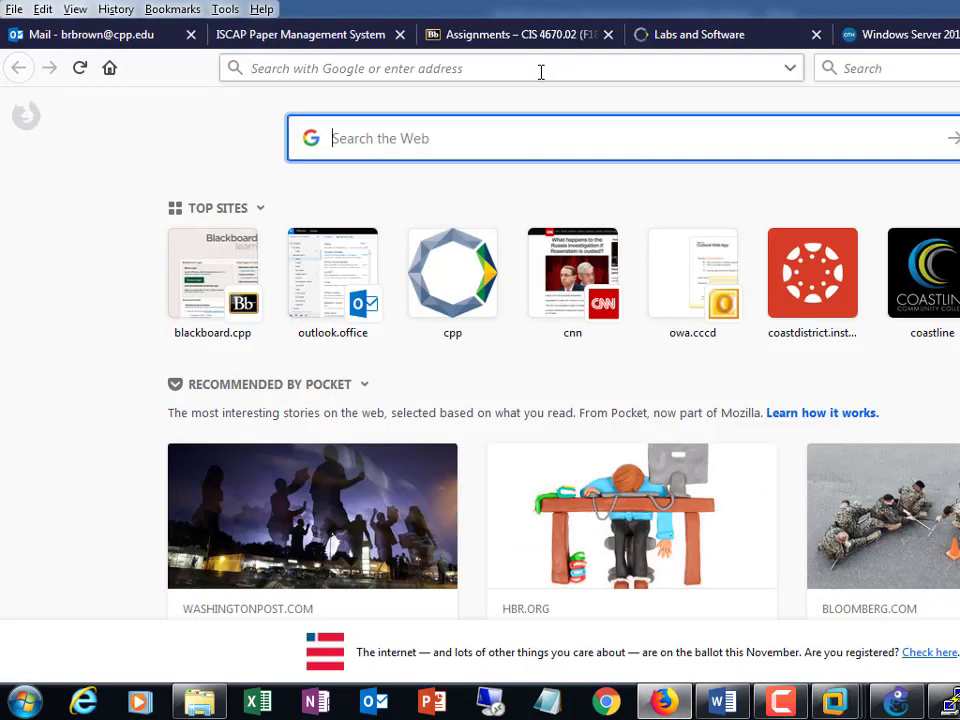
{"action": "type", "text": "mini"}
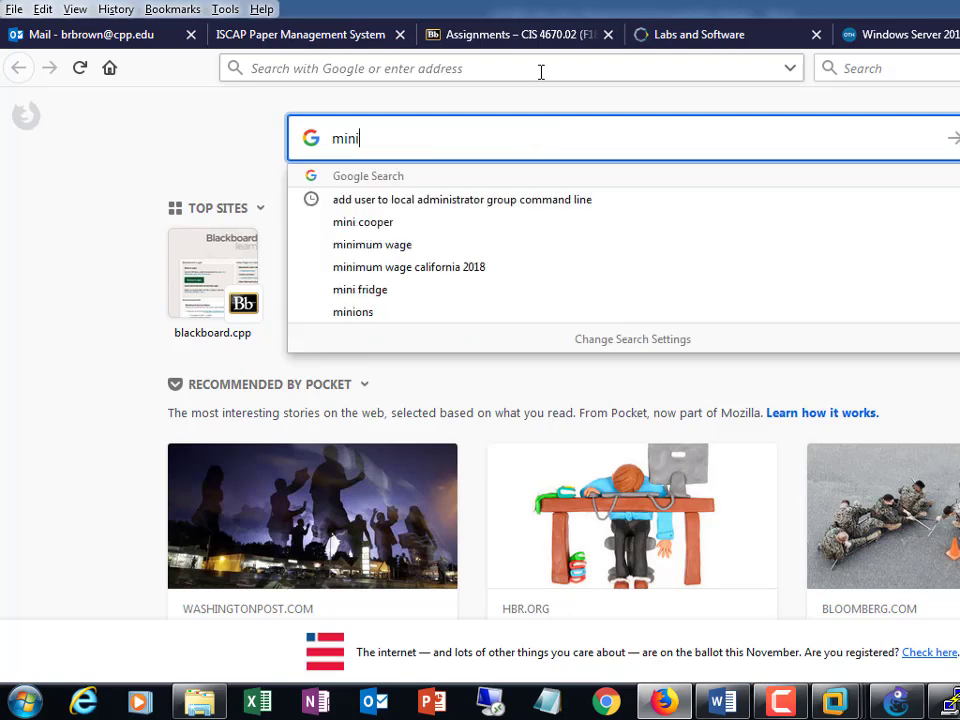
{"action": "type", "text": "mum ha"}
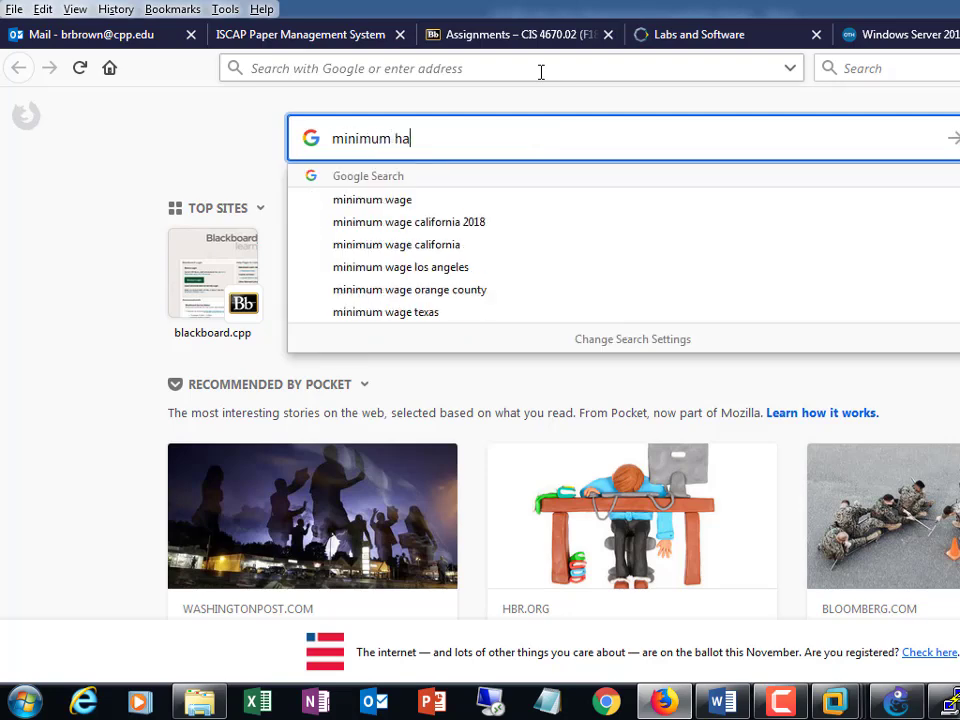
{"action": "type", "text": "rd disk server"}
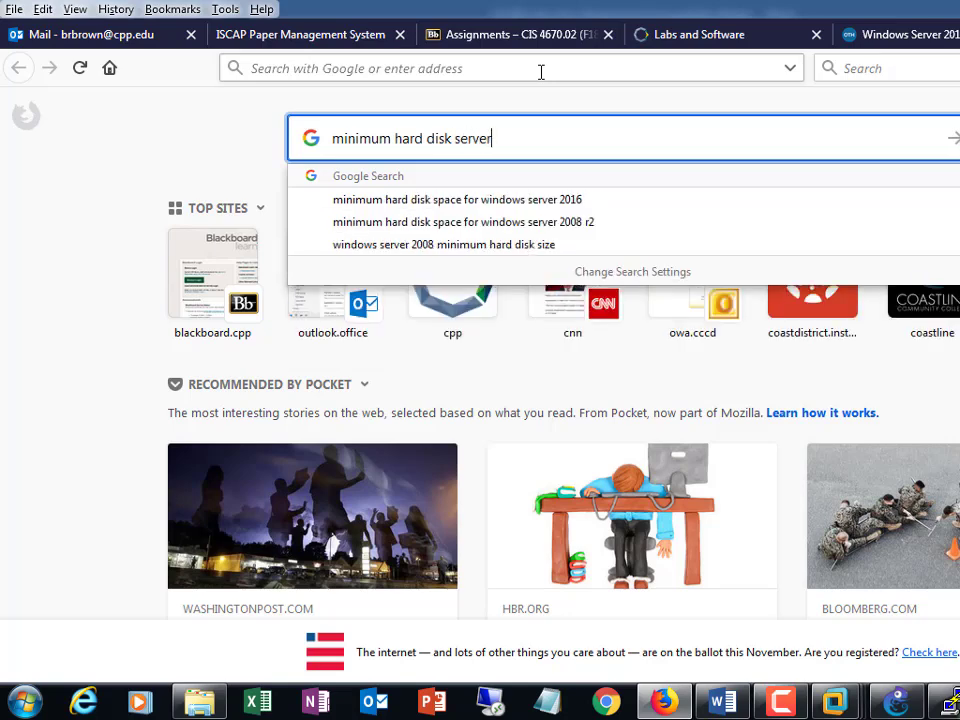
{"action": "type", "text": " 2012"}
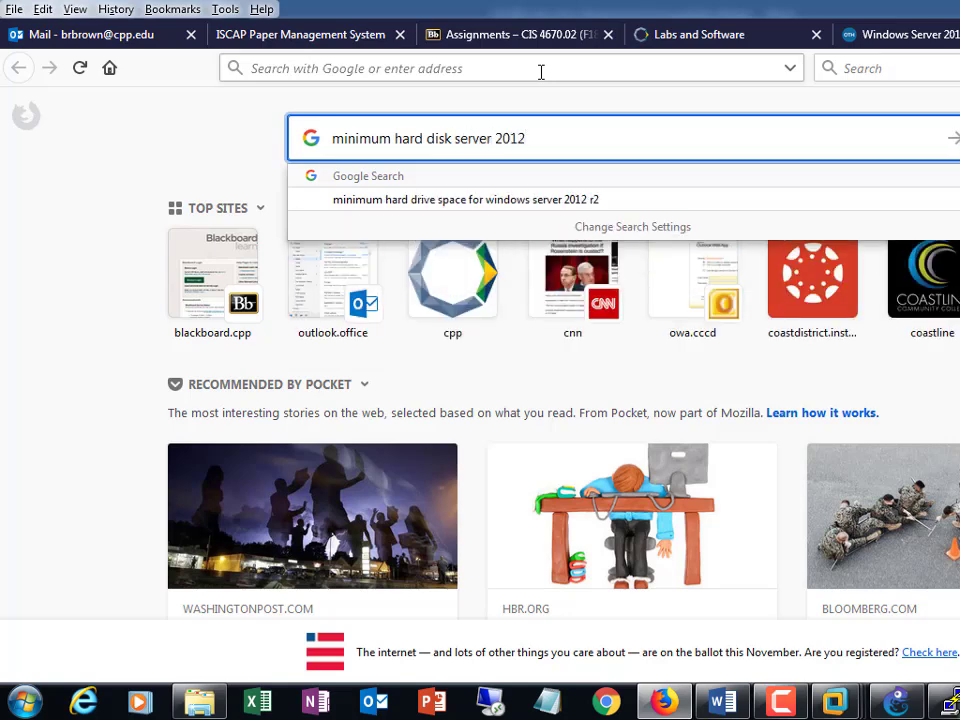
{"action": "type", "text": " r2 AD"}
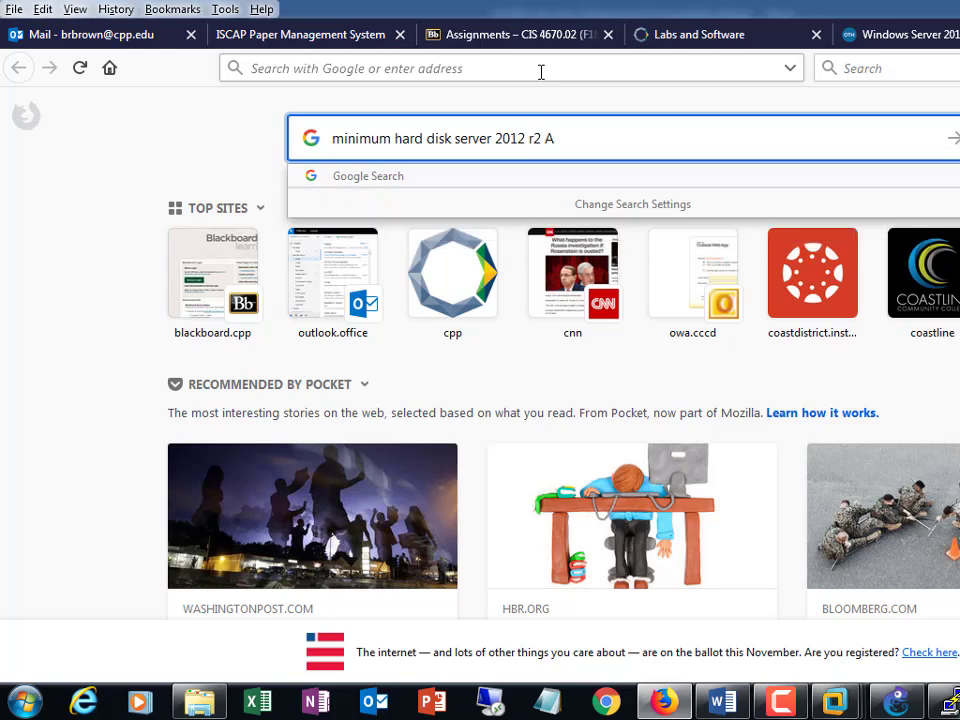
{"action": "key", "text": "Return"}
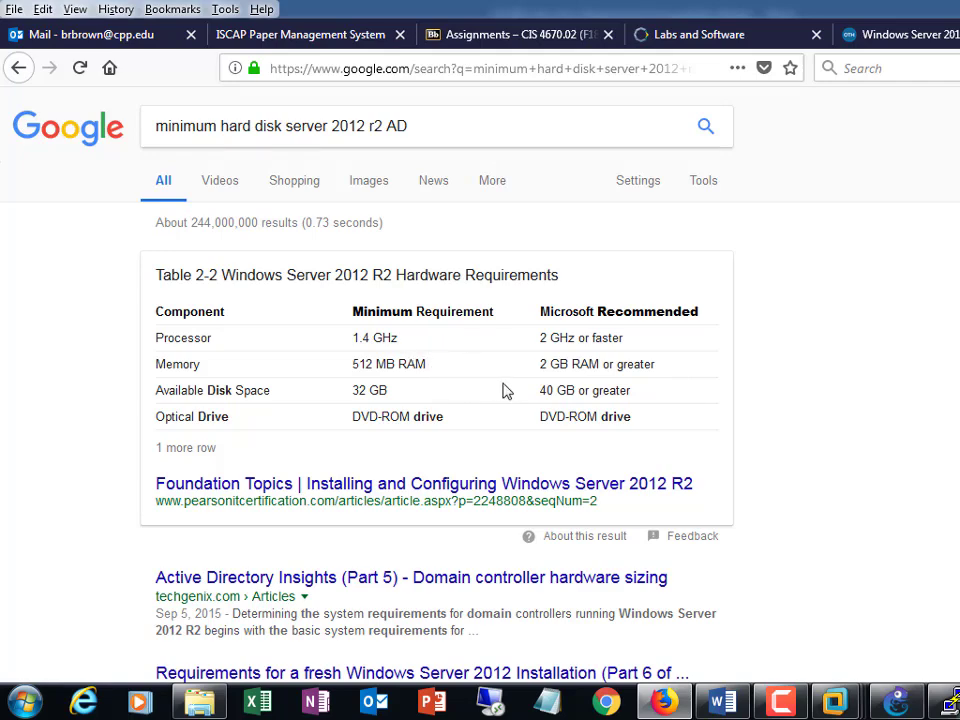
Return to the New Virtual Machine Wizard in VMware Workstation, set the maximum disk size to 40 GB and create the virtual machine with the default disk file
{"action": "key", "text": "alt+Tab"}
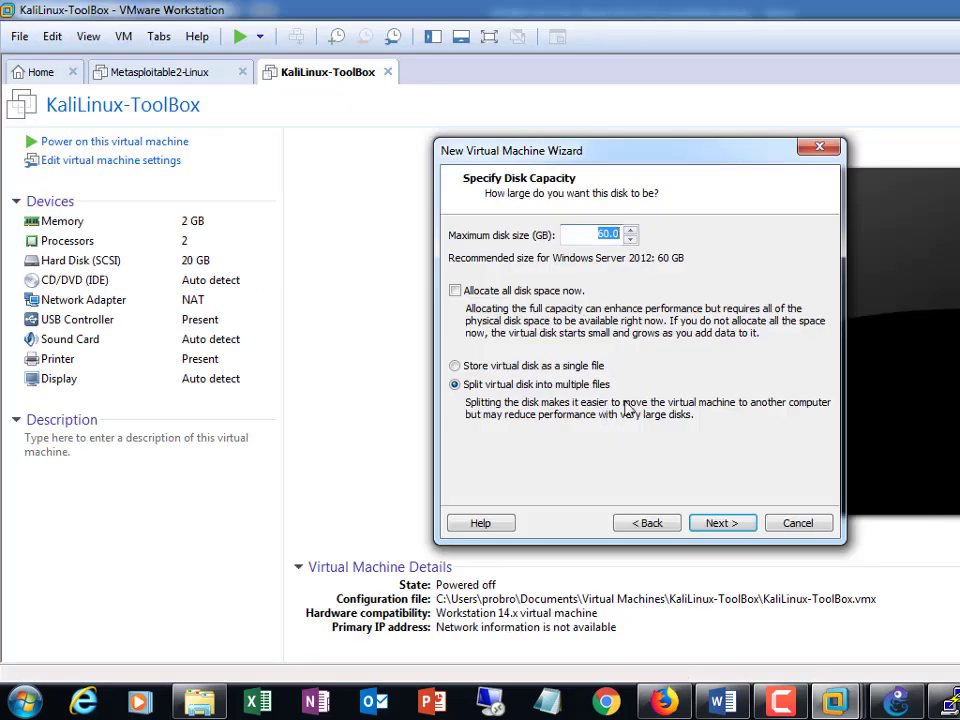
{"action": "type", "text": "40"}
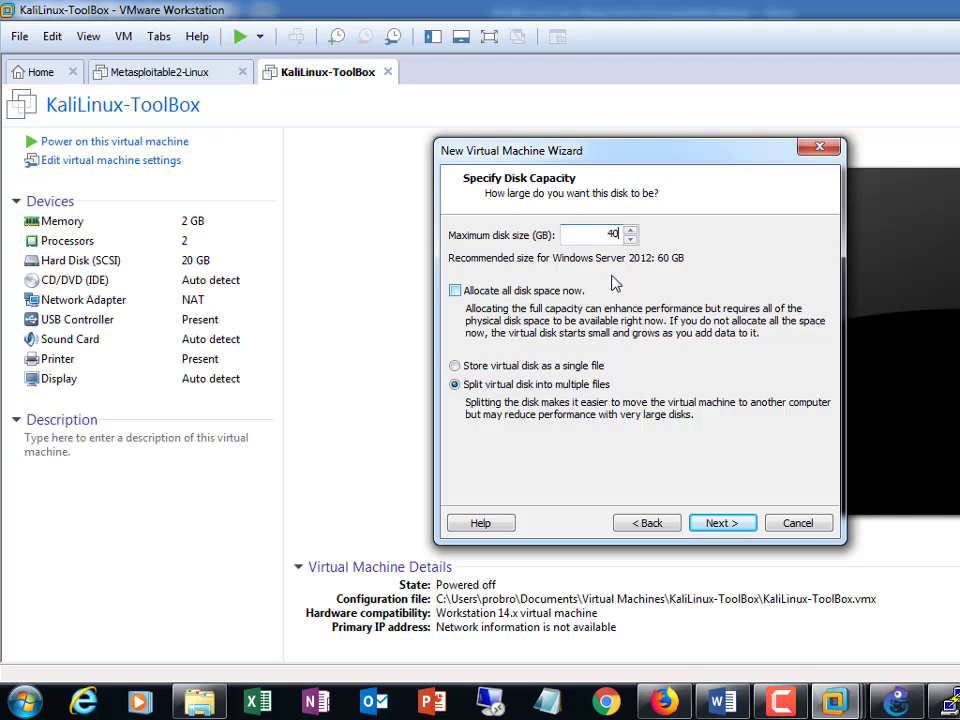
{"action": "left_click", "coordinate": [707, 524]}
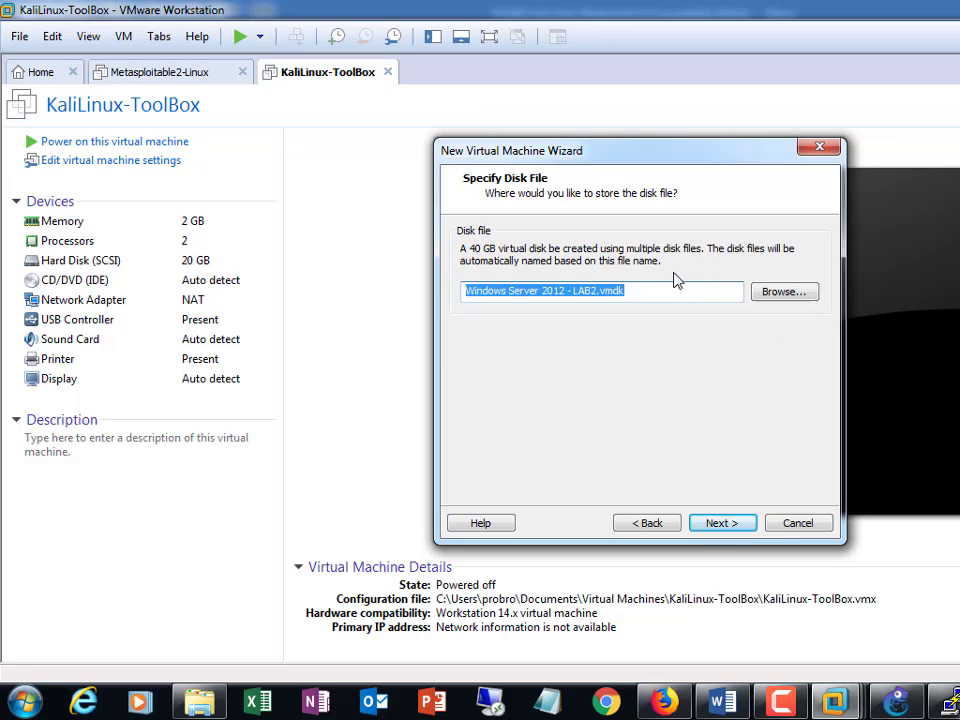
{"action": "left_click", "coordinate": [720, 522]}
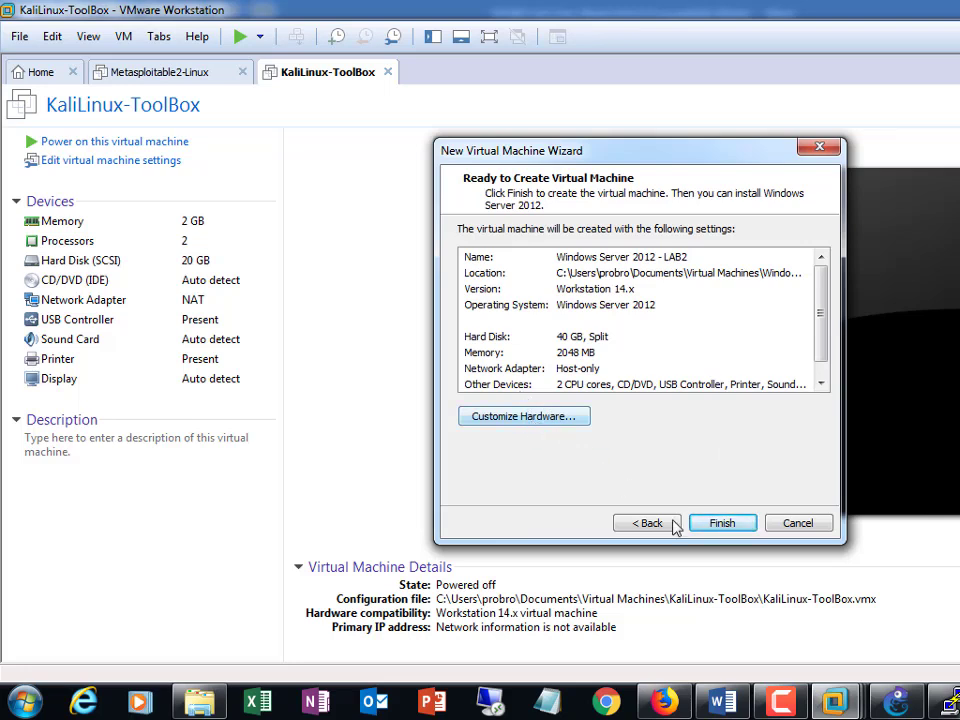
{"action": "left_click", "coordinate": [720, 526]}
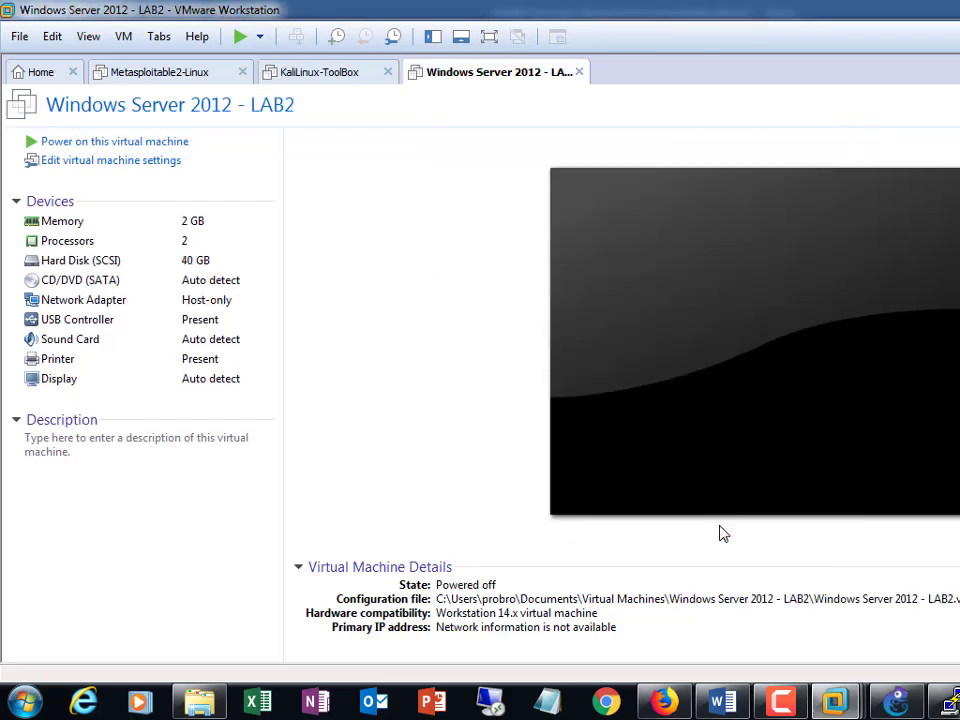
Check the hard disk settings of the Windows Server 2012 - LAB2 virtual machine and leave them without making changes
{"action": "left_click", "coordinate": [101, 262]}
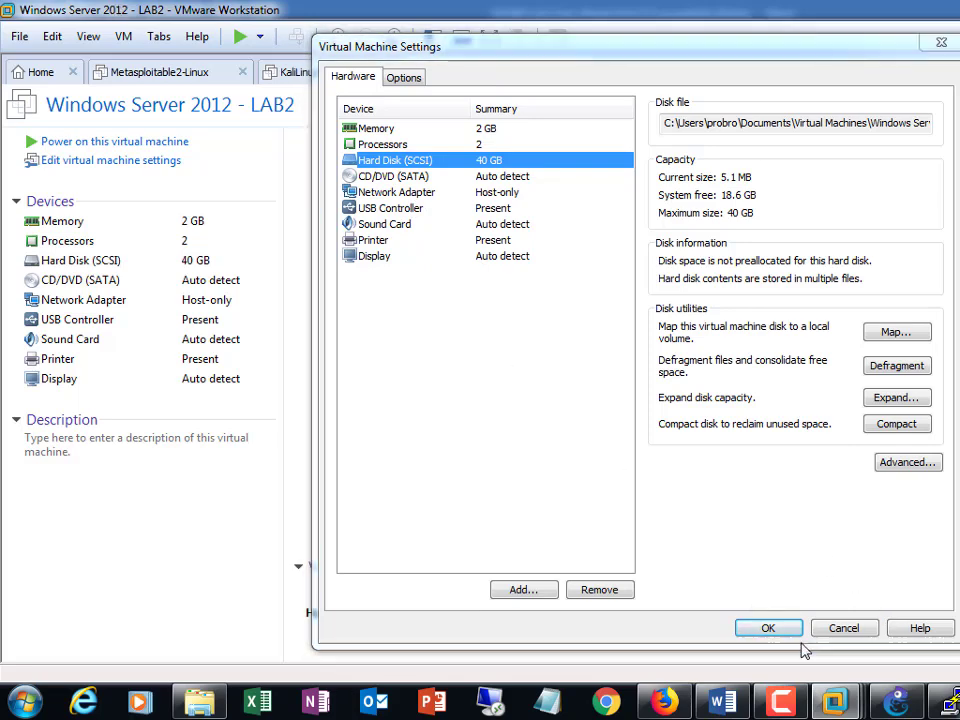
{"action": "left_click", "coordinate": [830, 630]}
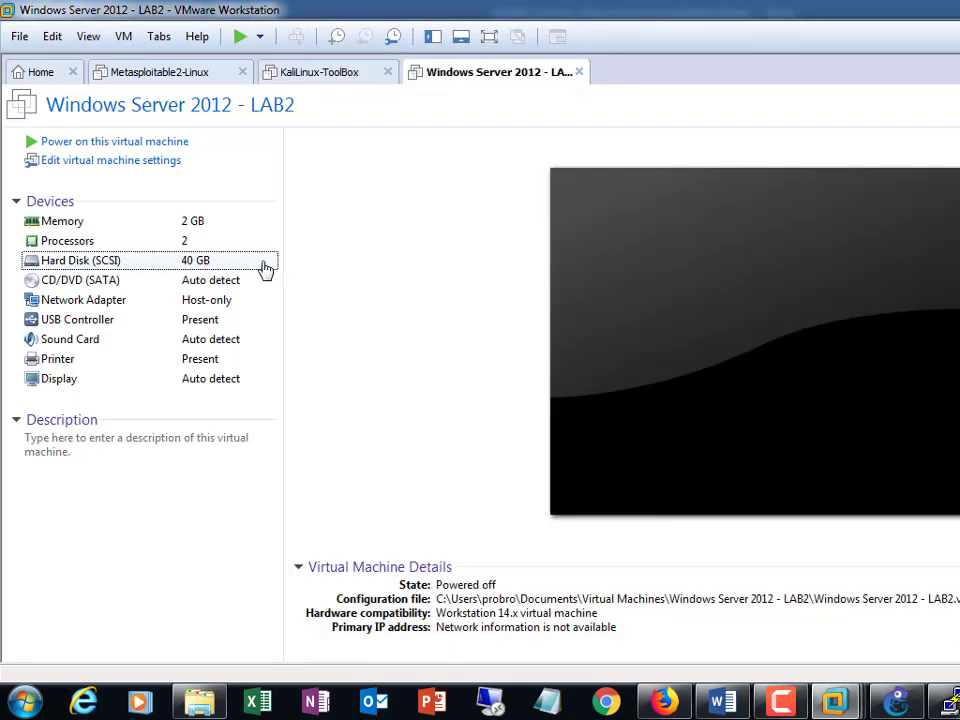
Open the Virtual Network Editor, review the VMnet2 and VMnet3 networks, and unlock the network configuration for changes
{"action": "left_click", "coordinate": [21, 37]}
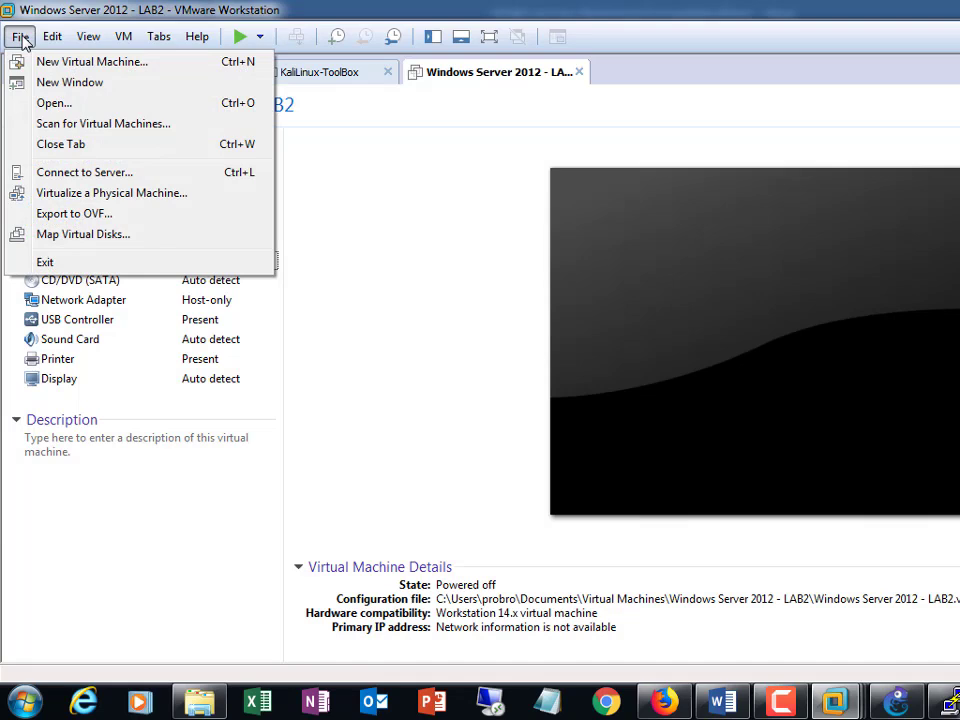
{"action": "mouse_move", "coordinate": [48, 40]}
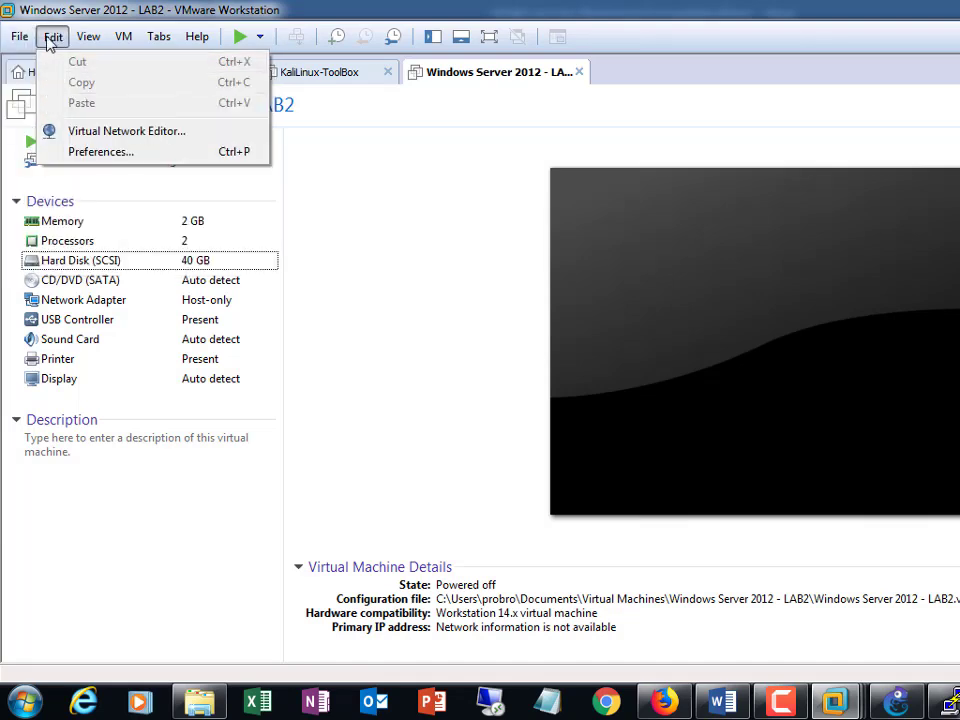
{"action": "left_click", "coordinate": [107, 137]}
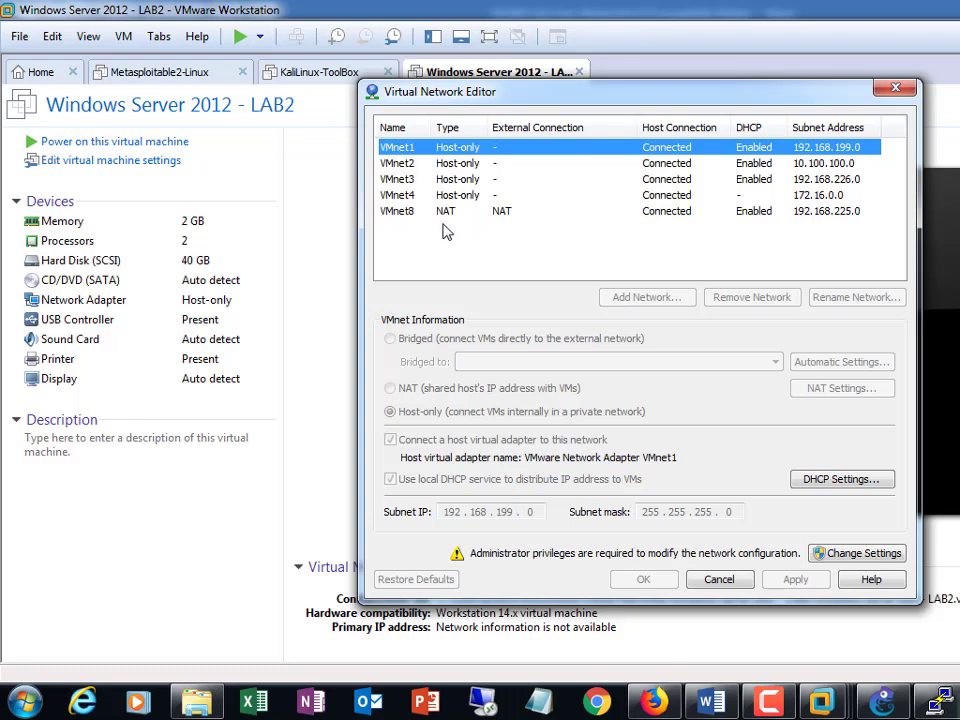
{"action": "left_click", "coordinate": [422, 167]}
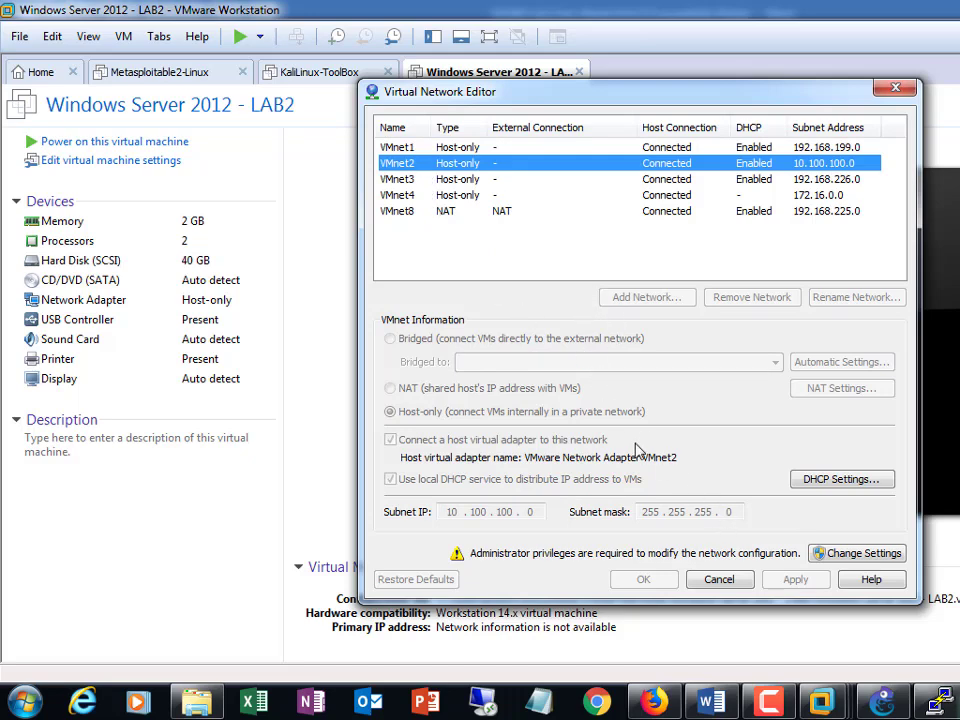
{"action": "left_click", "coordinate": [460, 181]}
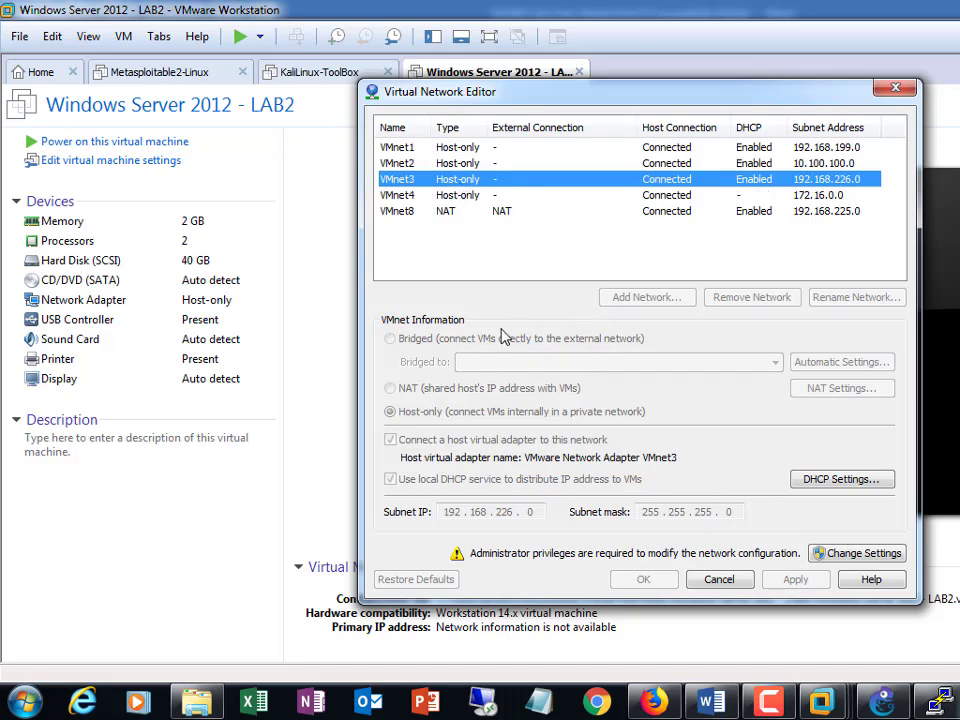
{"action": "left_click", "coordinate": [830, 555]}
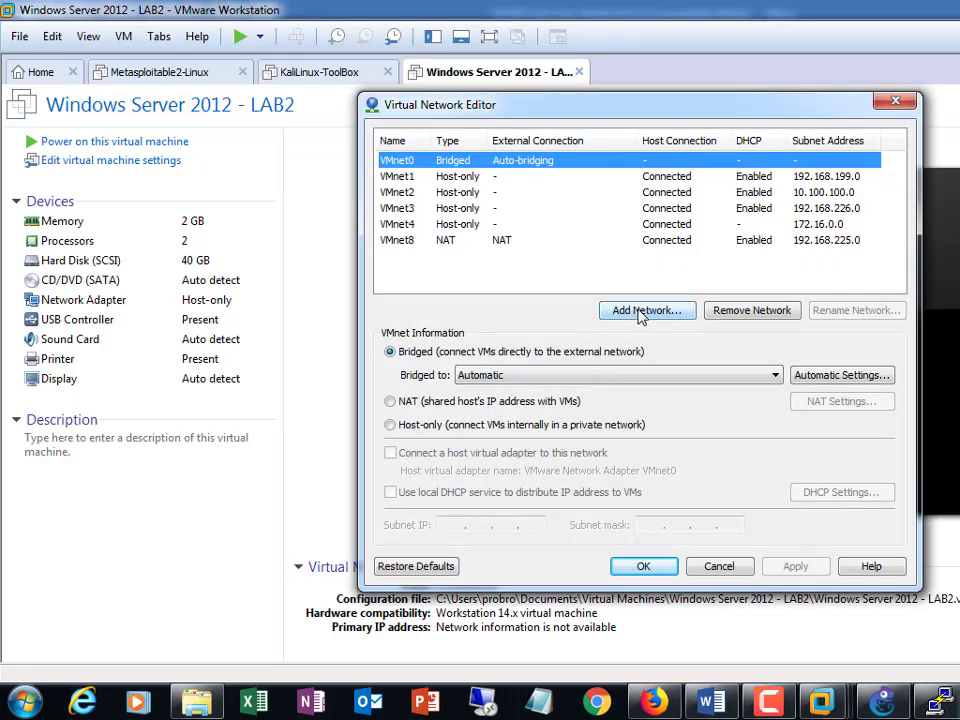
Add the virtual network VMnet7 to the network list
{"action": "left_click", "coordinate": [646, 311]}
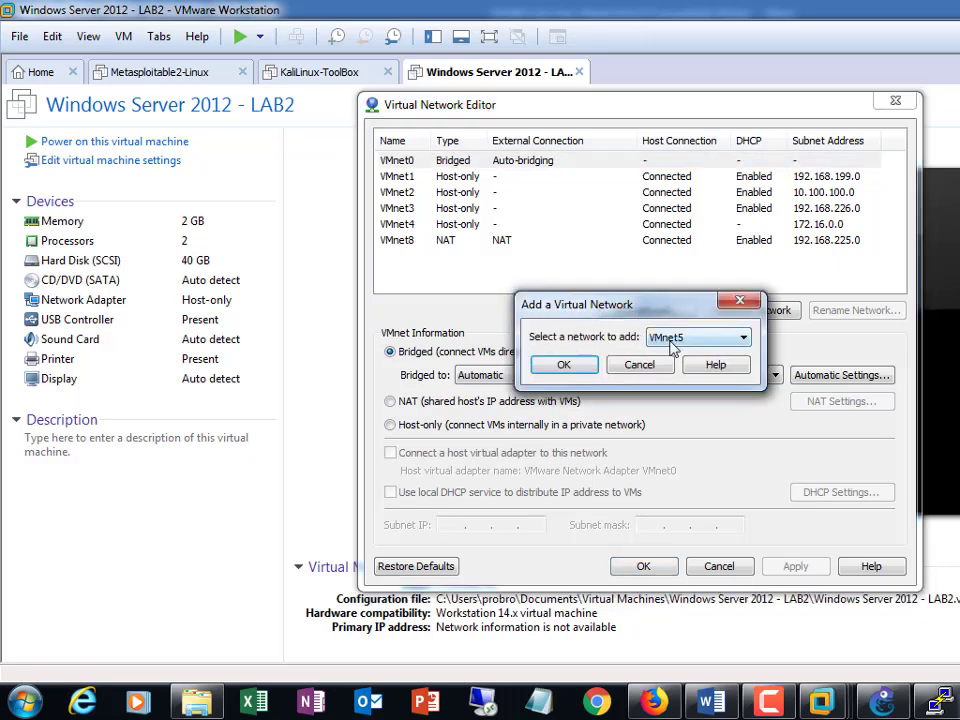
{"action": "left_click", "coordinate": [725, 339]}
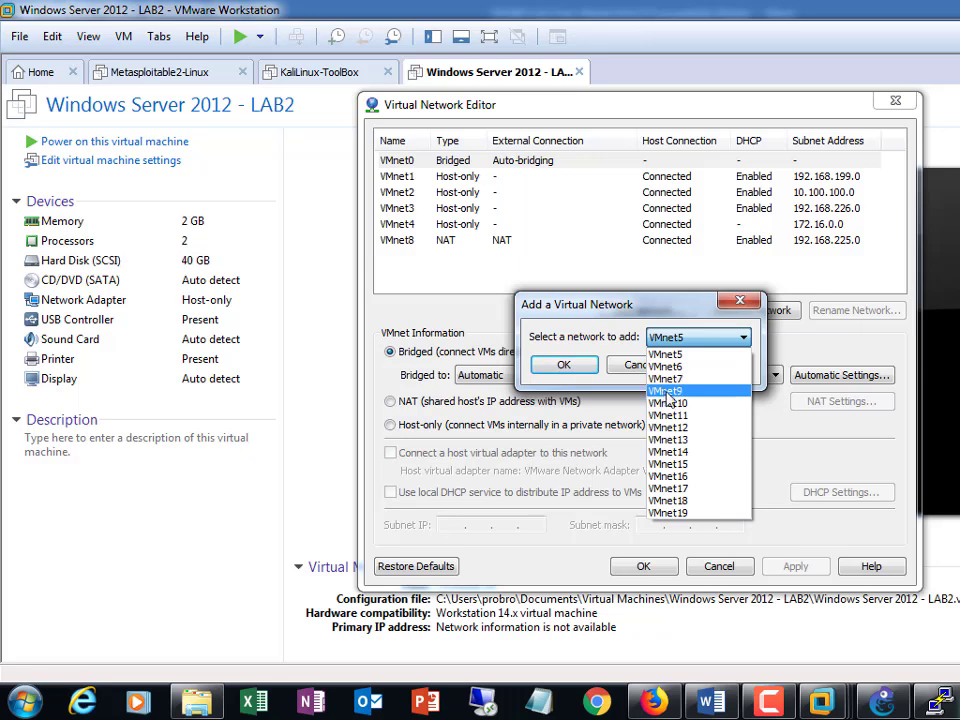
{"action": "left_click", "coordinate": [666, 379]}
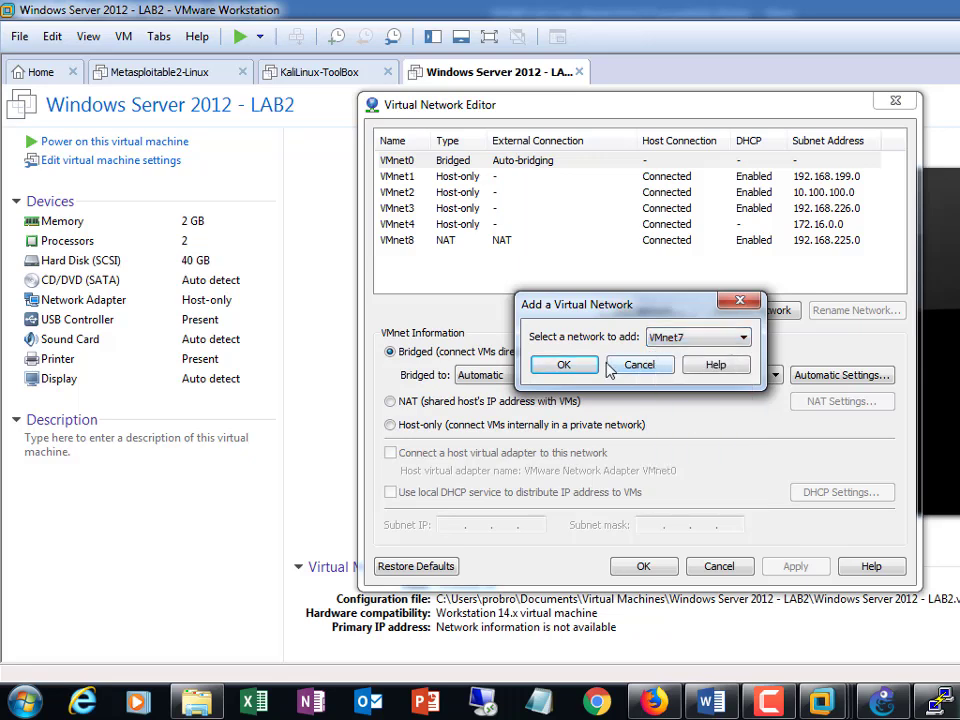
{"action": "left_click", "coordinate": [577, 369]}
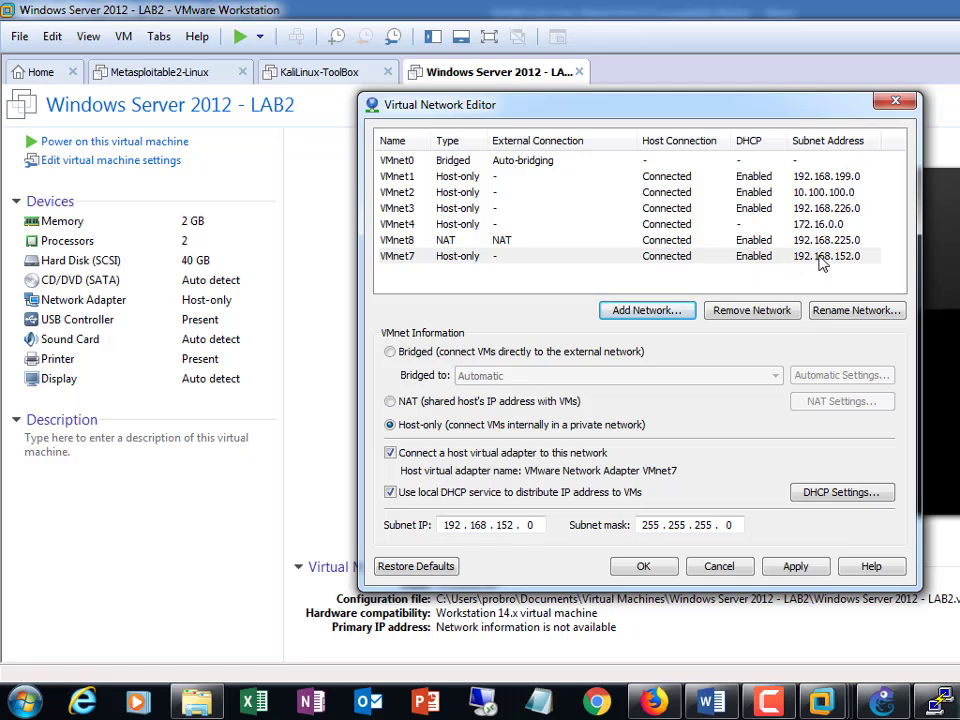
Compare the VMnet4 and VMnet2 network settings with the topology diagram in the CIS 467 Lab 2 Word document
{"action": "left_click", "coordinate": [816, 224]}
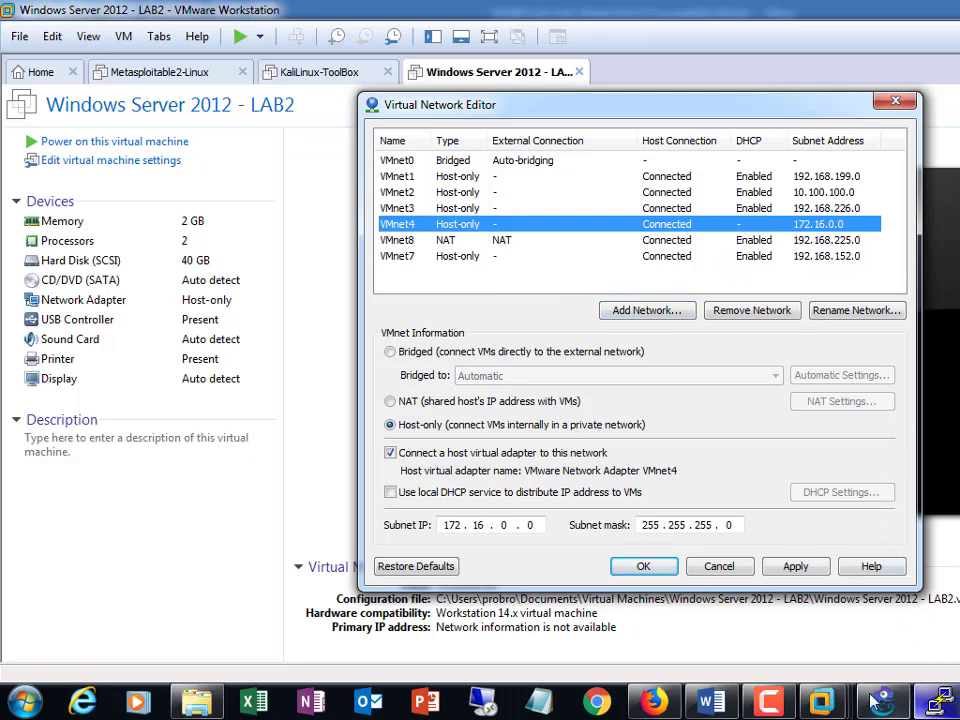
{"action": "left_click", "coordinate": [710, 703]}
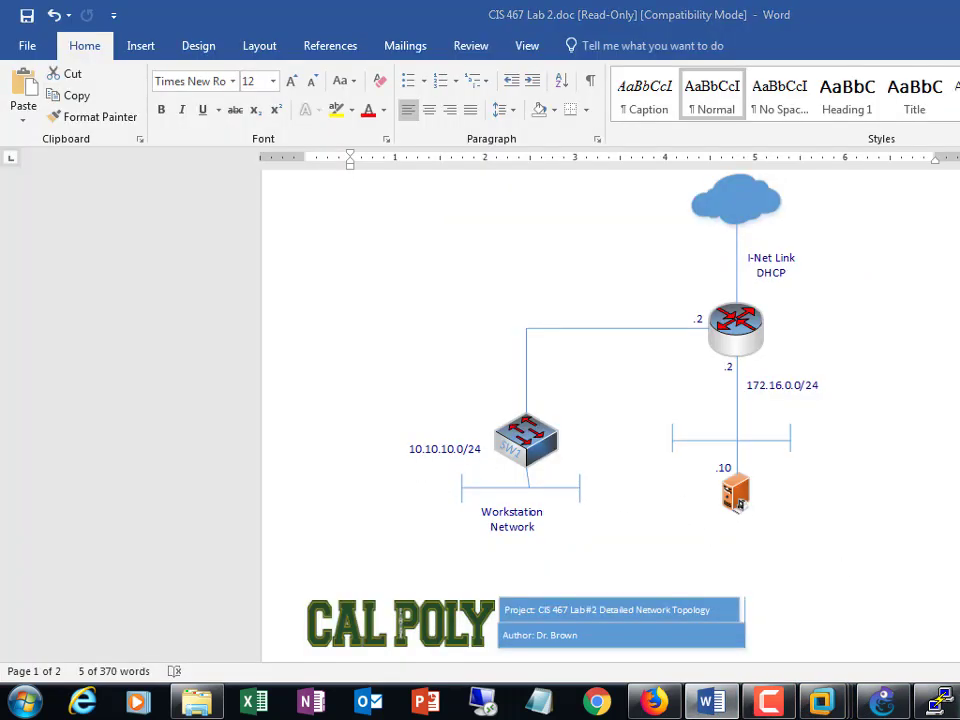
{"action": "key", "text": "alt+Tab"}
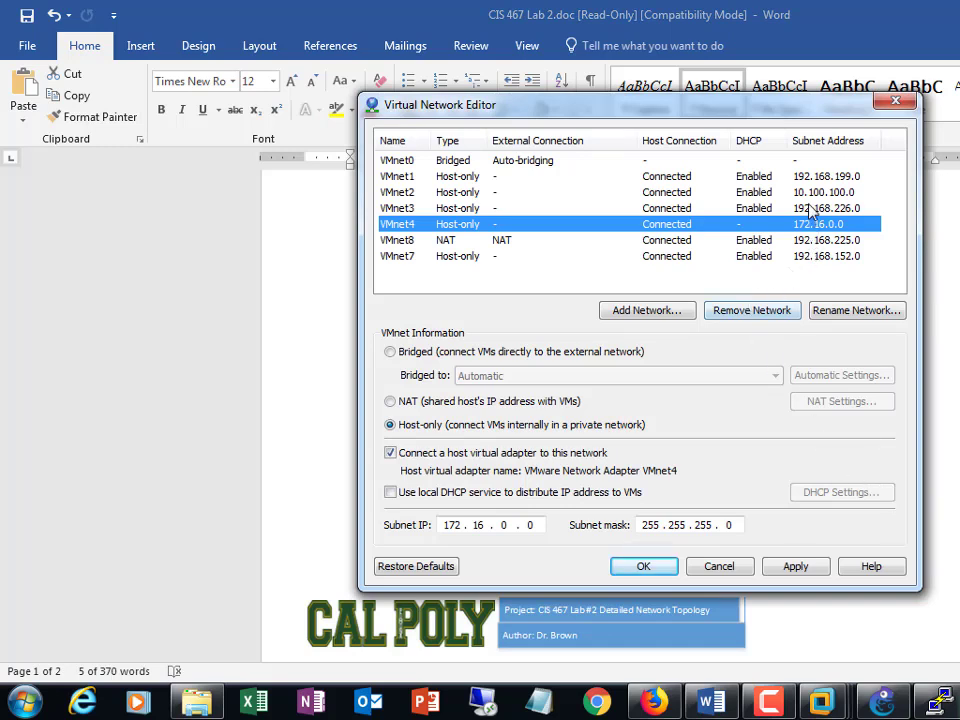
{"action": "left_click", "coordinate": [420, 192]}
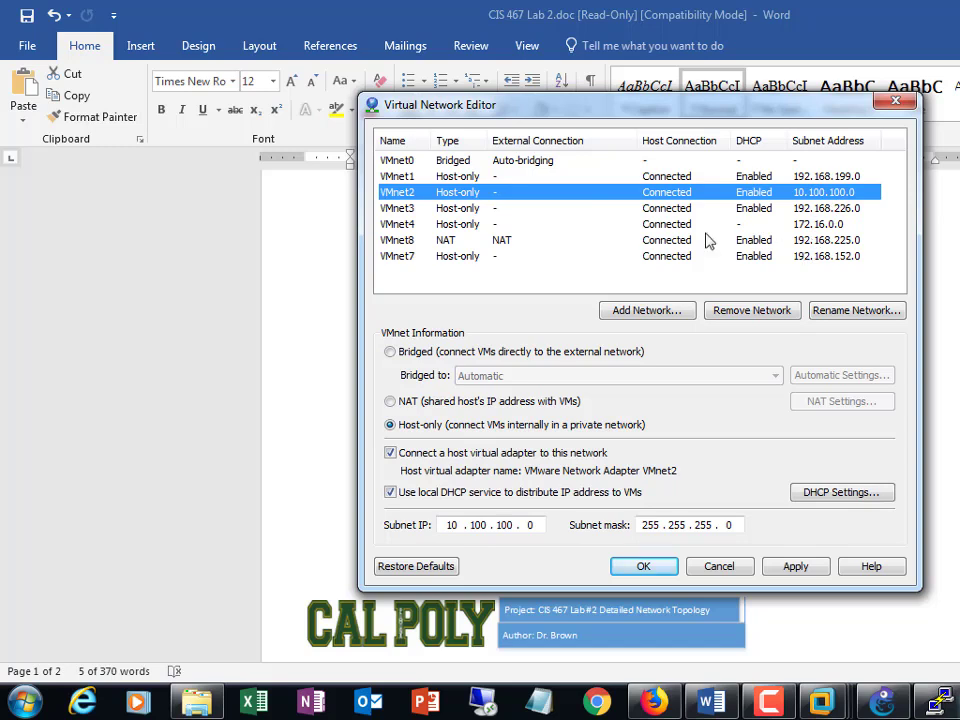
Set the subnet IP of the VMnet7 network to 10.10.10.0
{"action": "left_click", "coordinate": [420, 257]}
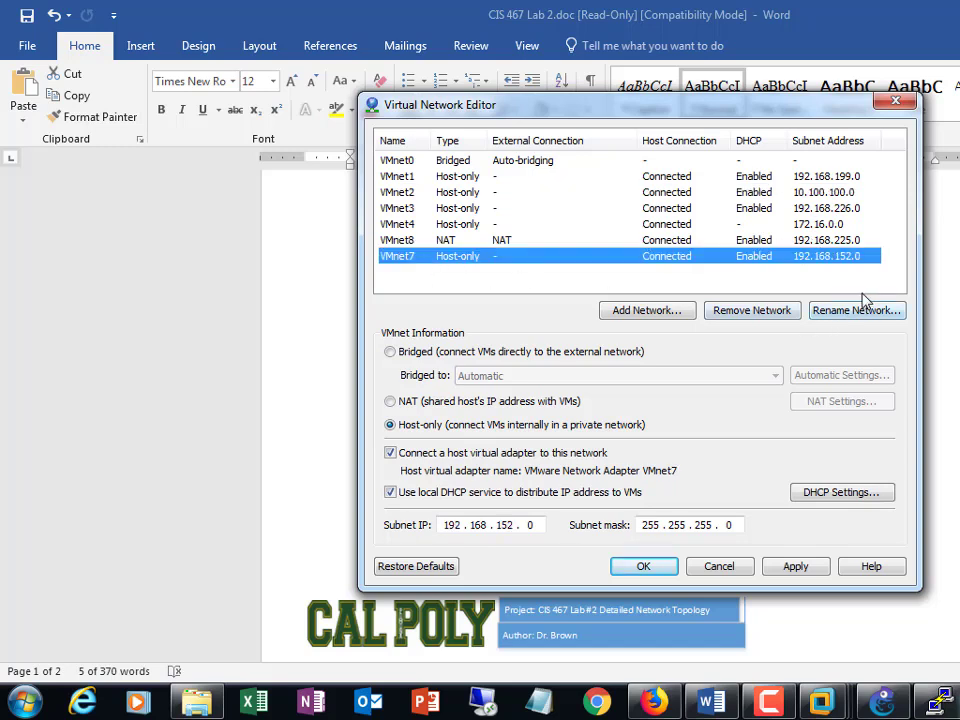
{"action": "double_click", "coordinate": [537, 525]}
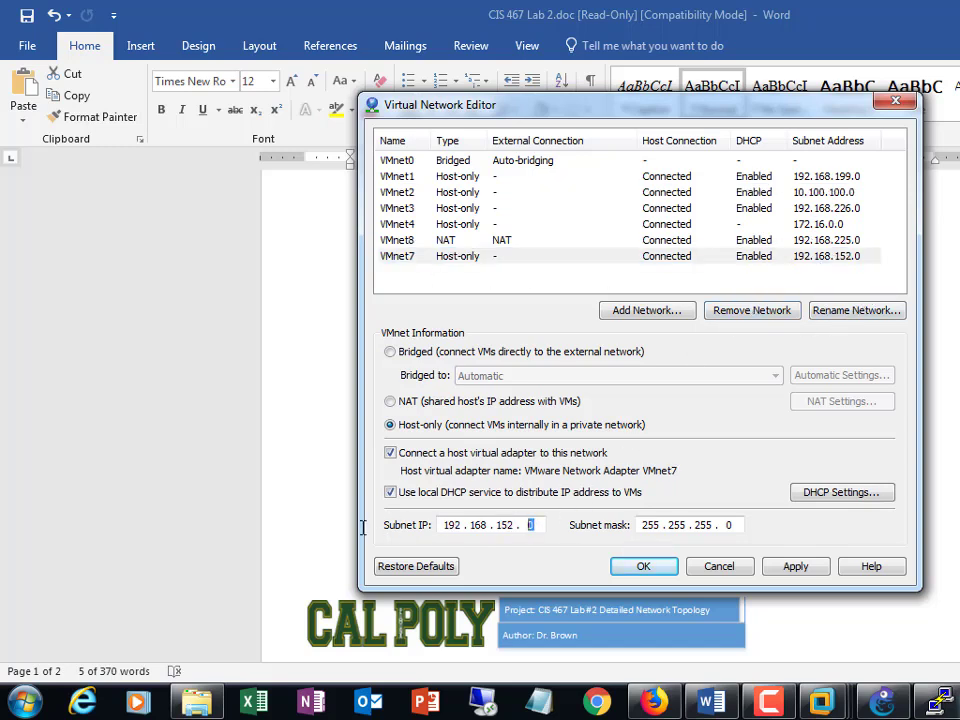
{"action": "key", "text": "BackSpace"}
{"action": "key", "text": "BackSpace"}
{"action": "key", "text": "BackSpace"}
{"action": "key", "text": "BackSpace"}
{"action": "key", "text": "BackSpace"}
{"action": "key", "text": "BackSpace"}
{"action": "key", "text": "BackSpace"}
{"action": "key", "text": "BackSpace"}
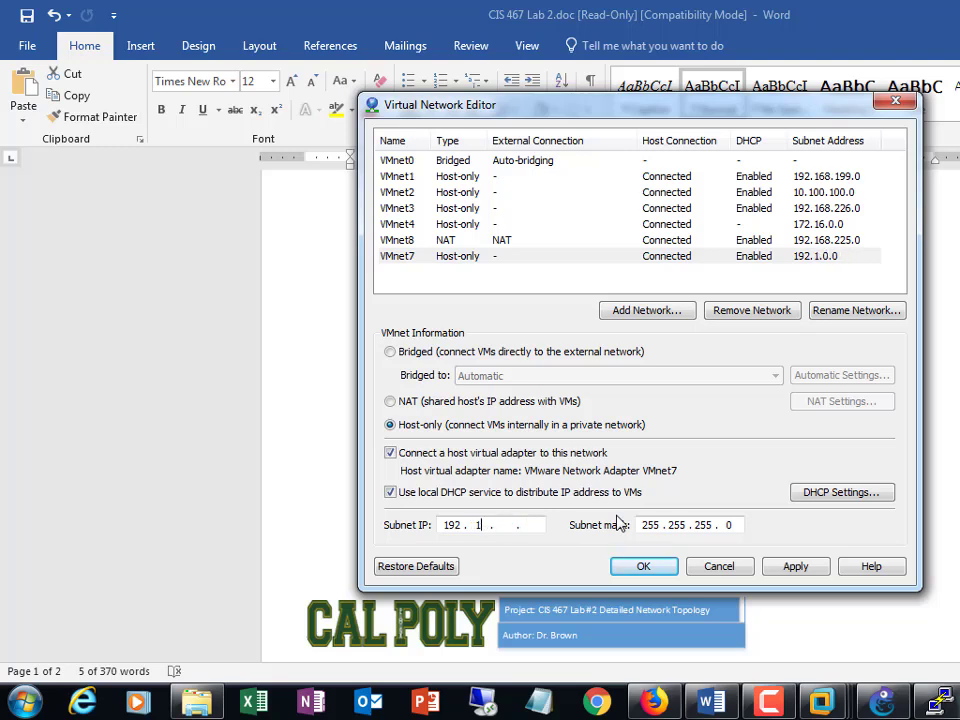
{"action": "type", "text": "0 . 10 . 10"}
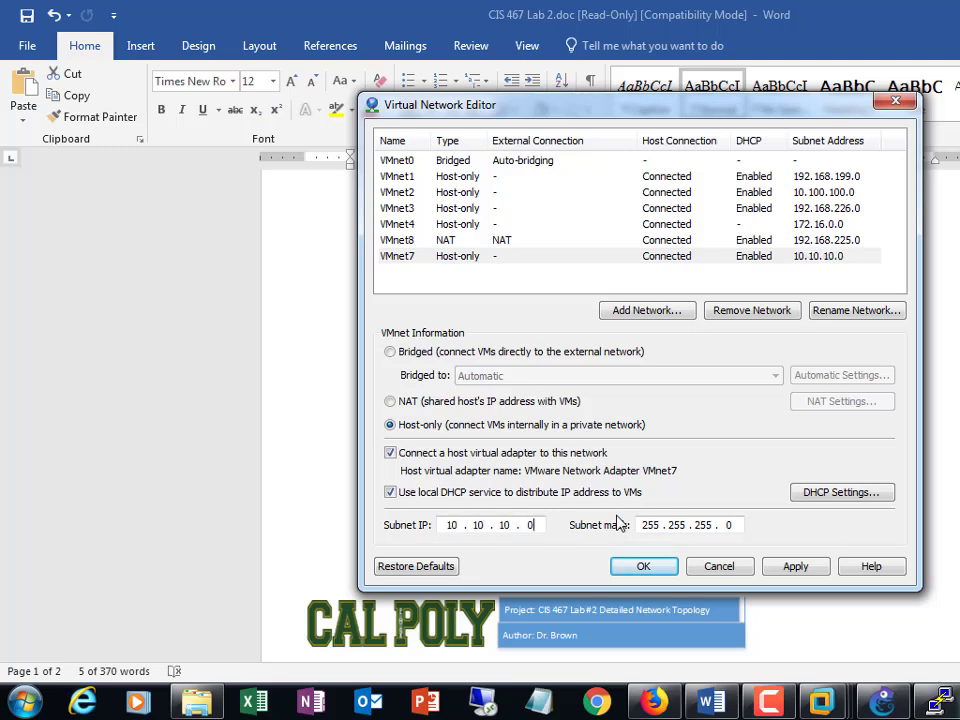
Set the VMnet7 DHCP range to start at 10.10.10.128 and end at 10.10.10.254
{"action": "left_click", "coordinate": [843, 492]}
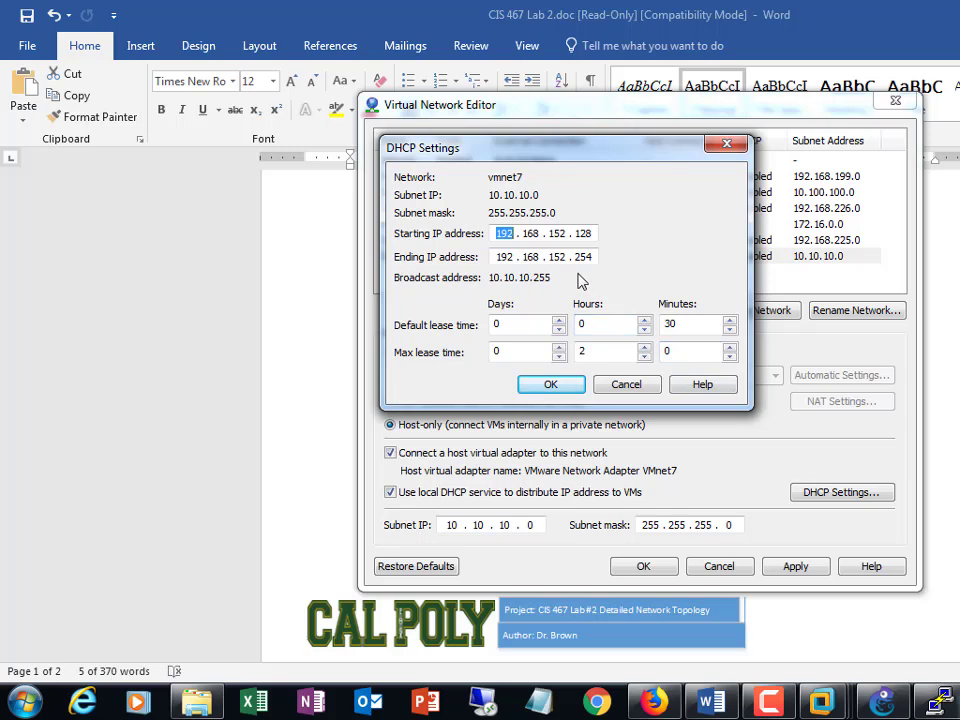
{"action": "type", "text": "10 . 10 . 10 . 12"}
{"action": "key", "text": "Tab"}
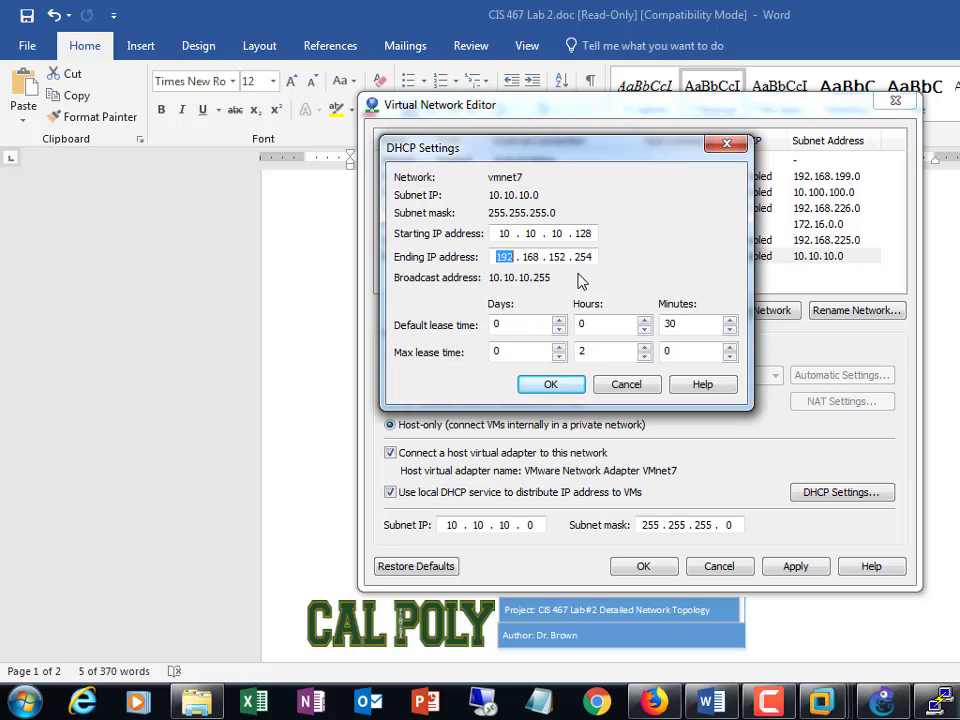
{"action": "type", "text": "10 . 10 . 10 . "}
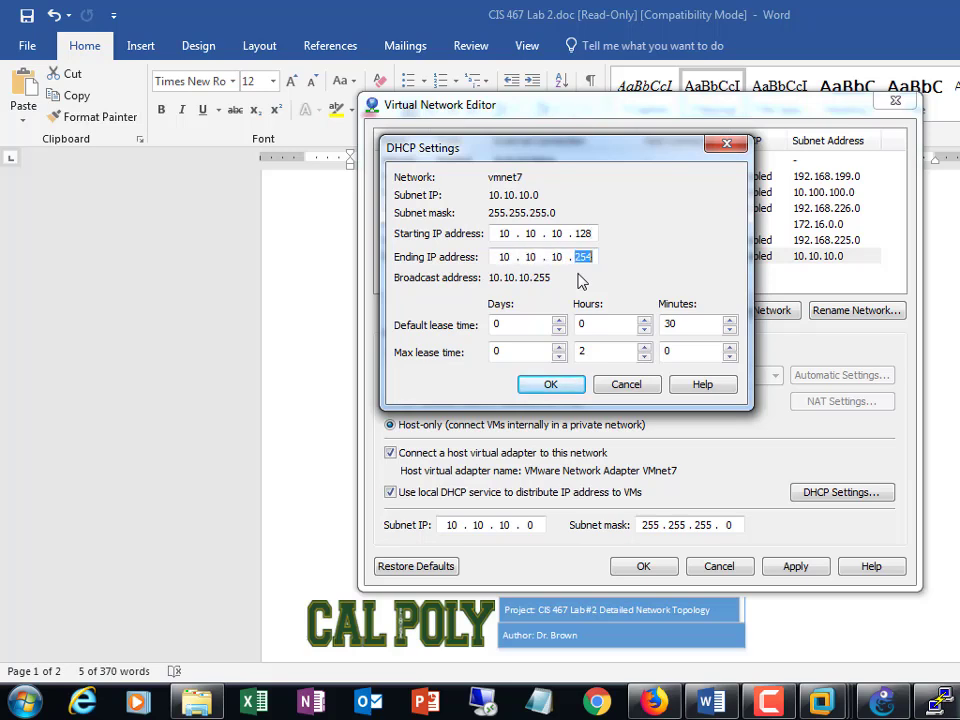
{"action": "type", "text": "2"}
{"action": "left_click", "coordinate": [550, 386]}
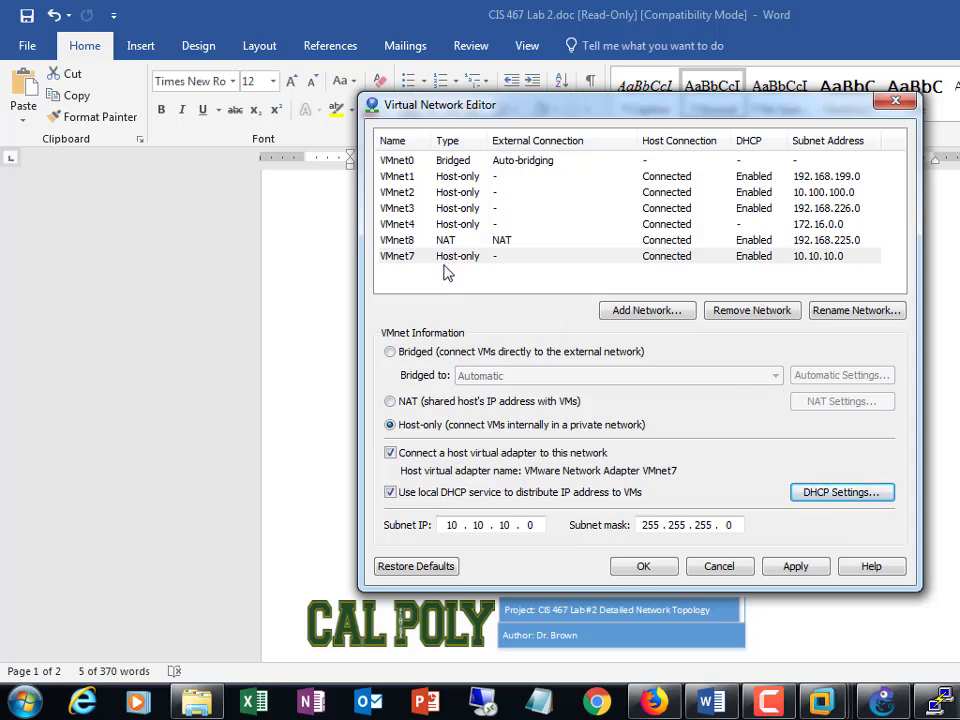
Check the VMnet4 network settings, then save the virtual network changes and close the Virtual Network Editor
{"action": "left_click", "coordinate": [717, 224]}
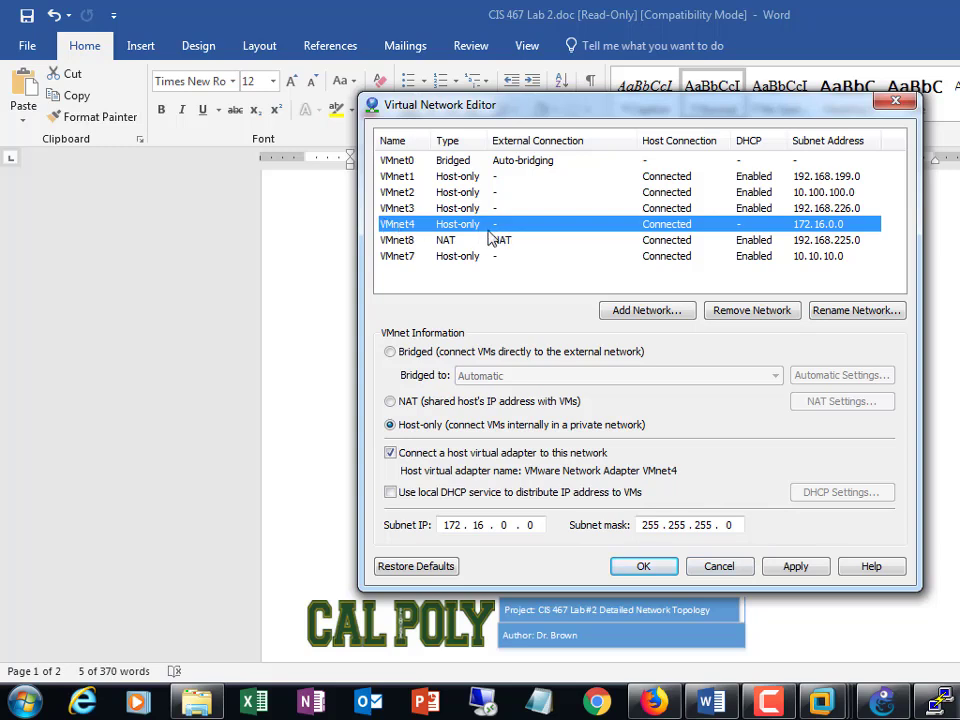
{"action": "left_click", "coordinate": [674, 568]}
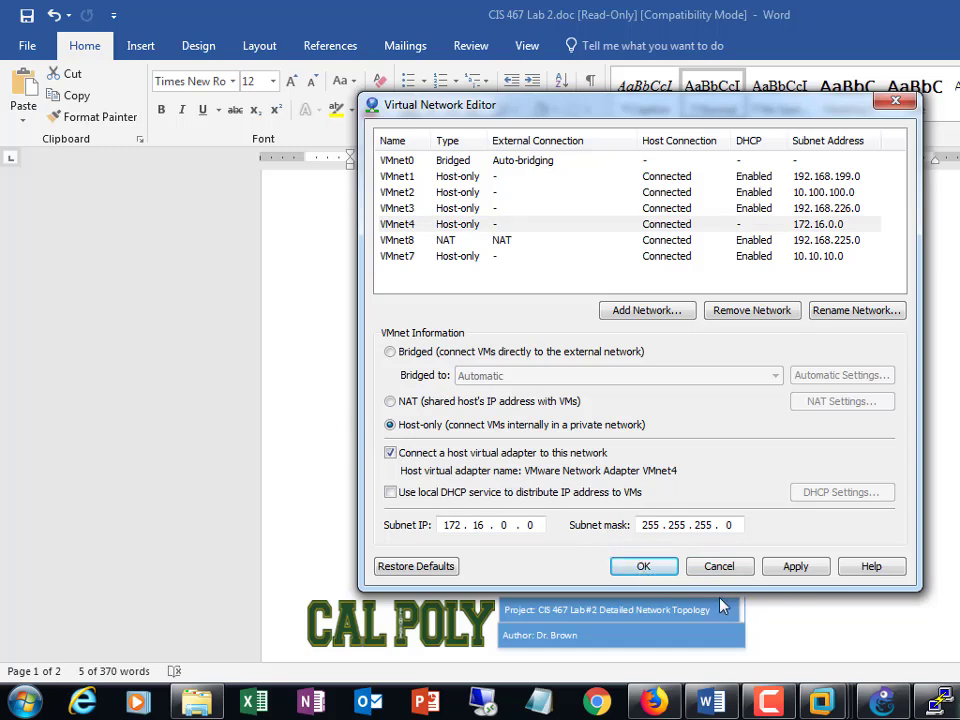
{"action": "mouse_move", "coordinate": [957, 702]}
{"action": "left_click", "coordinate": [643, 567]}
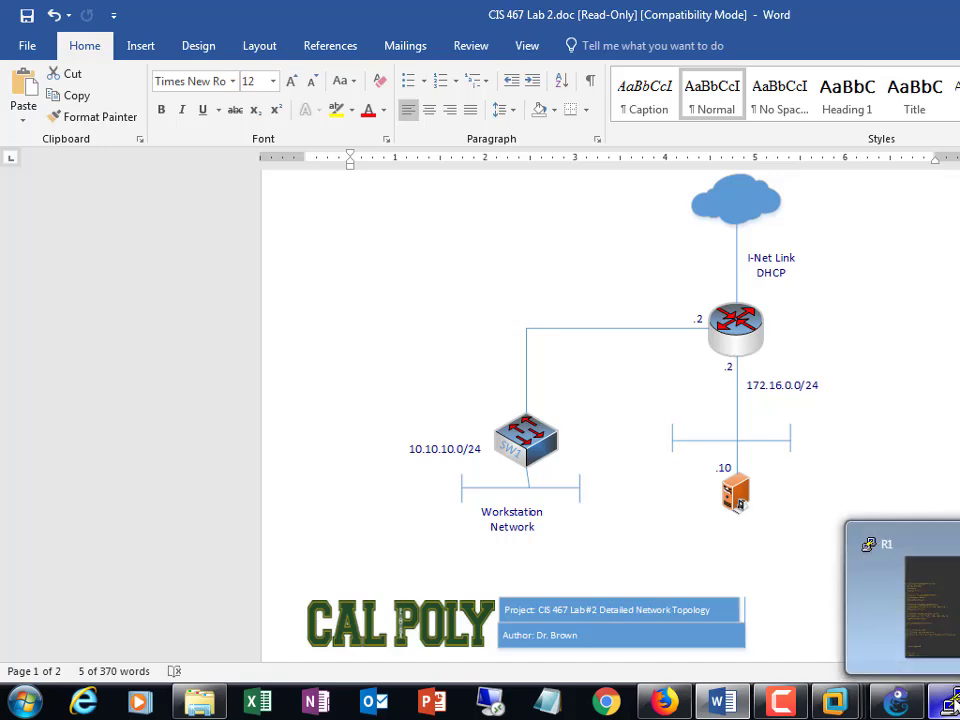
Switch to the Windows Server 2012 - LAB2 virtual machine in VMware Workstation and connect its network adapter to the custom network VMnet7
{"action": "mouse_move", "coordinate": [836, 702]}
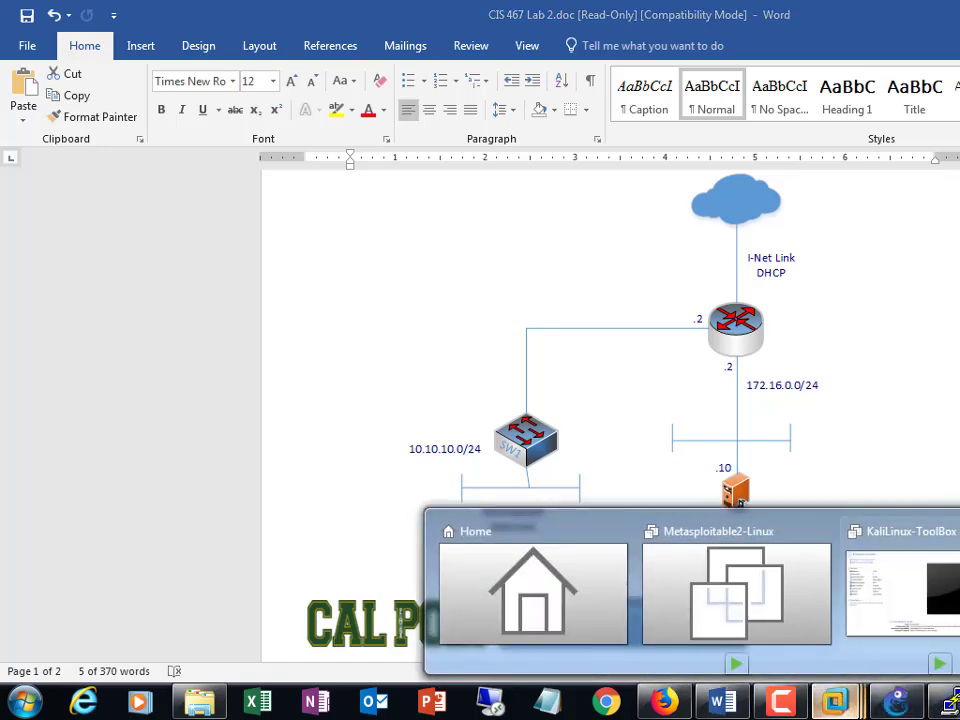
{"action": "left_click", "coordinate": [956, 595]}
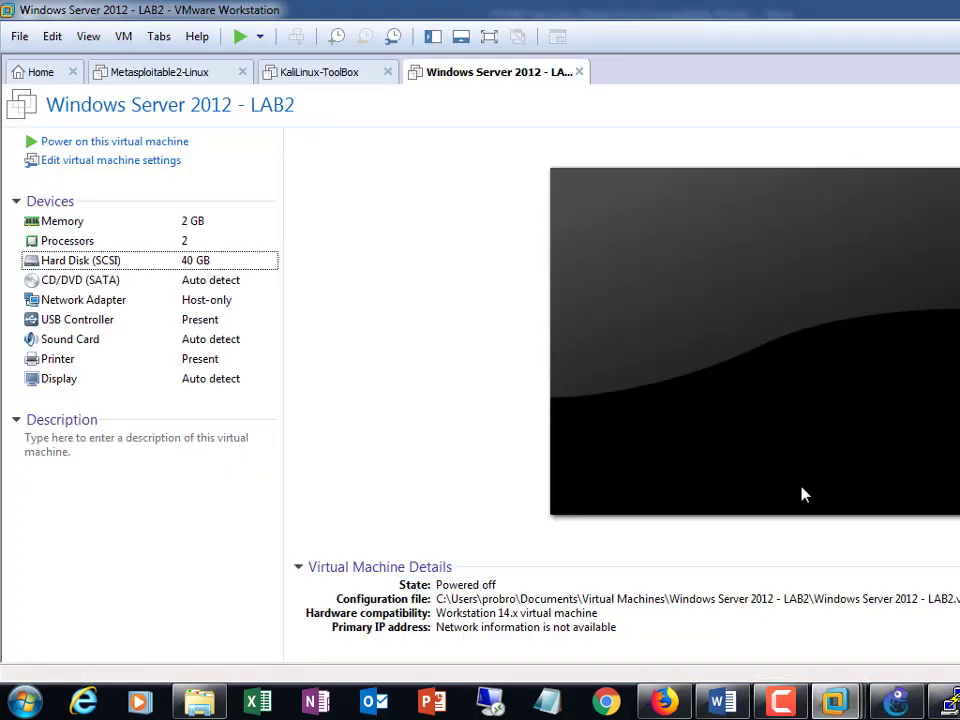
{"action": "left_click", "coordinate": [156, 285]}
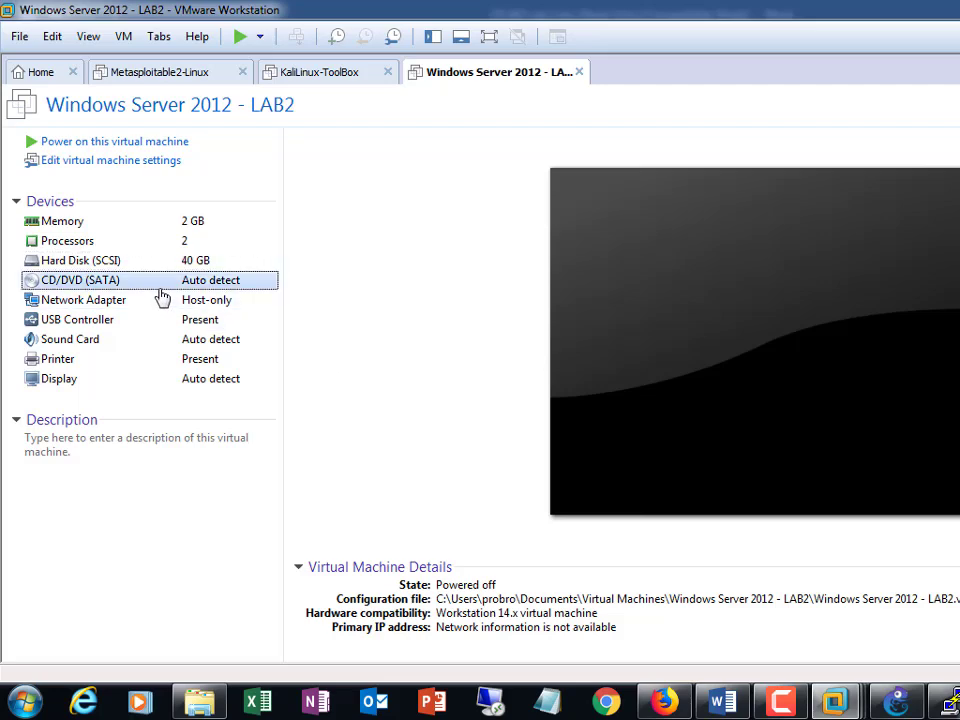
{"action": "double_click", "coordinate": [92, 286]}
{"action": "left_click", "coordinate": [352, 193]}
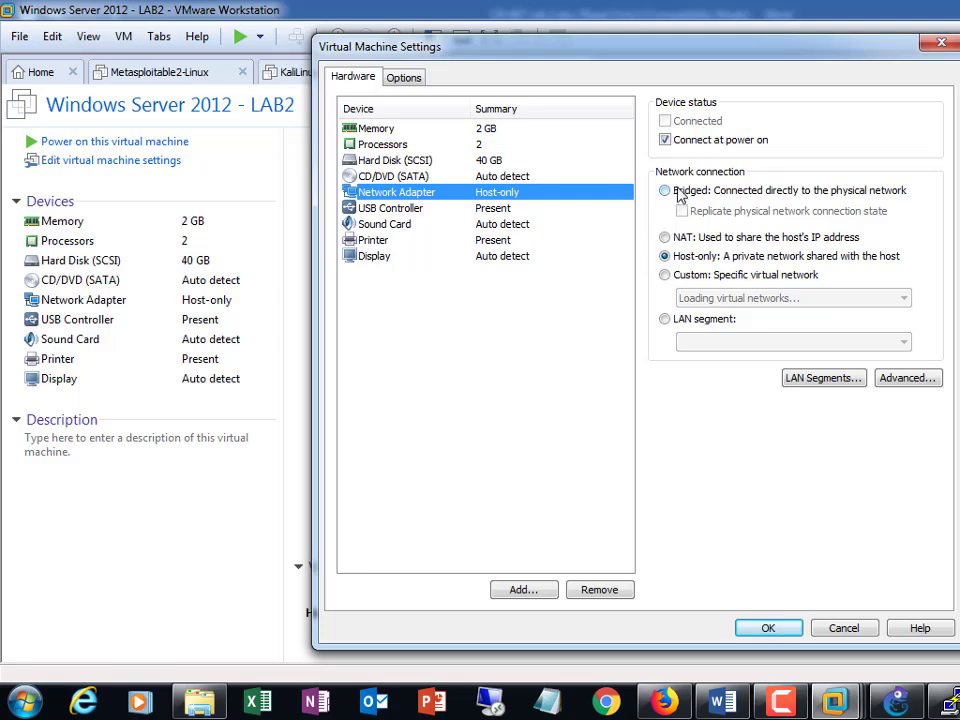
{"action": "left_click", "coordinate": [665, 276]}
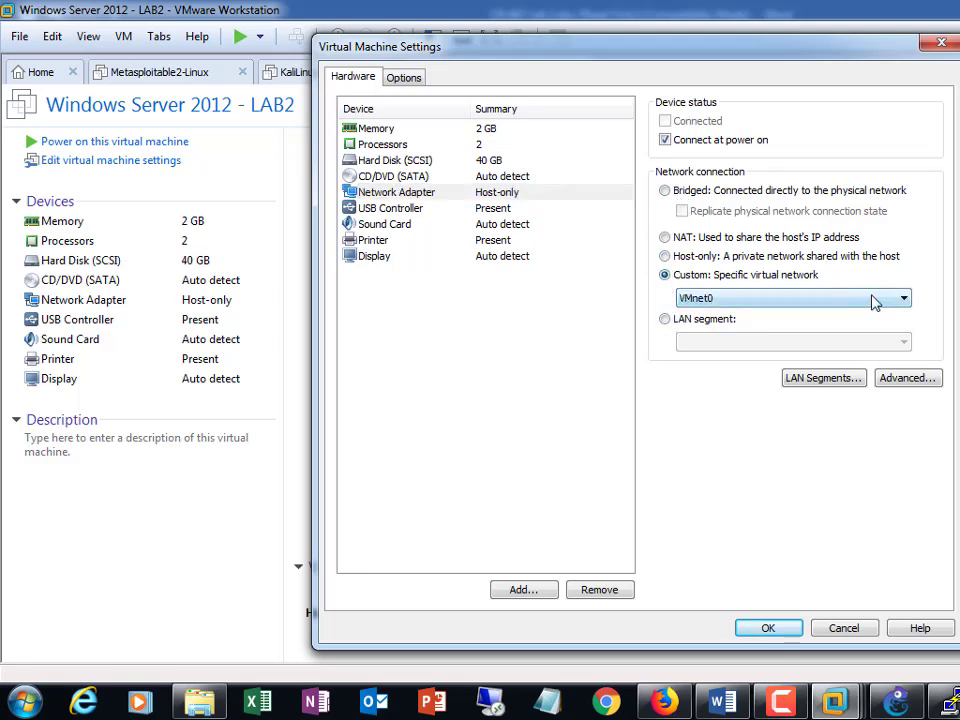
{"action": "left_click", "coordinate": [878, 300]}
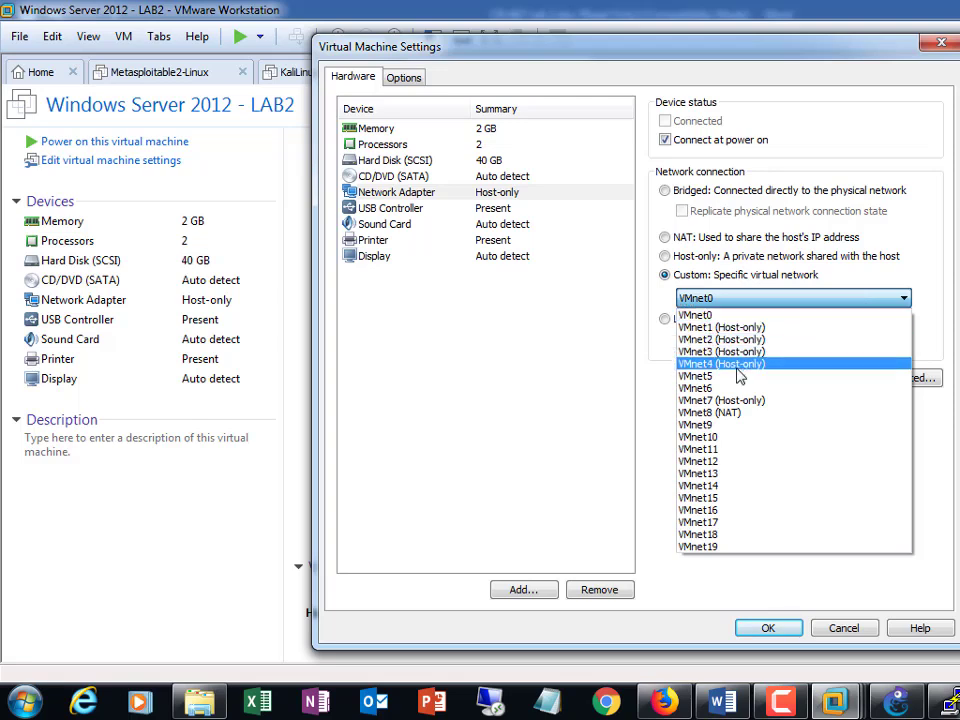
{"action": "left_click", "coordinate": [705, 400]}
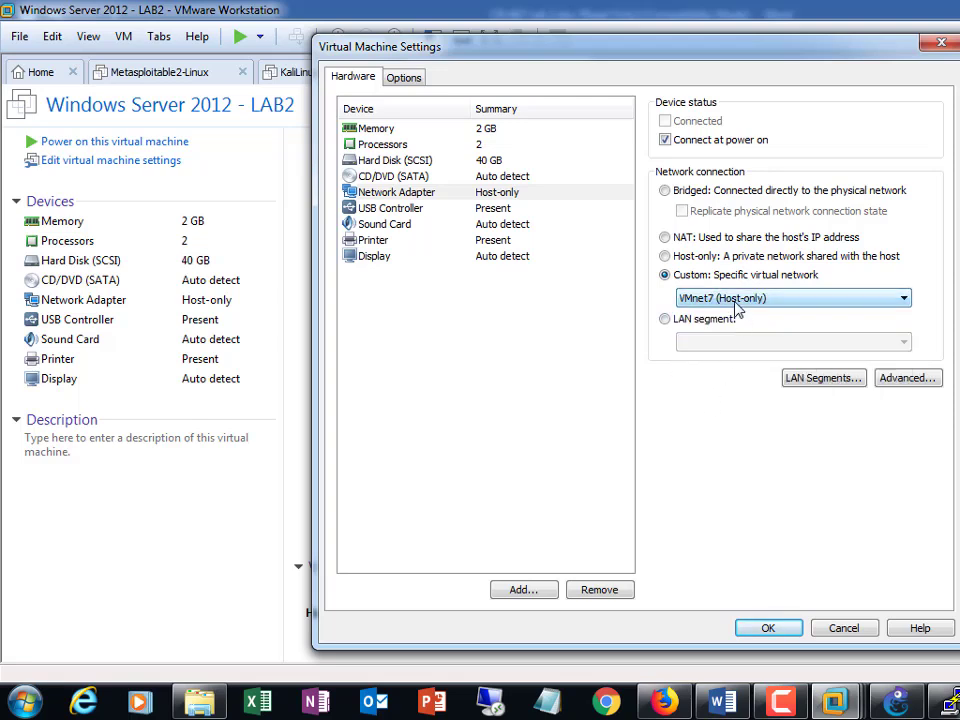
{"action": "left_click", "coordinate": [765, 627]}
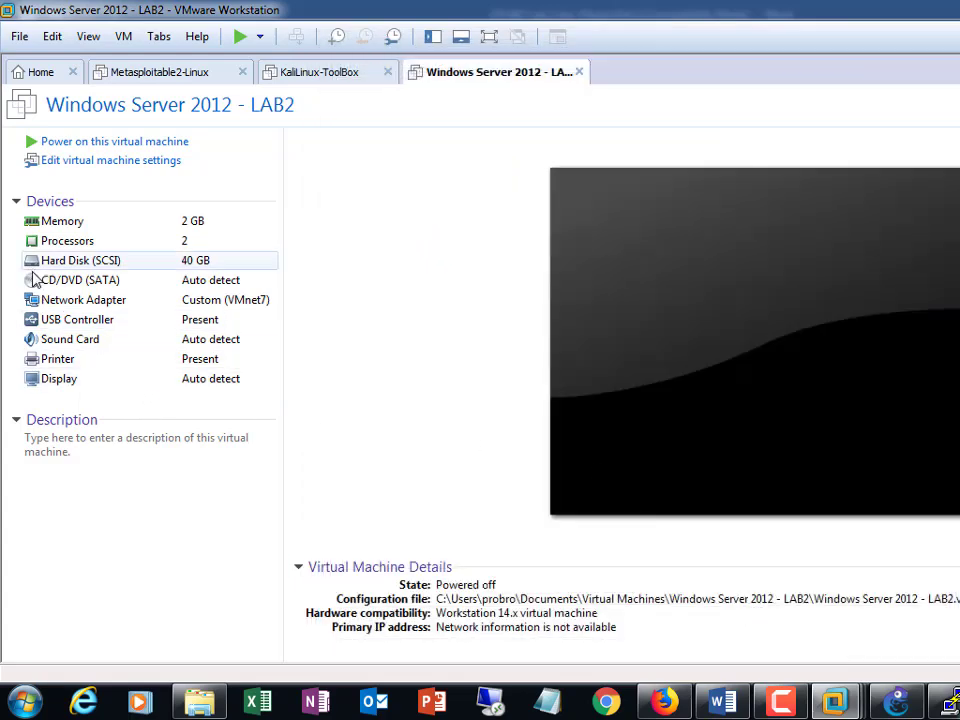
Attach the ISO image en_windows_server_2012_r2_with_update_x64_dvd_6052708.iso from the Documents library to the virtual machine's CD/DVD drive
{"action": "double_click", "coordinate": [33, 279]}
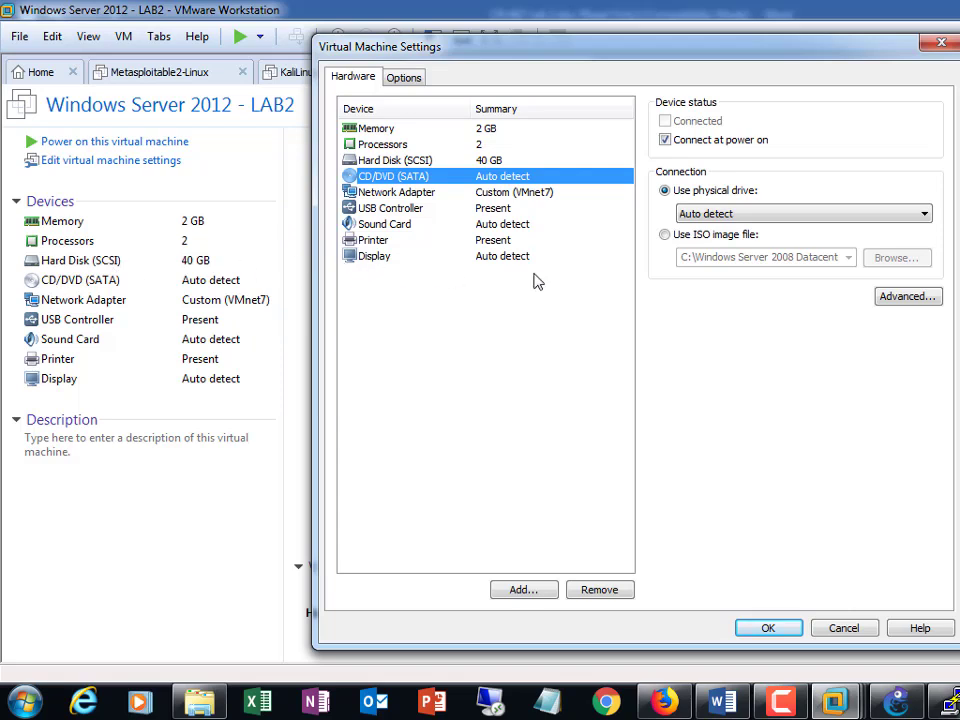
{"action": "left_click", "coordinate": [665, 236]}
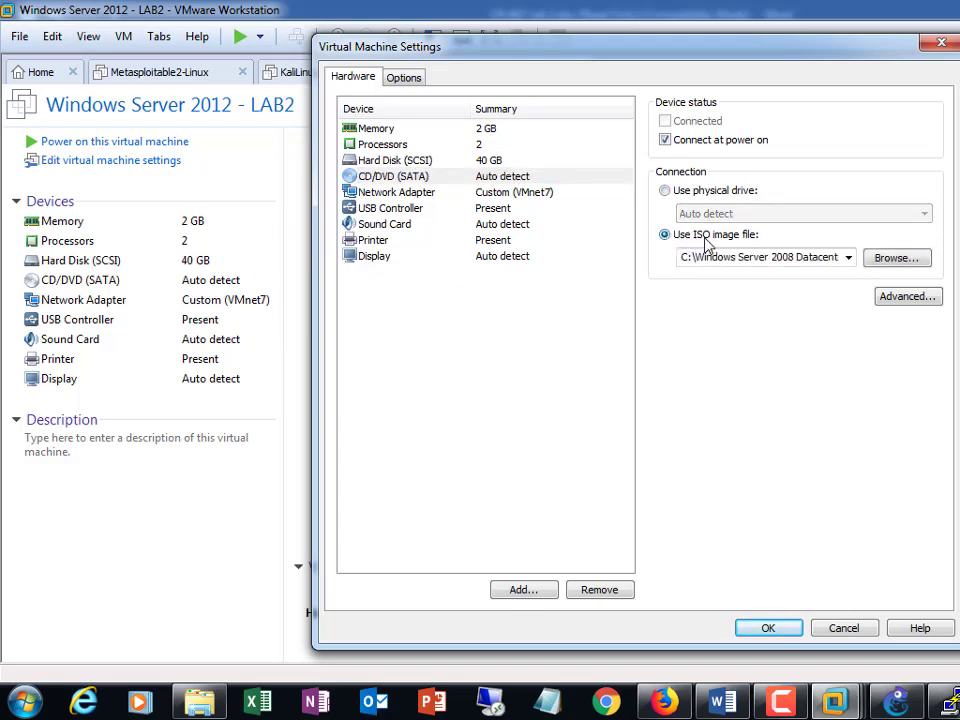
{"action": "left_click", "coordinate": [885, 263]}
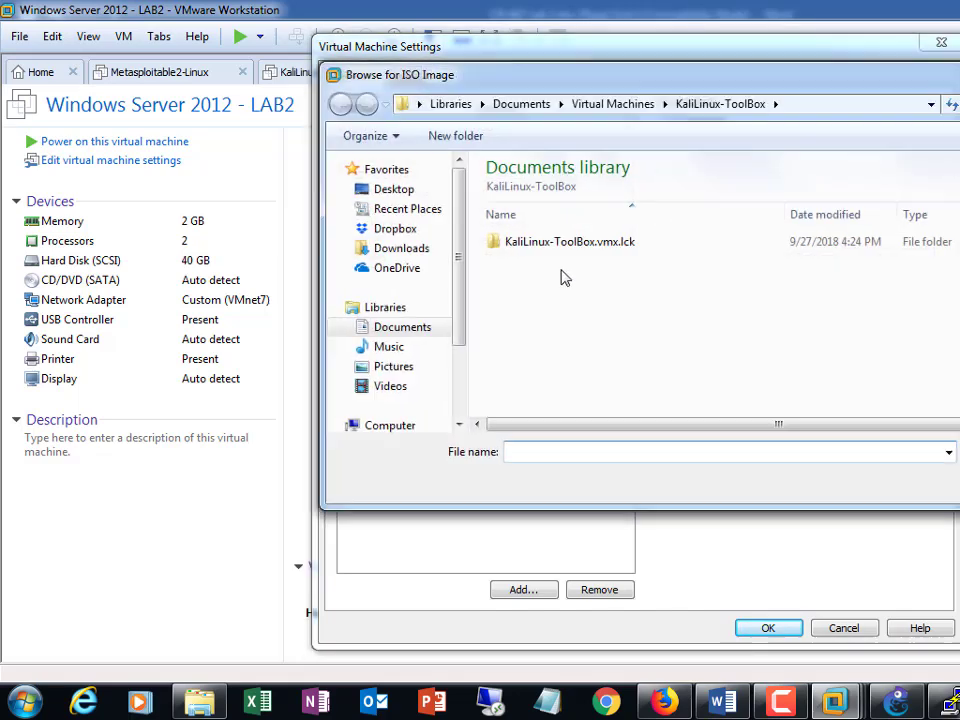
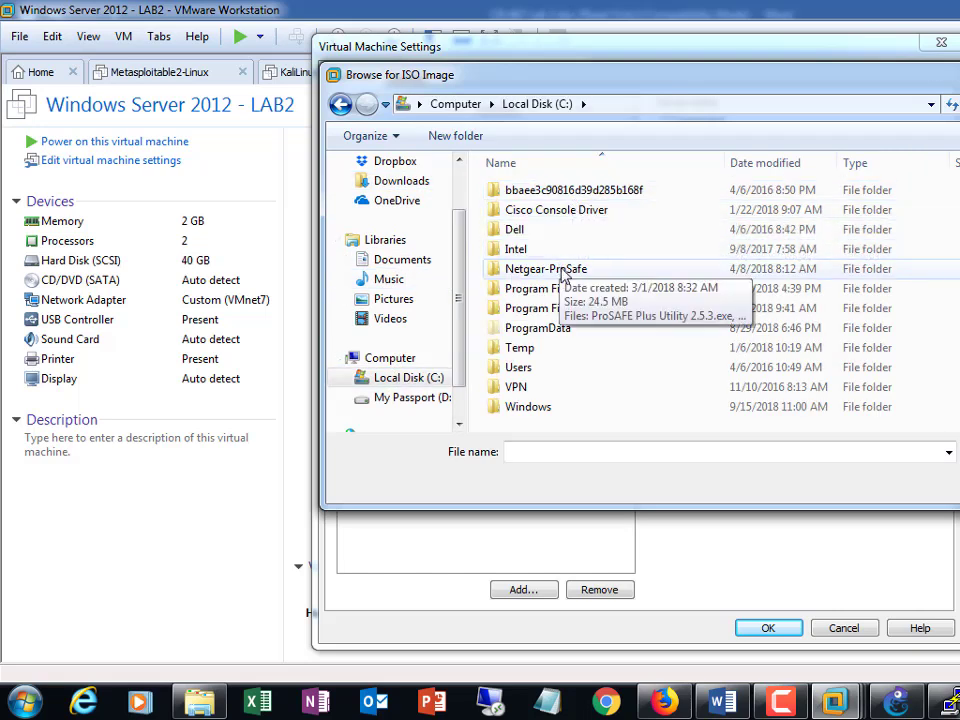
{"action": "left_click", "coordinate": [405, 261]}
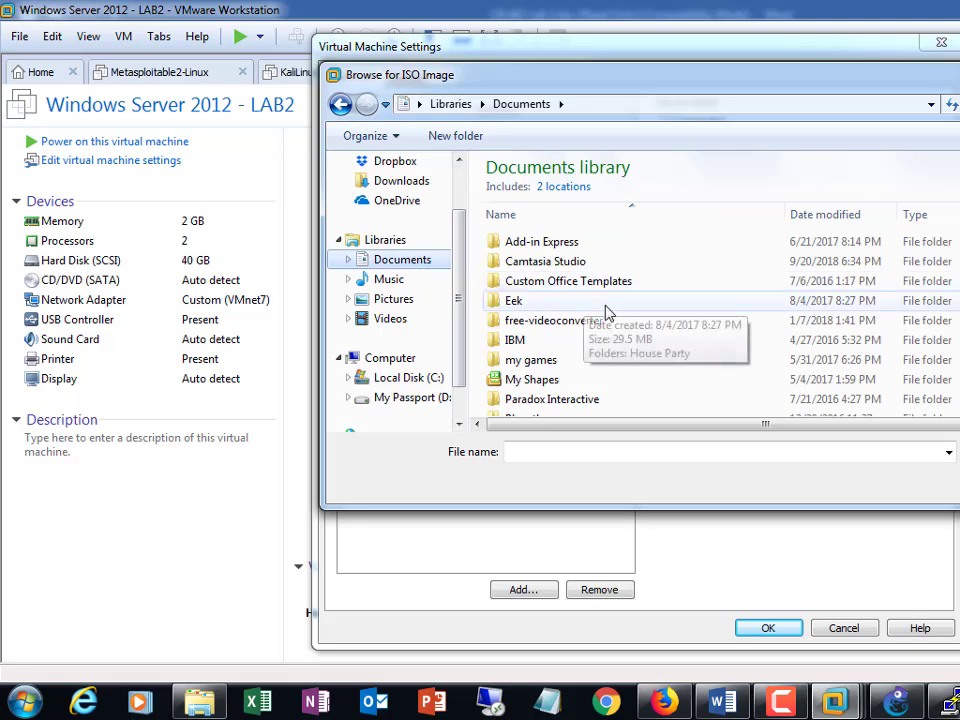
{"action": "scroll", "coordinate": [602, 304], "scroll_direction": "down", "scroll_amount": 2}
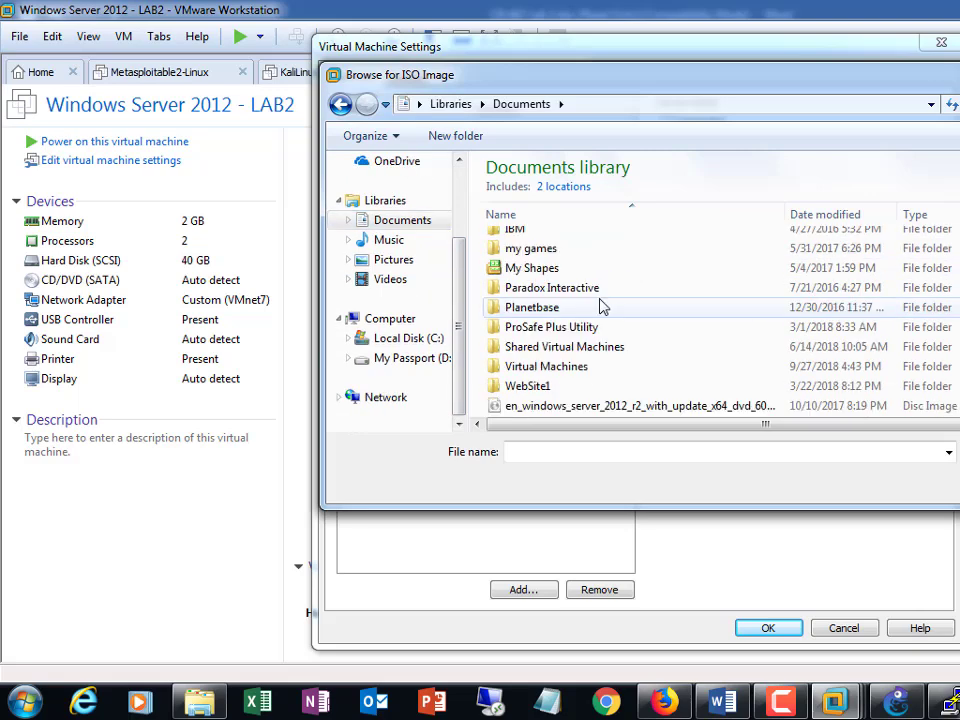
{"action": "left_click", "coordinate": [574, 407]}
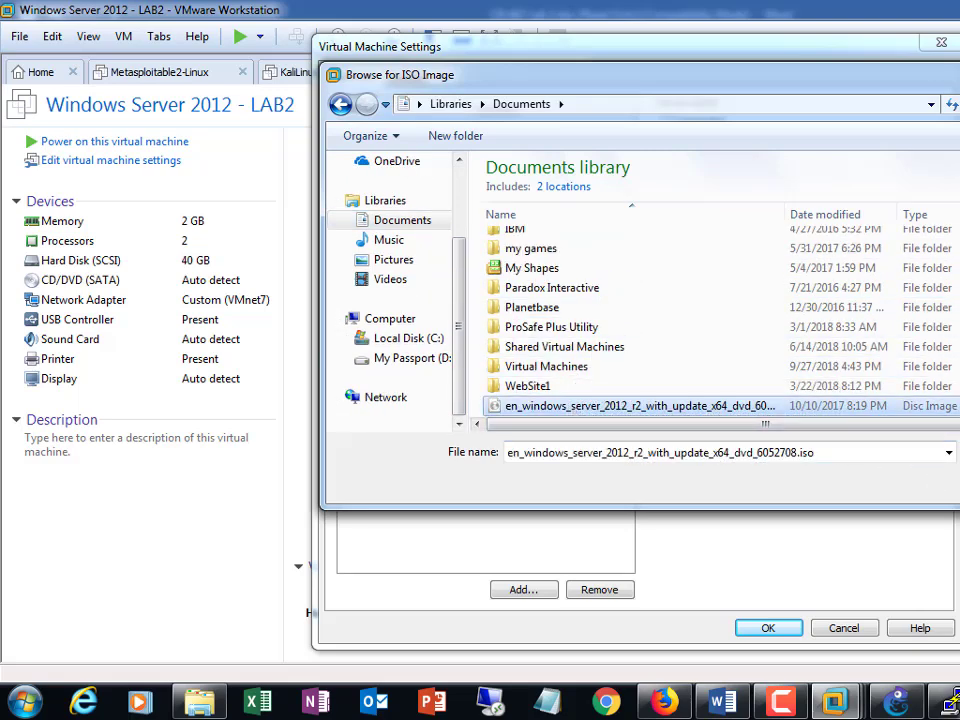
{"action": "key", "text": "Return"}
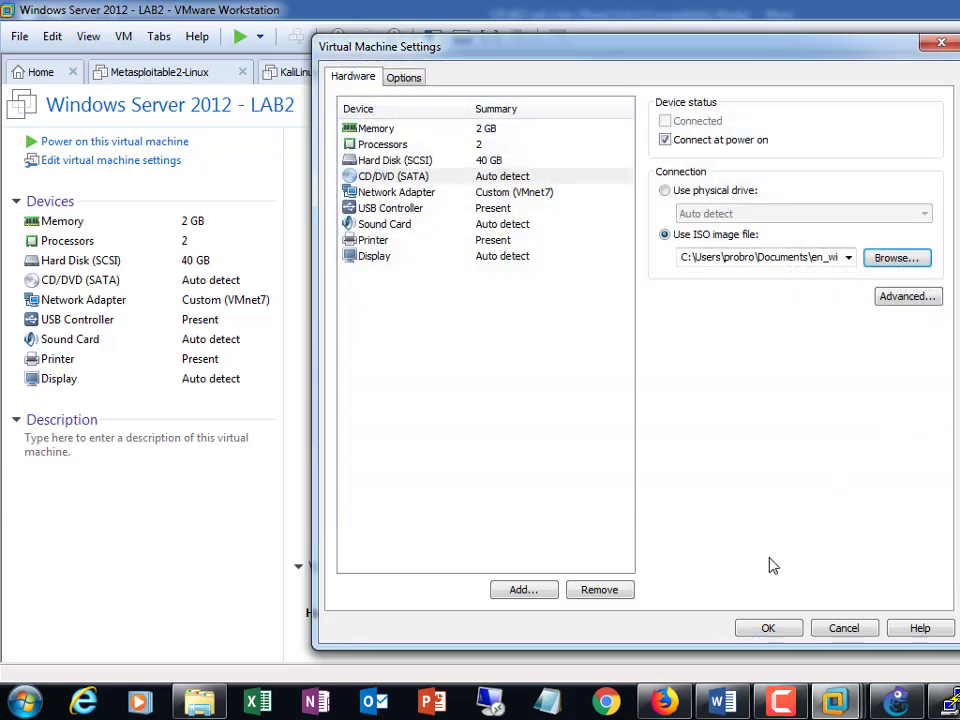
{"action": "left_click", "coordinate": [767, 629]}
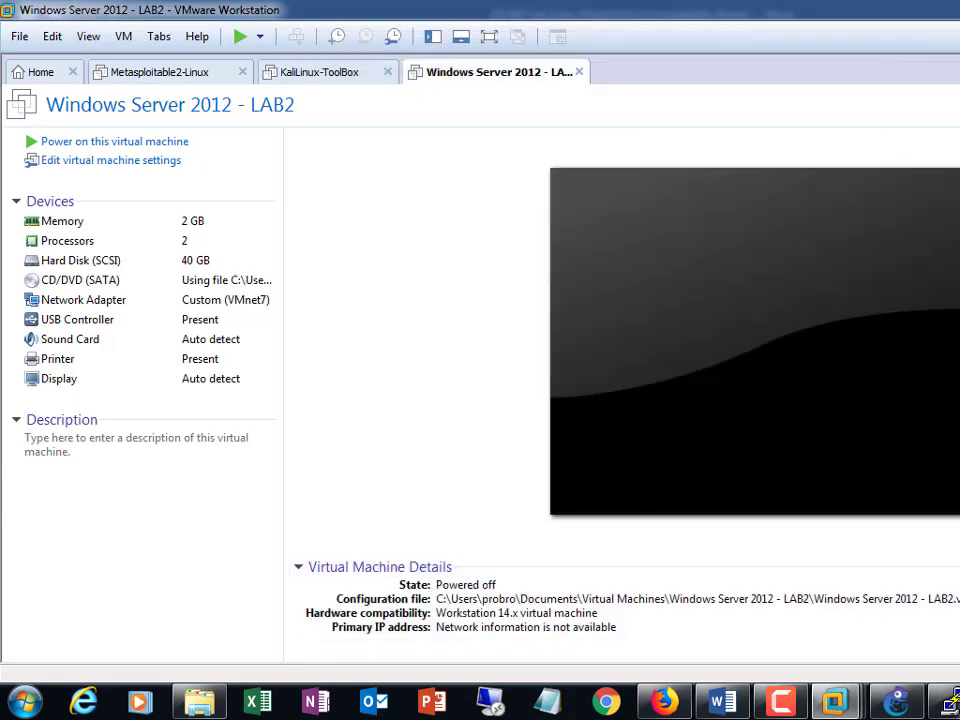
Switch to the CIS 467 Lab 2 Word document and read through the lab tasks and the topology diagram
{"action": "left_click", "coordinate": [722, 702]}
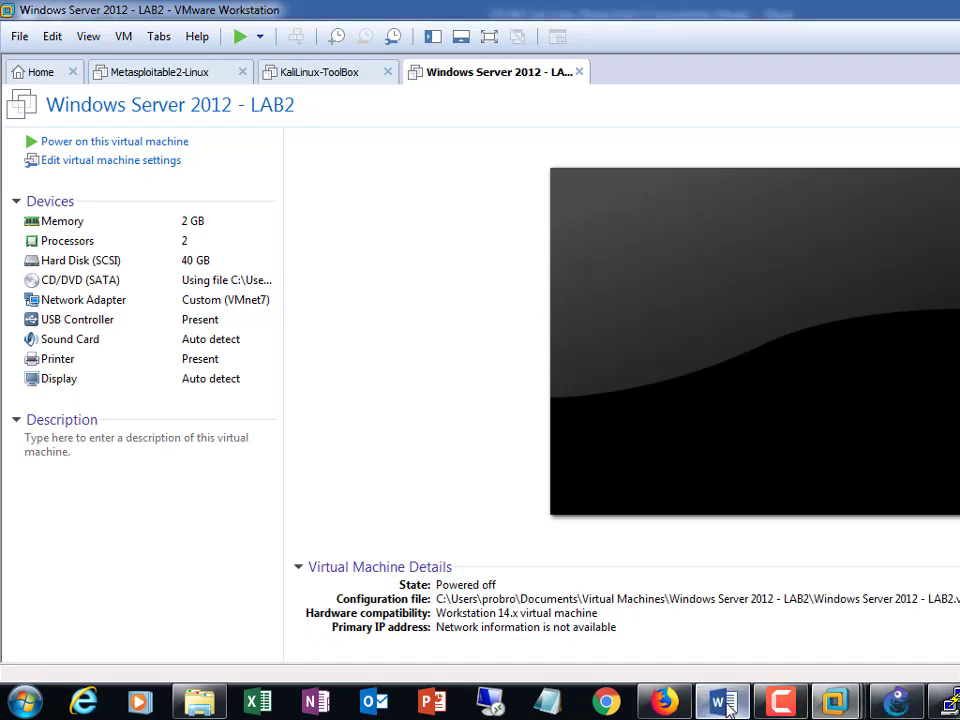
{"action": "scroll", "coordinate": [808, 527], "scroll_direction": "up", "scroll_amount": 2}
{"action": "scroll", "coordinate": [810, 523], "scroll_direction": "down", "scroll_amount": 10}
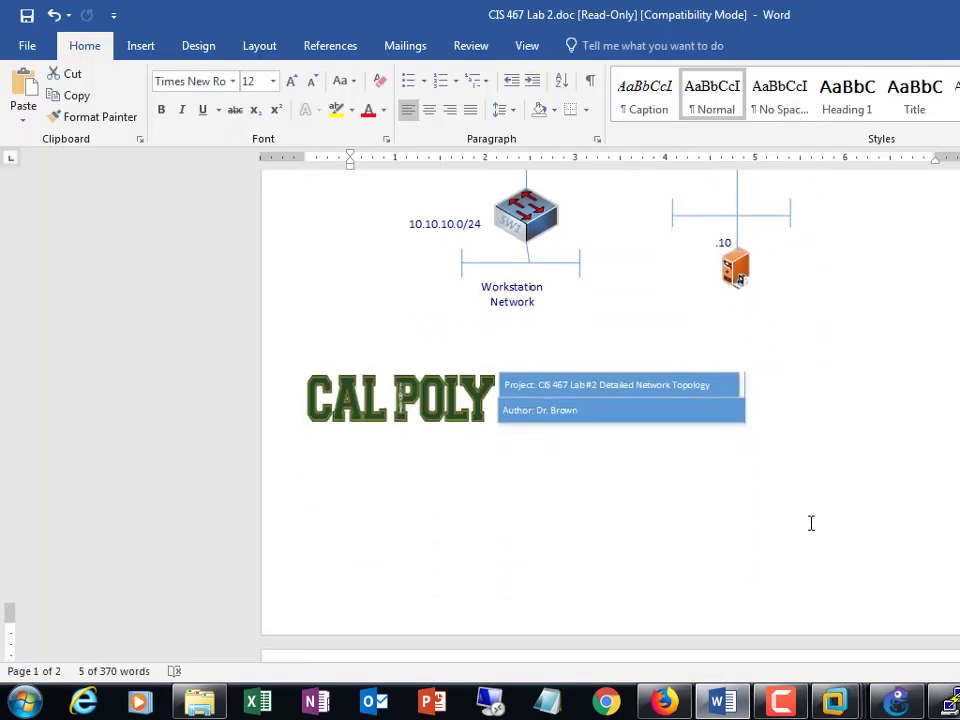
{"action": "scroll", "coordinate": [811, 521], "scroll_direction": "down", "scroll_amount": 3}
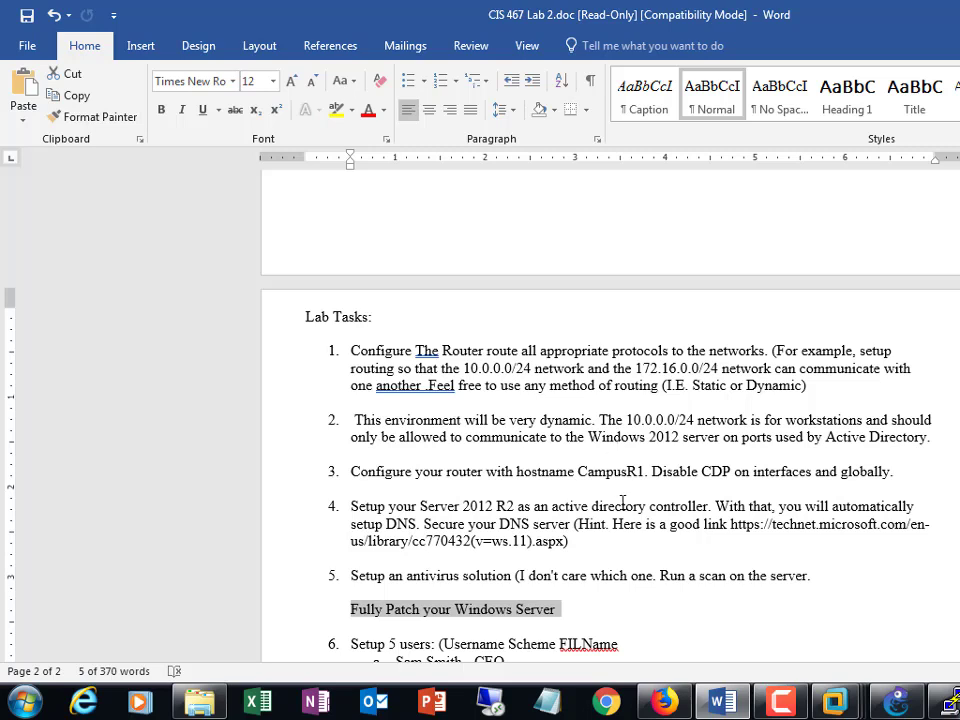
{"action": "scroll", "coordinate": [726, 545], "scroll_direction": "down", "scroll_amount": 3}
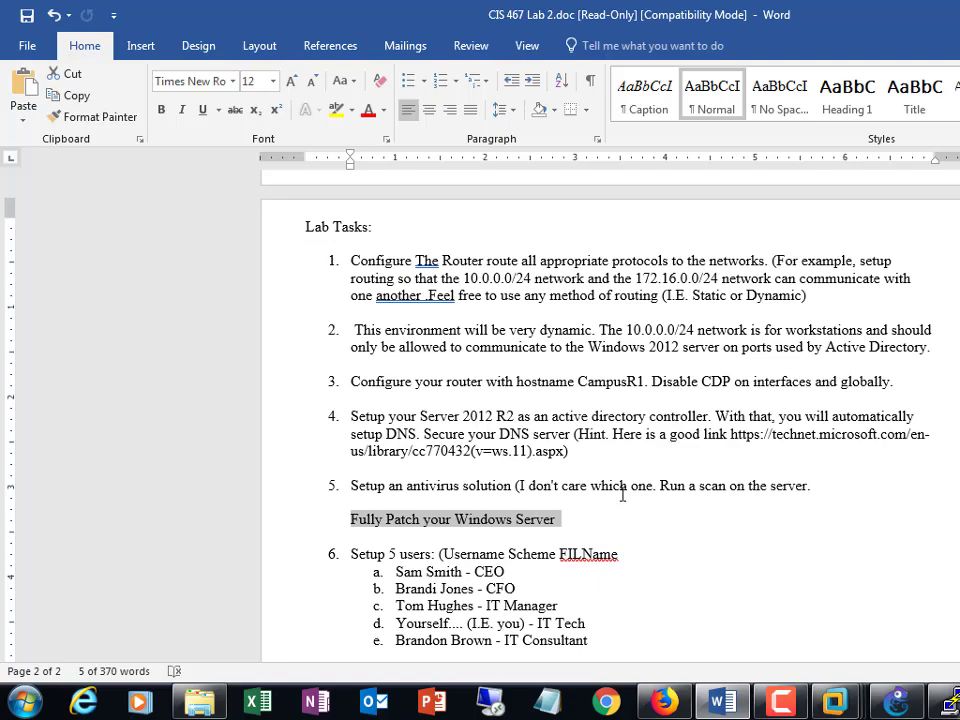
{"action": "scroll", "coordinate": [636, 499], "scroll_direction": "down", "scroll_amount": 3}
{"action": "scroll", "coordinate": [640, 497], "scroll_direction": "up", "scroll_amount": 12}
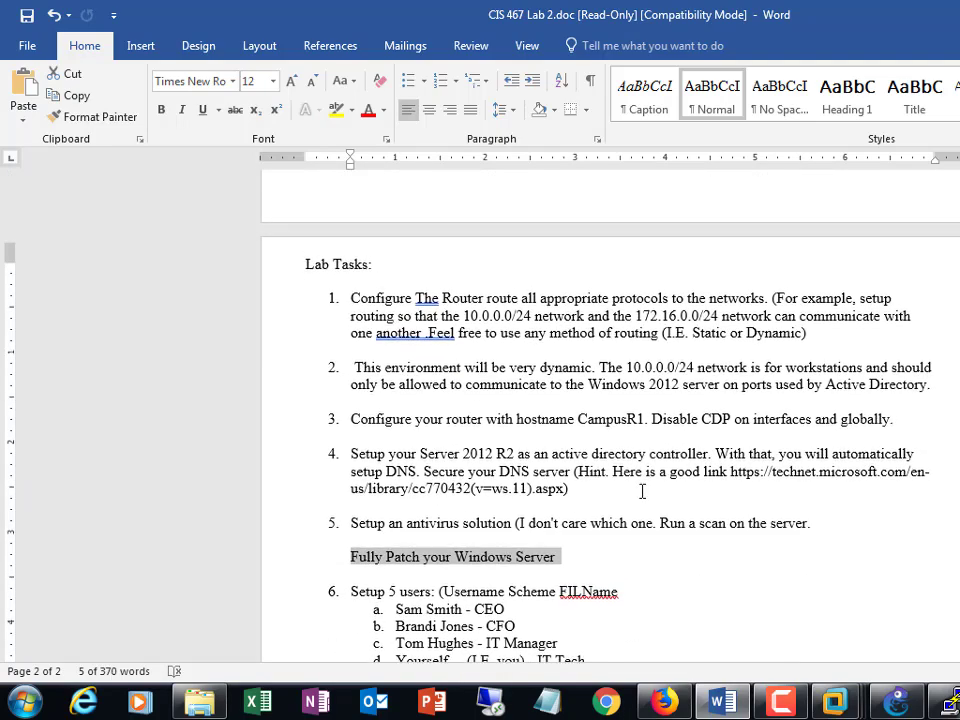
{"action": "scroll", "coordinate": [649, 498], "scroll_direction": "up", "scroll_amount": 15}
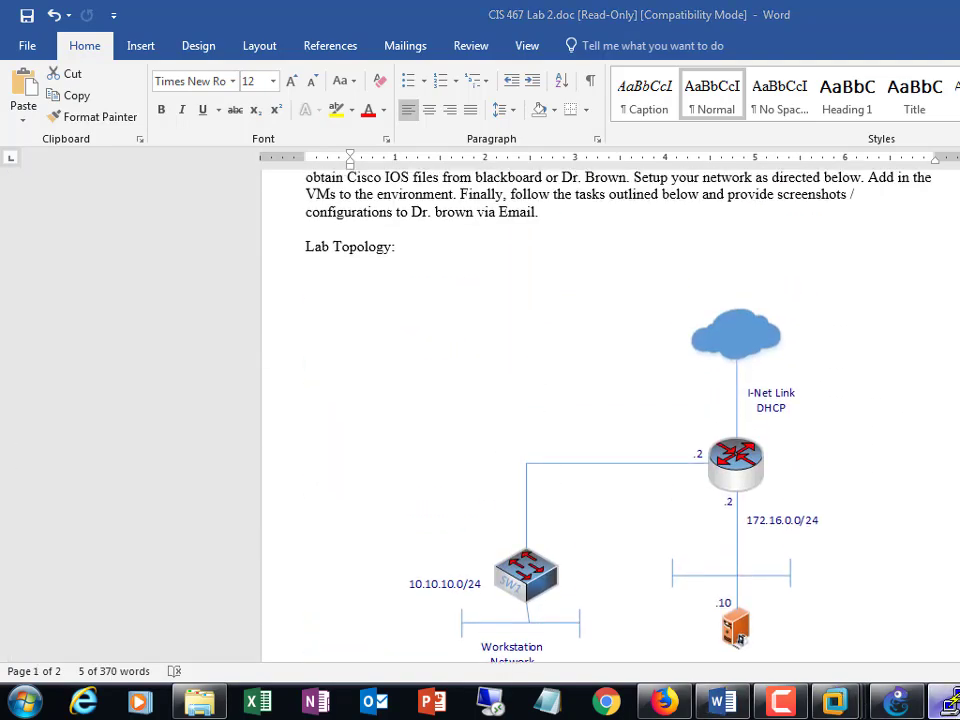
Switch to the R1 console, review the running configuration output, and disable CDP globally with no cdp run
{"action": "key", "text": "alt+Tab"}
{"action": "key", "text": "space"}
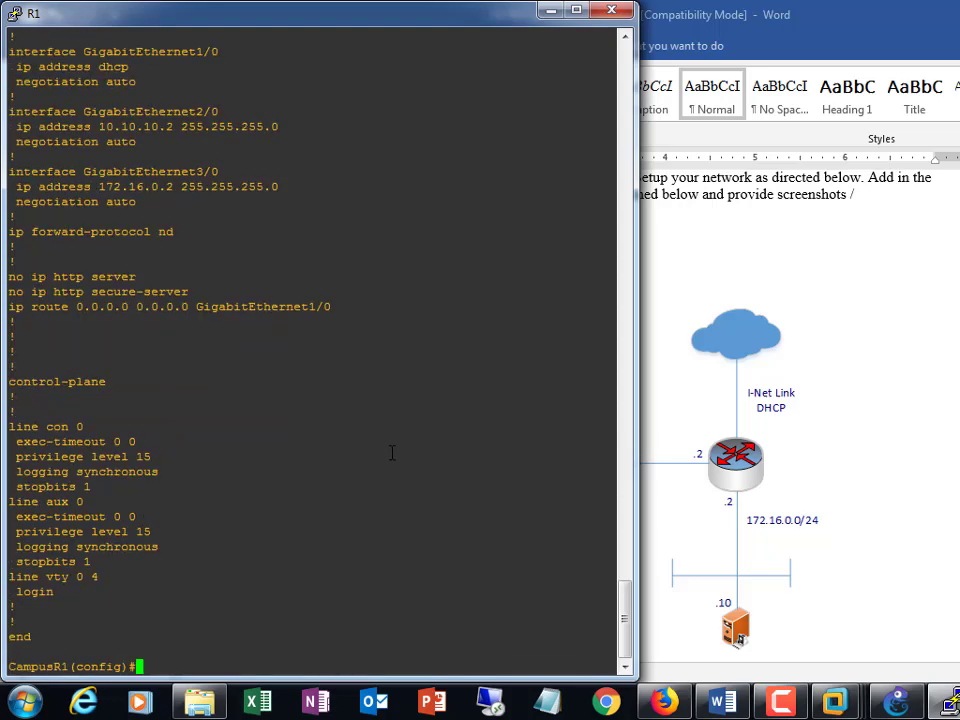
{"action": "left_click_drag", "start_coordinate": [390, 32], "coordinate": [720, 105]}
{"action": "scroll", "coordinate": [665, 358], "scroll_direction": "up", "scroll_amount": 20}
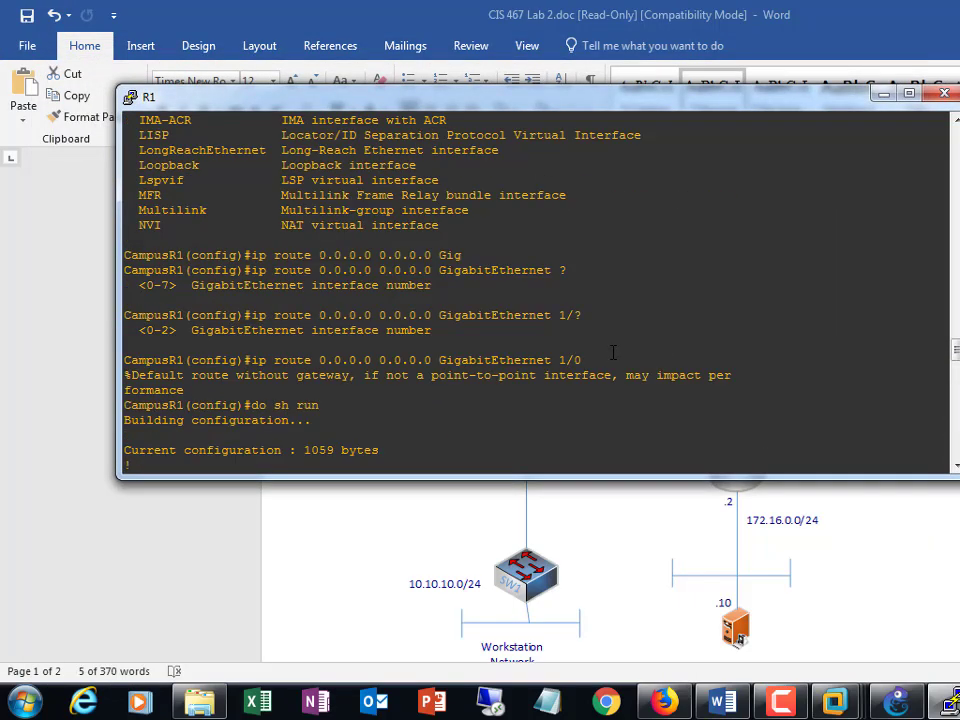
{"action": "scroll", "coordinate": [615, 352], "scroll_direction": "up", "scroll_amount": 6}
{"action": "scroll", "coordinate": [615, 355], "scroll_direction": "down", "scroll_amount": 20}
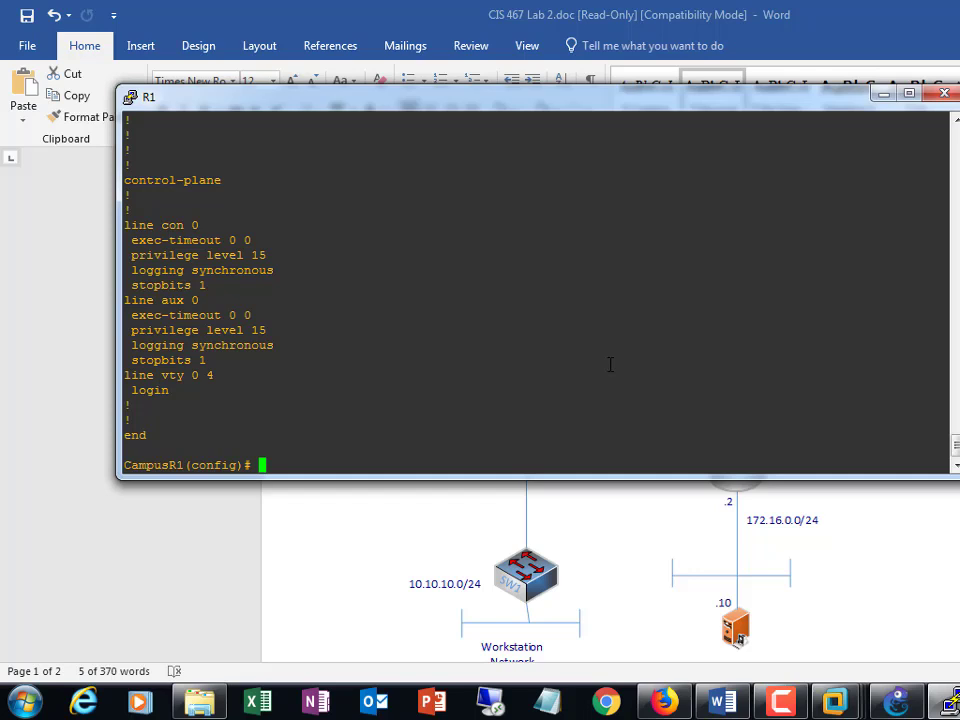
{"action": "type", "text": "no cdp run"}
{"action": "key", "text": "Return"}
Enter configuration mode for interface g1/0 on CampusR1 and list the available no ip subcommands
{"action": "type", "text": "int "}
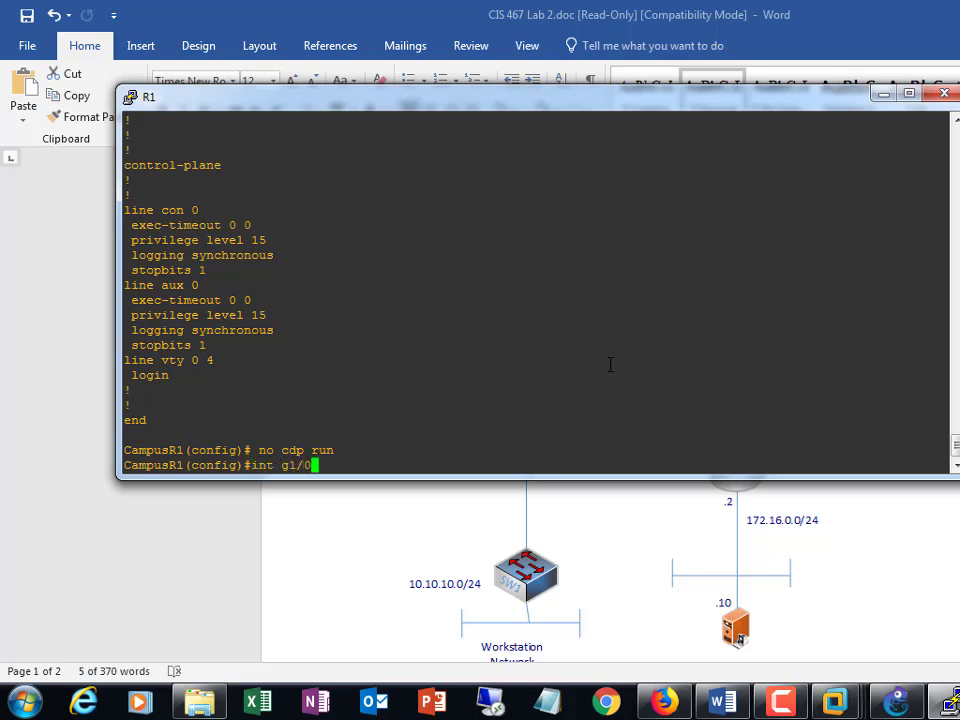
{"action": "type", "text": "g1/0"}
{"action": "key", "text": "Return"}
{"action": "type", "text": "no ip "}
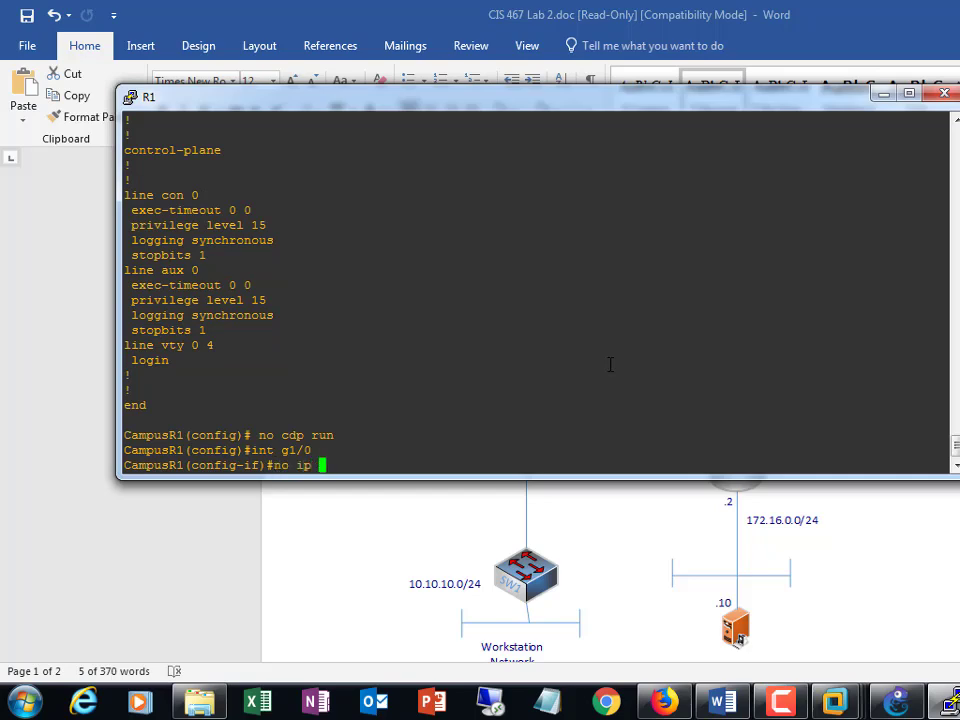
{"action": "type", "text": "cd"}
{"action": "key", "text": "Tab"}
{"action": "key", "text": "BackSpace"}
{"action": "key", "text": "BackSpace"}
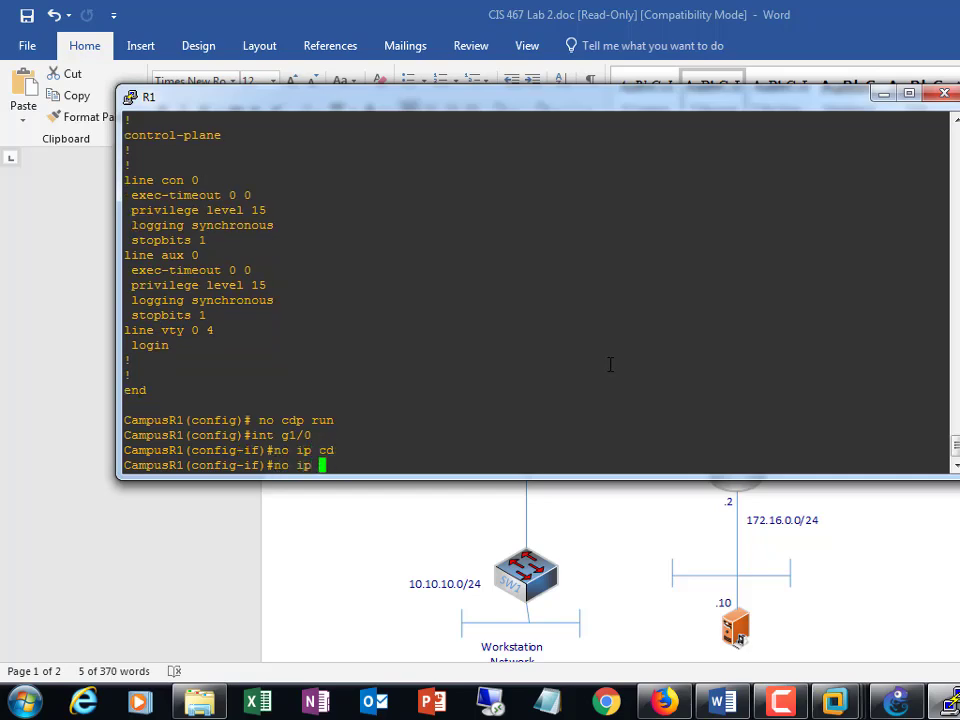
{"action": "type", "text": "?"}
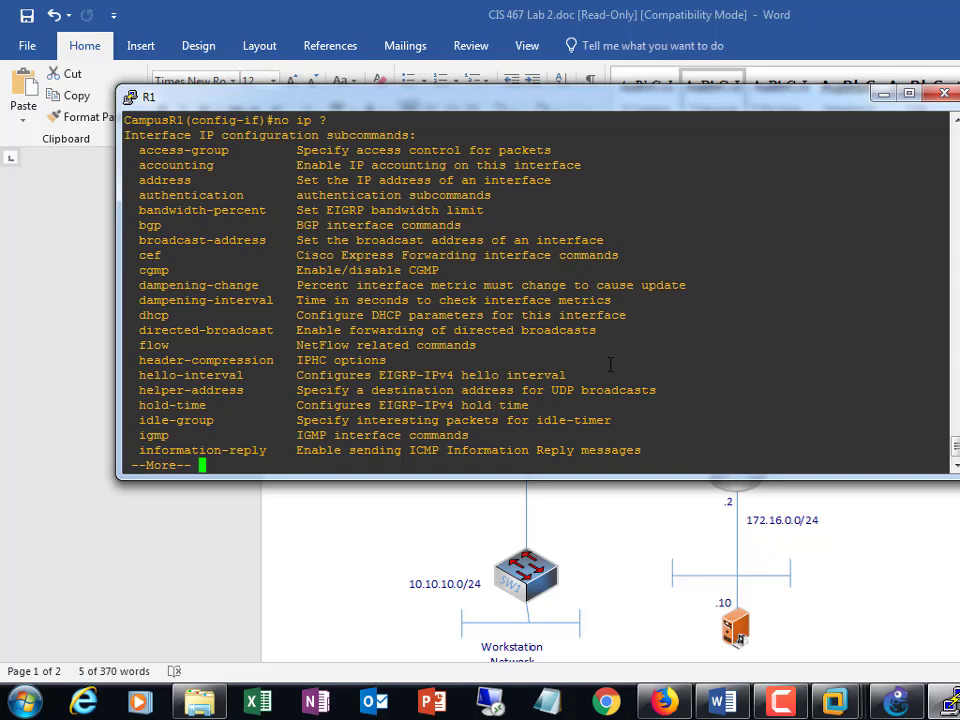
{"action": "type", "text": "q"}
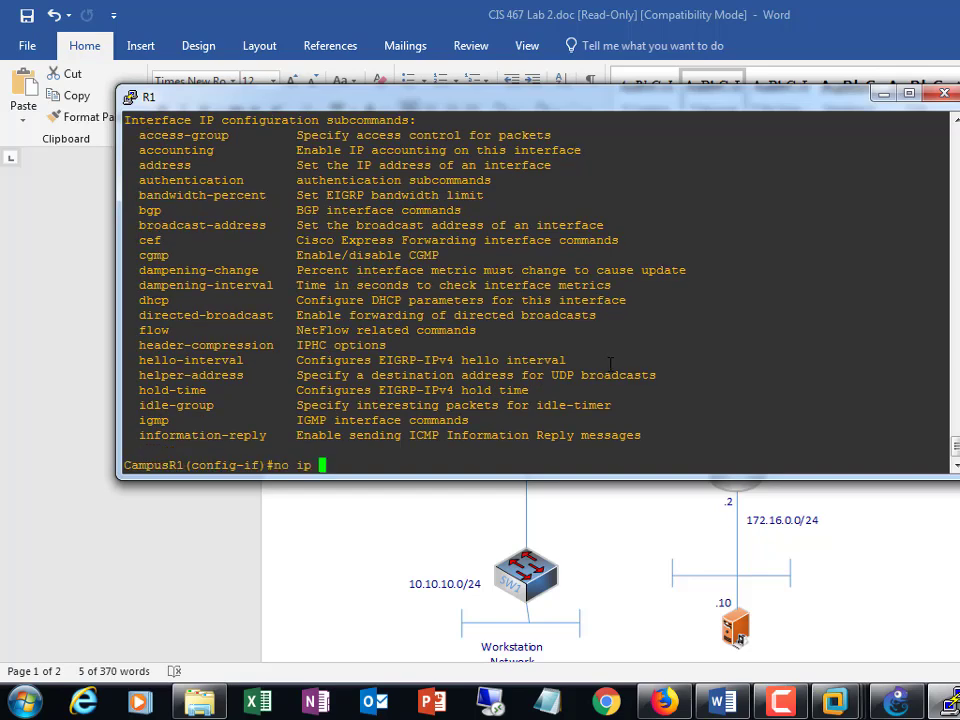
Check the options of no cdp and disable CDP on interface g1/0 with no cdp enable
{"action": "type", "text": "cd"}
{"action": "key", "text": "Tab"}
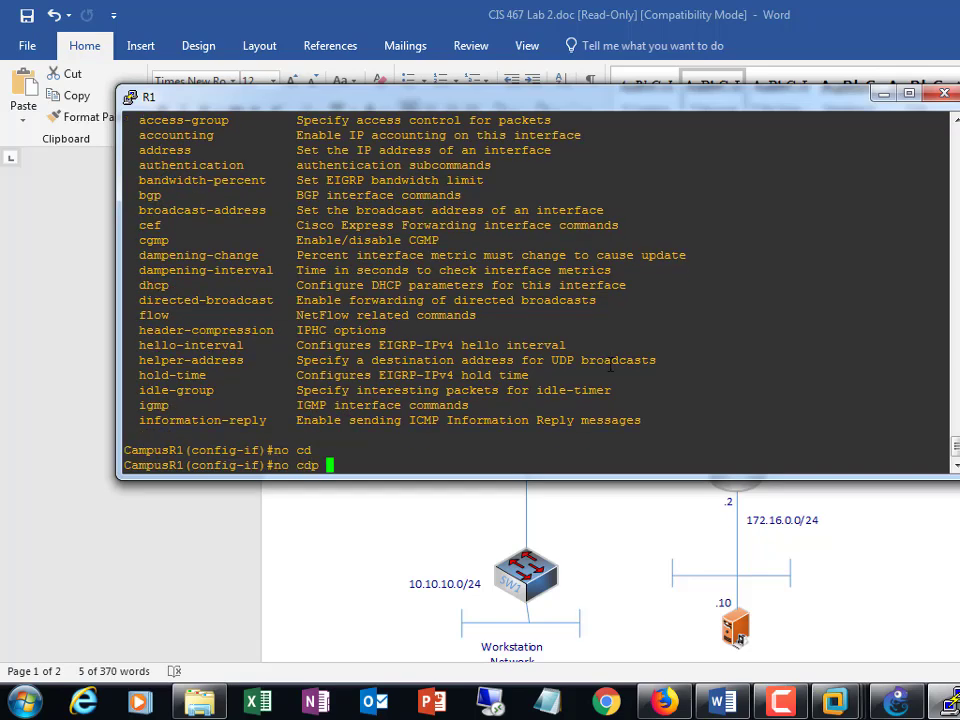
{"action": "type", "text": "?ena"}
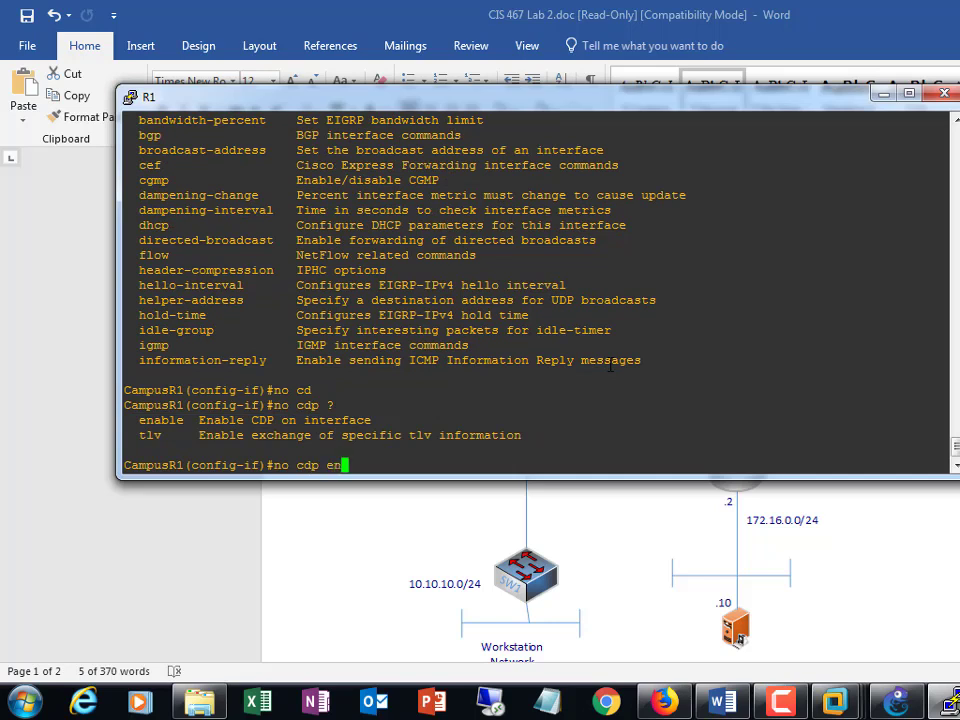
{"action": "key", "text": "Tab"}
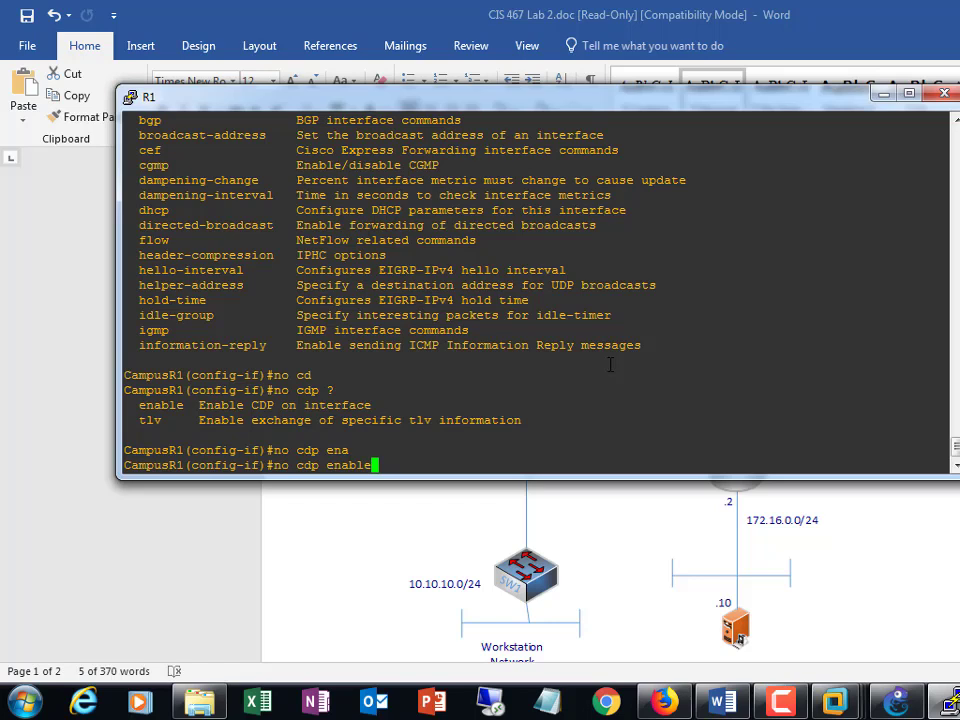
{"action": "key", "text": "Return"}
Disable CDP on interface g2/0 with no cdp enable
{"action": "type", "text": "int g1/0"}
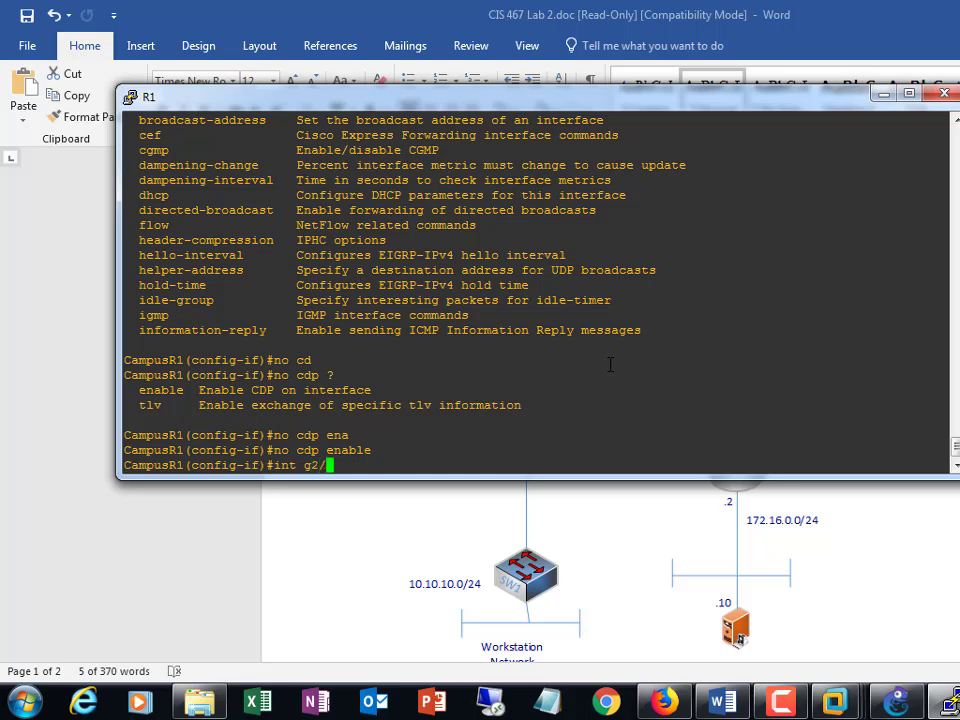
{"action": "key", "text": "Return"}
{"action": "type", "text": "no cdp enable"}
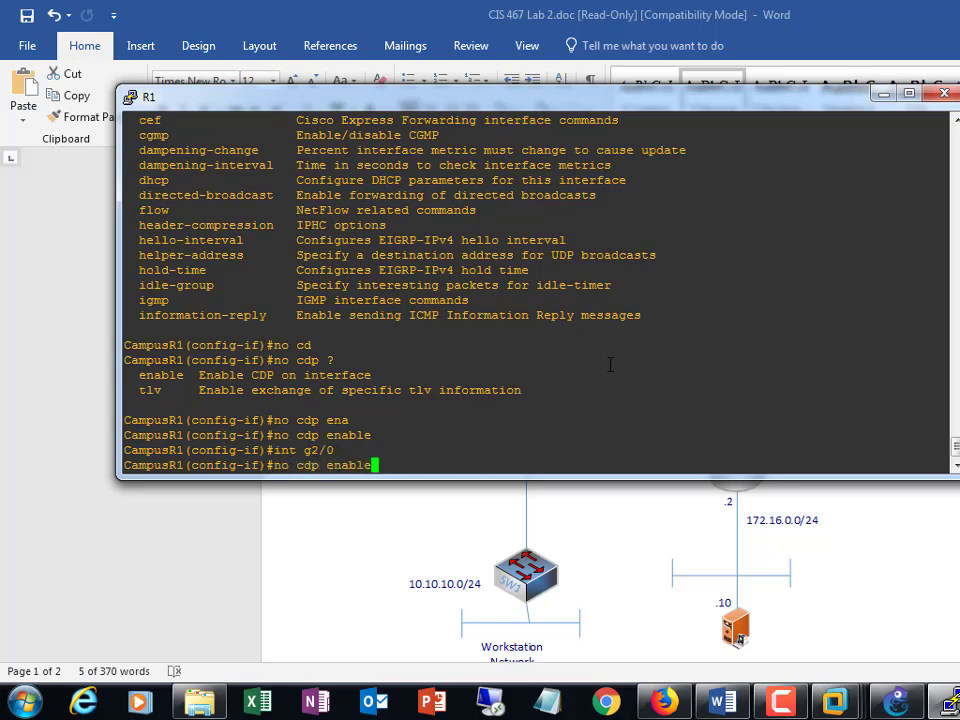
{"action": "key", "text": "Return"}
Disable CDP on interface g3/0 with no cdp enable
{"action": "key", "text": "Up"}
{"action": "key", "text": "Up"}
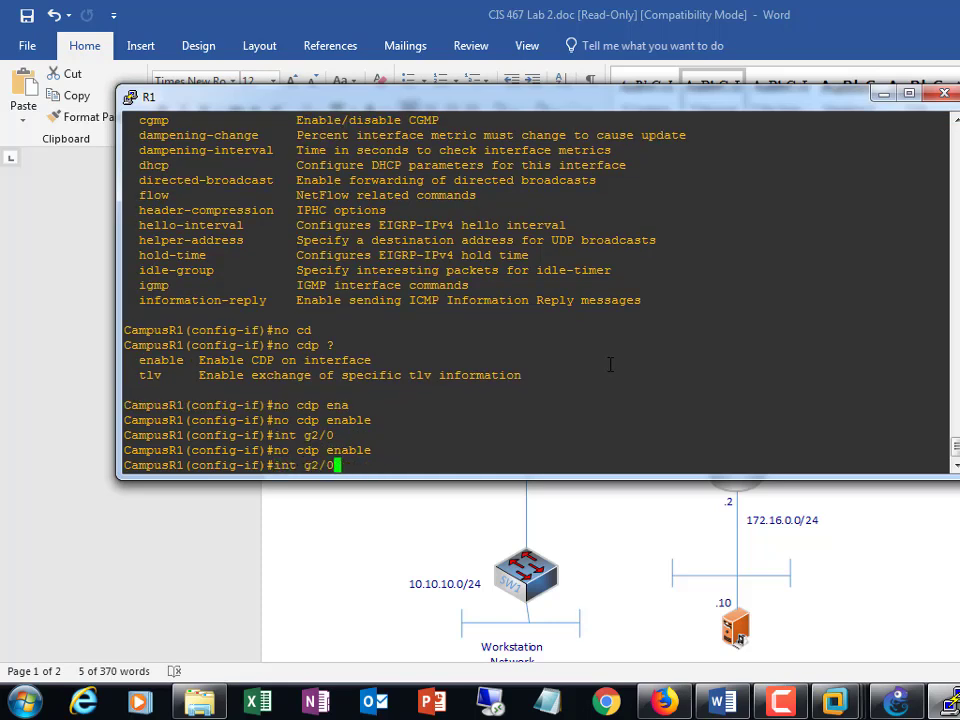
{"action": "key", "text": "BackSpace"}
{"action": "key", "text": "BackSpace"}
{"action": "type", "text": "3/0"}
{"action": "key", "text": "Return"}
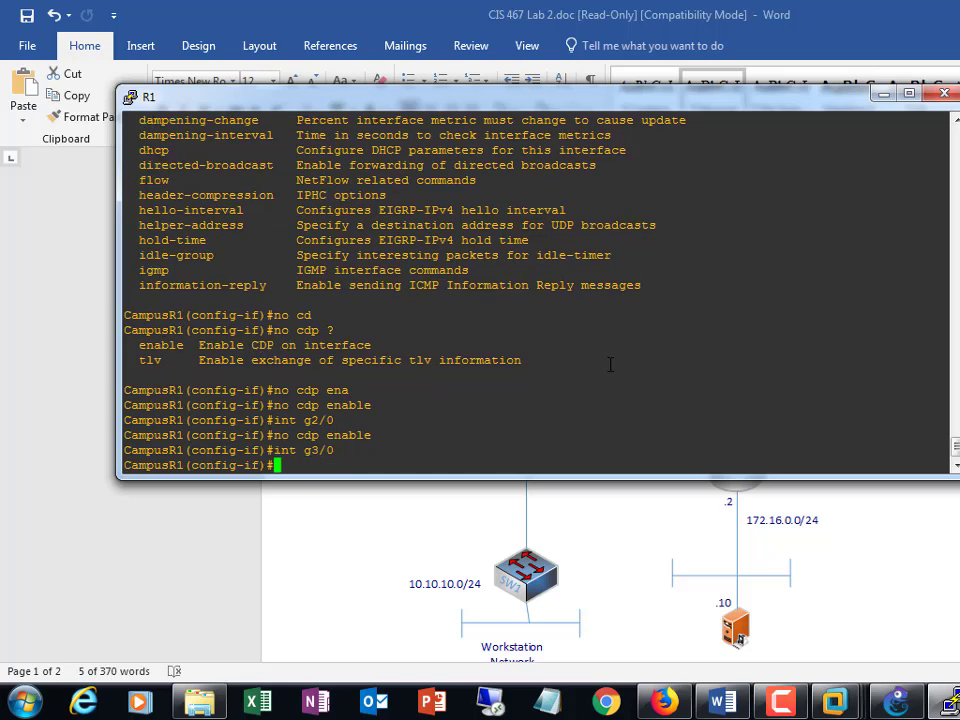
{"action": "key", "text": "Up"}
{"action": "key", "text": "Up"}
{"action": "key", "text": "Return"}
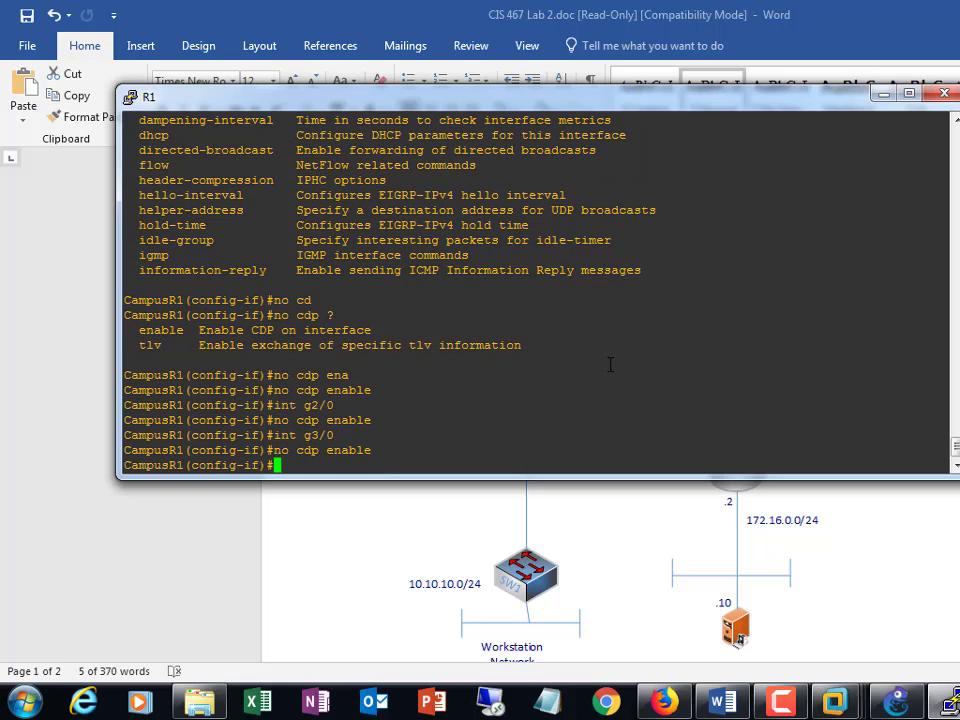
Exit configuration mode and save the router configuration with wr mem, confirming the NVRAM overwrite
{"action": "type", "text": "exit"}
{"action": "key", "text": "Return"}
{"action": "type", "text": "exit"}
{"action": "key", "text": "Return"}
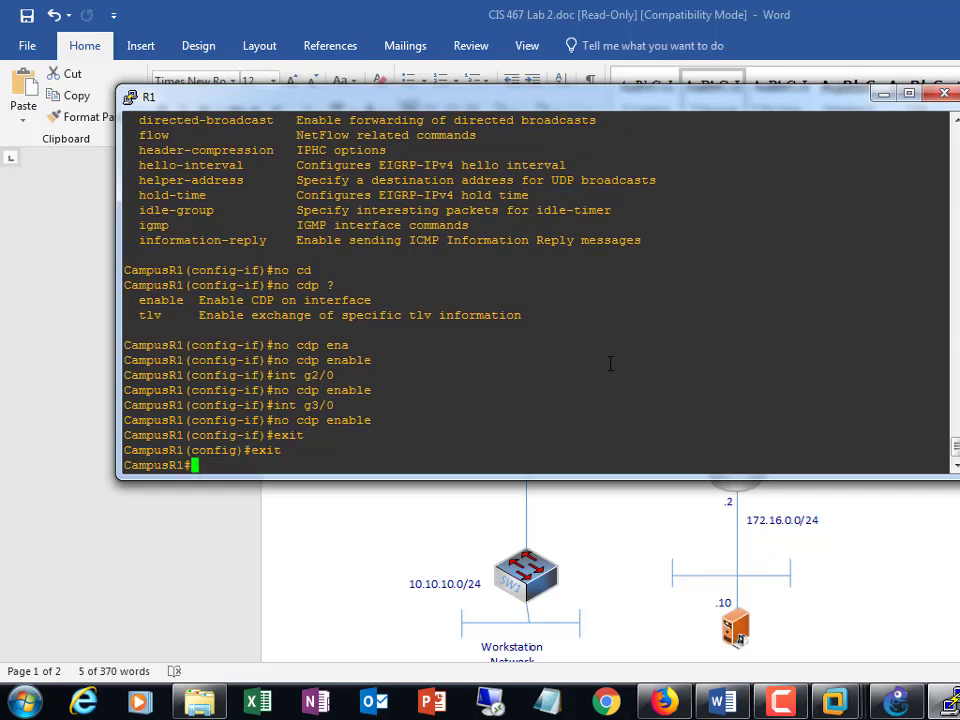
{"action": "type", "text": "wr mem"}
{"action": "key", "text": "Return"}
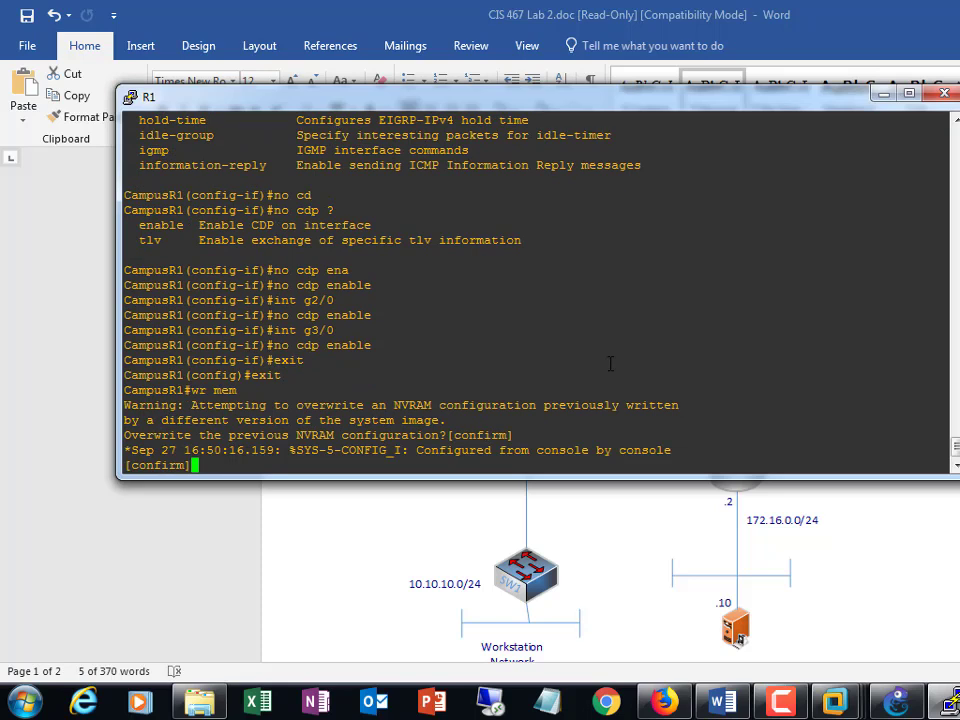
{"action": "key", "text": "Return"}
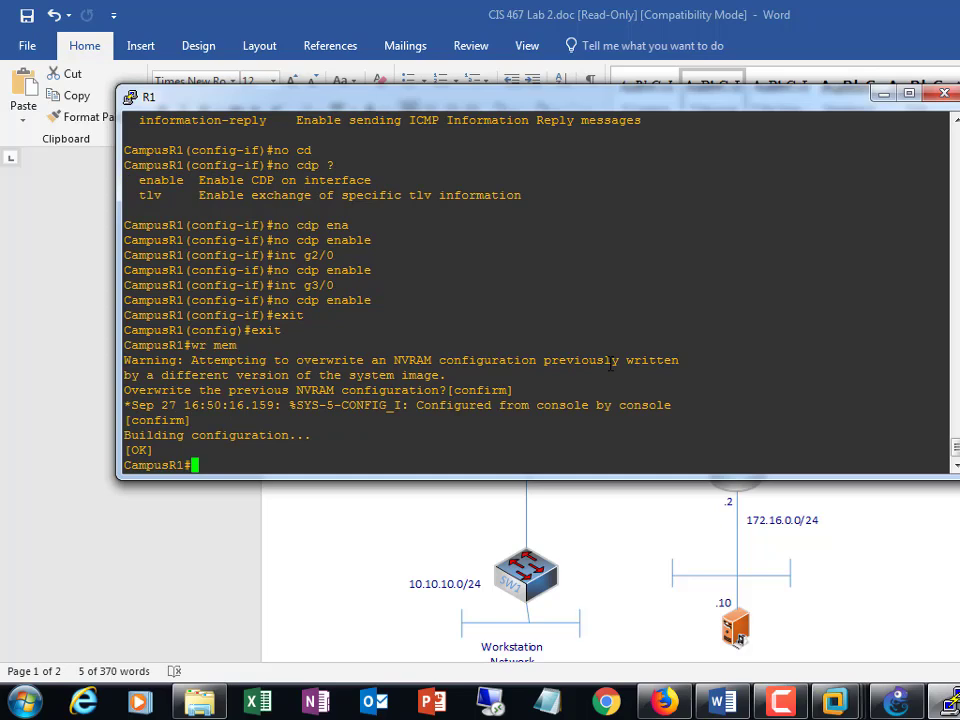
Minimize the R1 console and look through the project file commands available in GNS3
{"action": "left_click", "coordinate": [883, 93]}
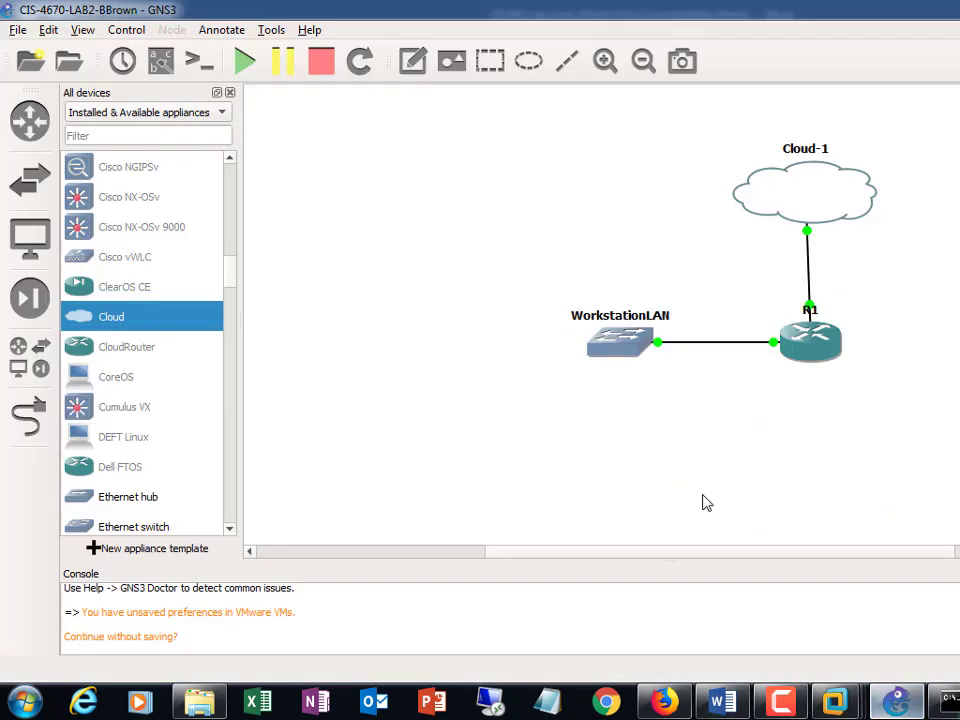
{"action": "key", "text": "alt+Tab"}
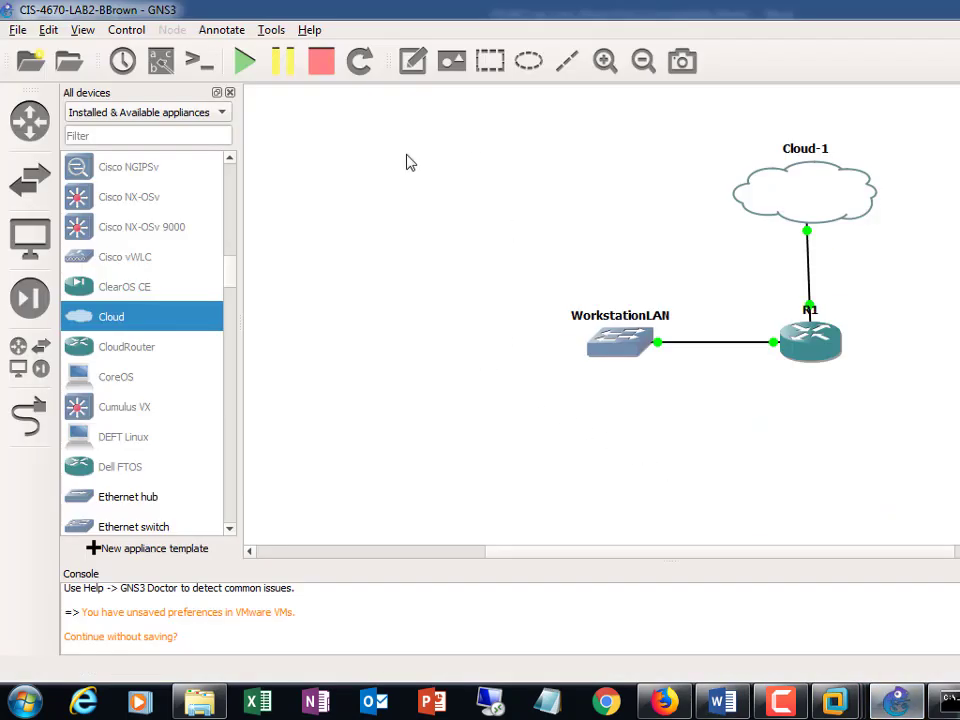
{"action": "left_click", "coordinate": [18, 30]}
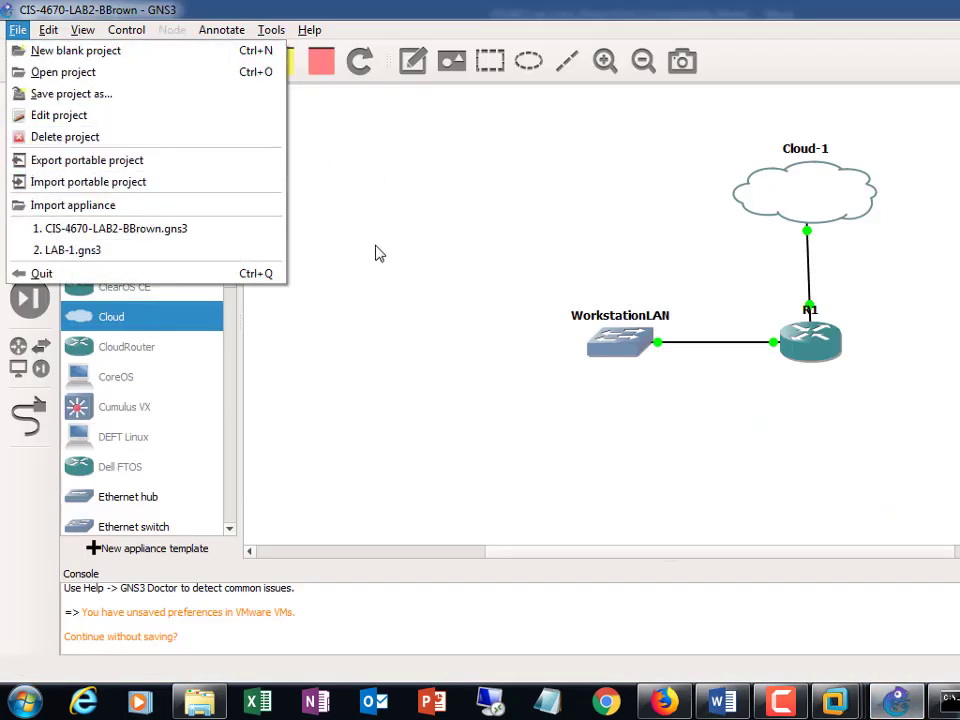
{"action": "left_click", "coordinate": [440, 243]}
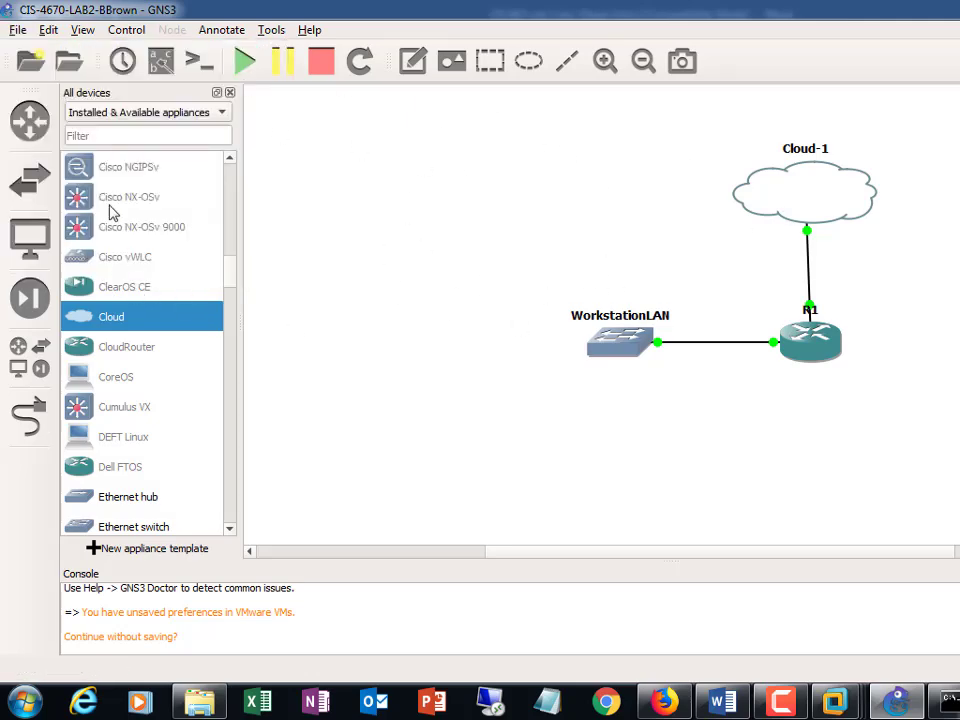
Switch to Windows Explorer and open the GNS3 projects folder inside the user's profile folder on Local Disk (C:)
{"action": "left_click", "coordinate": [199, 705]}
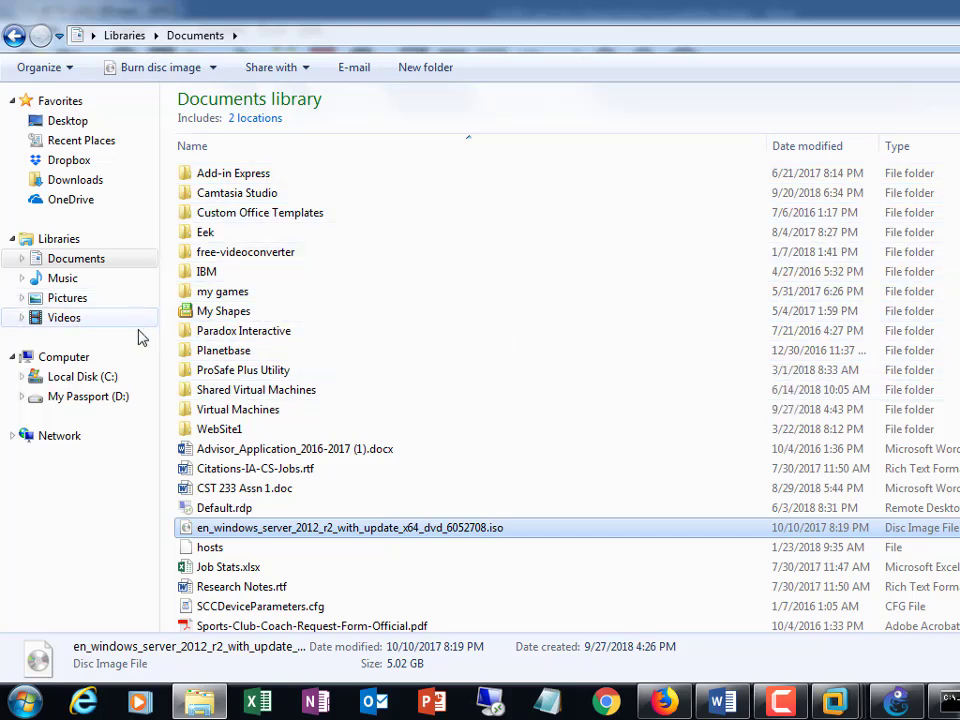
{"action": "left_click", "coordinate": [74, 263]}
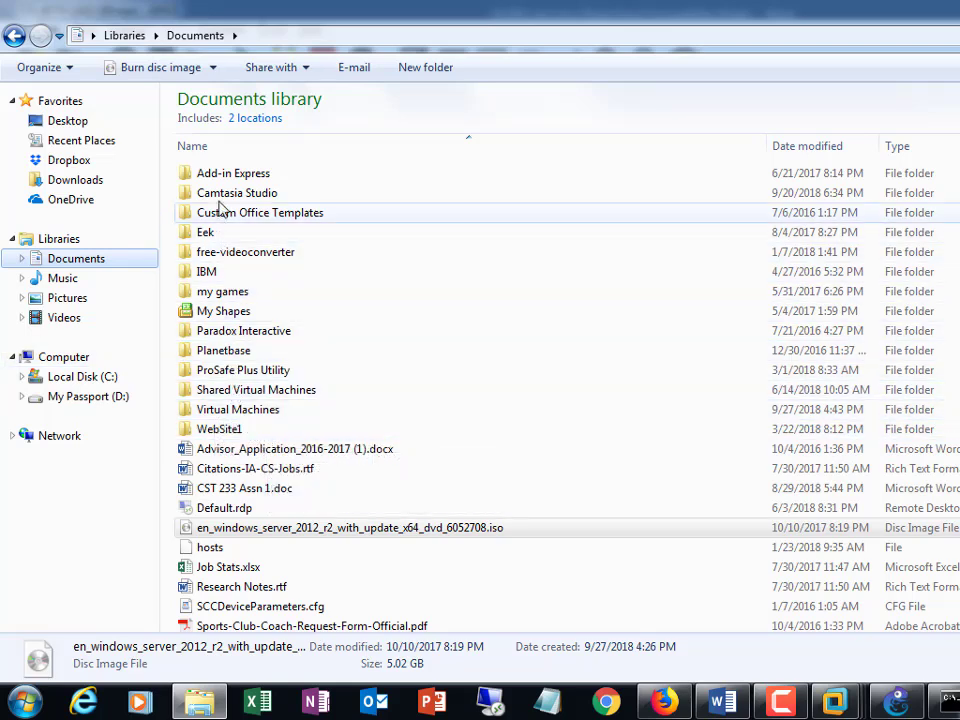
{"action": "left_click", "coordinate": [75, 378]}
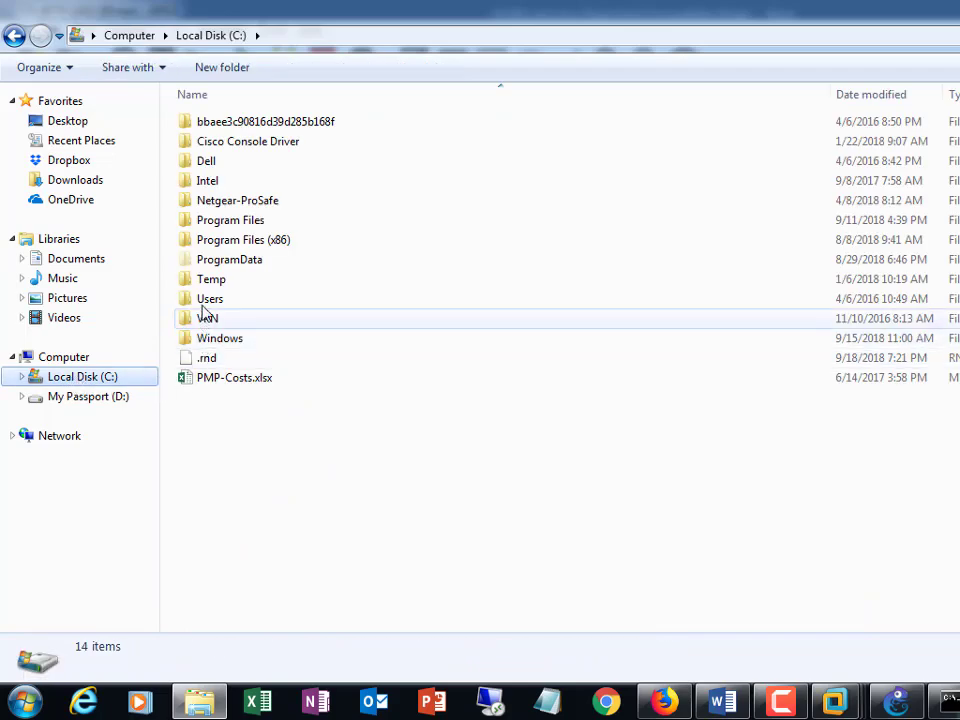
{"action": "double_click", "coordinate": [210, 298]}
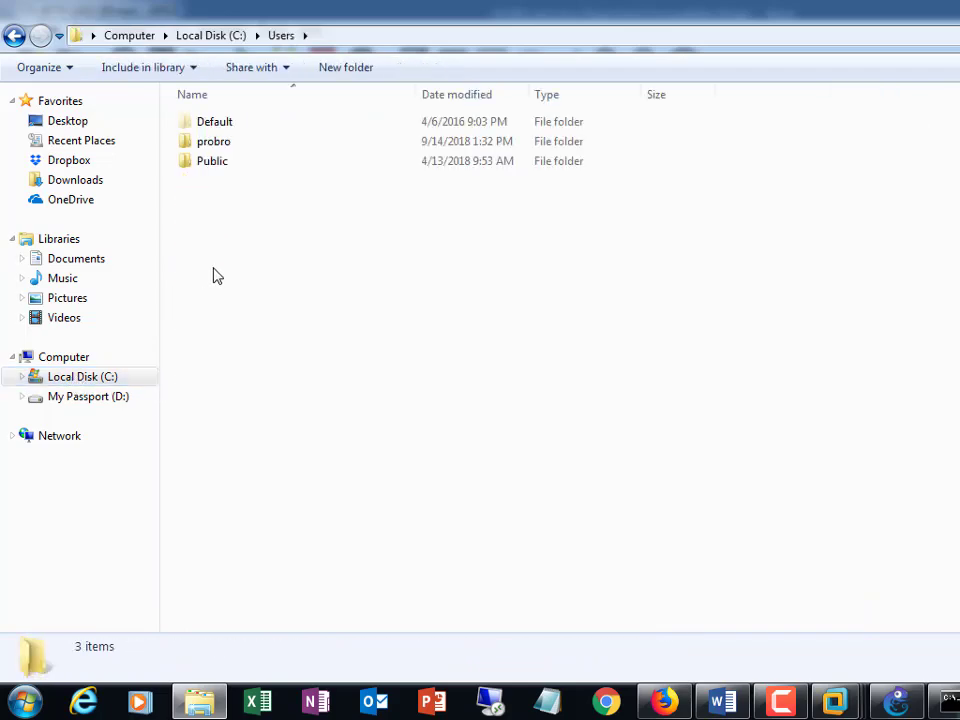
{"action": "double_click", "coordinate": [215, 142]}
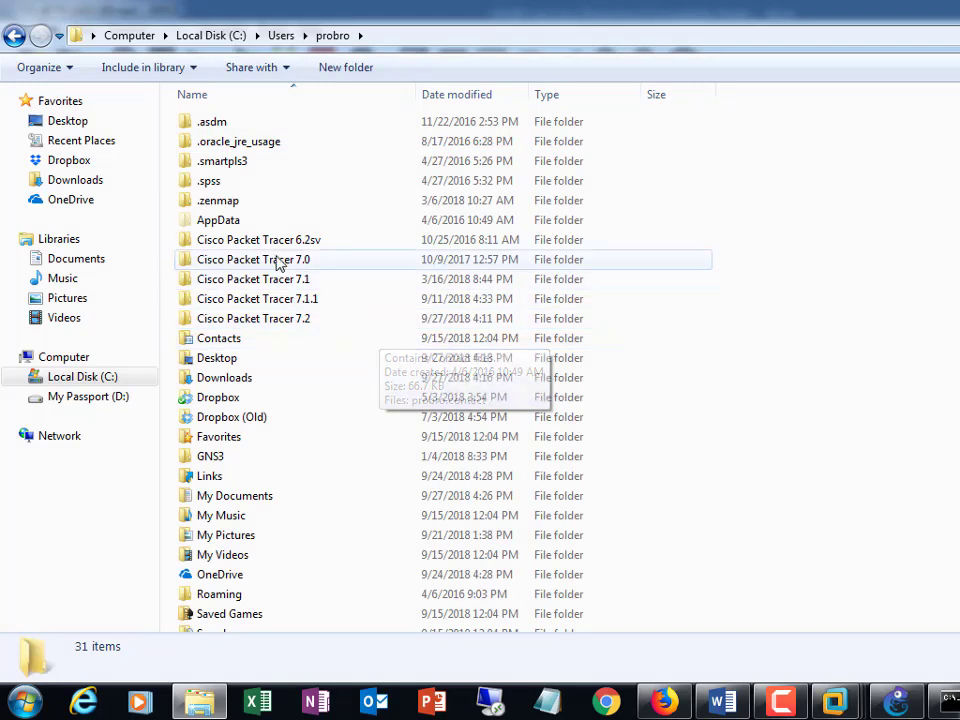
{"action": "scroll", "coordinate": [253, 218], "scroll_direction": "down", "scroll_amount": 1}
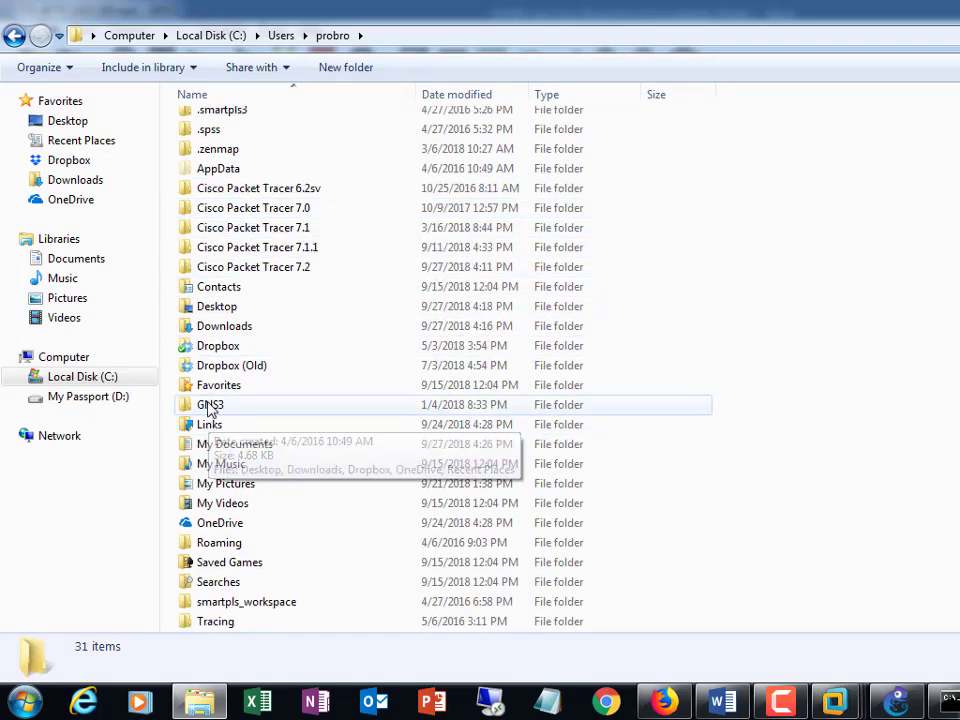
{"action": "left_click", "coordinate": [210, 406]}
{"action": "double_click", "coordinate": [210, 406]}
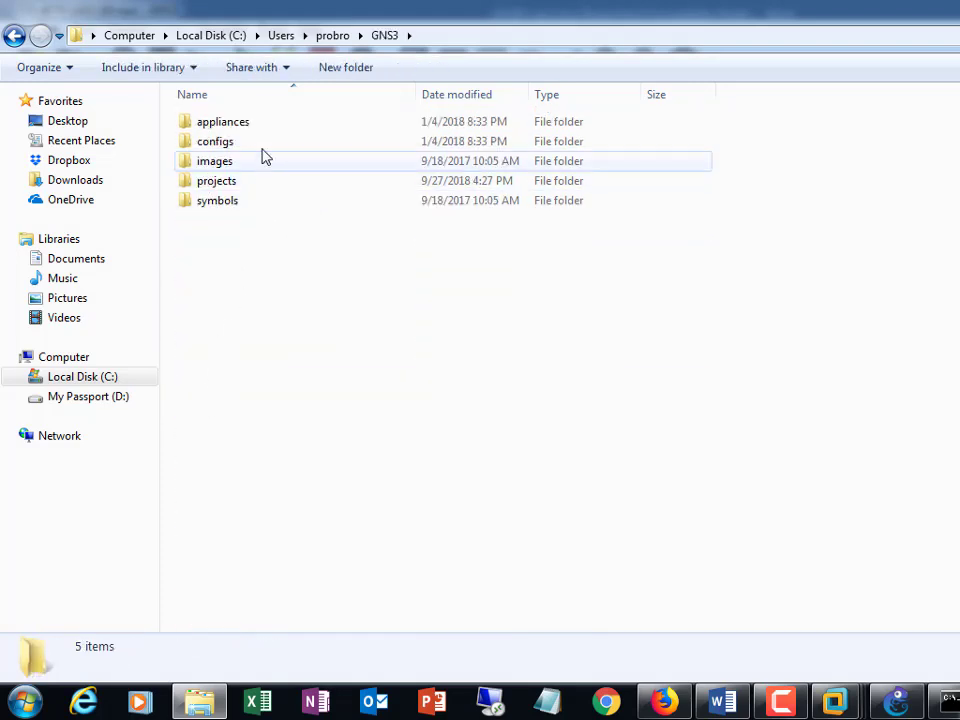
{"action": "double_click", "coordinate": [220, 183]}
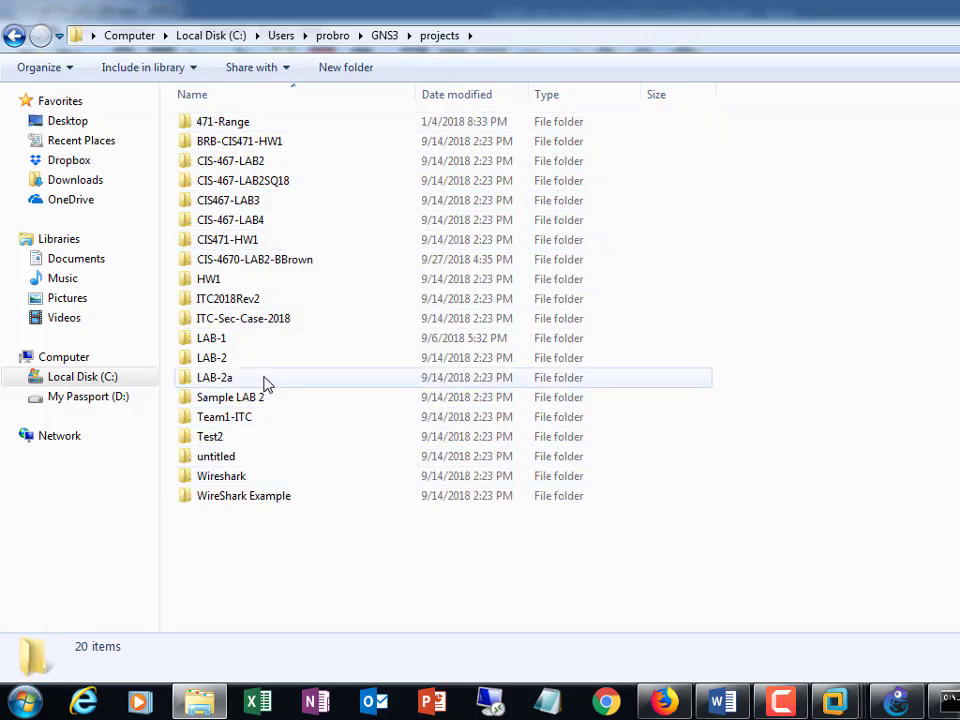
Open the configs folder of the router under project-files and dynamips in the CIS-4670-LAB2 project folder
{"action": "left_click", "coordinate": [428, 264]}
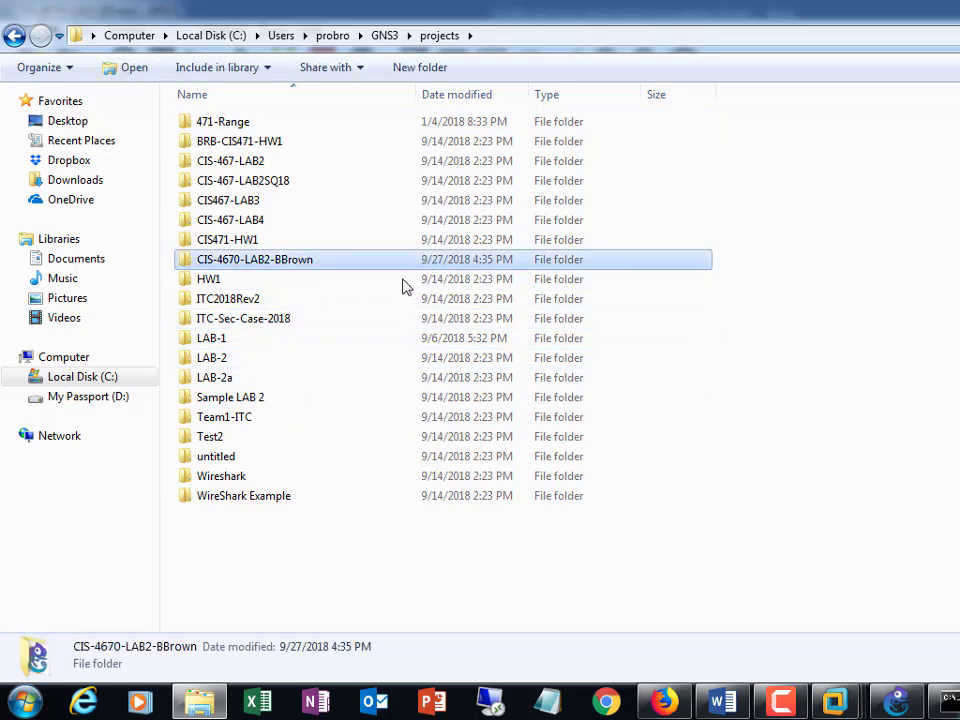
{"action": "double_click", "coordinate": [238, 262]}
{"action": "left_click", "coordinate": [247, 123]}
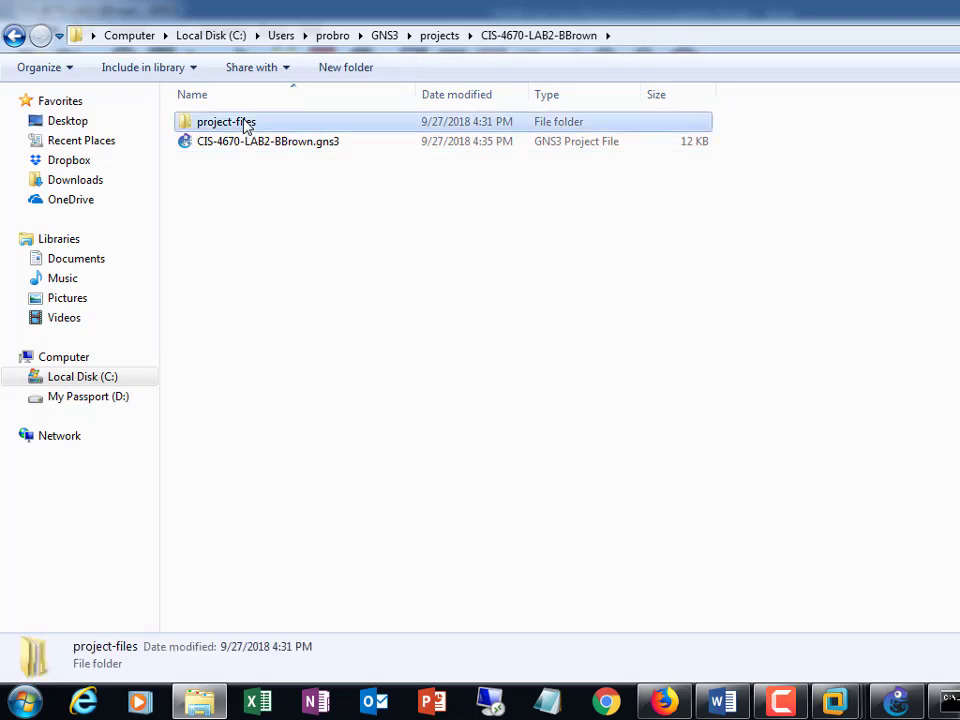
{"action": "double_click", "coordinate": [247, 123]}
{"action": "double_click", "coordinate": [218, 145]}
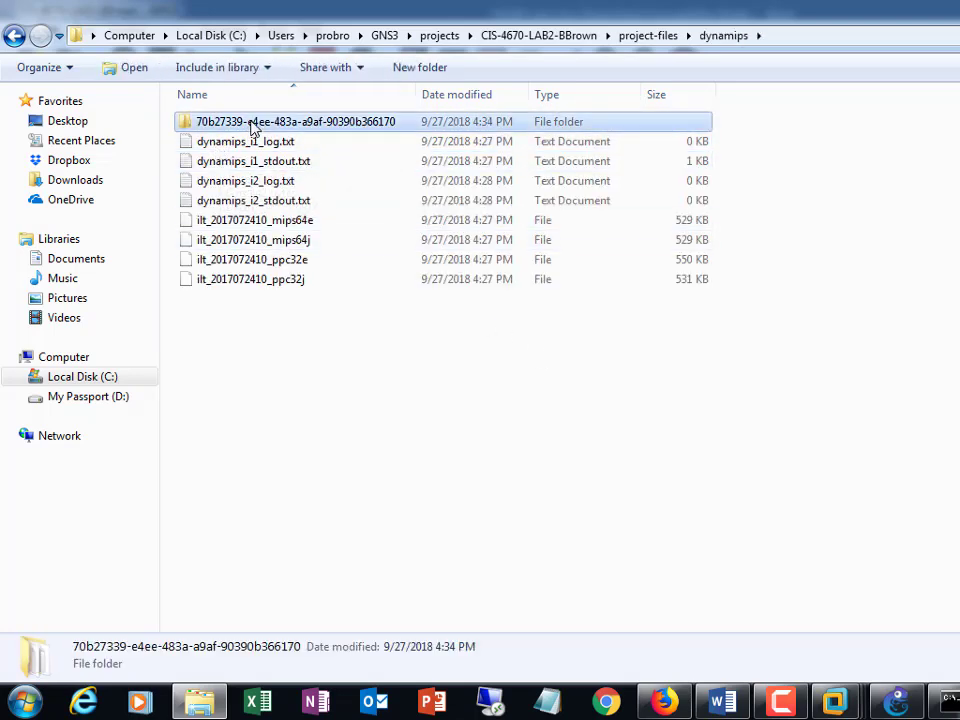
{"action": "double_click", "coordinate": [222, 122]}
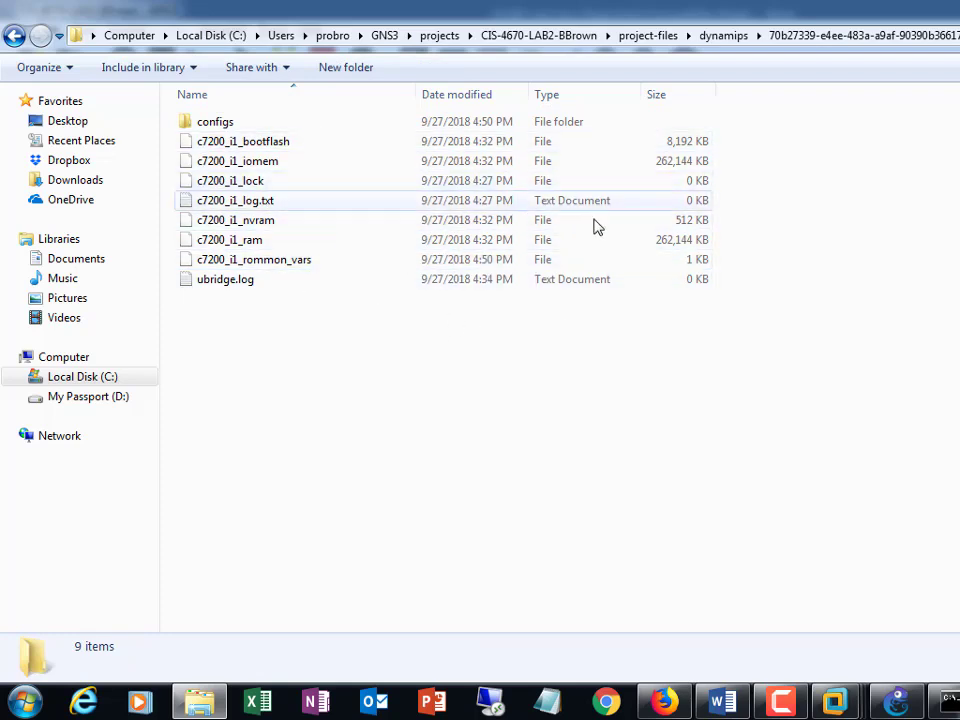
{"action": "left_click", "coordinate": [236, 124]}
{"action": "double_click", "coordinate": [236, 130]}
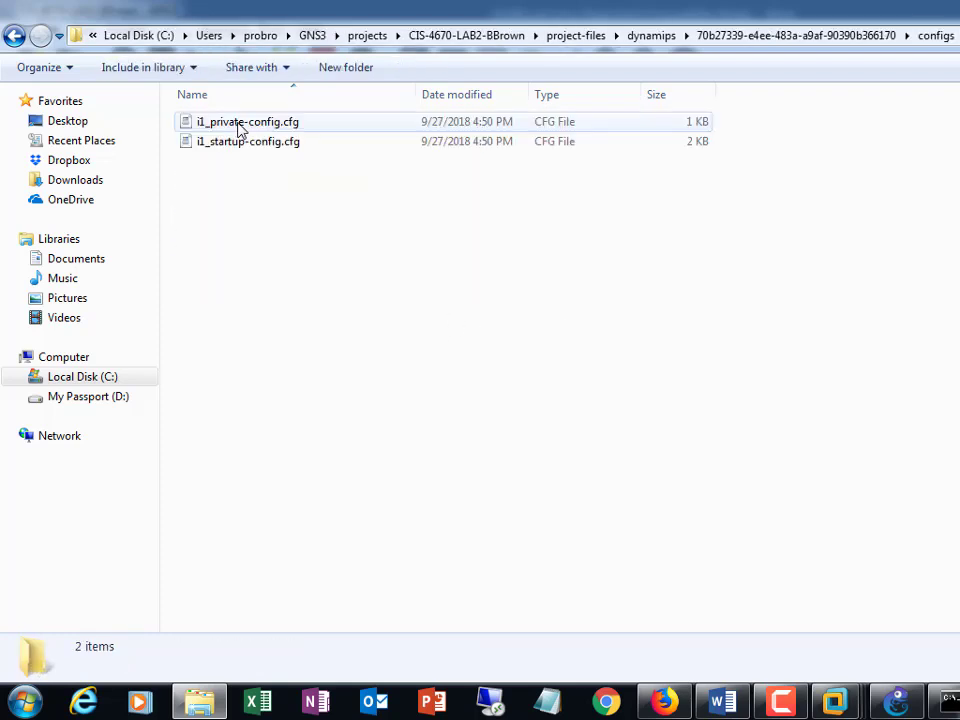
Open i1_startup-config.cfg in WordPad and examine the interface and CDP settings in the saved configuration
{"action": "double_click", "coordinate": [250, 146]}
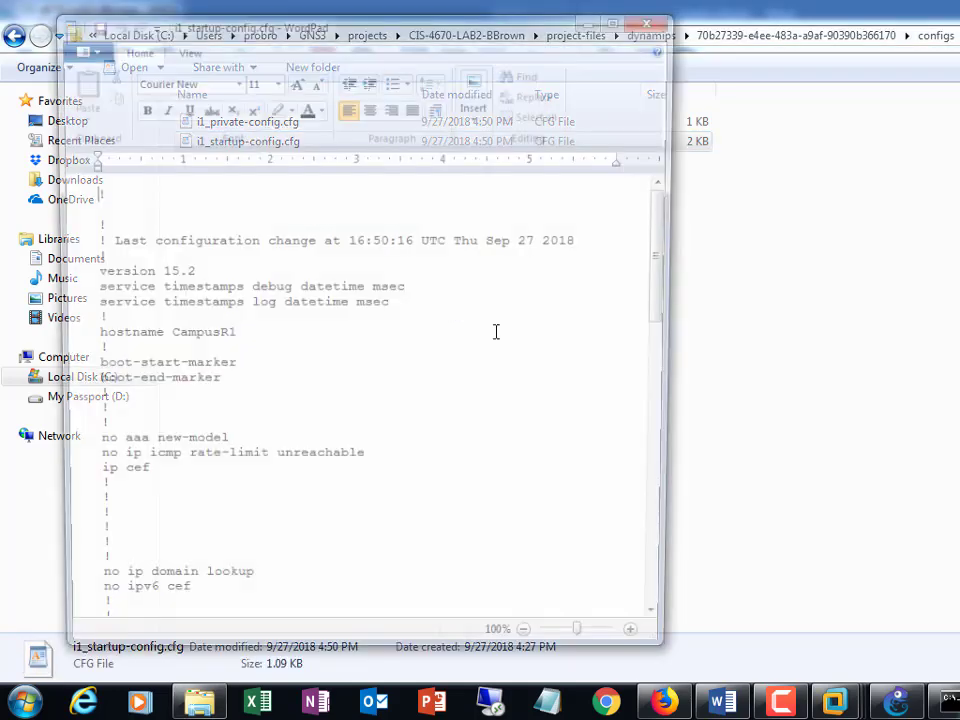
{"action": "scroll", "coordinate": [456, 370], "scroll_direction": "down", "scroll_amount": 2}
{"action": "scroll", "coordinate": [456, 370], "scroll_direction": "down", "scroll_amount": 20}
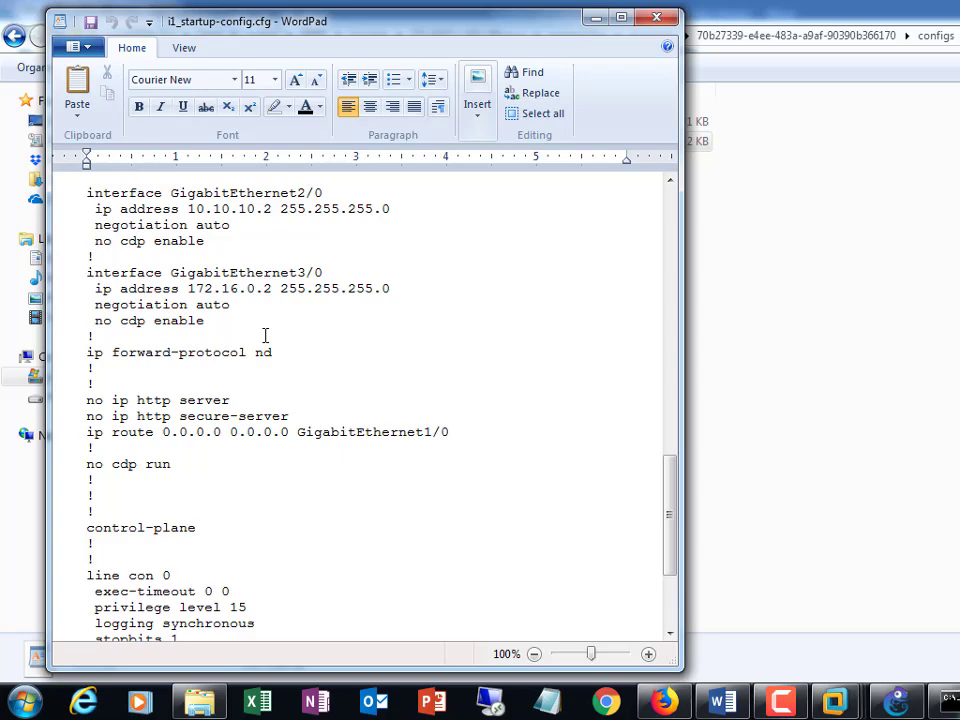
Close the router's startup configuration in WordPad, switch to GNS3, and exit it, confirming the exit
{"action": "key", "text": "alt+F4"}
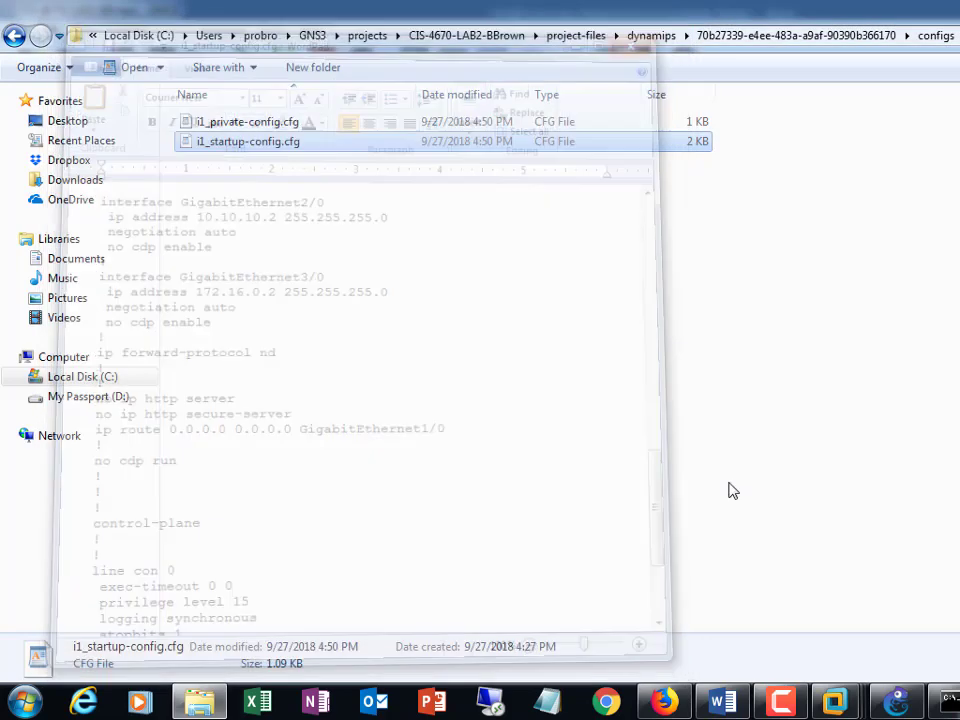
{"action": "left_click", "coordinate": [897, 700]}
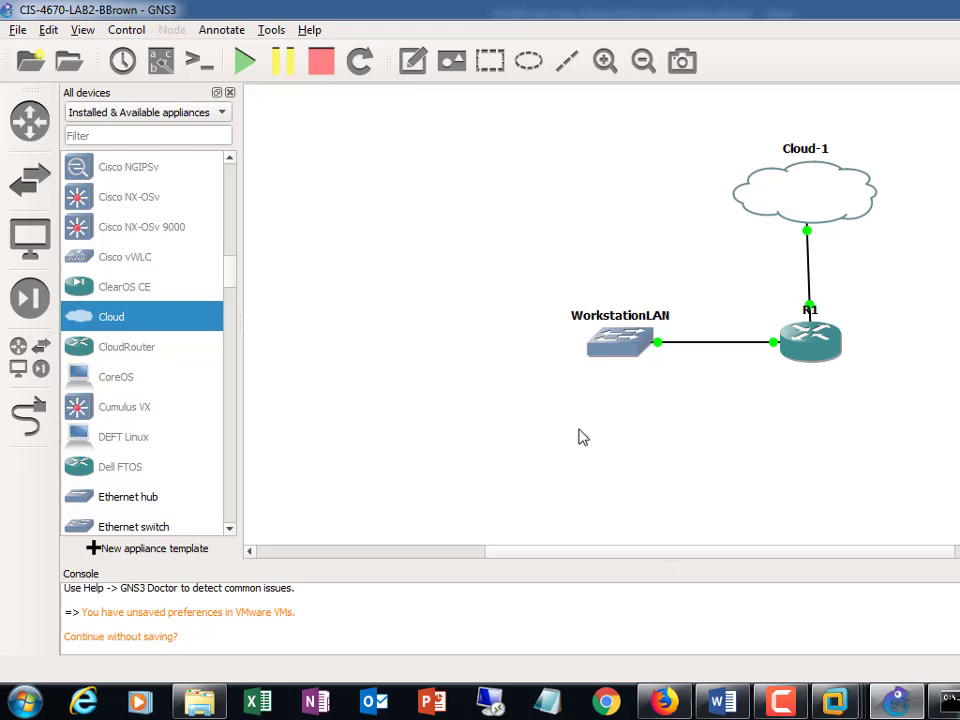
{"action": "key", "text": "alt+F4"}
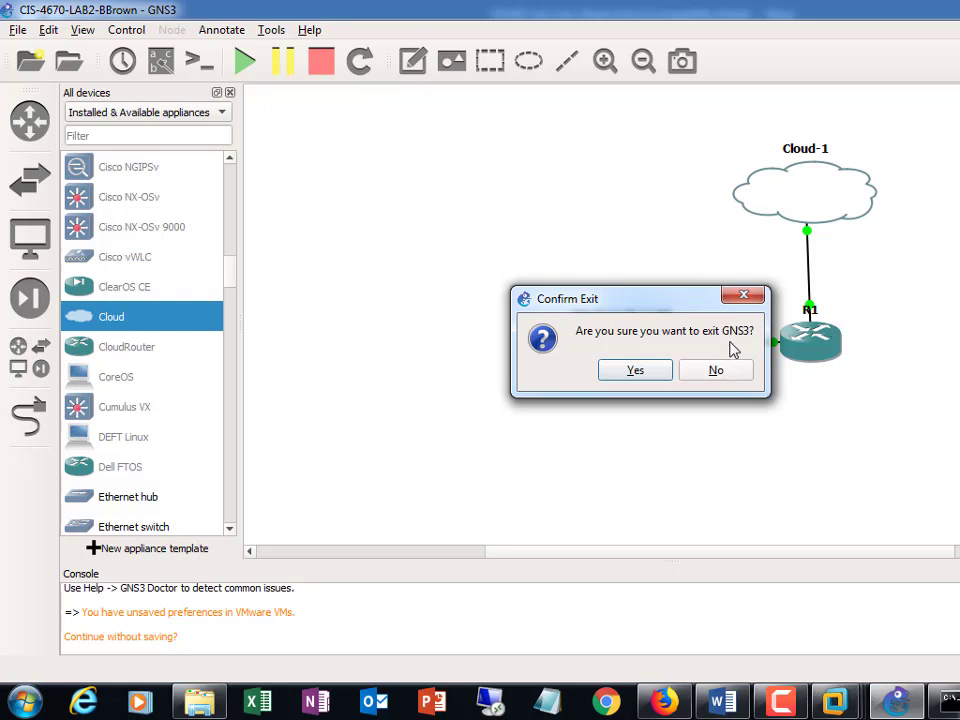
{"action": "left_click", "coordinate": [645, 369]}
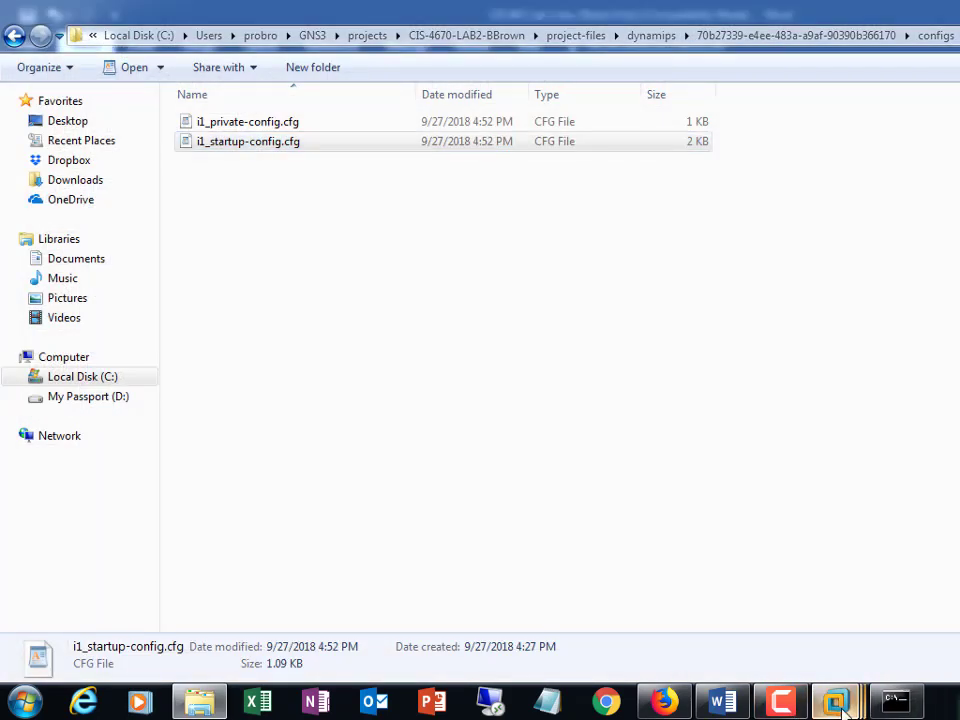
{"action": "mouse_move", "coordinate": [835, 702]}
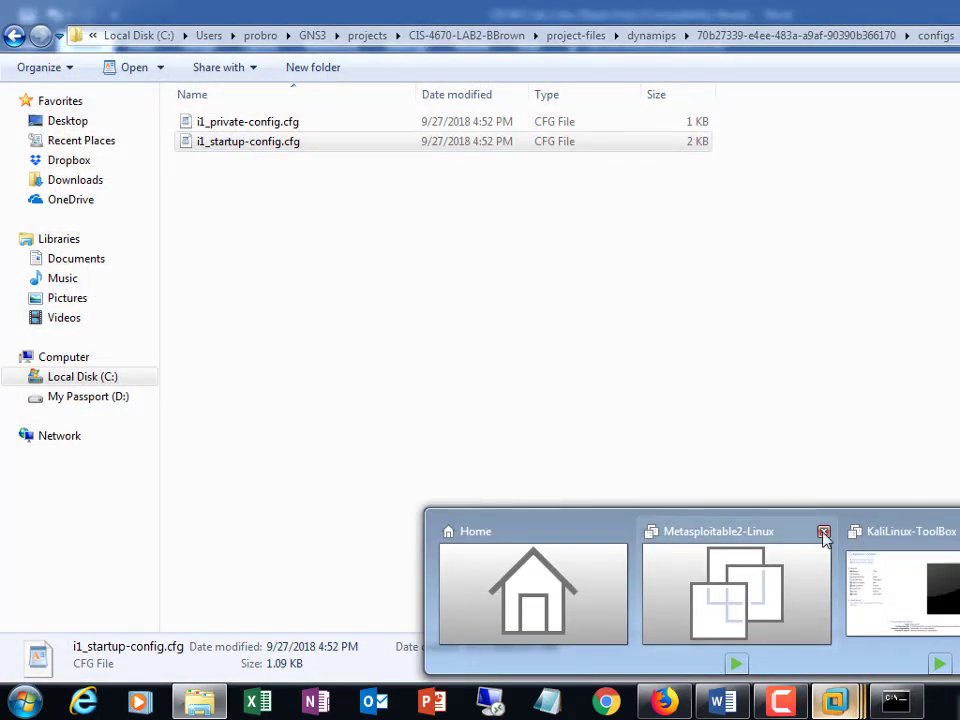
{"action": "left_click", "coordinate": [838, 390]}
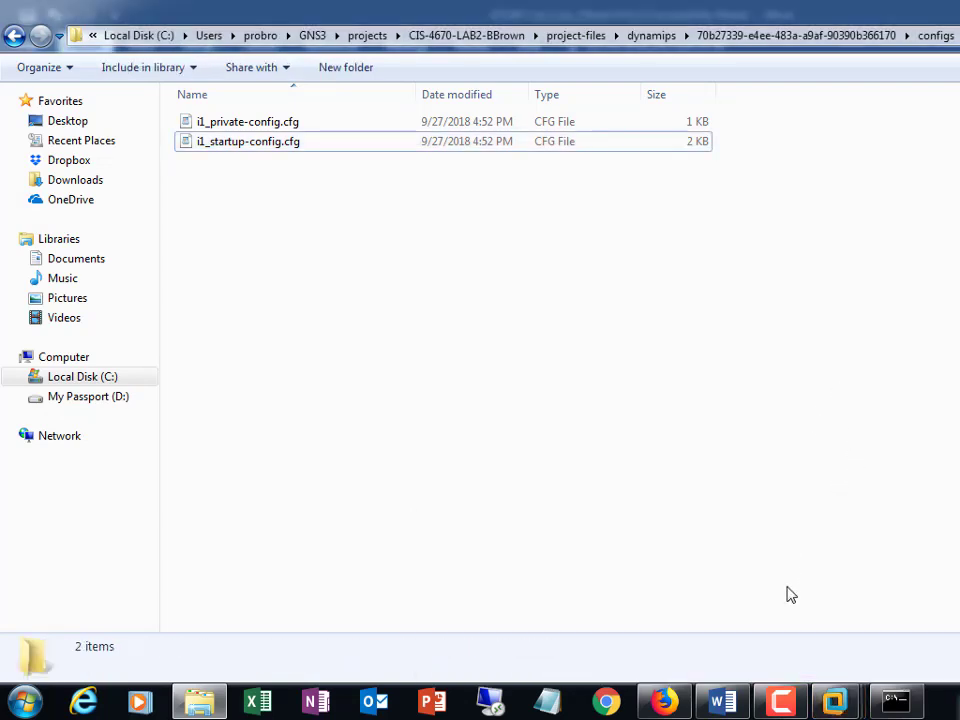
Switch to the CIS 467 Lab 2 document in Word and review the Lab Tasks list through task 10
{"action": "left_click", "coordinate": [727, 708]}
{"action": "scroll", "coordinate": [731, 583], "scroll_direction": "down", "scroll_amount": 8}
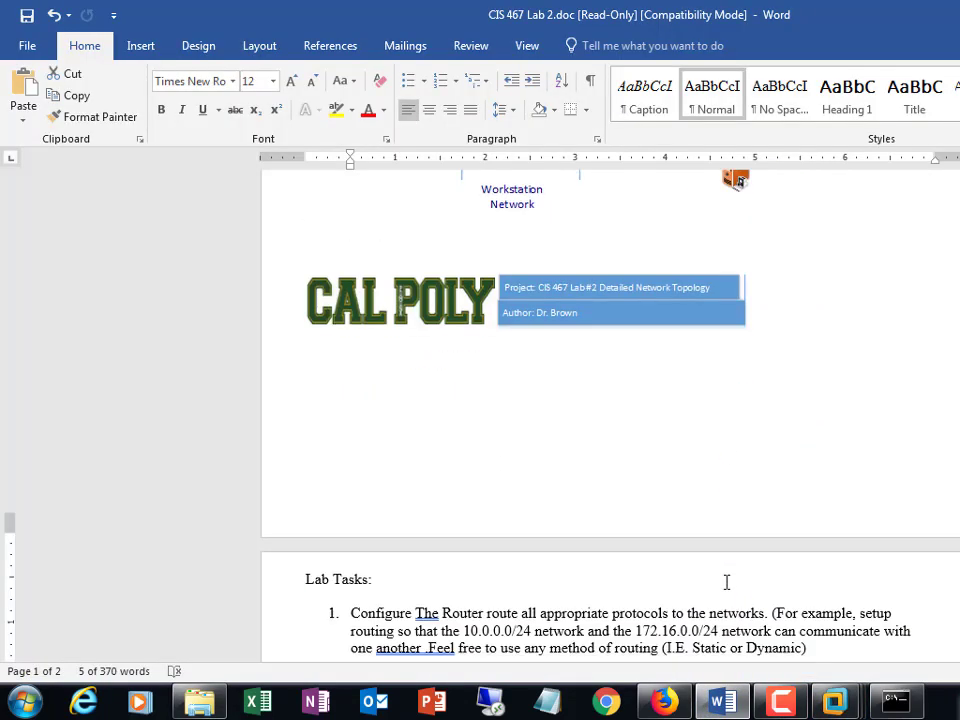
{"action": "scroll", "coordinate": [727, 582], "scroll_direction": "down", "scroll_amount": 5}
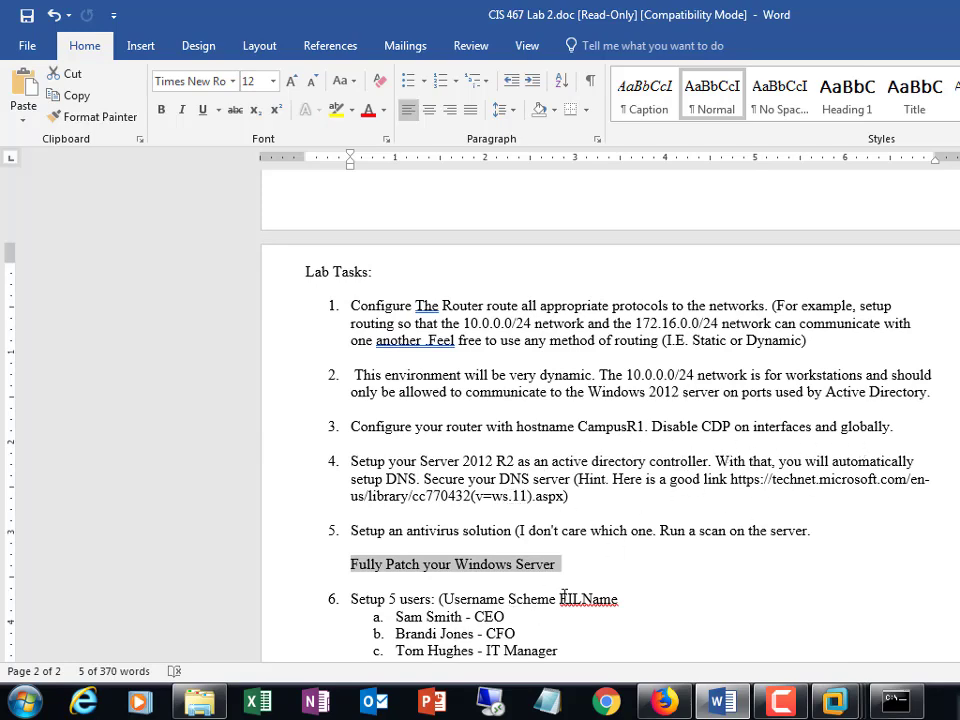
{"action": "scroll", "coordinate": [570, 585], "scroll_direction": "down", "scroll_amount": 3}
{"action": "scroll", "coordinate": [590, 594], "scroll_direction": "down", "scroll_amount": 3}
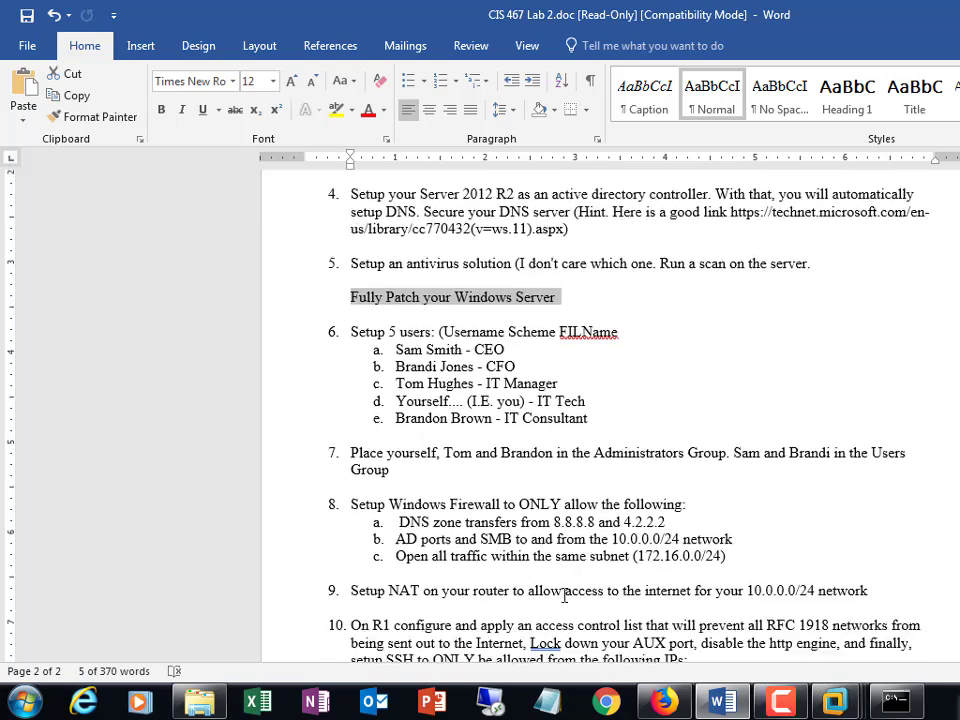
{"action": "scroll", "coordinate": [600, 591], "scroll_direction": "down", "scroll_amount": 3}
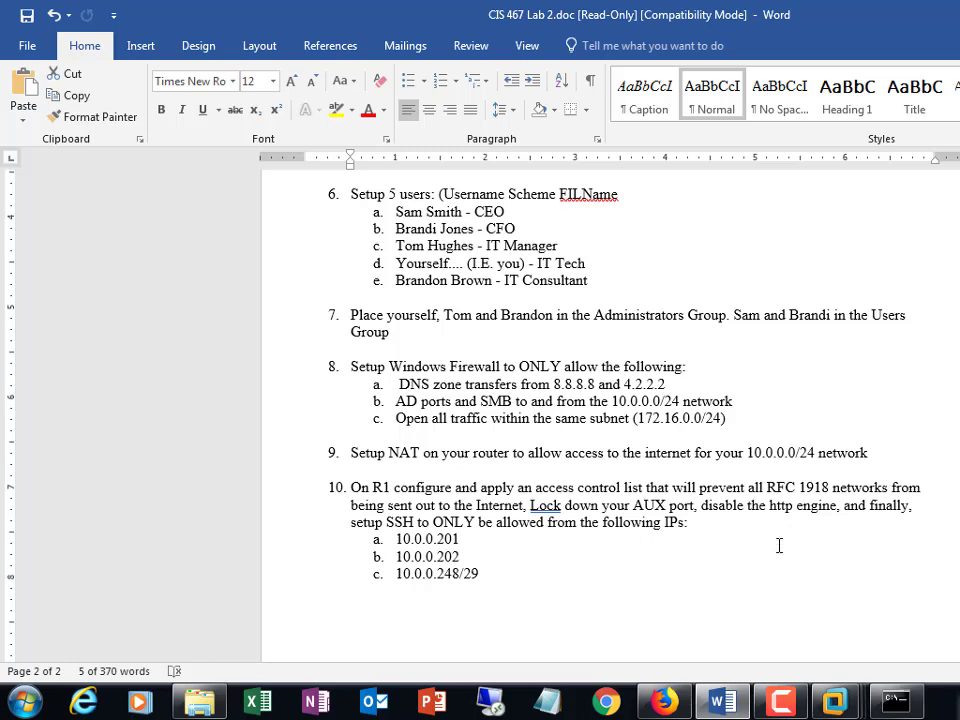
{"action": "left_click", "coordinate": [788, 699]}
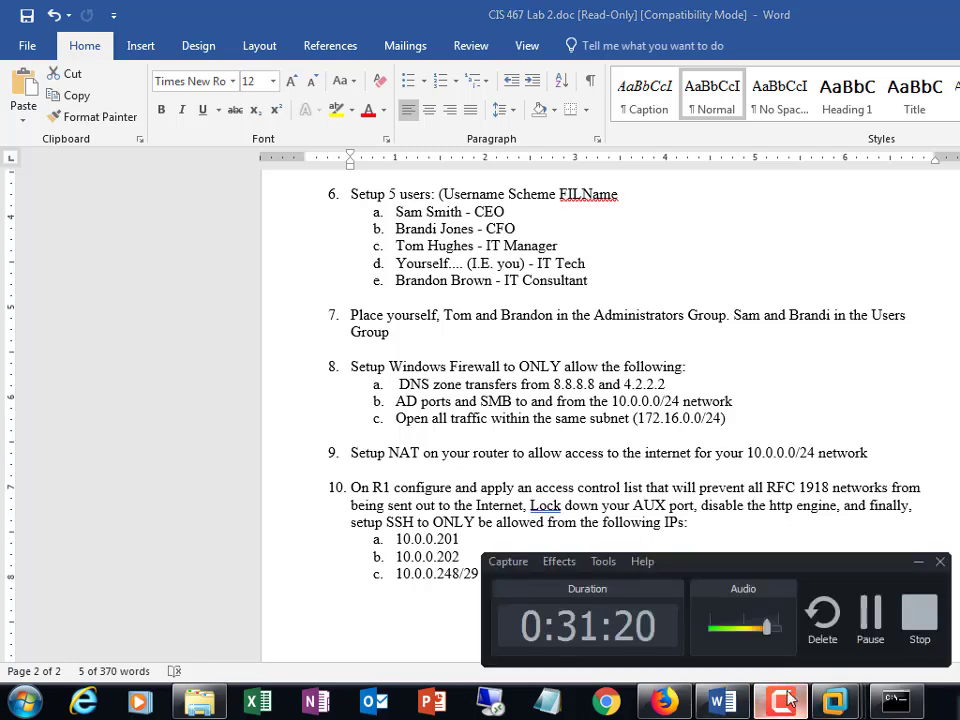
{"action": "left_click", "coordinate": [864, 641]}
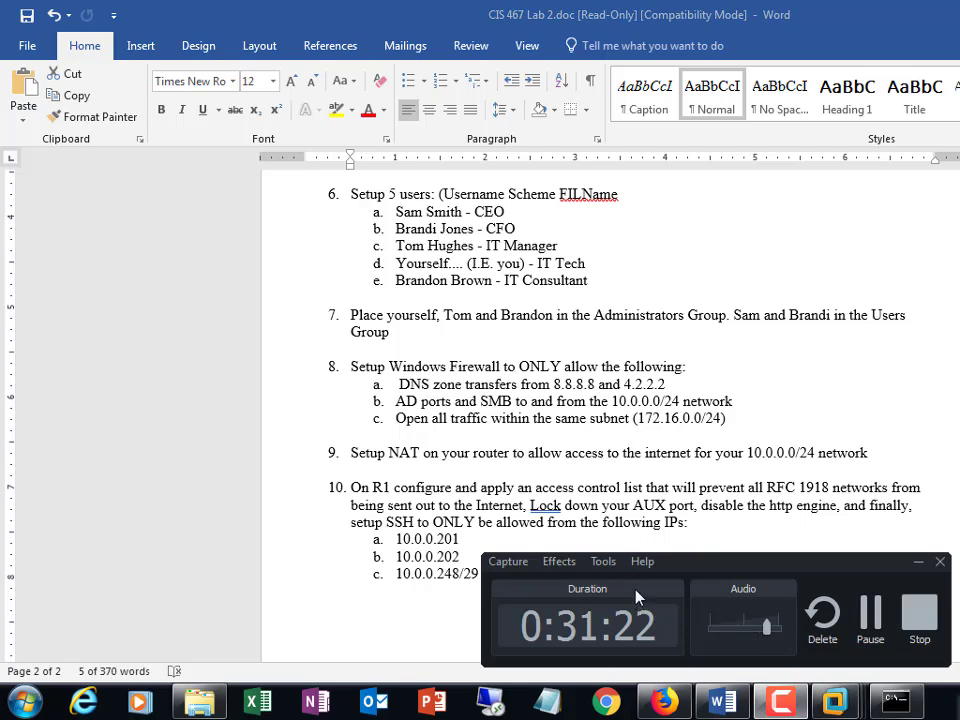